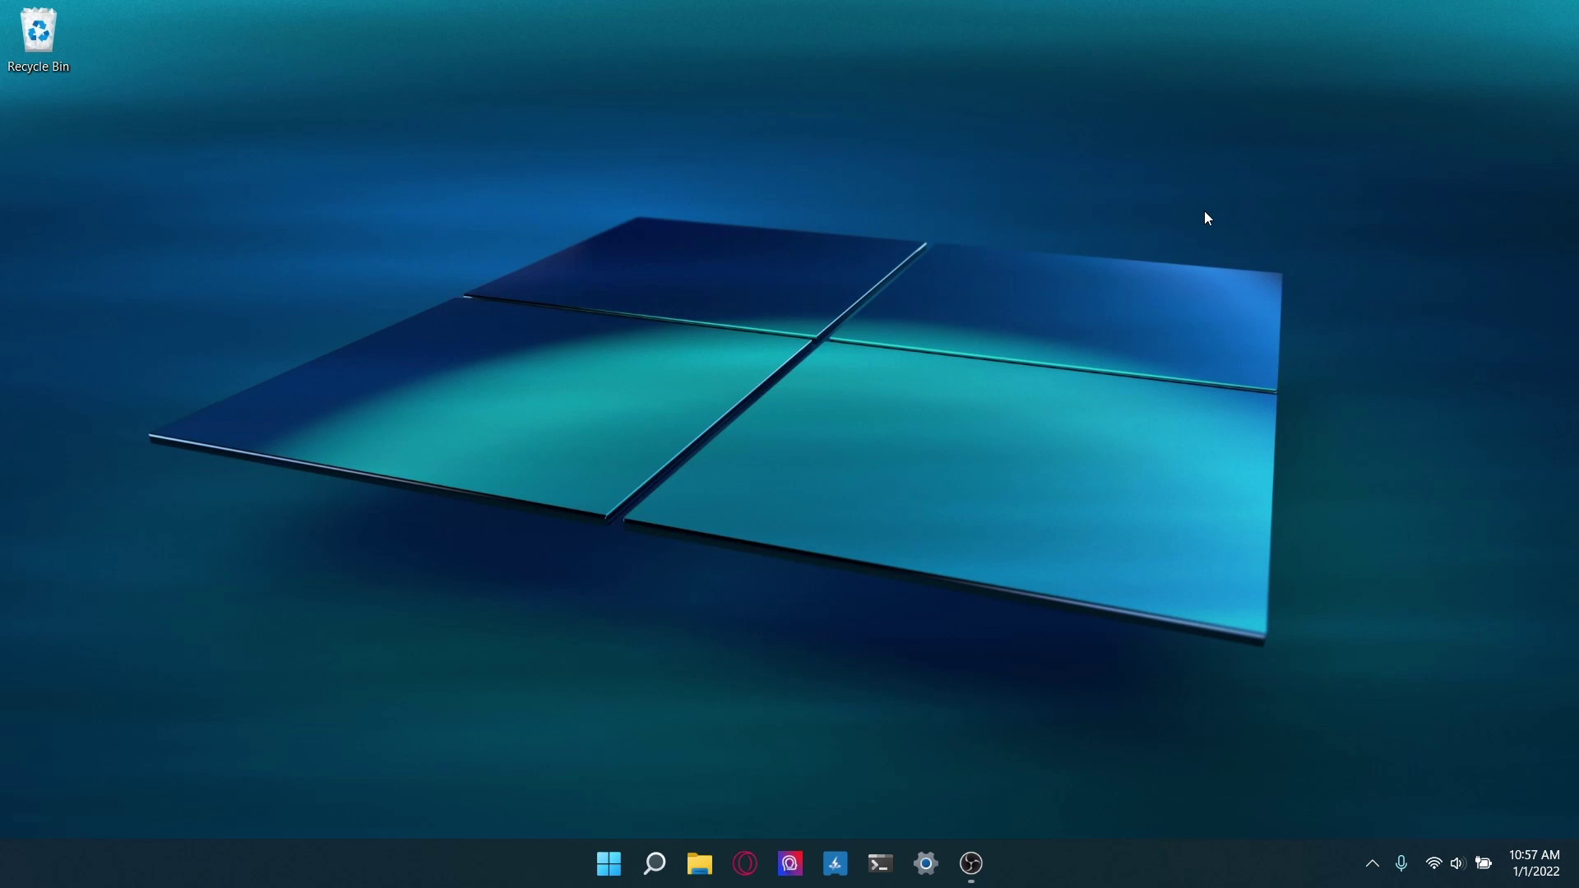
# Step: Launch Opera GX and scroll through the teslamotors light-show README on GitHub
pyautogui.click(755, 873)
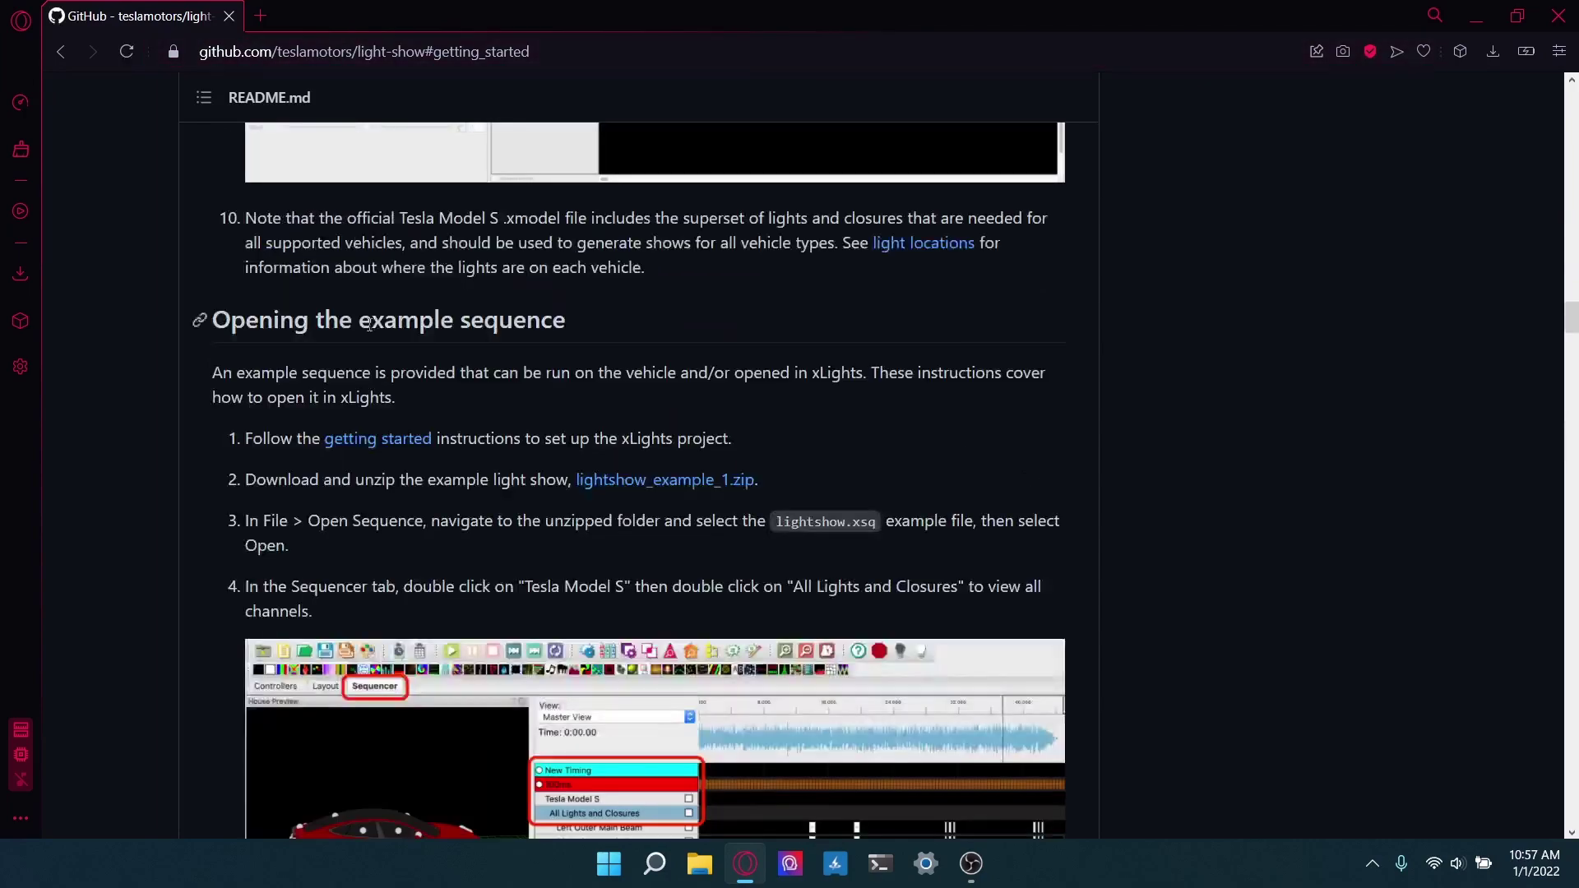
pyautogui.scroll(20, 390, 459)
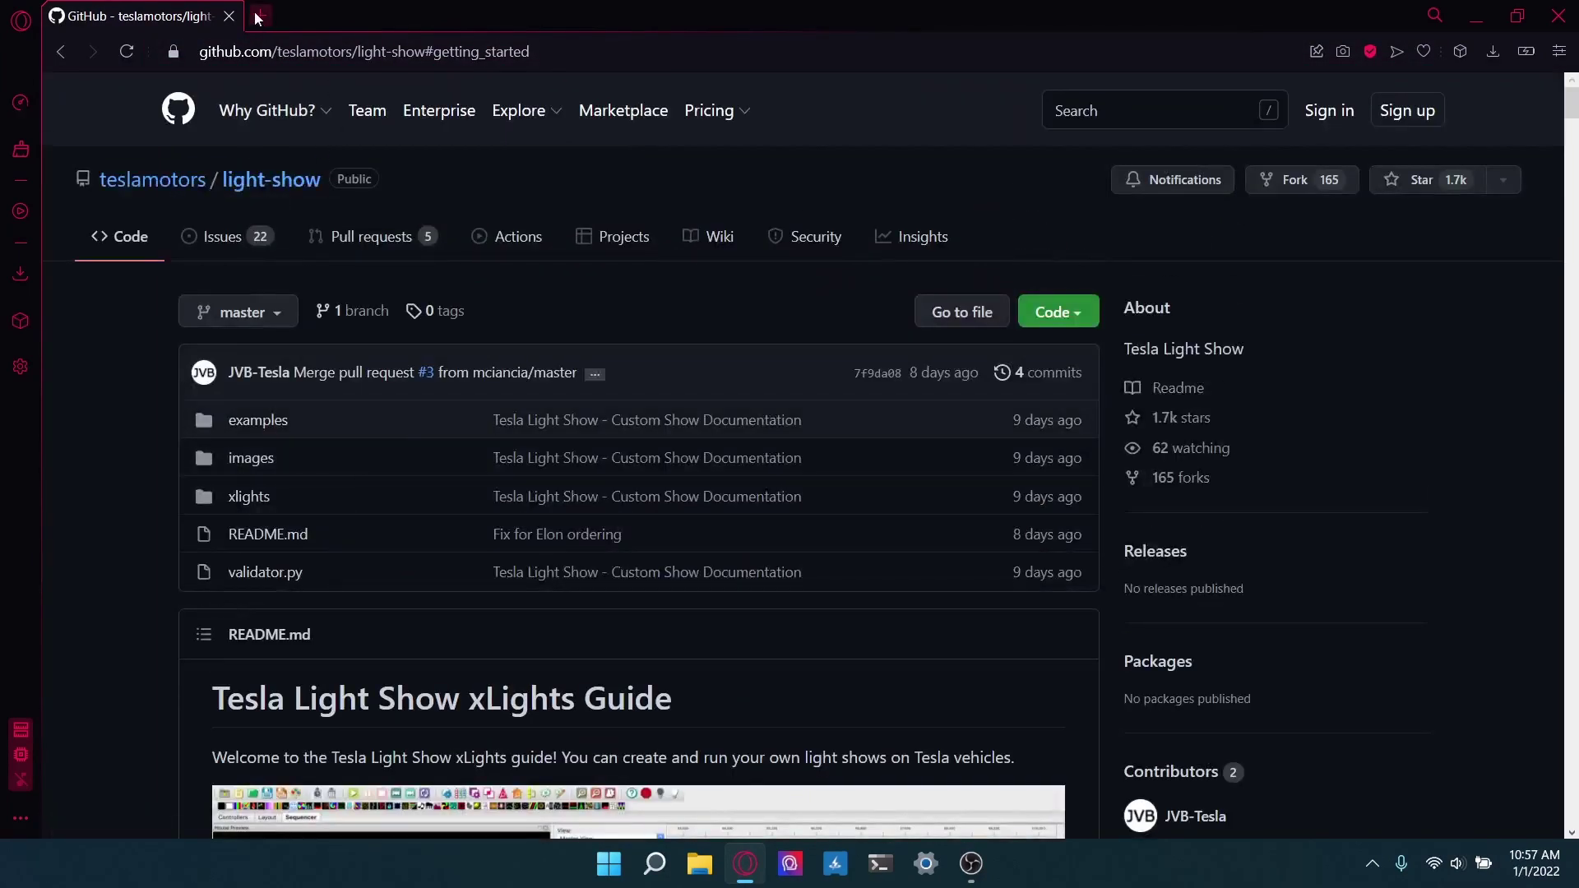
pyautogui.scroll(-6, 380, 452)
pyautogui.scroll(-1, 384, 468)
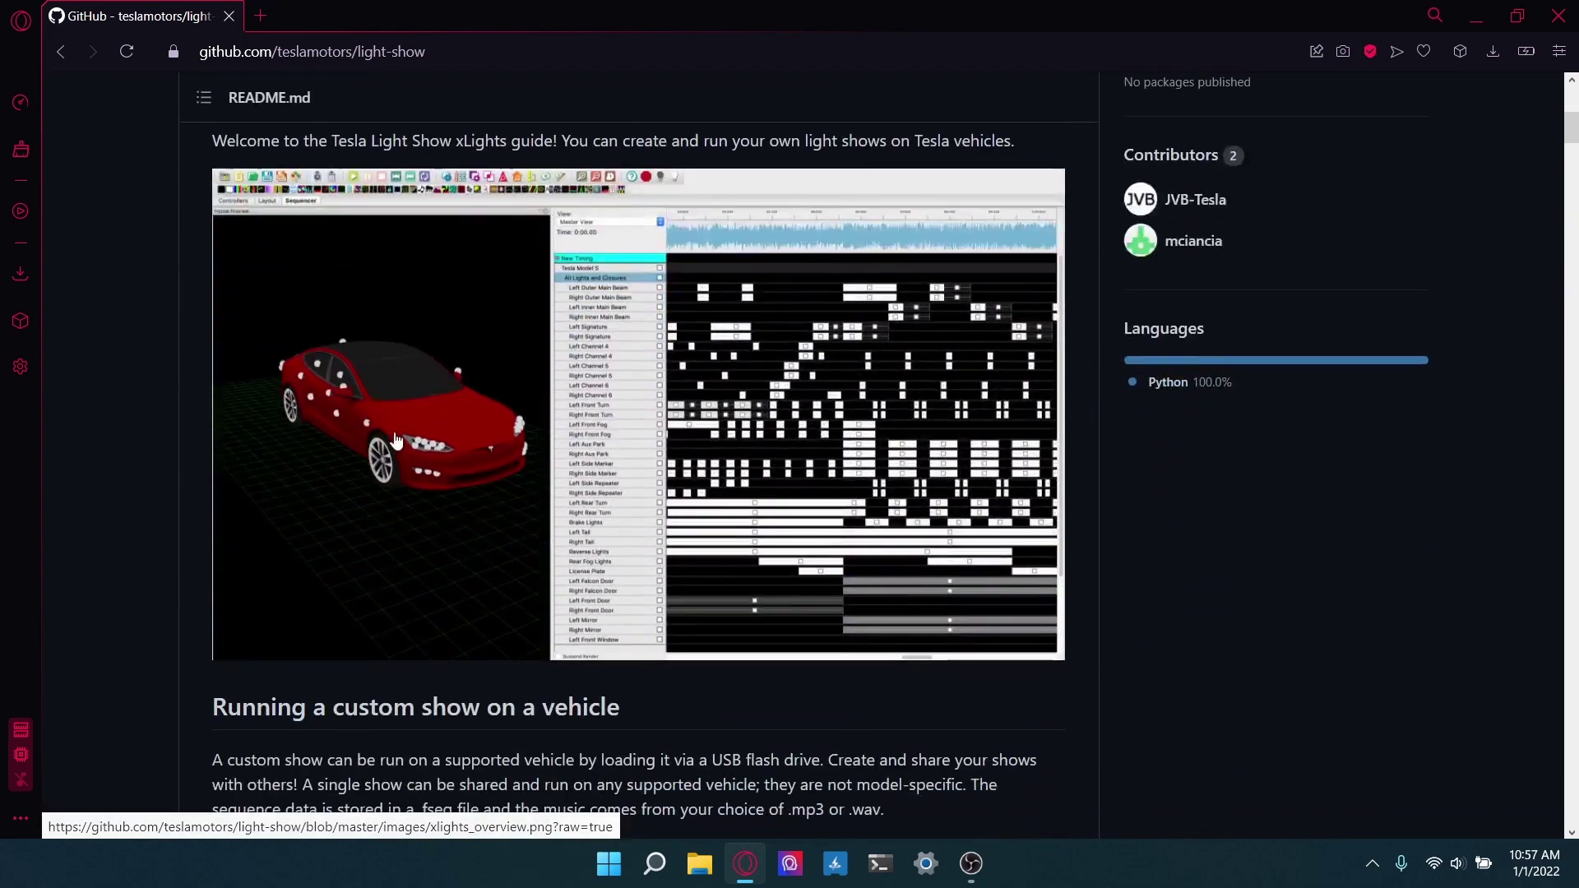
pyautogui.scroll(-2, 475, 470)
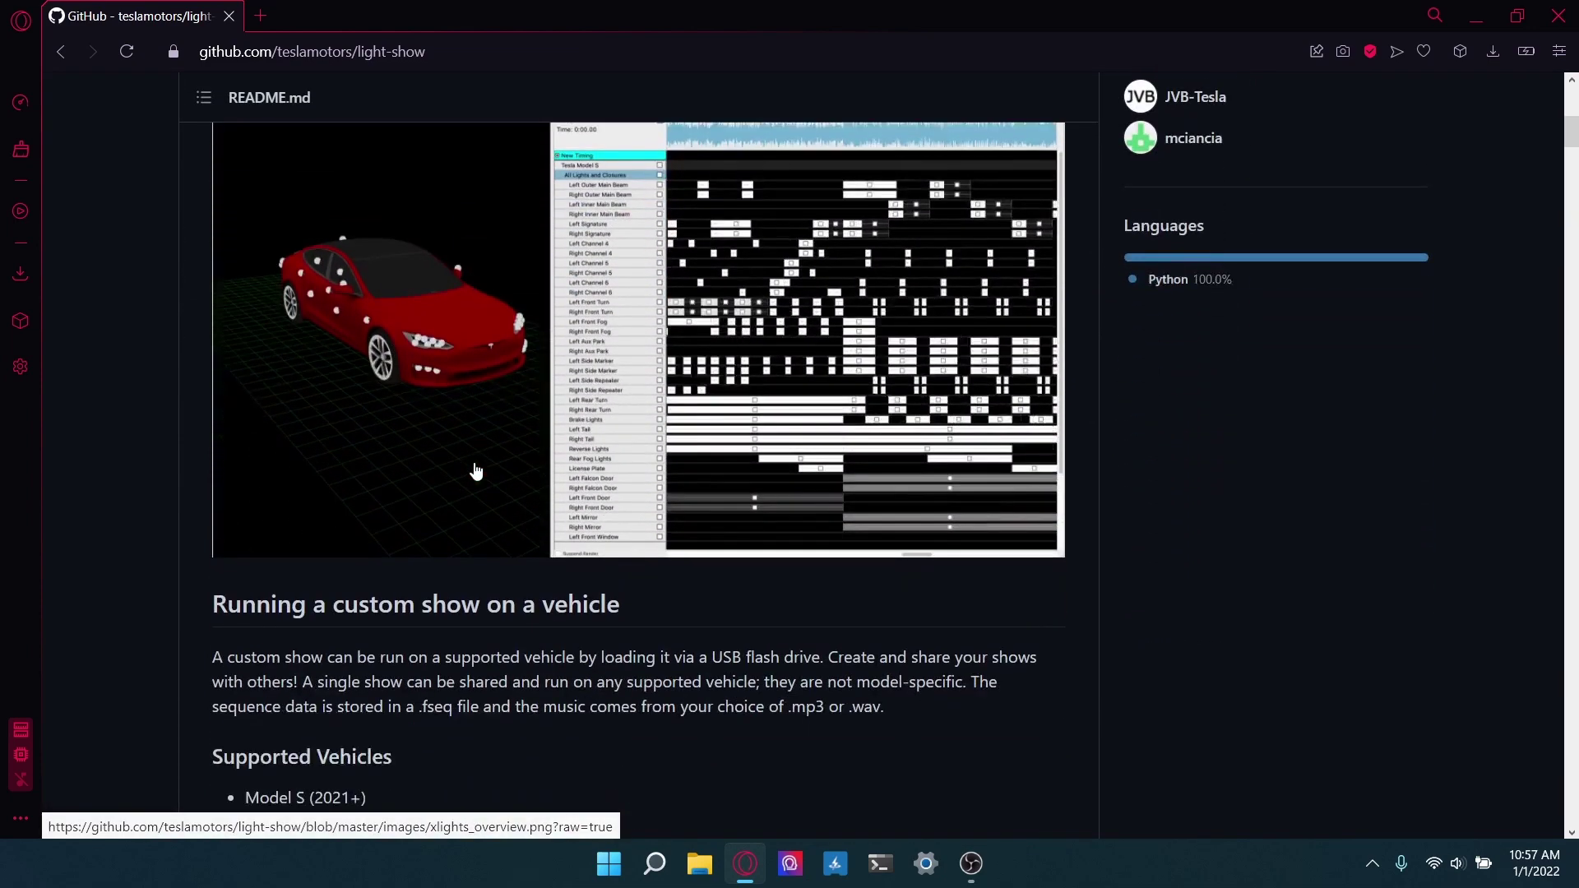
pyautogui.scroll(5, 475, 469)
pyautogui.scroll(-15, 474, 467)
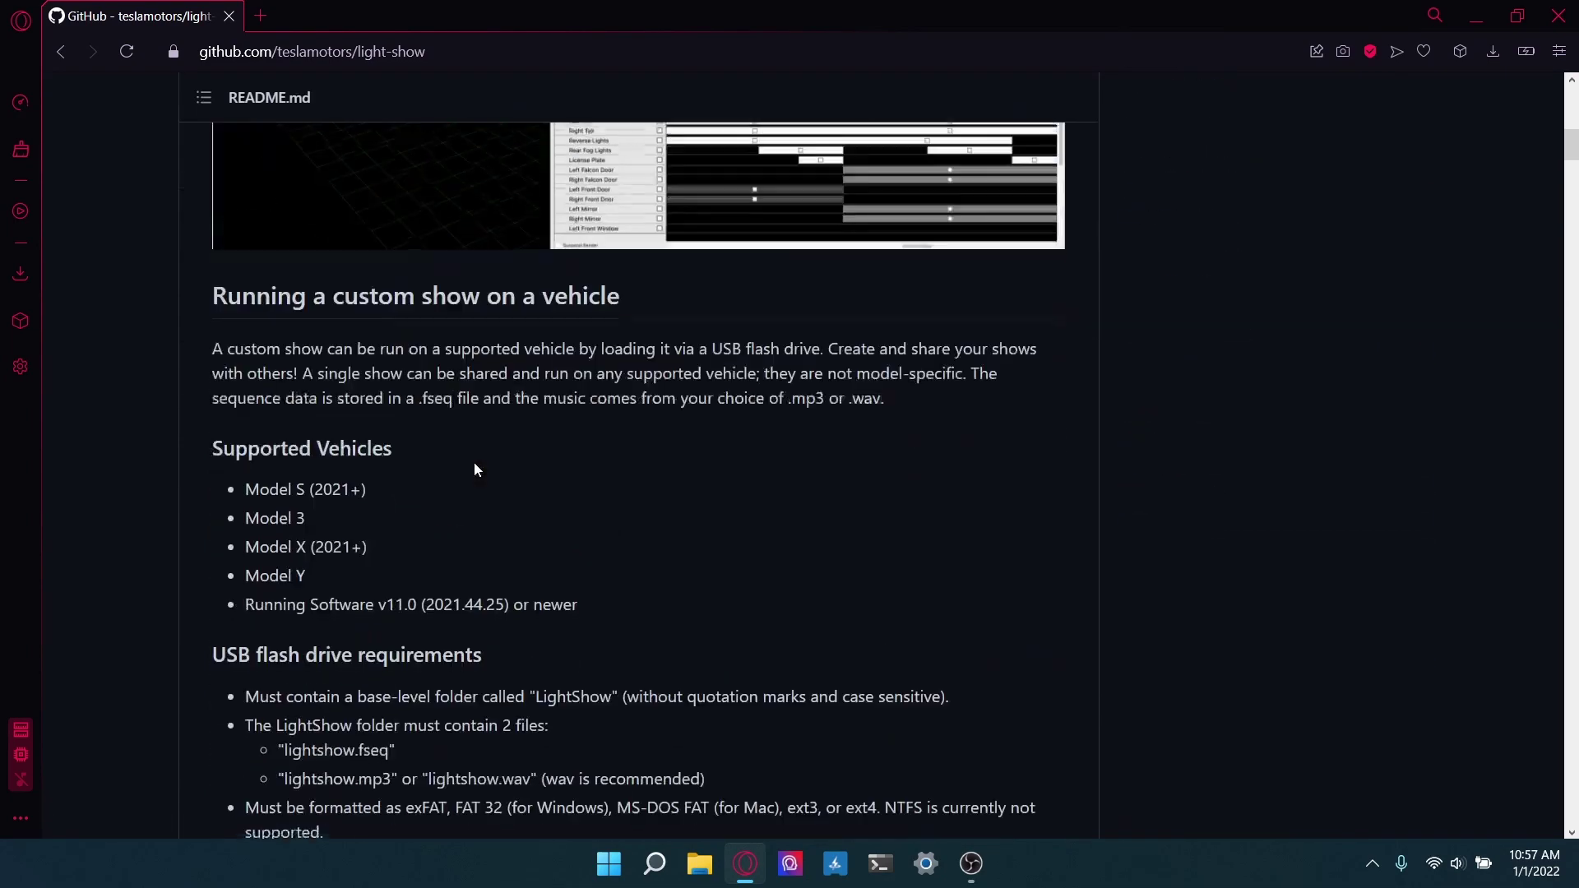
pyautogui.scroll(-8, 474, 462)
pyautogui.scroll(-1, 473, 462)
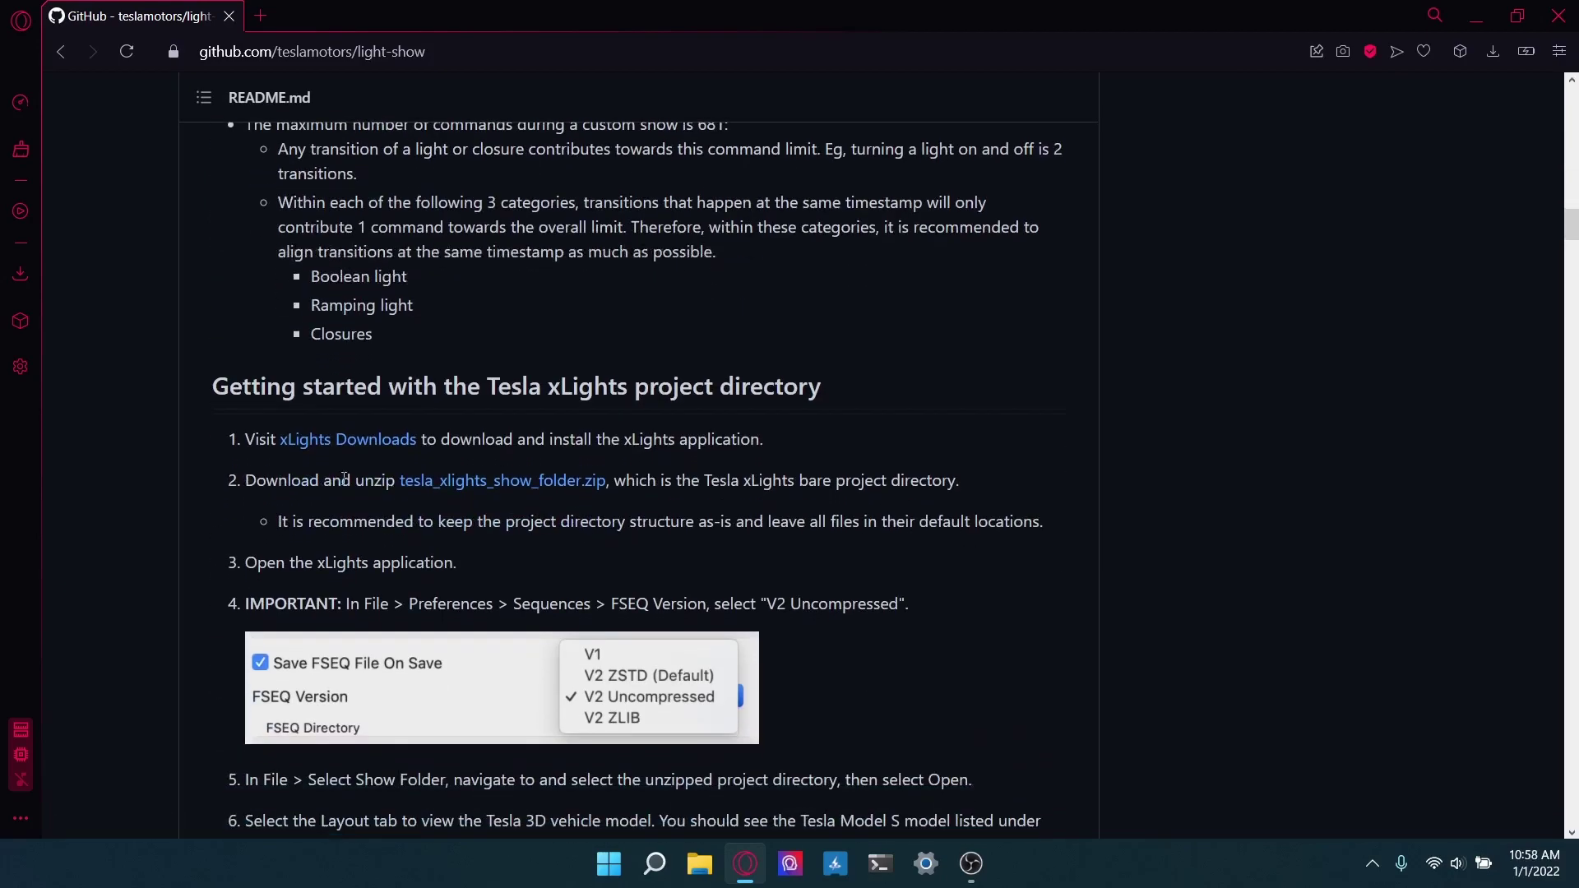
# Step: Open the README's xLights Downloads link in a new tab, look it over, then close it
pyautogui.rightClick(346, 436)
pyautogui.click(377, 454)
pyautogui.click(265, 10)
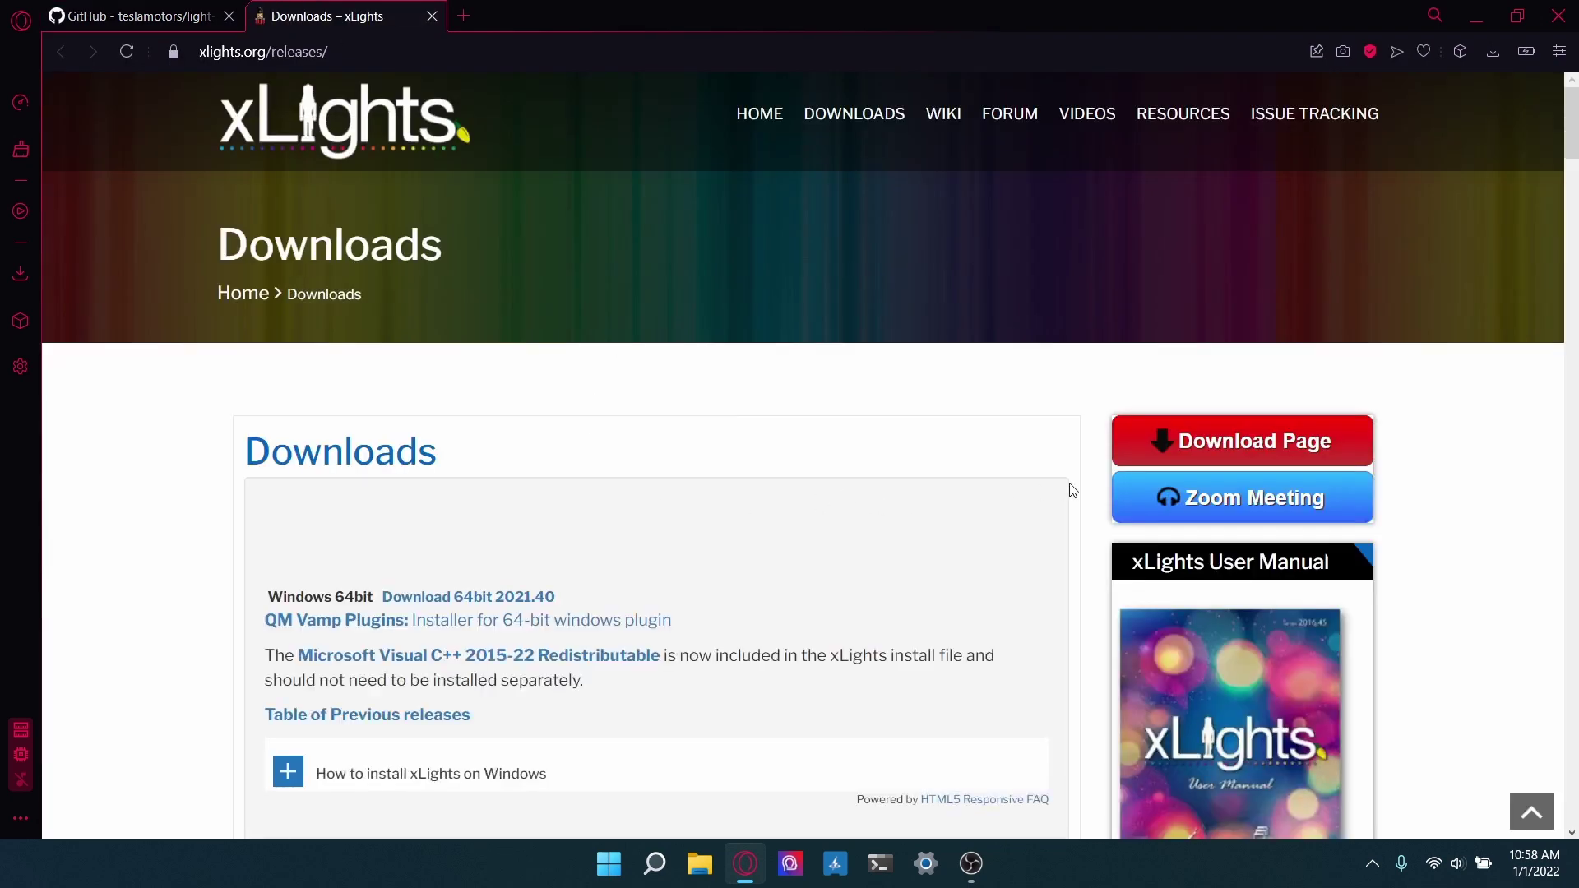
pyautogui.scroll(-2, 1069, 490)
pyautogui.scroll(3, 1047, 493)
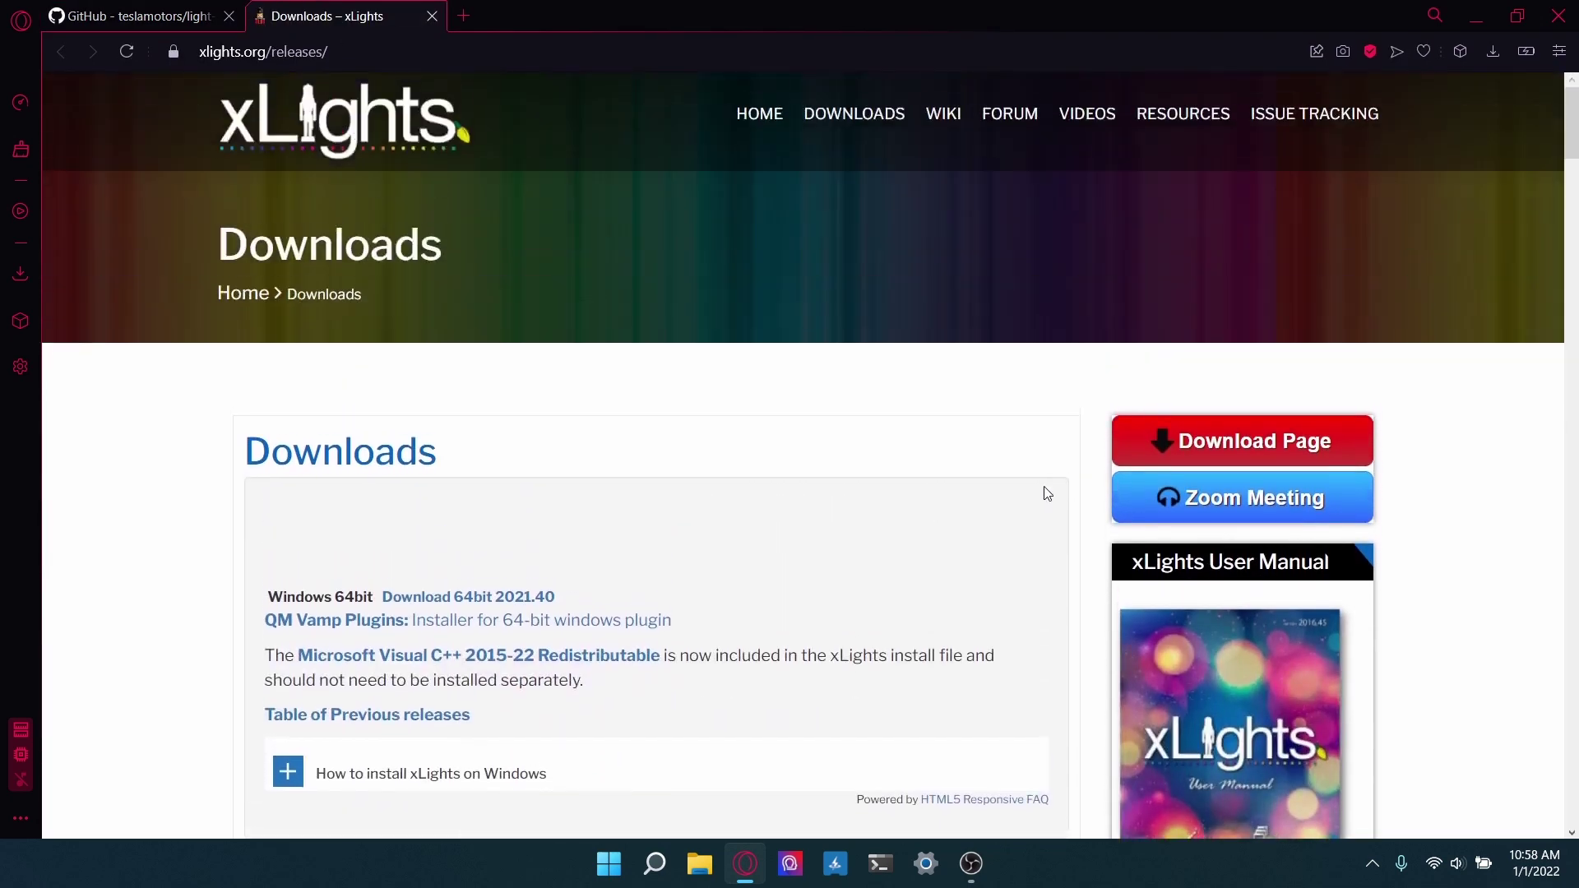
pyautogui.click(430, 17)
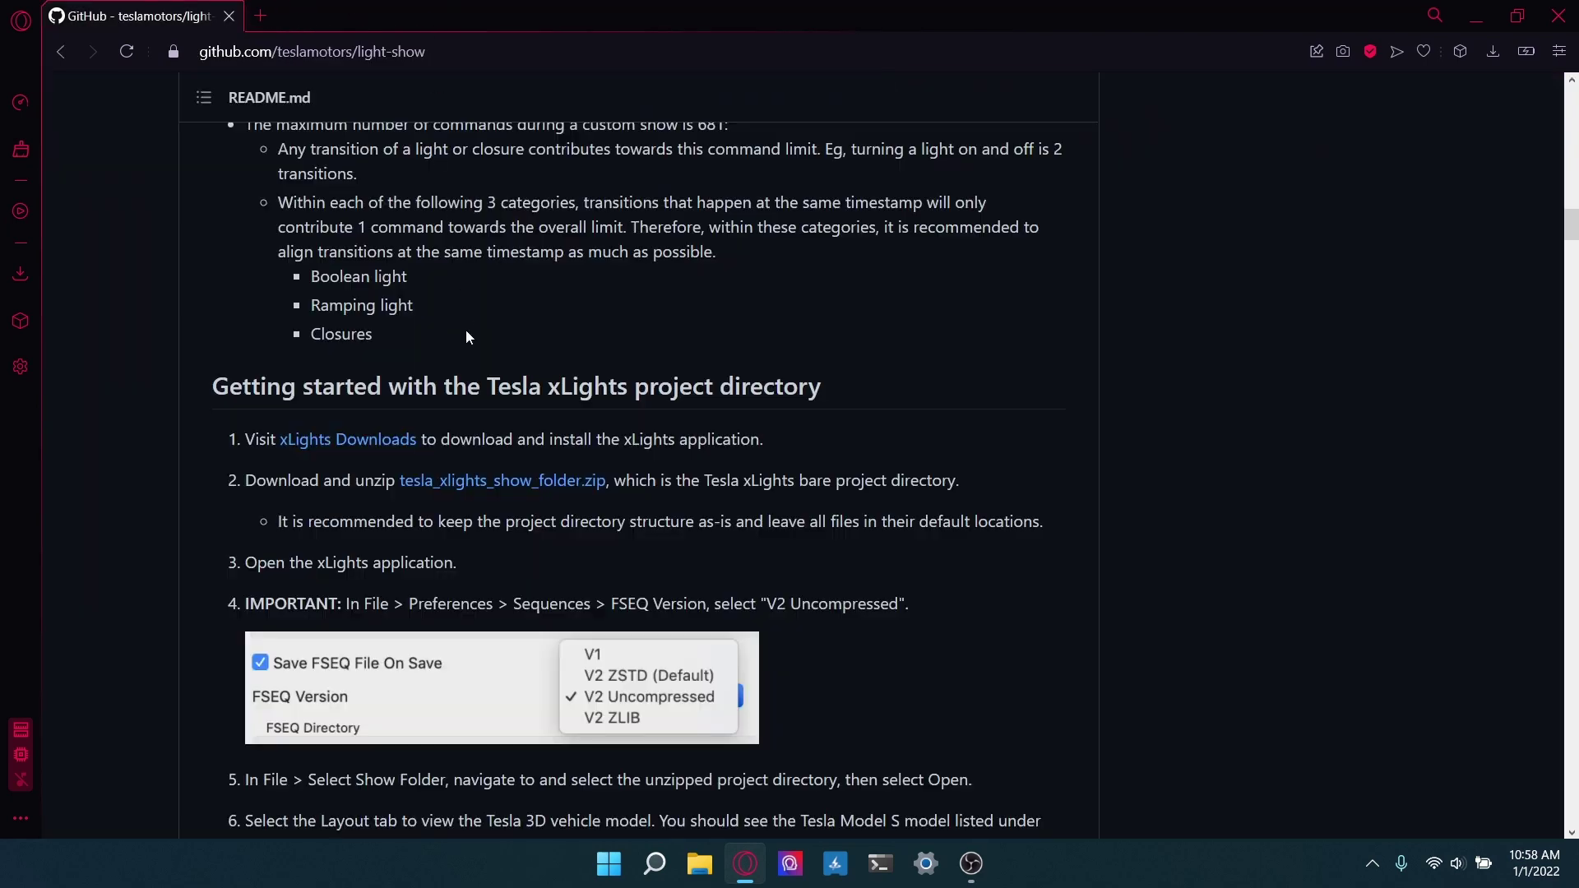
# Step: Minimize the browser and make a desktop folder named lightshow, placed just below the Recycle Bin
pyautogui.scroll(-1, 473, 362)
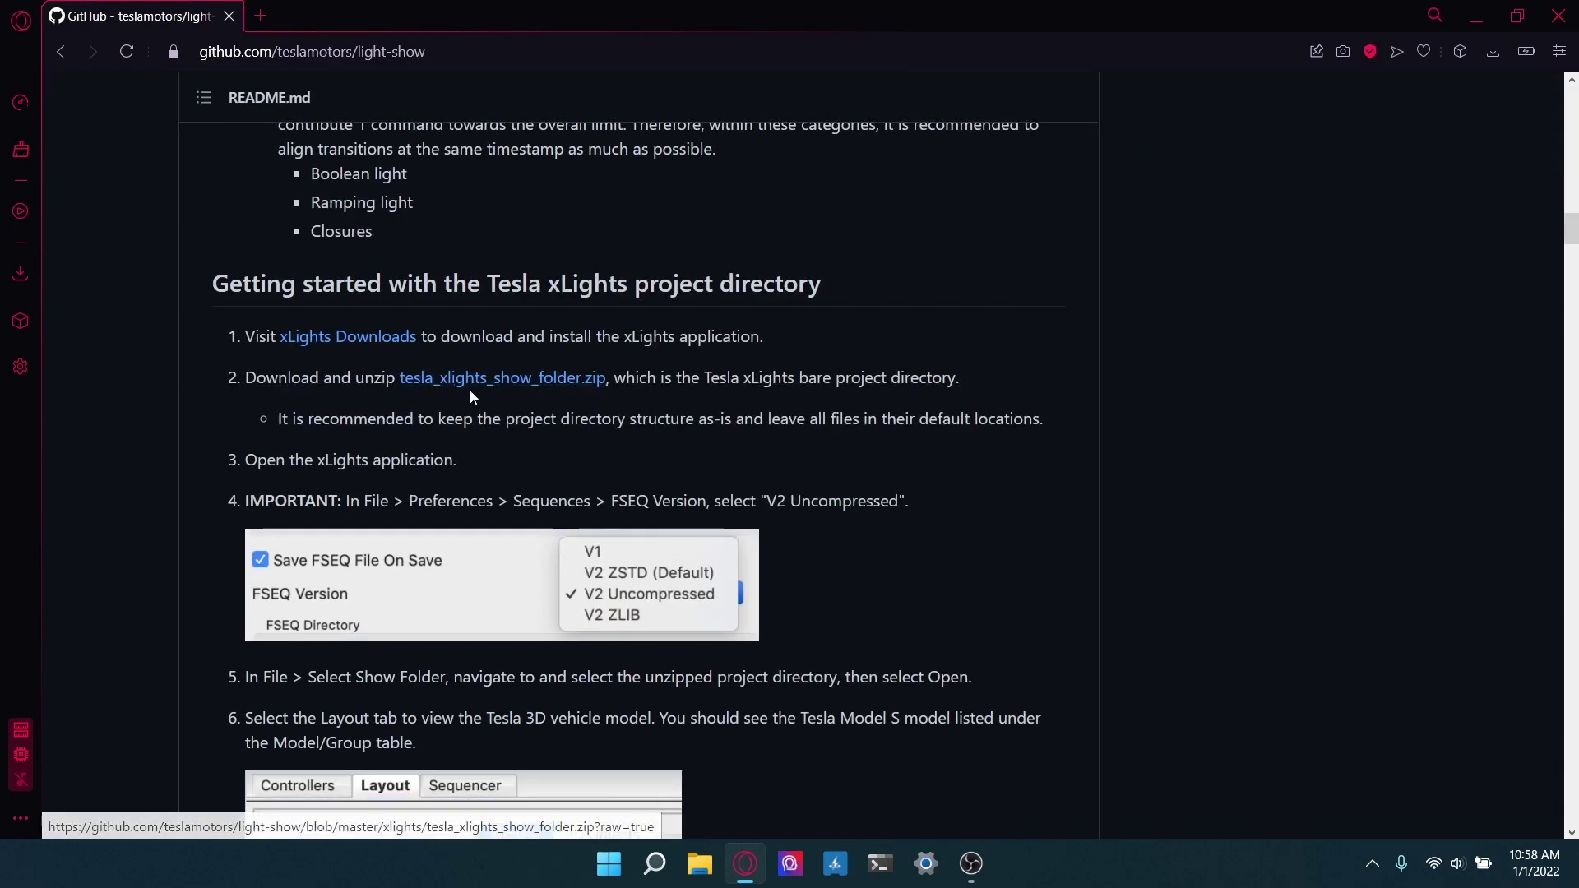
pyautogui.click(1475, 11)
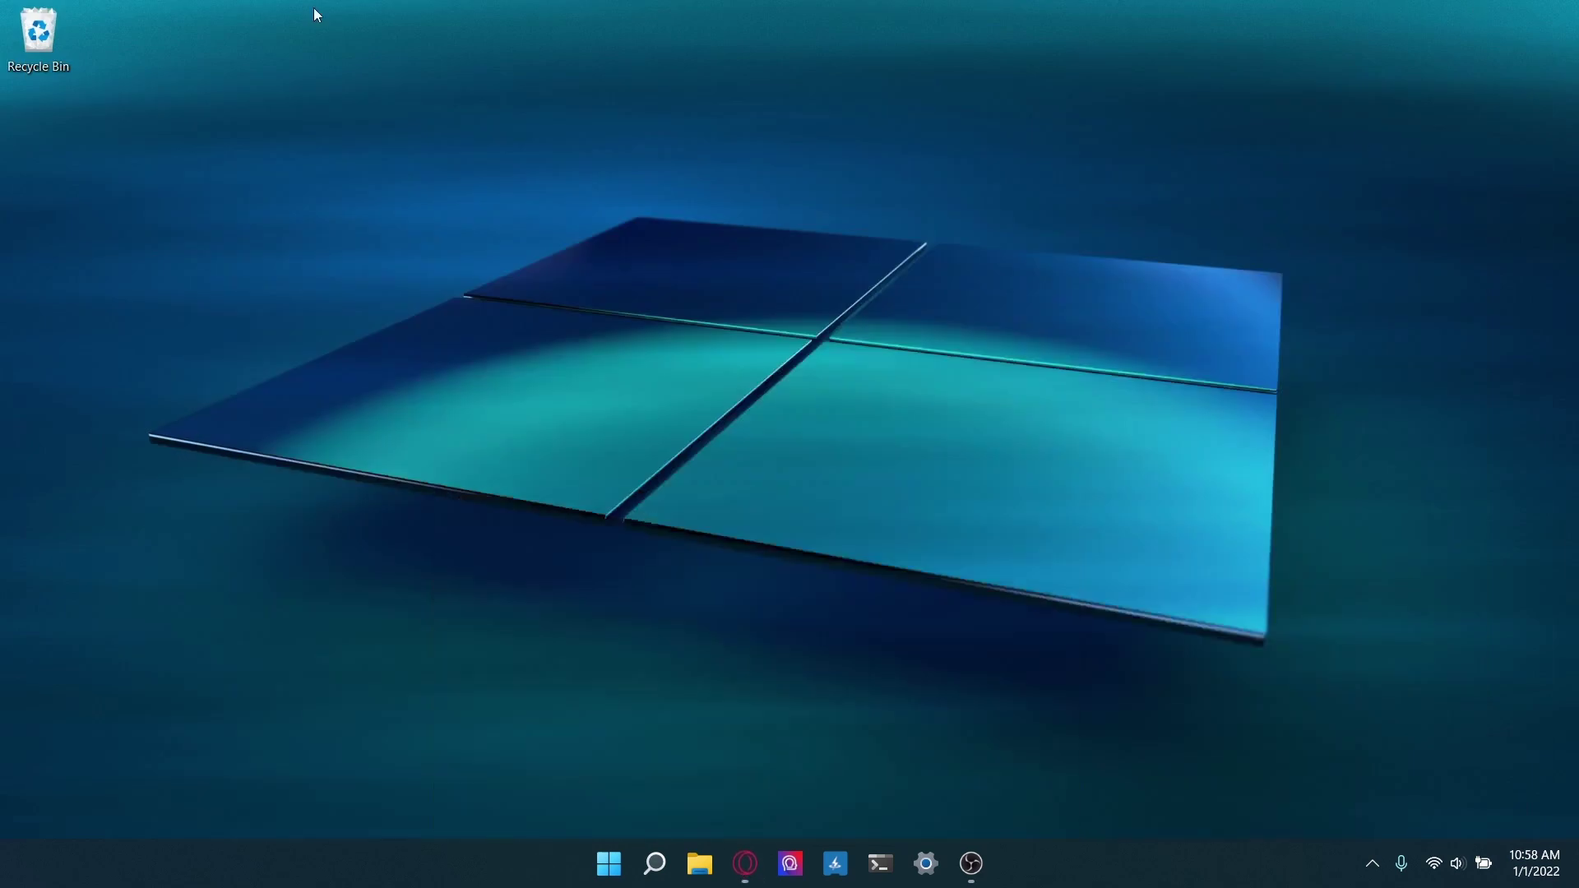
pyautogui.rightClick(873, 197)
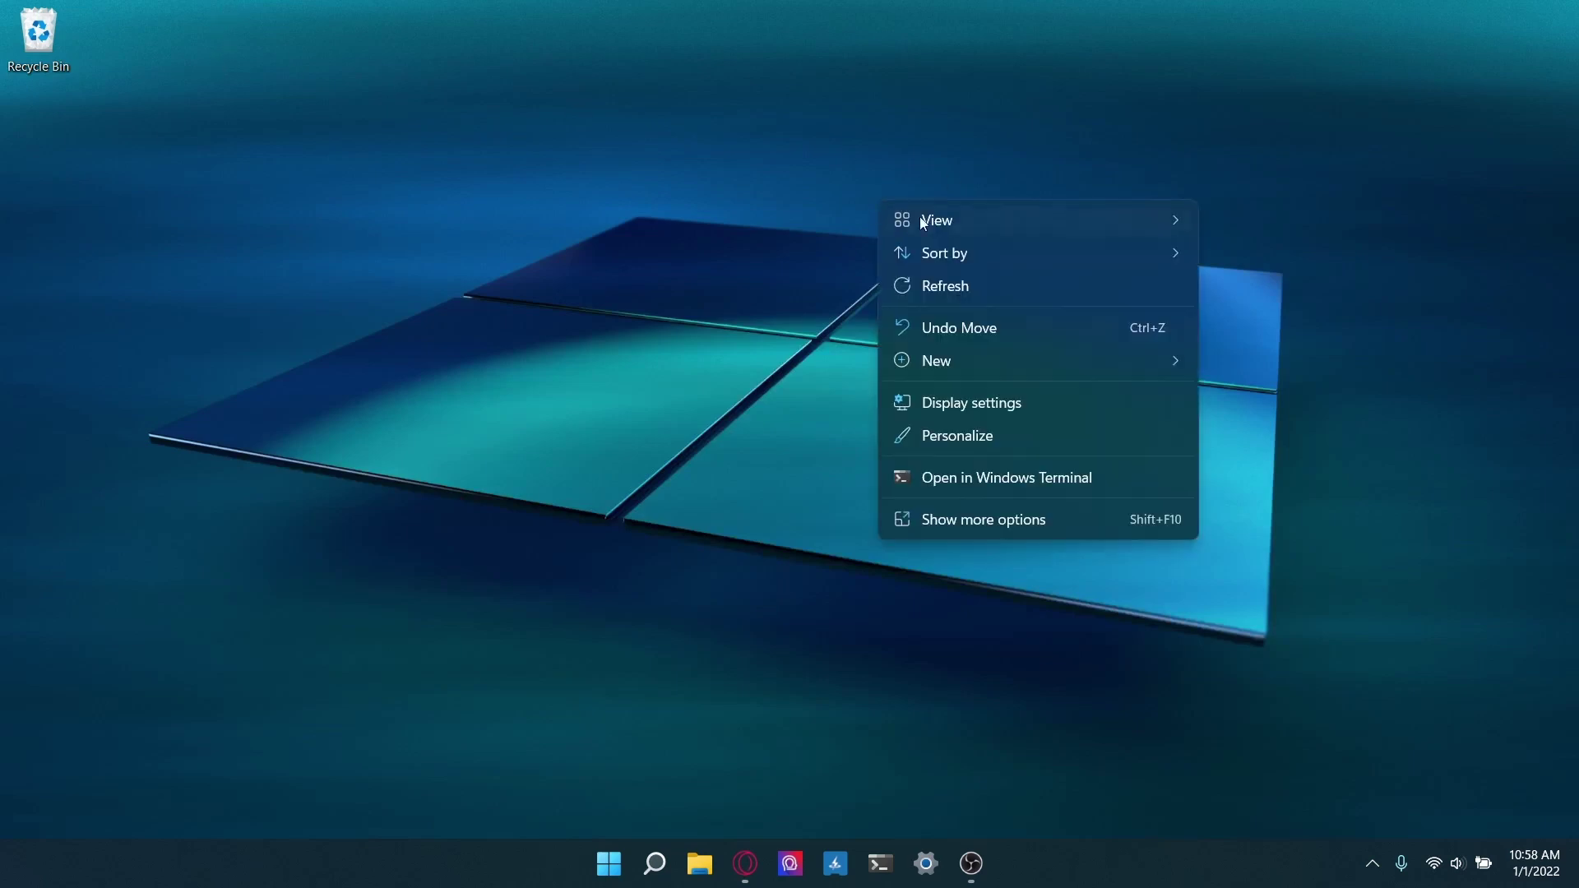
pyautogui.moveTo(938, 365)
pyautogui.click(1297, 355)
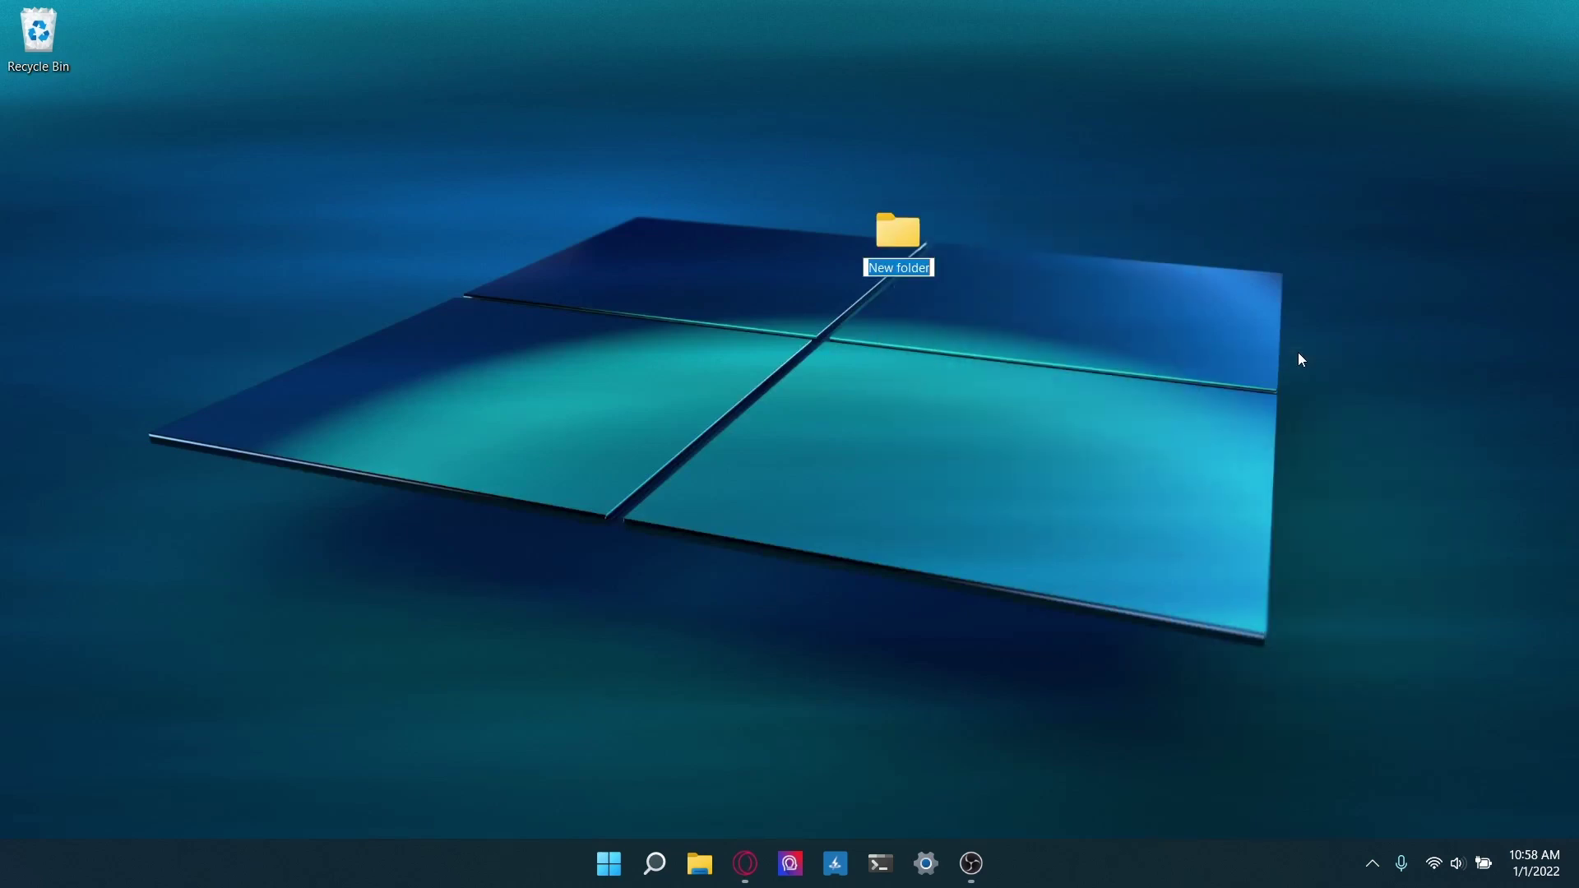
pyautogui.write('lig')
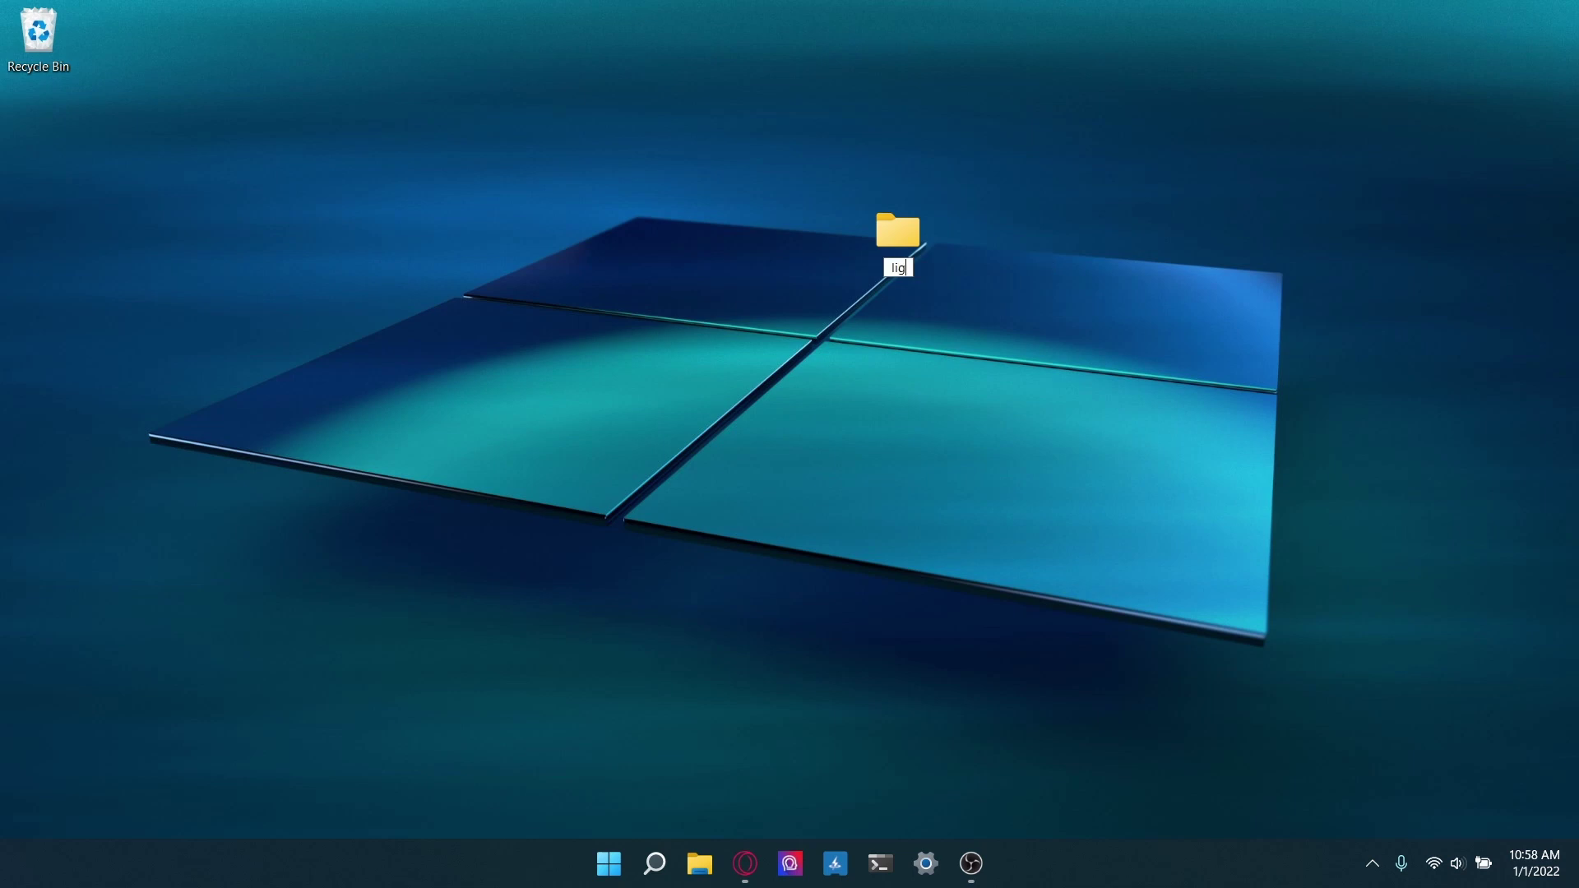
pyautogui.write('htshow')
pyautogui.press('Return')
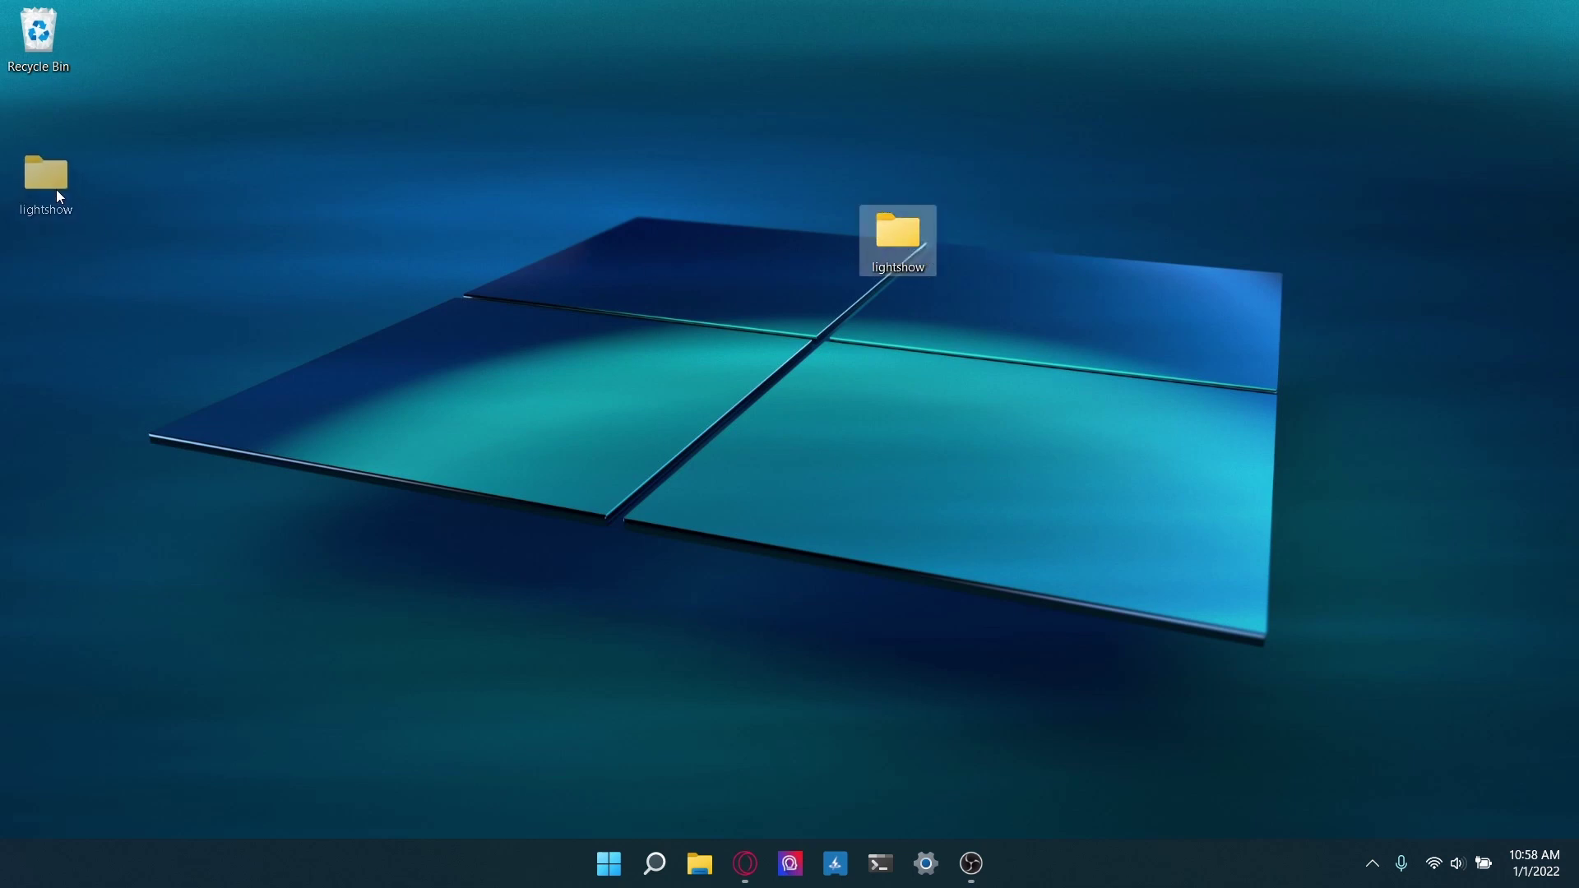
pyautogui.moveTo(56, 188); pyautogui.dragTo(53, 167)
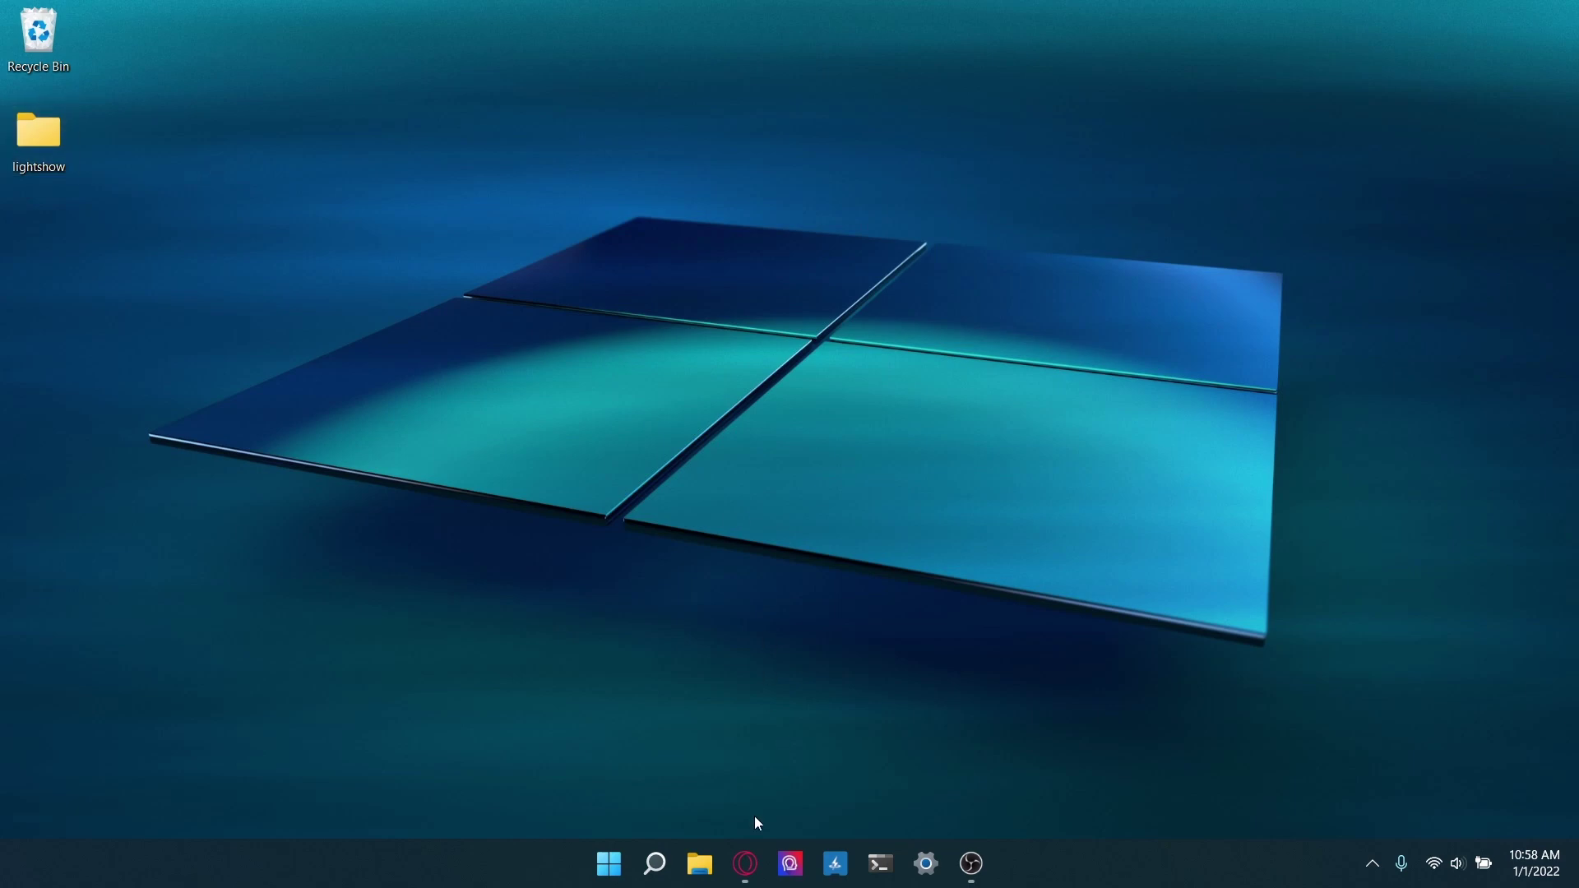
# Step: Return to the README in Opera GX and download tesla_xlights_show_folder.zip from Getting started
pyautogui.click(748, 861)
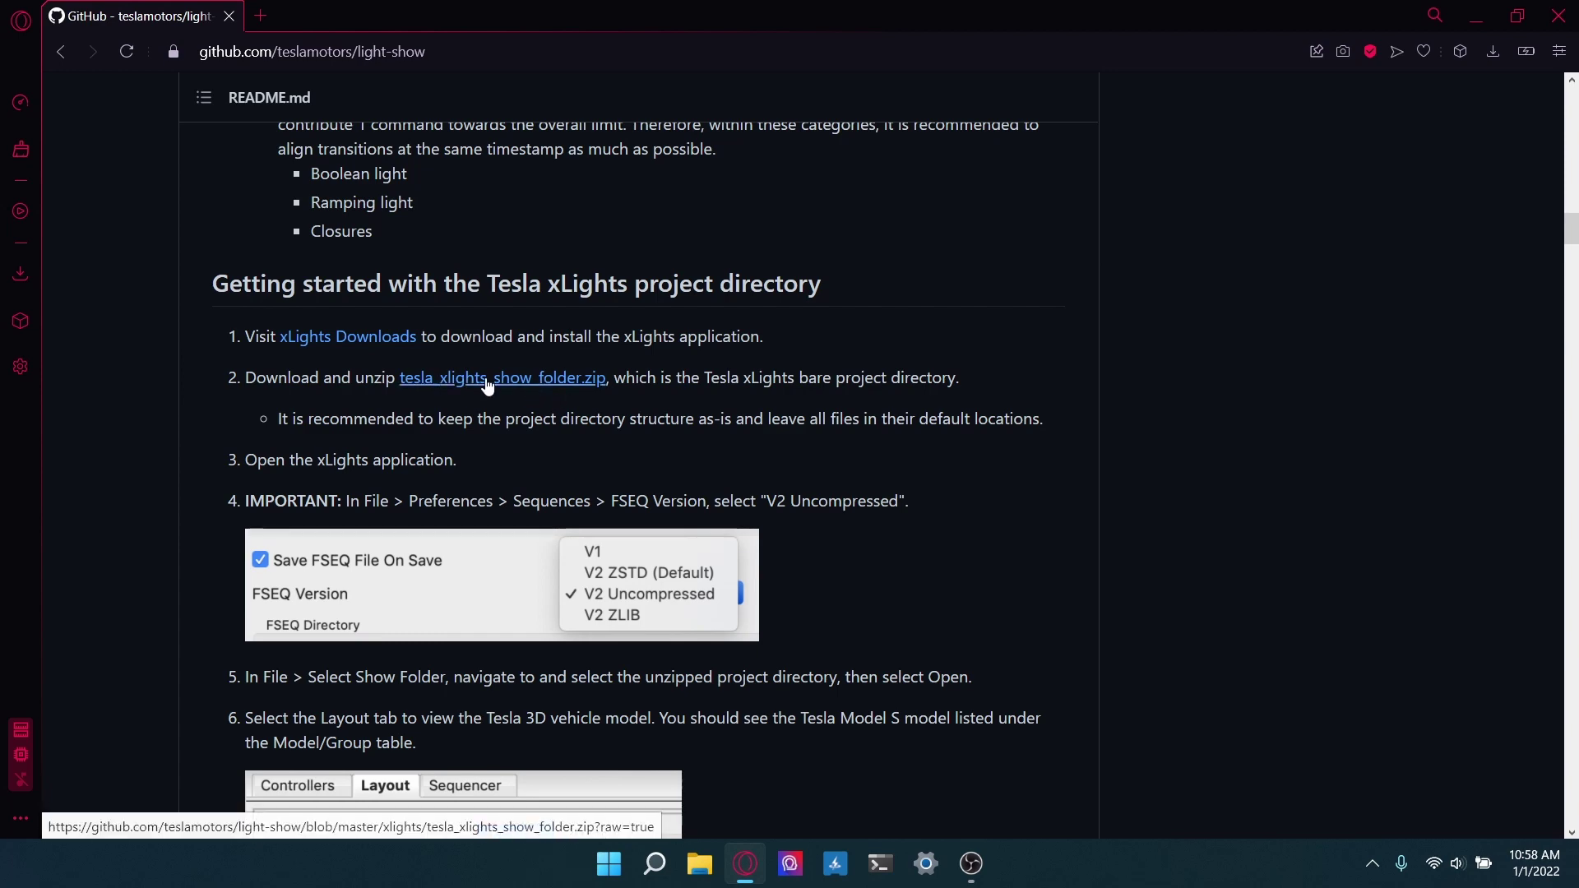
pyautogui.scroll(15, 609, 398)
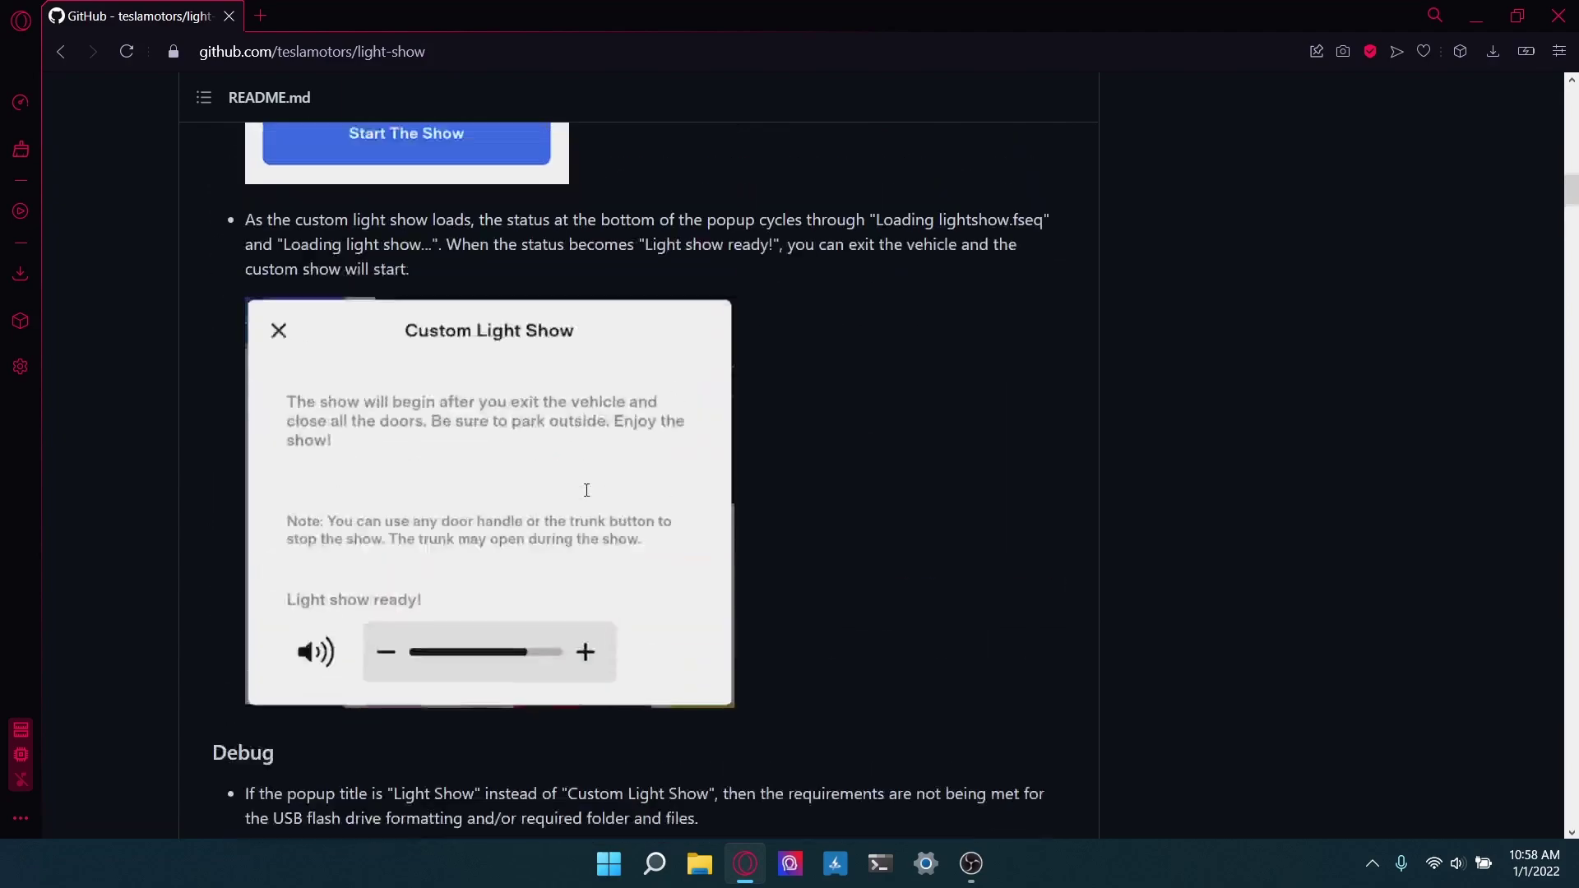
pyautogui.scroll(10, 575, 514)
pyautogui.scroll(-5, 360, 543)
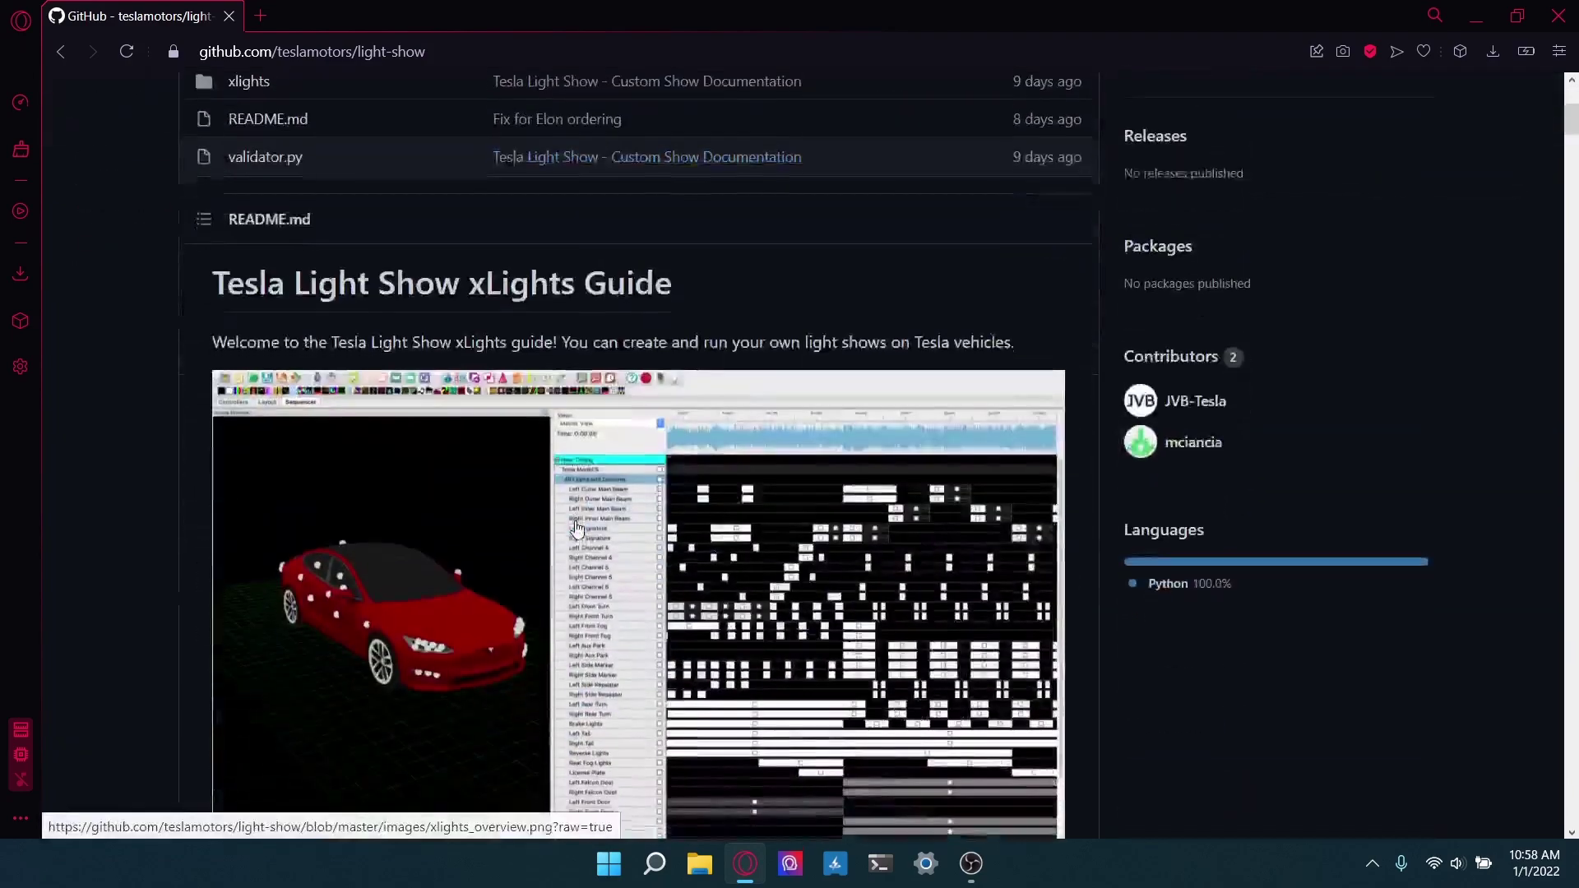
pyautogui.scroll(-20, 360, 543)
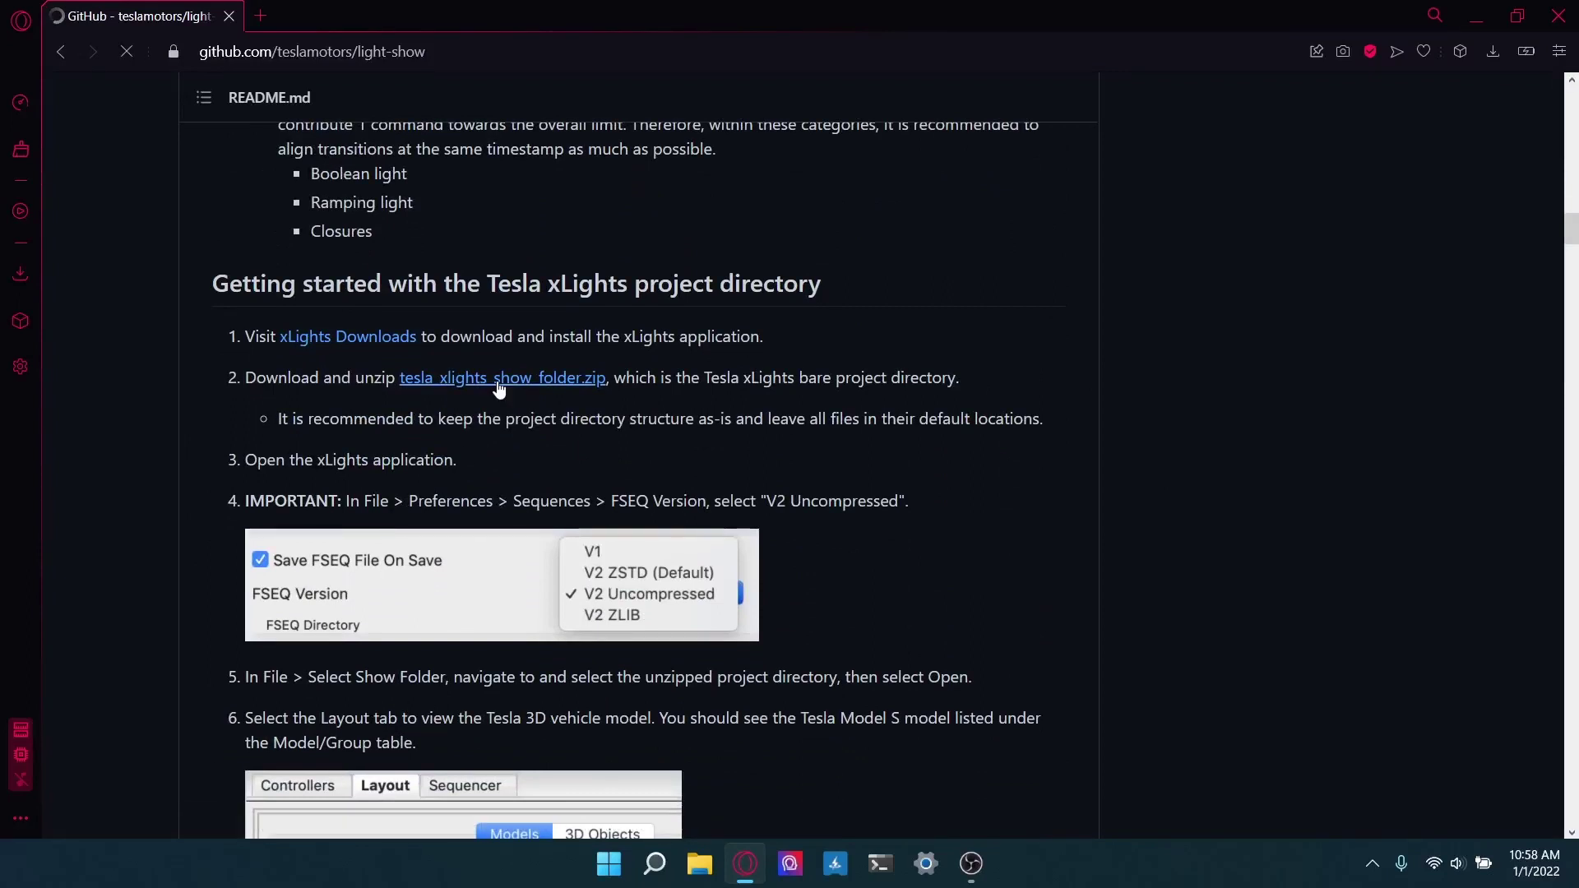
pyautogui.click(499, 387)
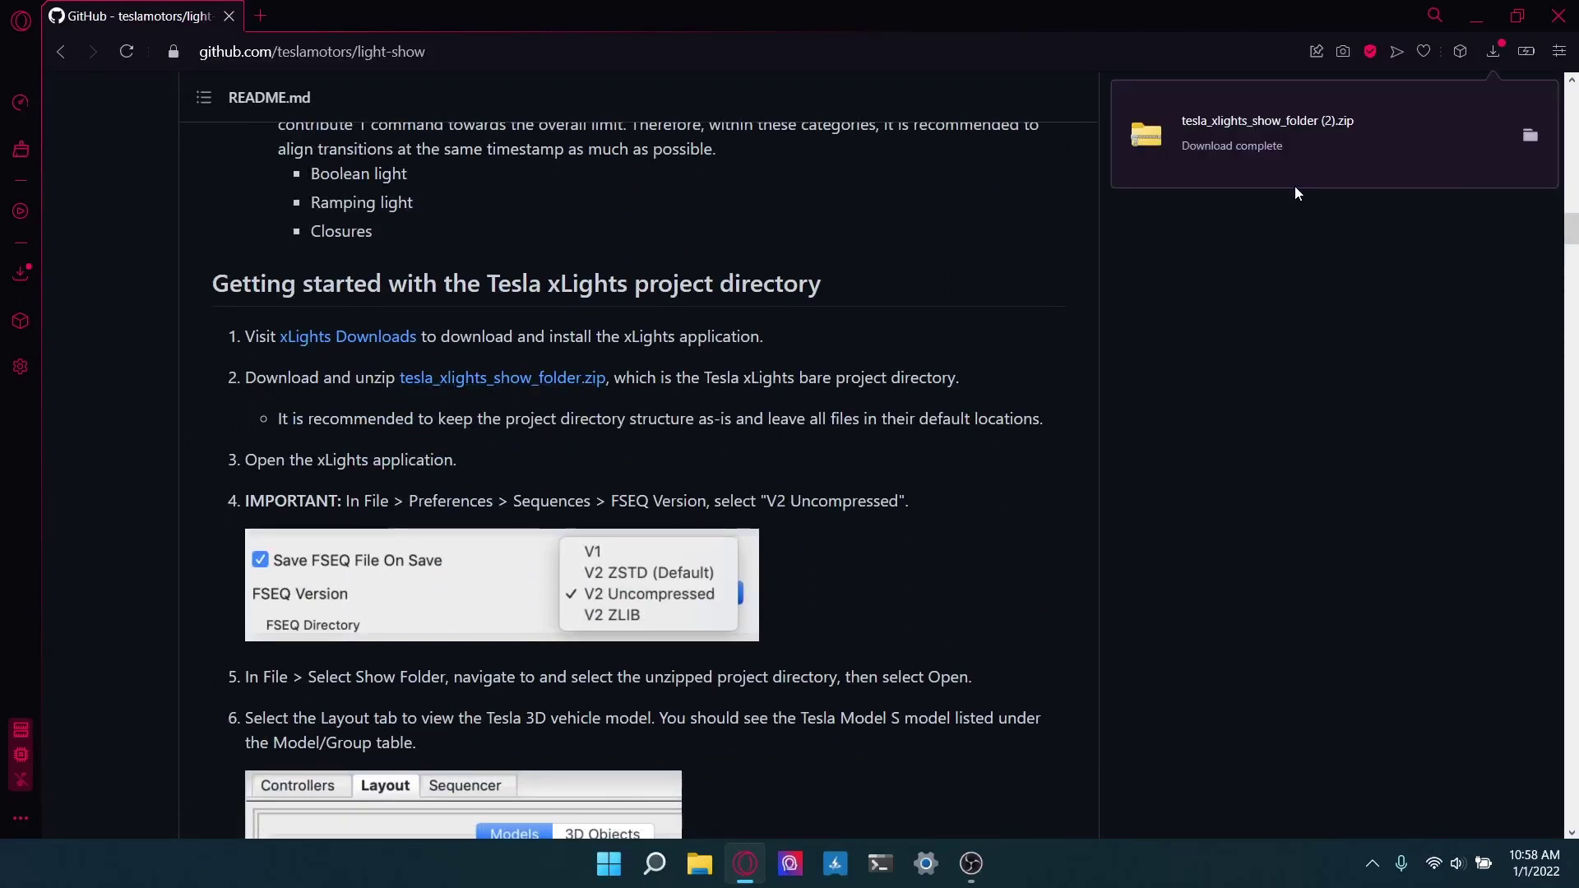
# Step: Move the downloaded zip from Downloads onto the Desktop and minimize the browser
pyautogui.click(1526, 135)
pyautogui.moveTo(830, 245); pyautogui.dragTo(523, 329)
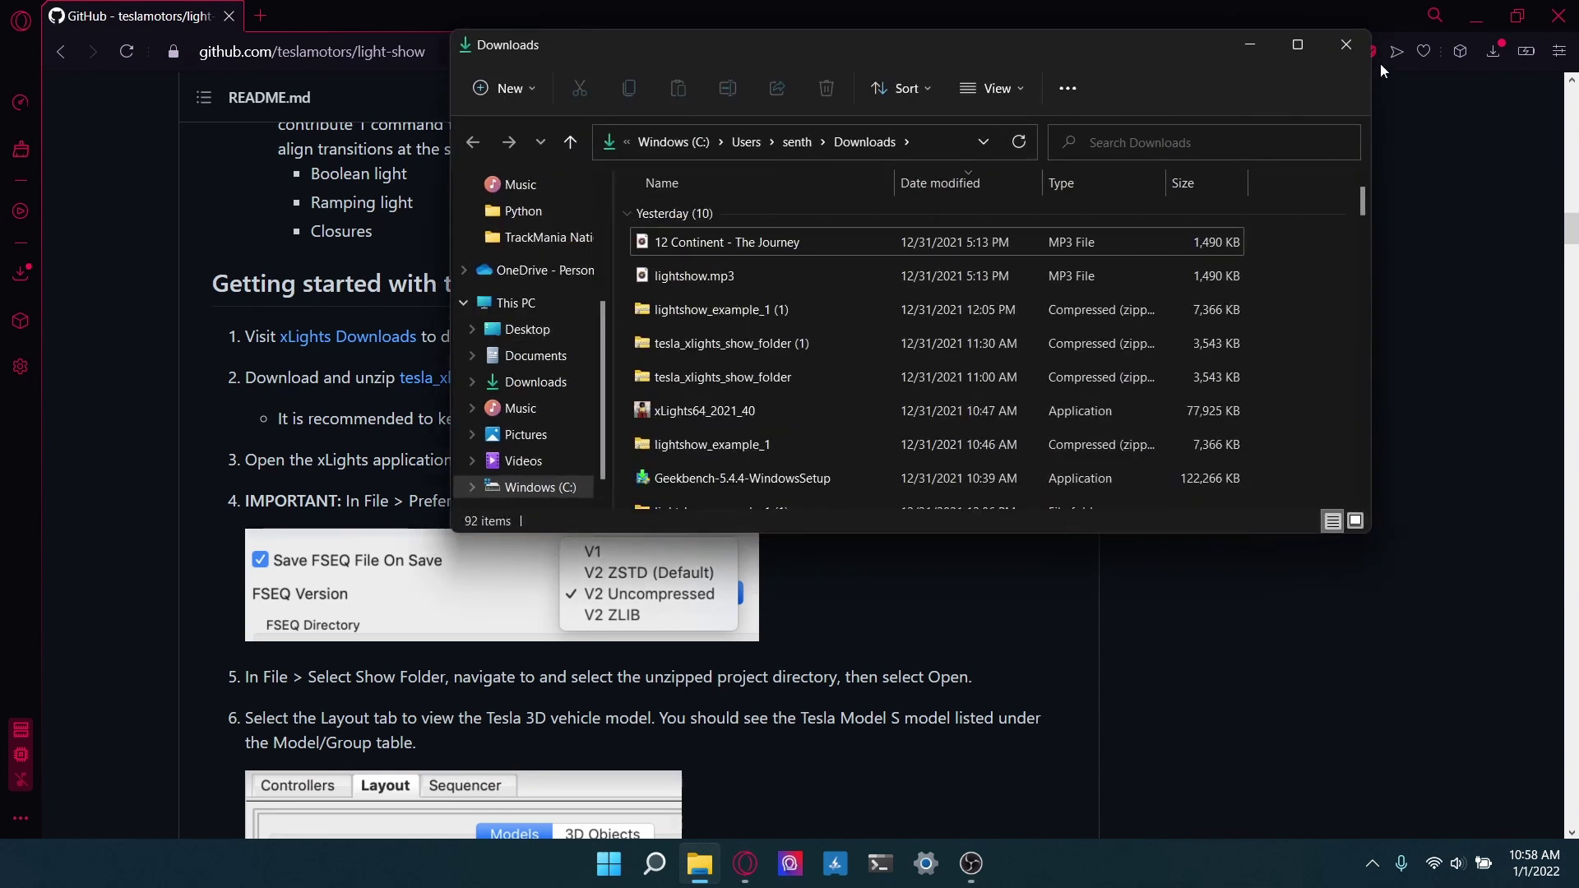
pyautogui.click(1359, 47)
pyautogui.click(1473, 20)
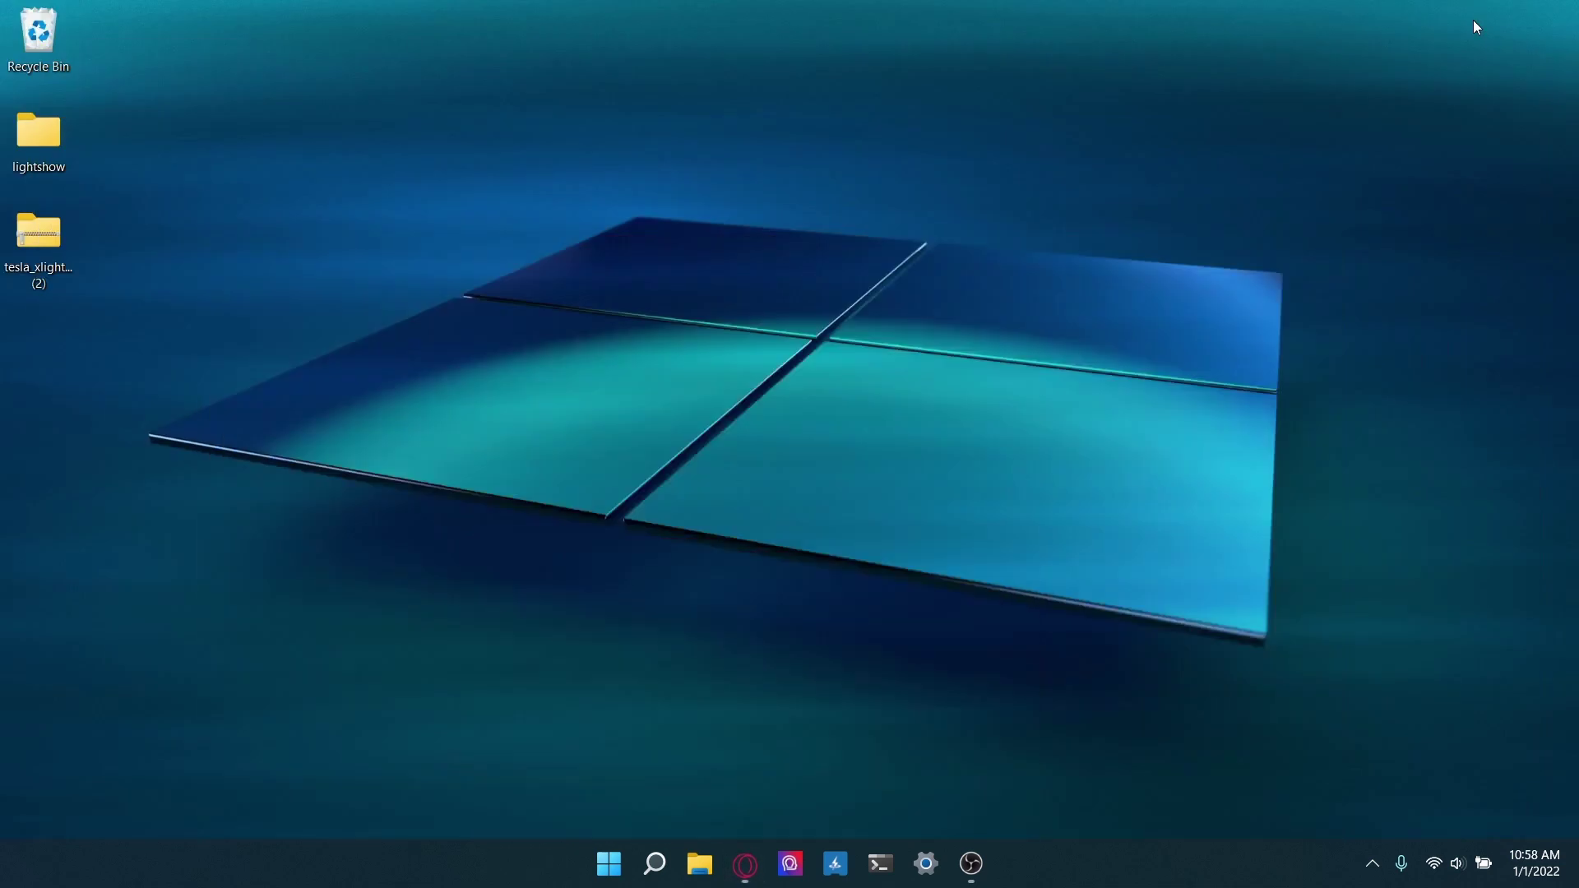
# Step: Rename the zip on the desktop to tesla_xlights_show_folder
pyautogui.rightClick(66, 244)
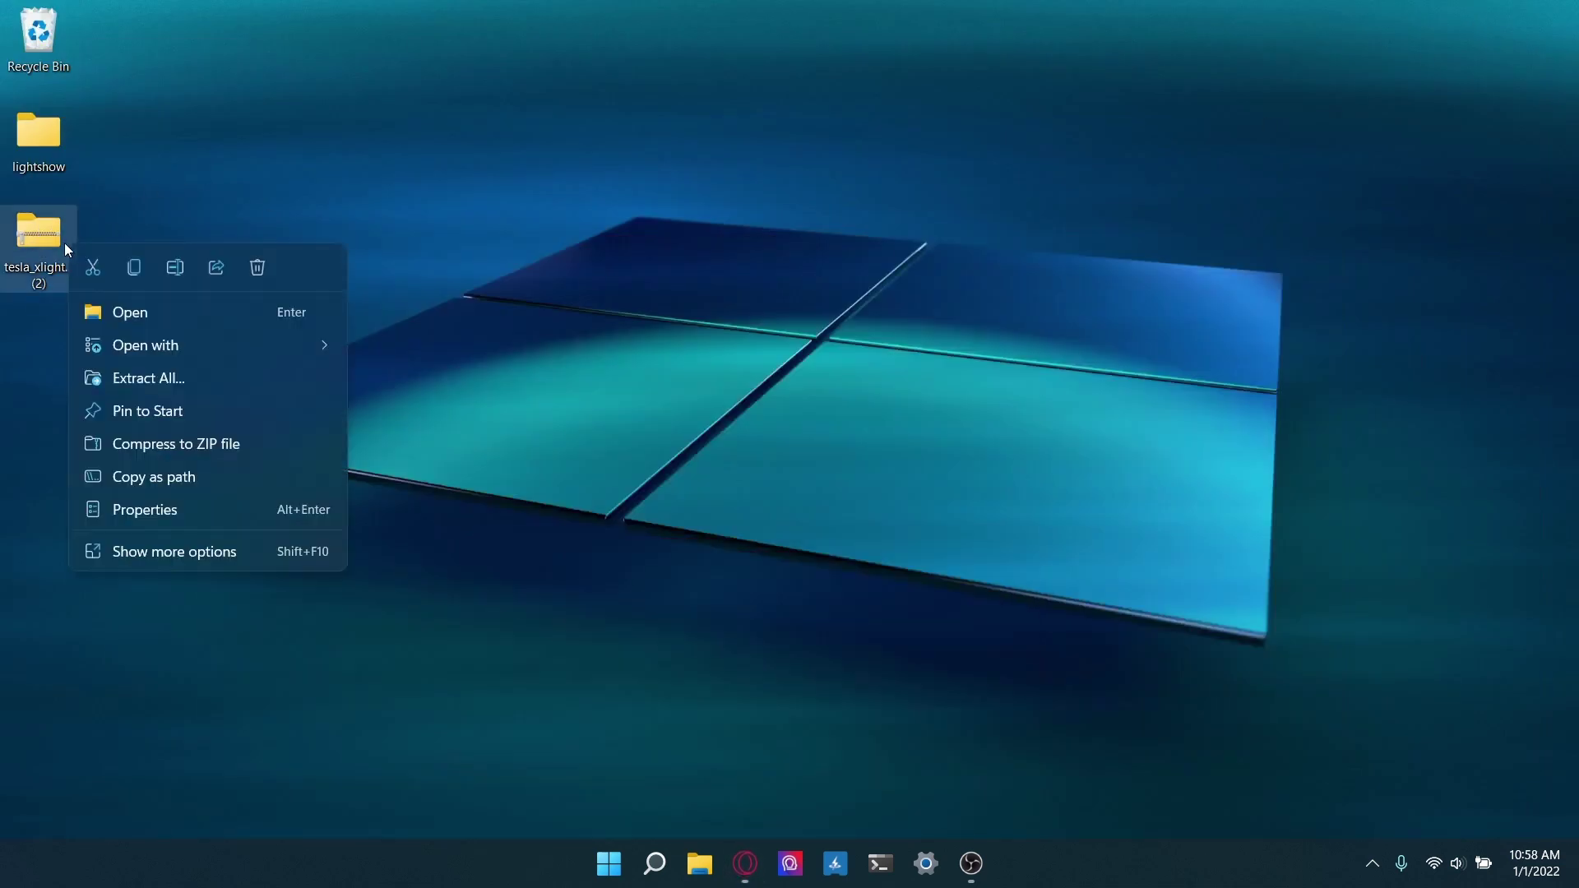
pyautogui.click(185, 266)
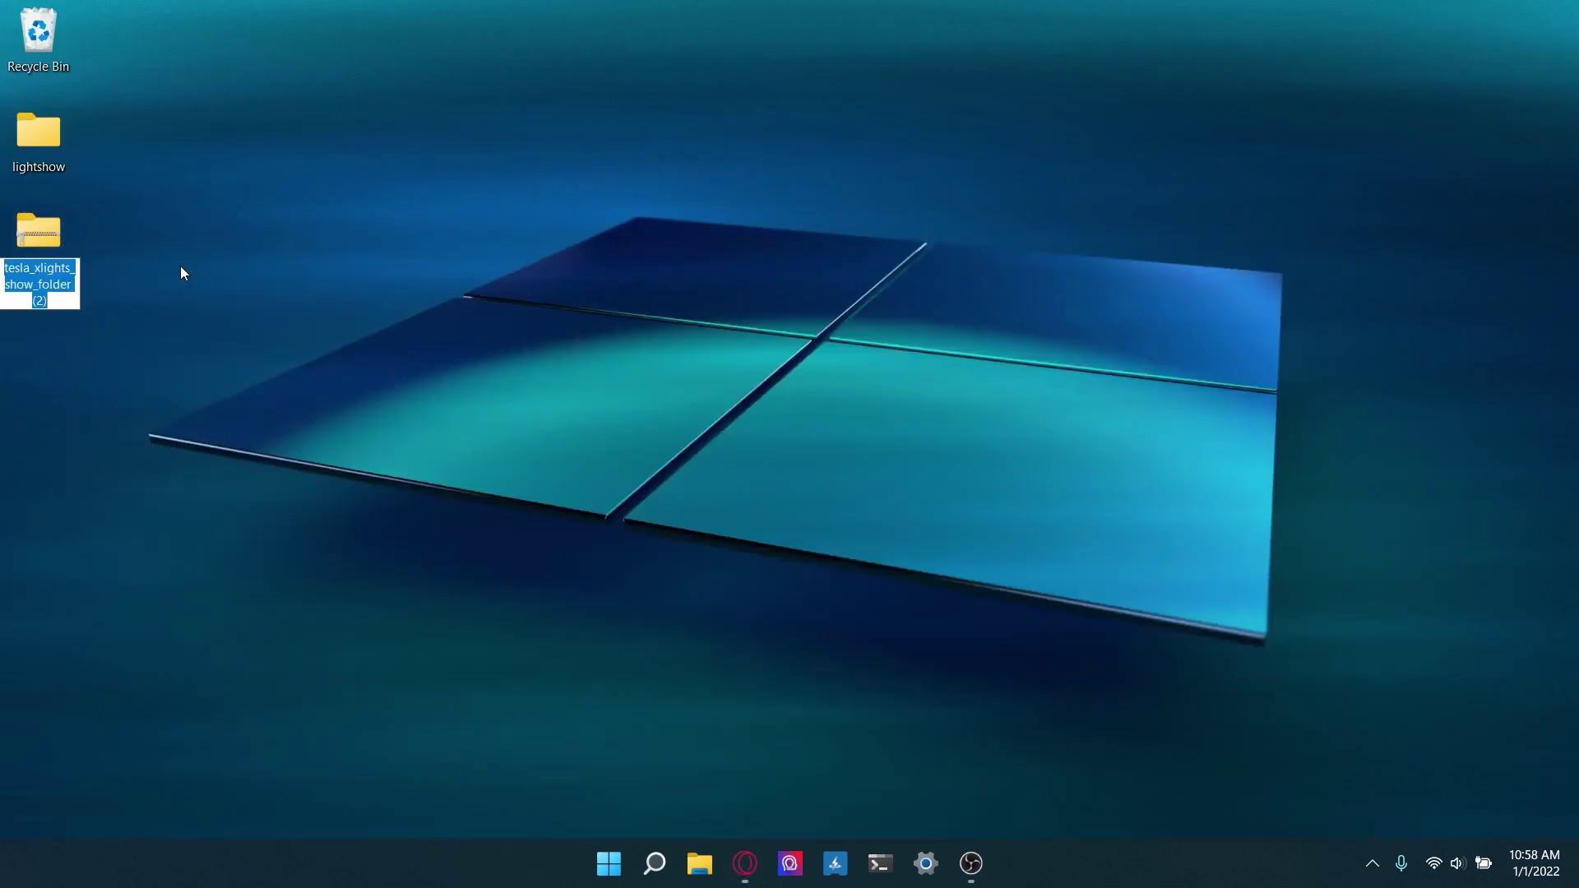
pyautogui.click(52, 300)
pyautogui.moveTo(52, 301)
pyautogui.mouseDown()
pyautogui.moveTo(7, 285)
pyautogui.moveTo(51, 301)
pyautogui.moveTo(34, 301)
pyautogui.mouseUp()
pyautogui.press('Return')
# Step: Move the zip into lightshow, extract it there, and delete the zip to the Recycle Bin
pyautogui.moveTo(33, 268); pyautogui.dragTo(35, 149)
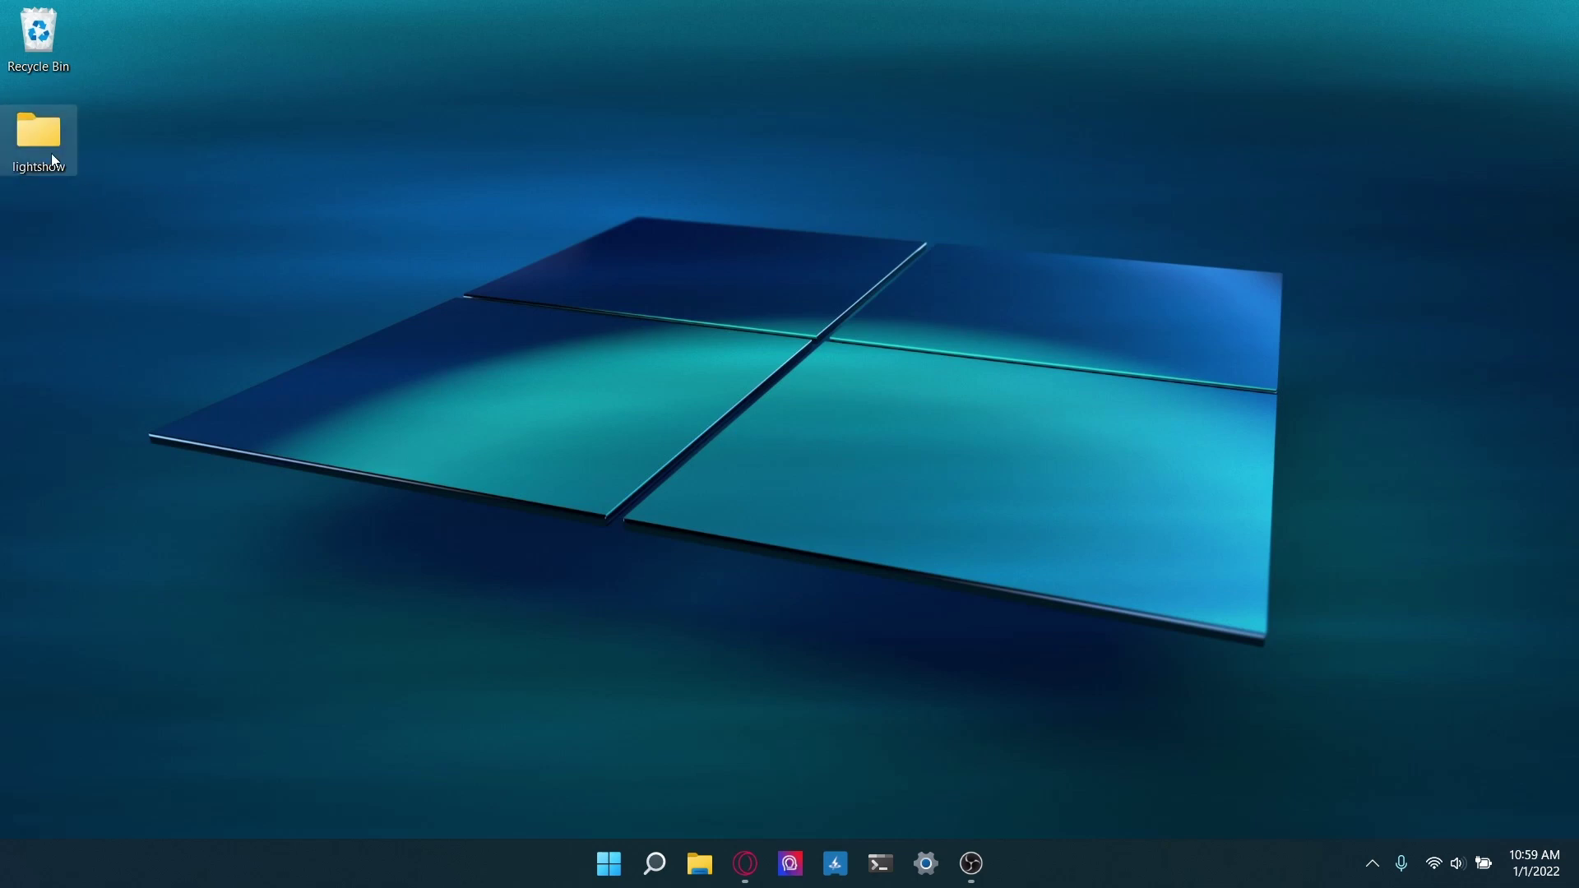
pyautogui.doubleClick(51, 153)
pyautogui.rightClick(679, 220)
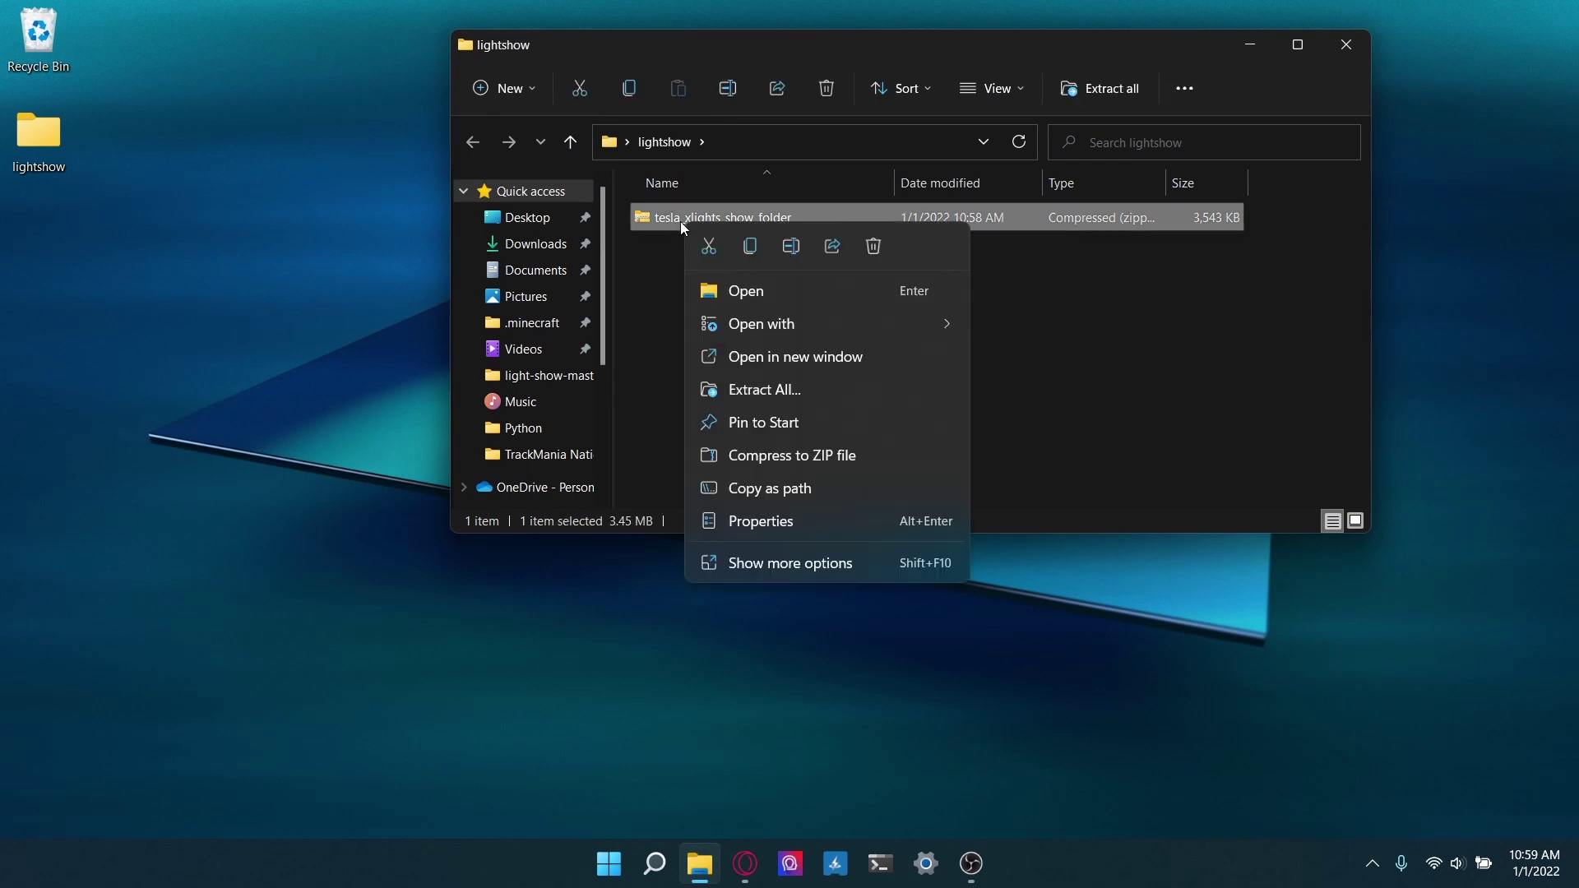
pyautogui.click(738, 392)
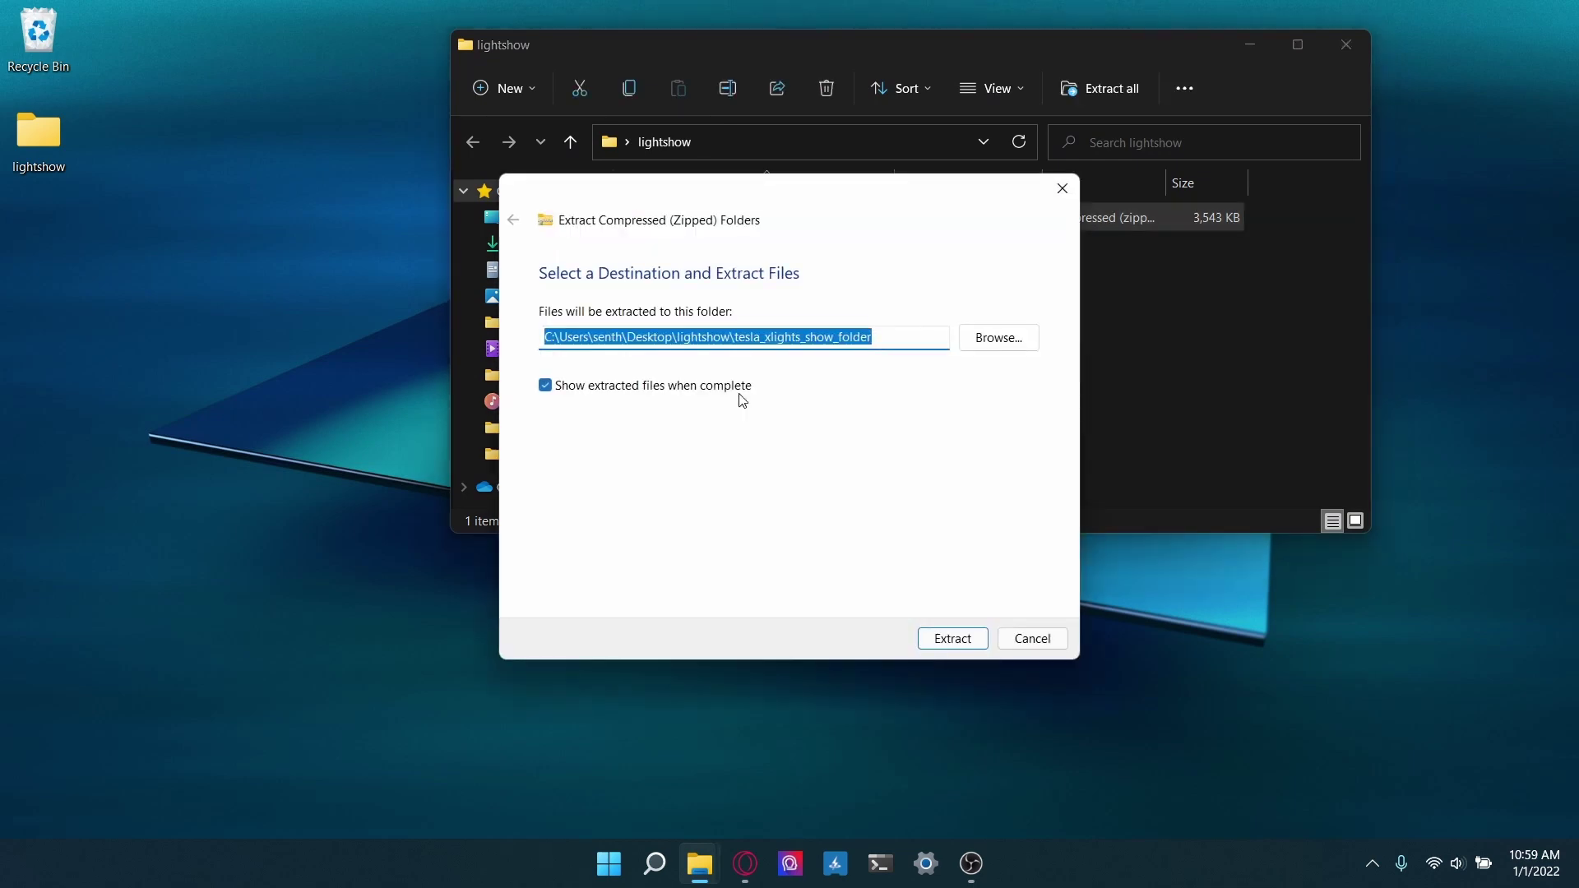
pyautogui.click(946, 633)
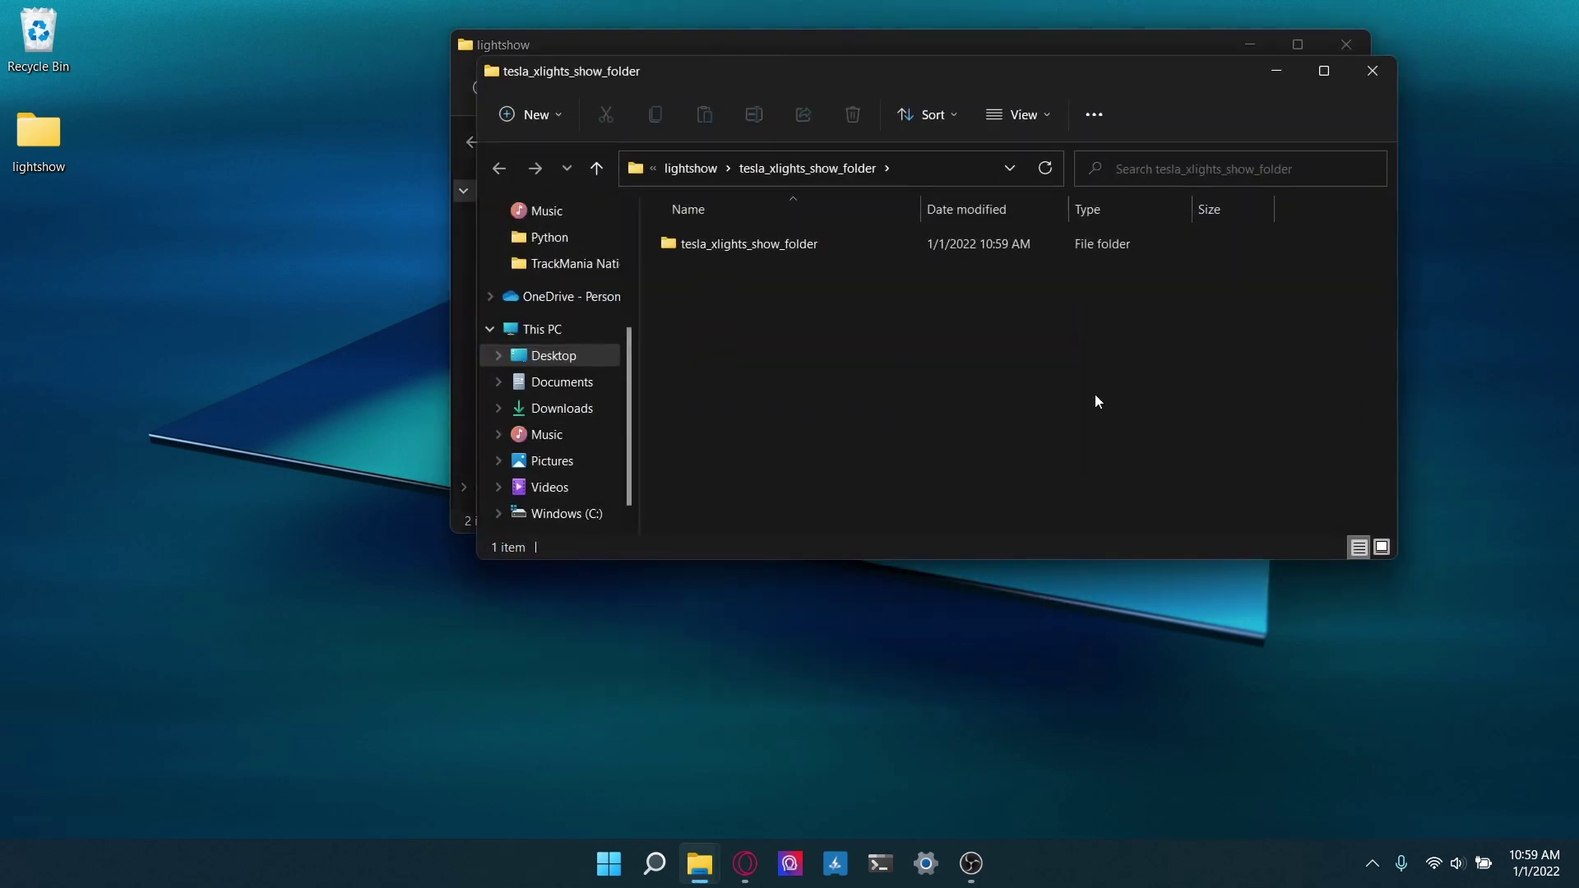
pyautogui.click(1383, 76)
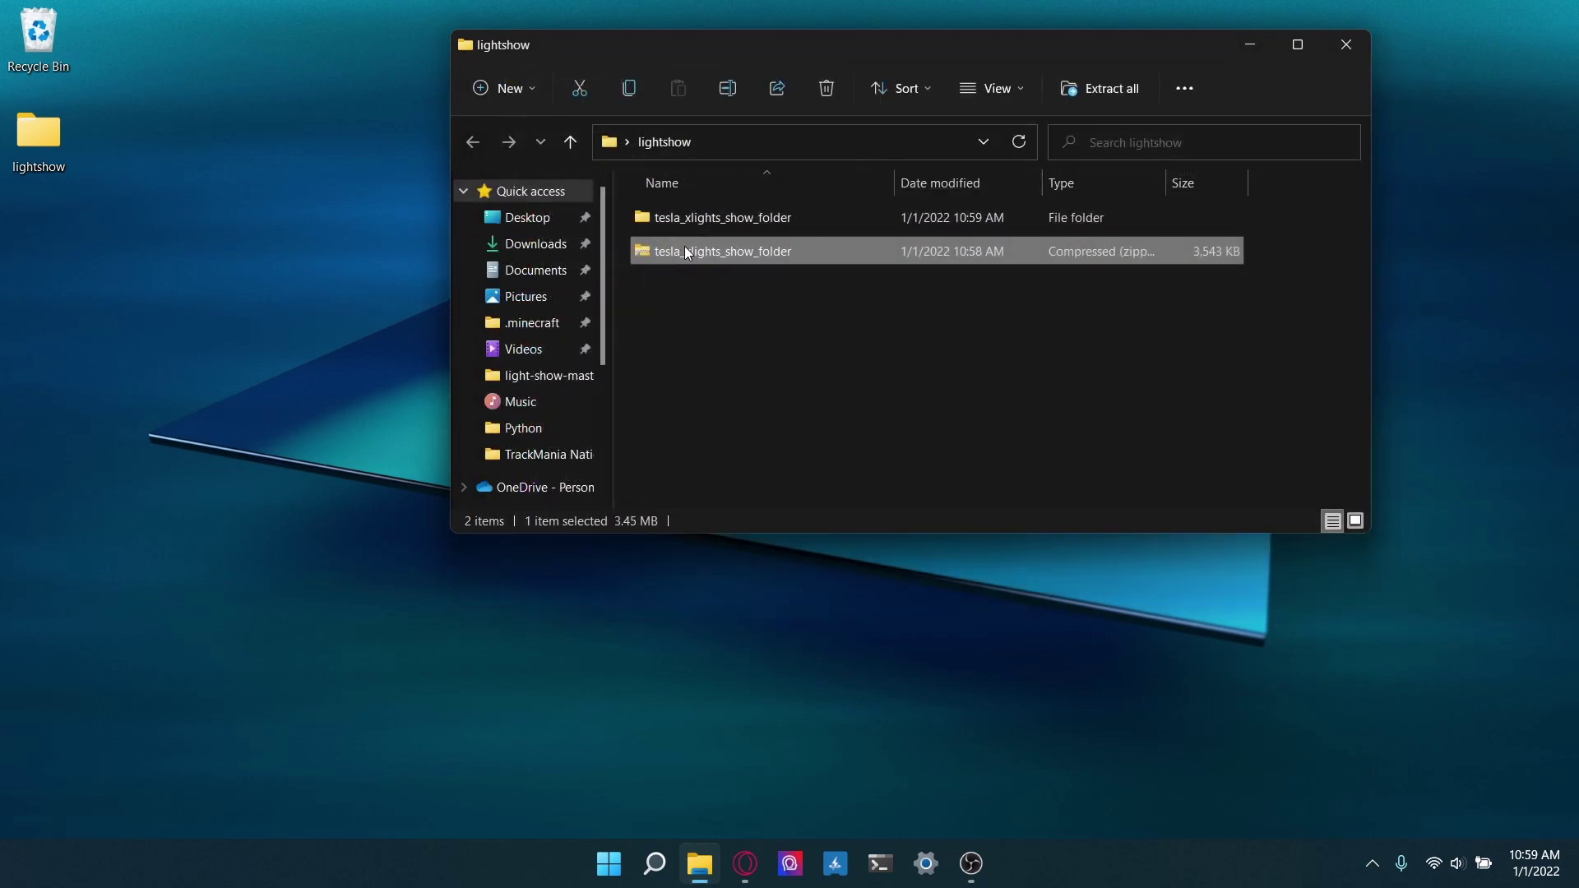
pyautogui.moveTo(750, 251); pyautogui.dragTo(27, 32)
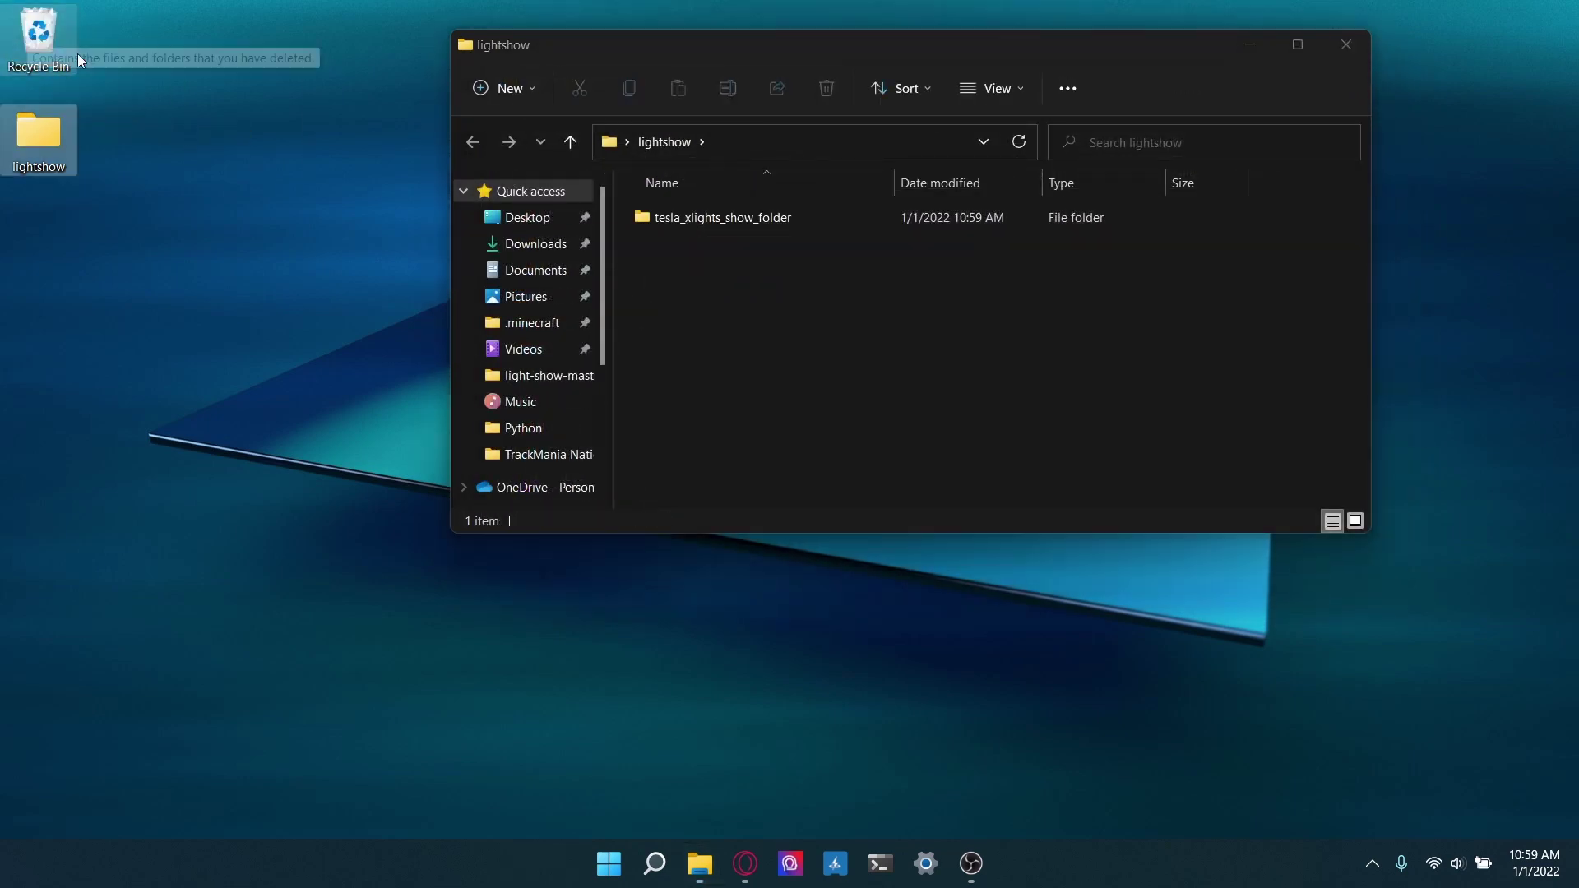
pyautogui.click(1249, 46)
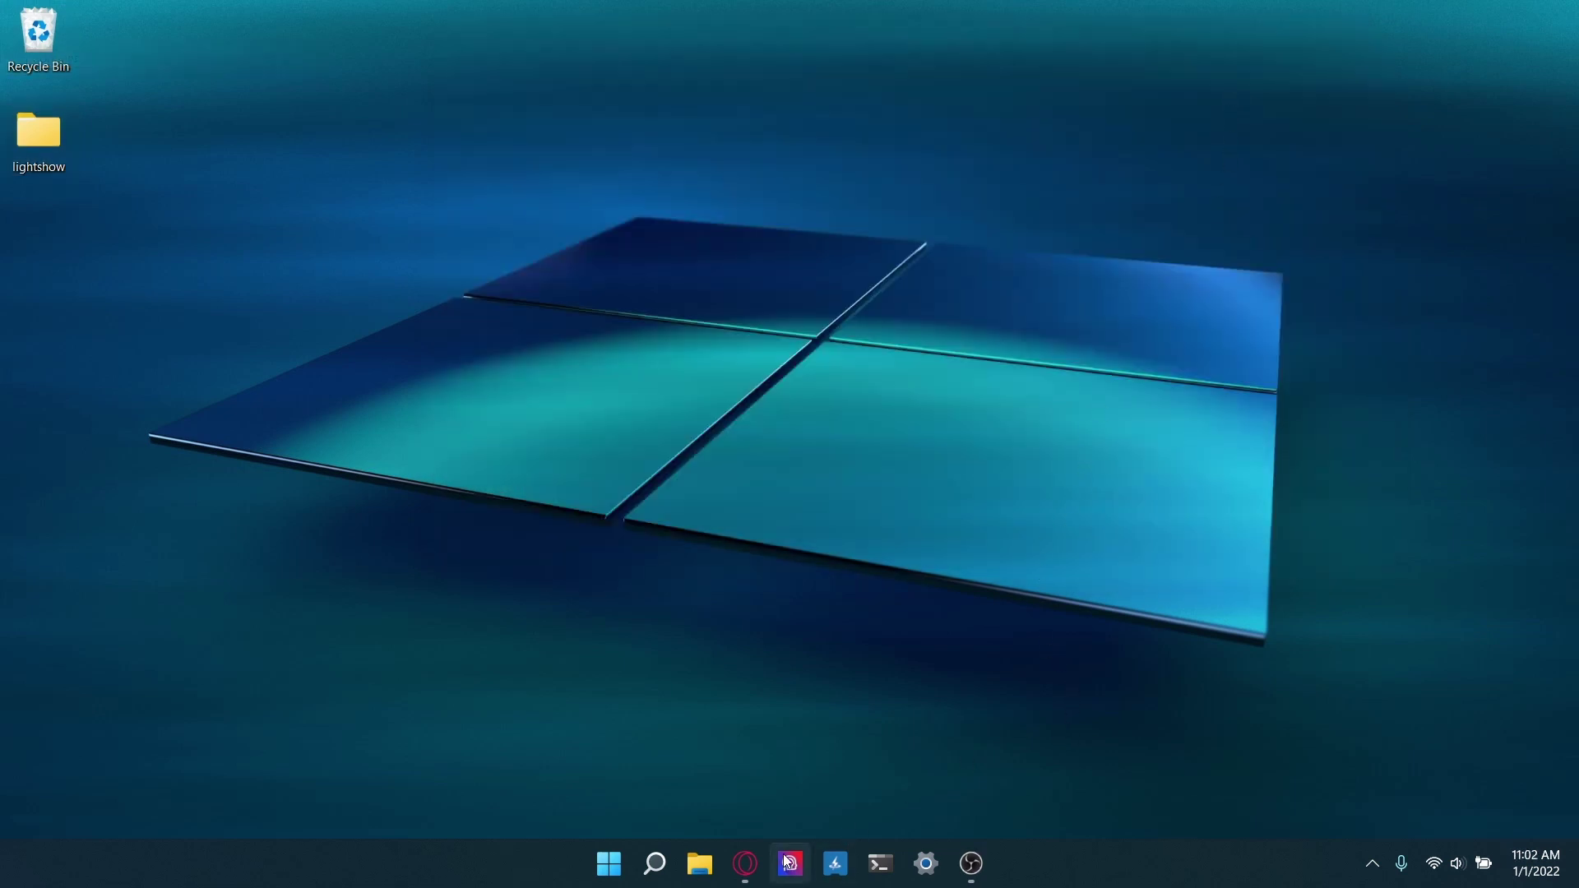
# Step: Check the light-show README in Opera GX again, then minimize the browser
pyautogui.click(656, 849)
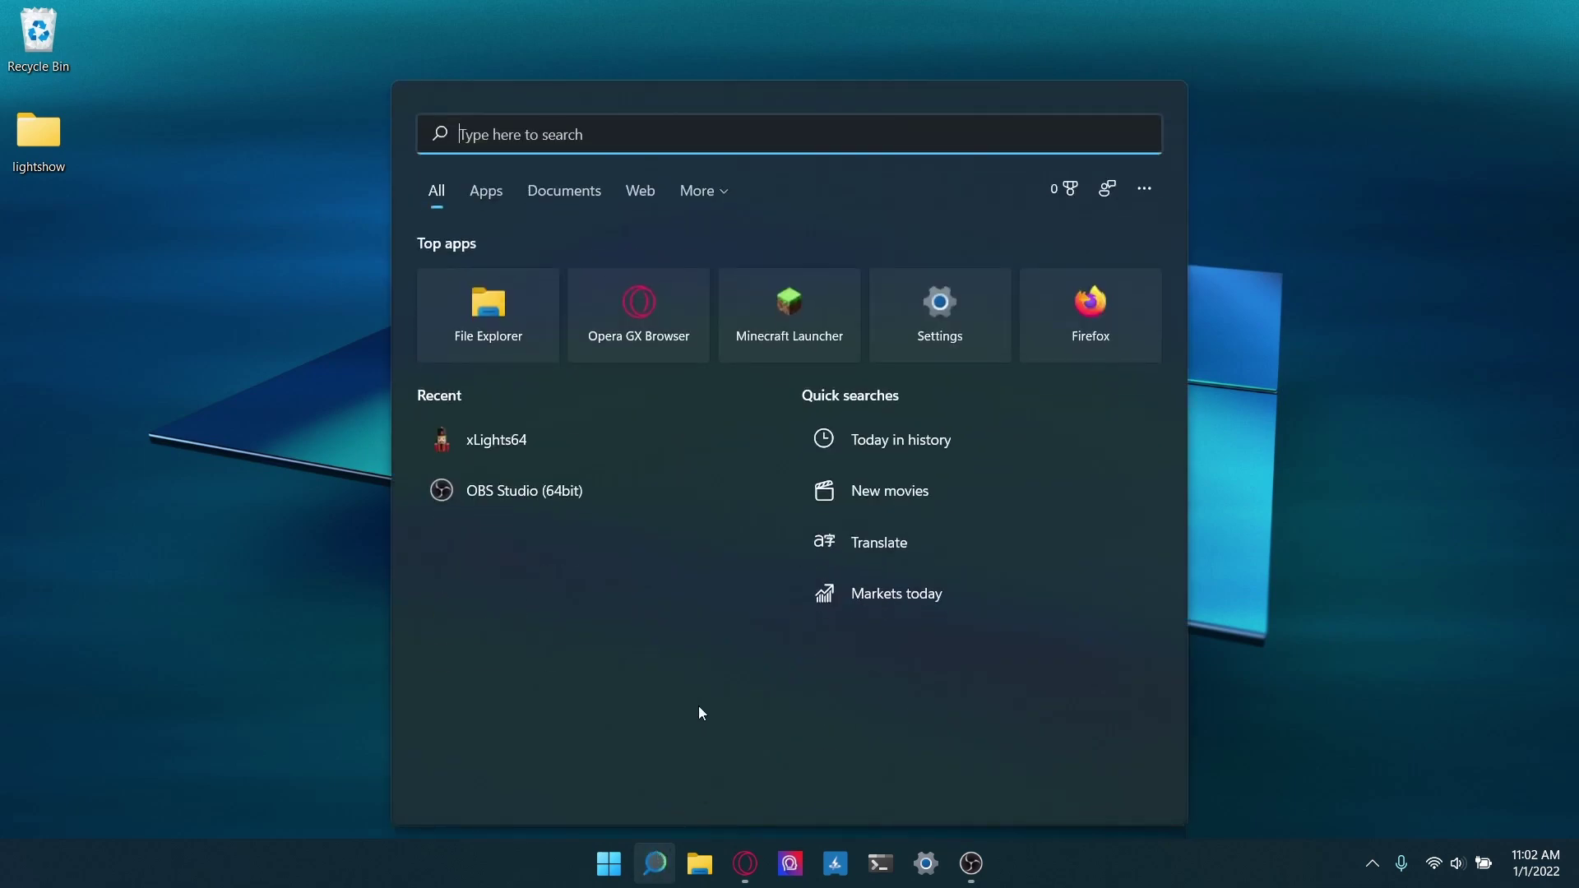
pyautogui.click(745, 864)
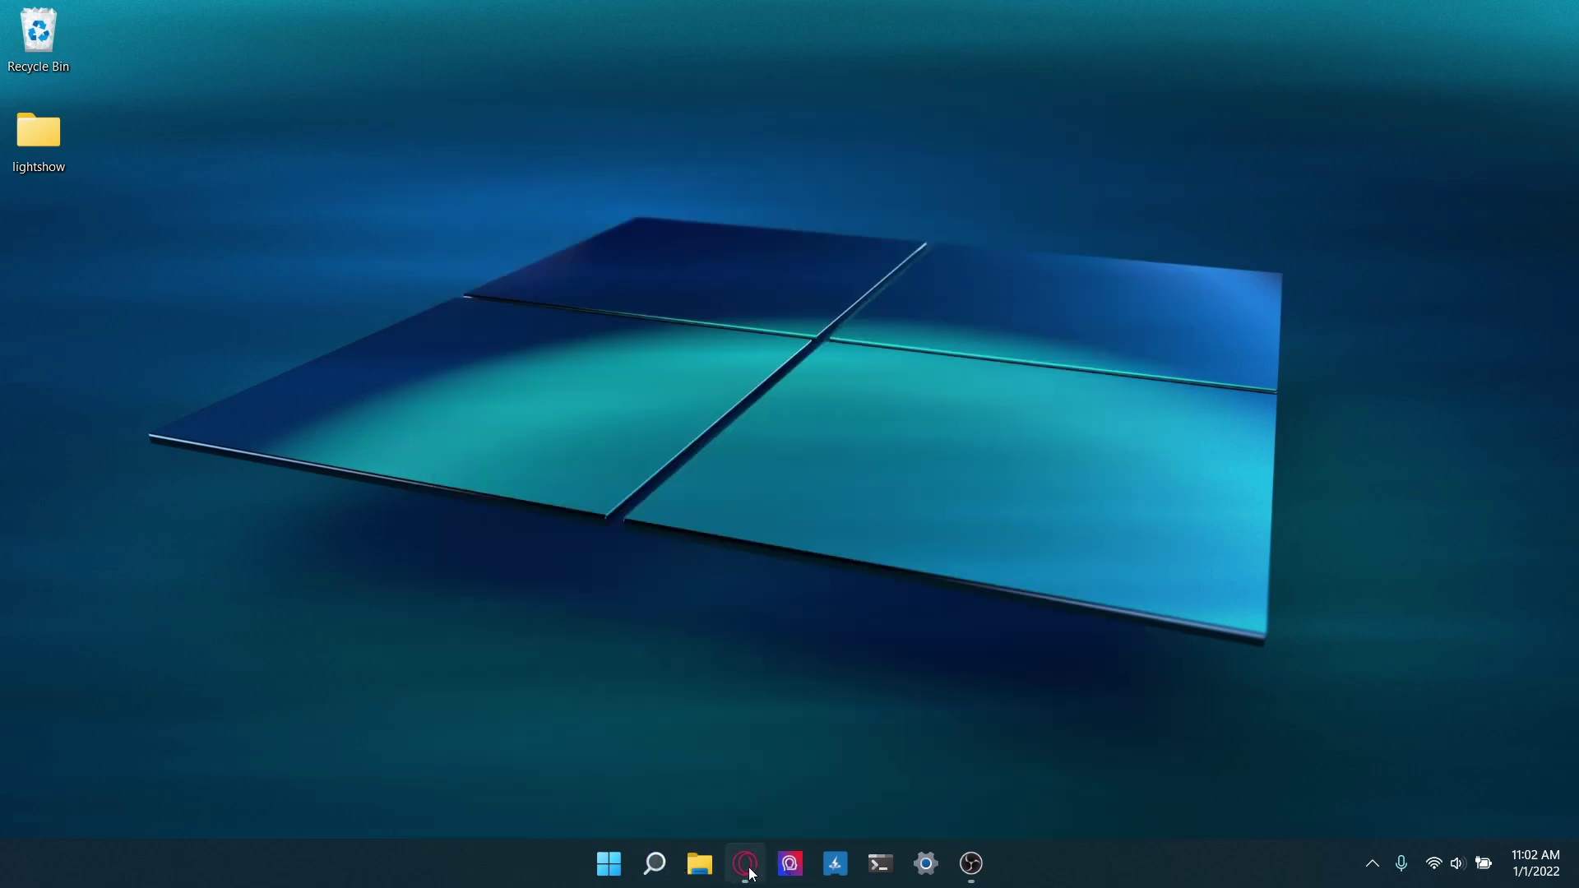
pyautogui.scroll(-3, 736, 737)
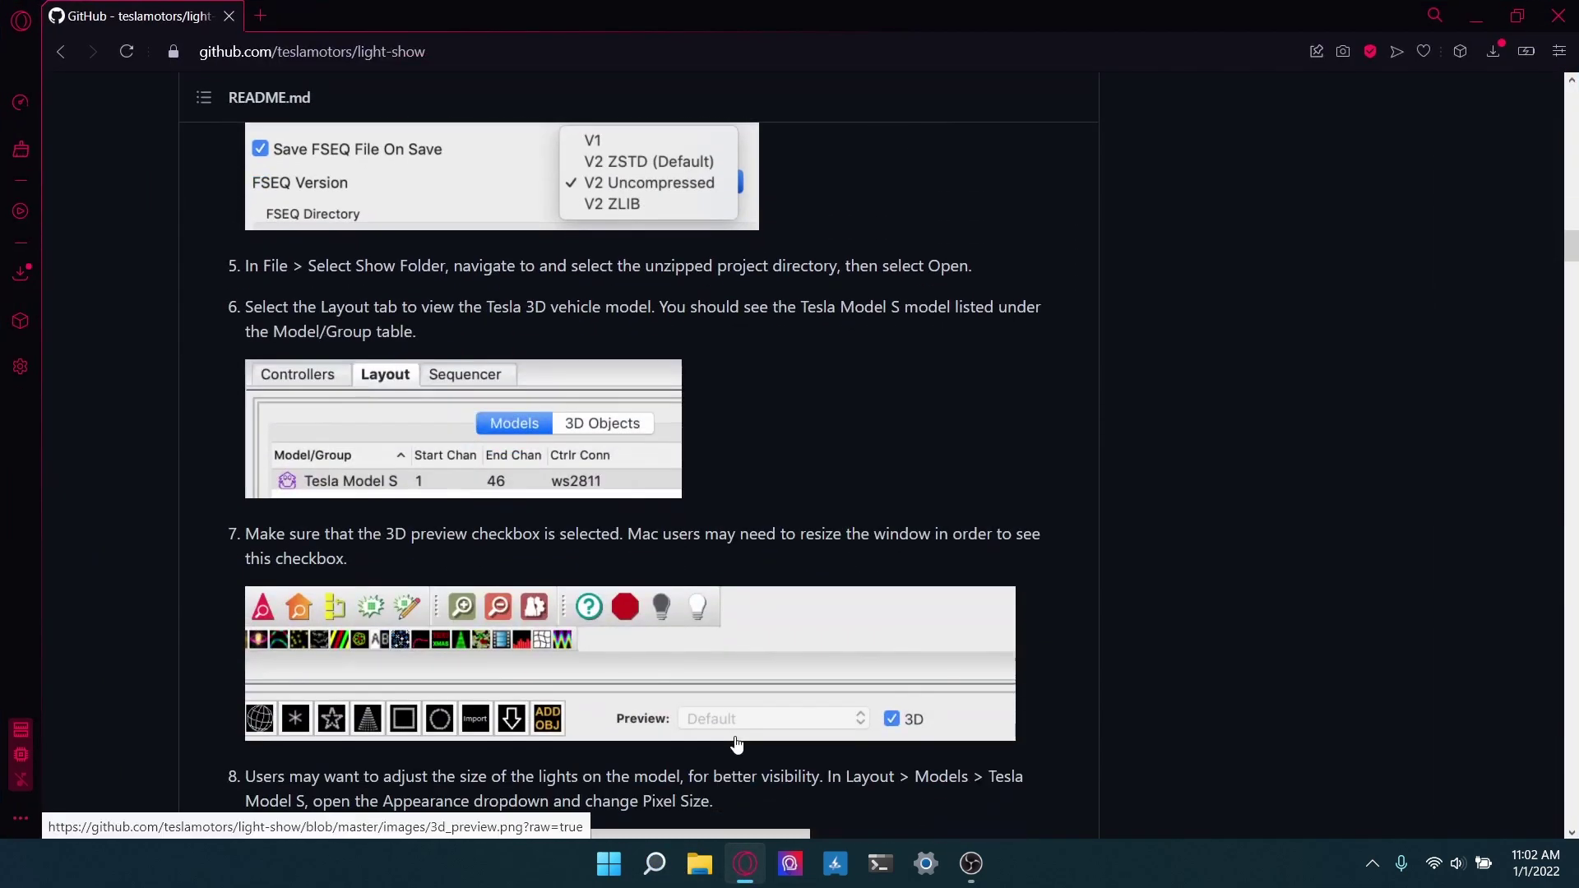
pyautogui.scroll(3, 735, 744)
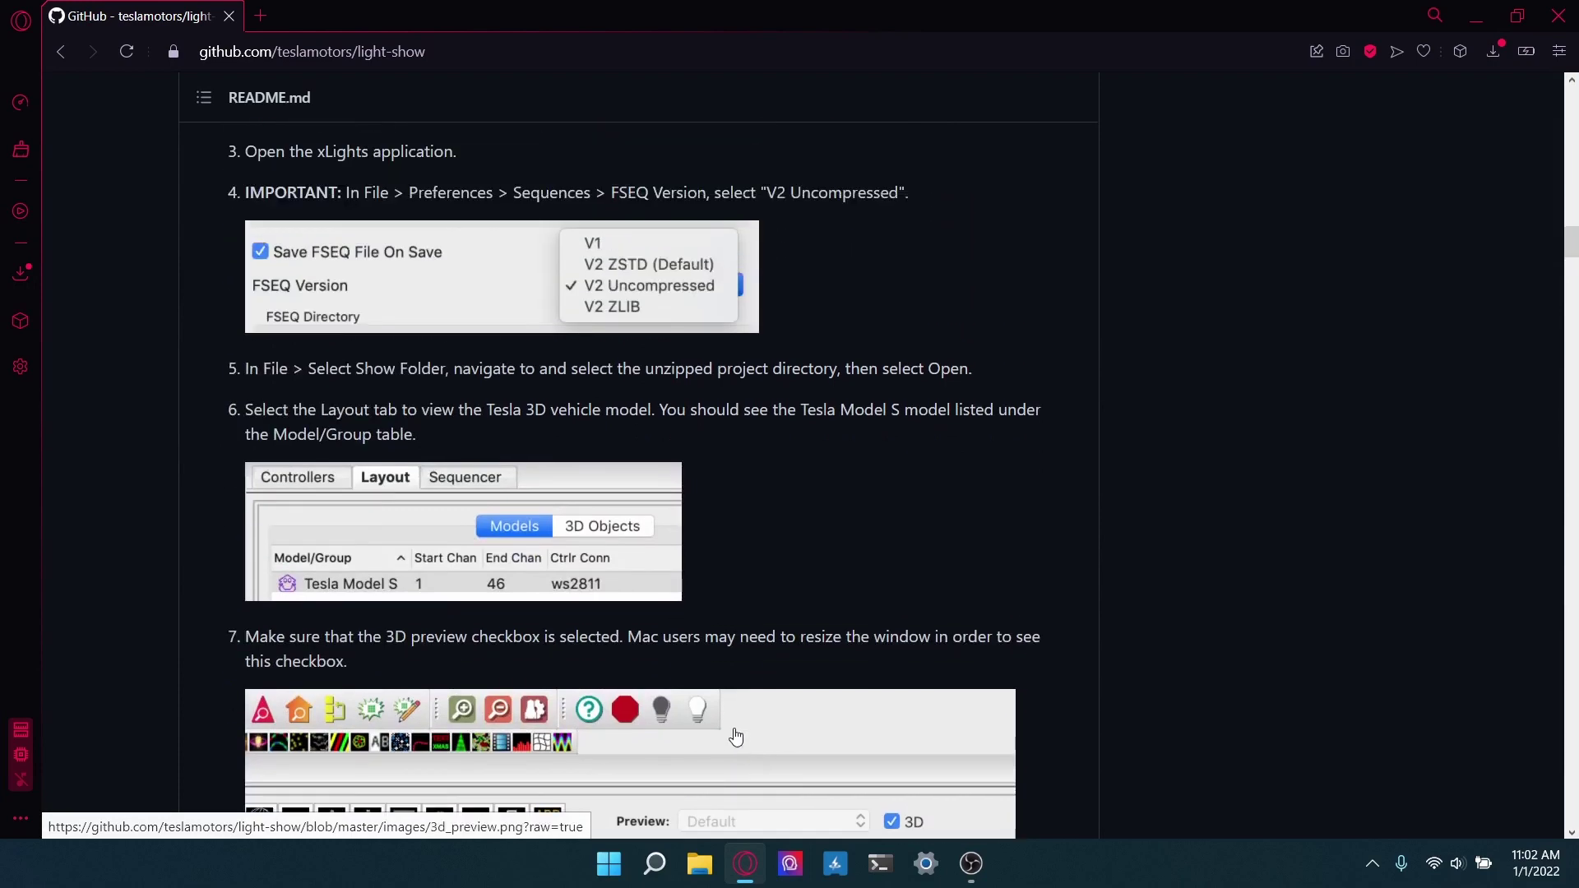
pyautogui.click(1473, 12)
# Step: Search Windows for xlights and launch xLights64
pyautogui.click(663, 866)
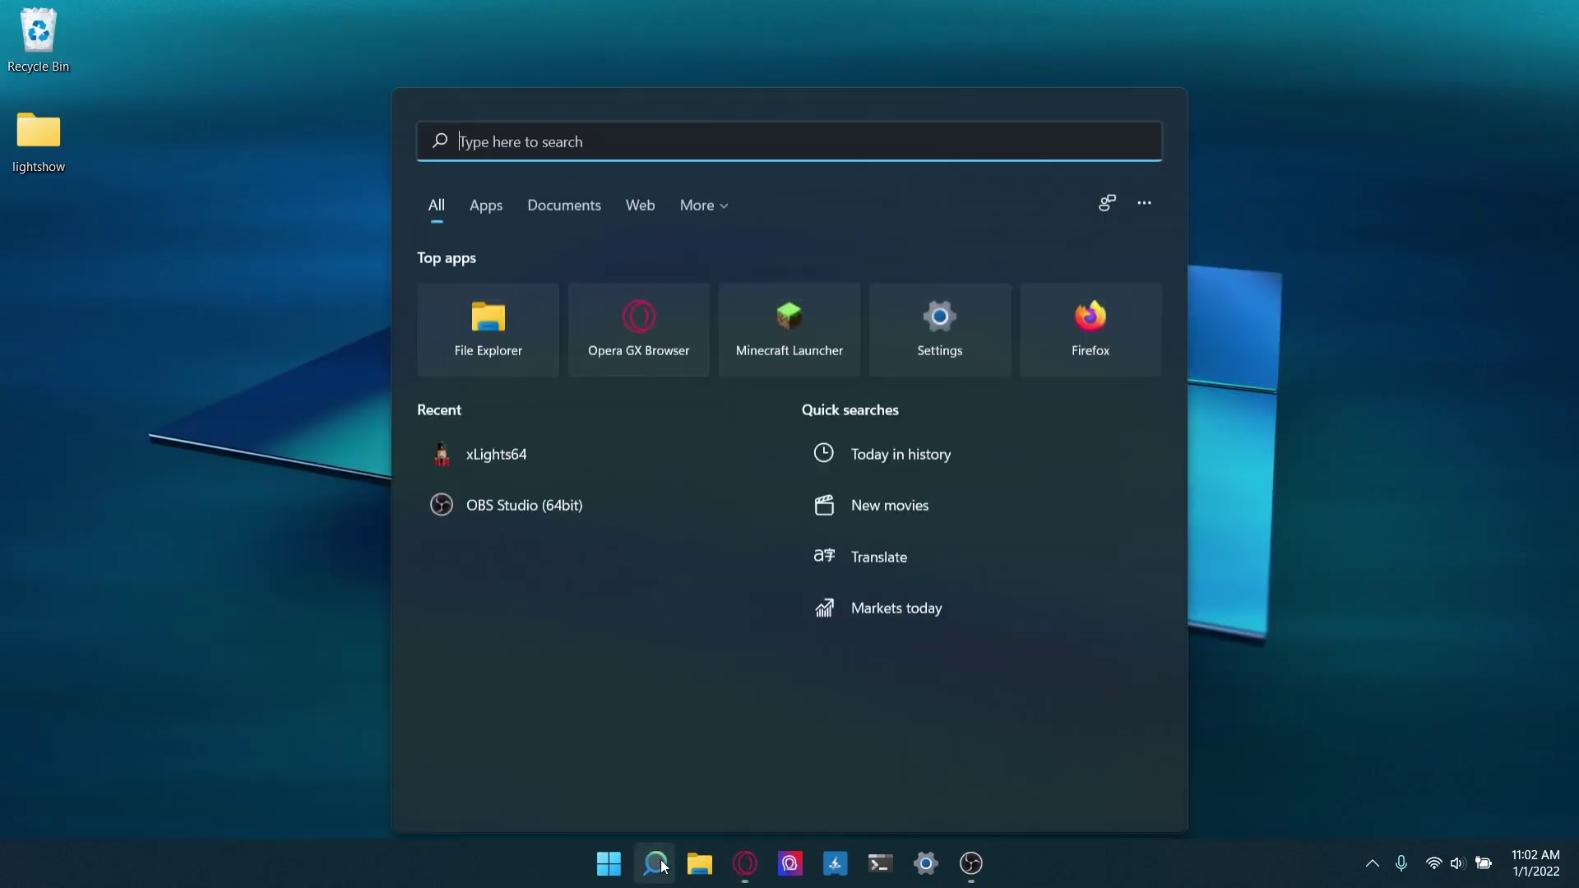
pyautogui.write('xlights')
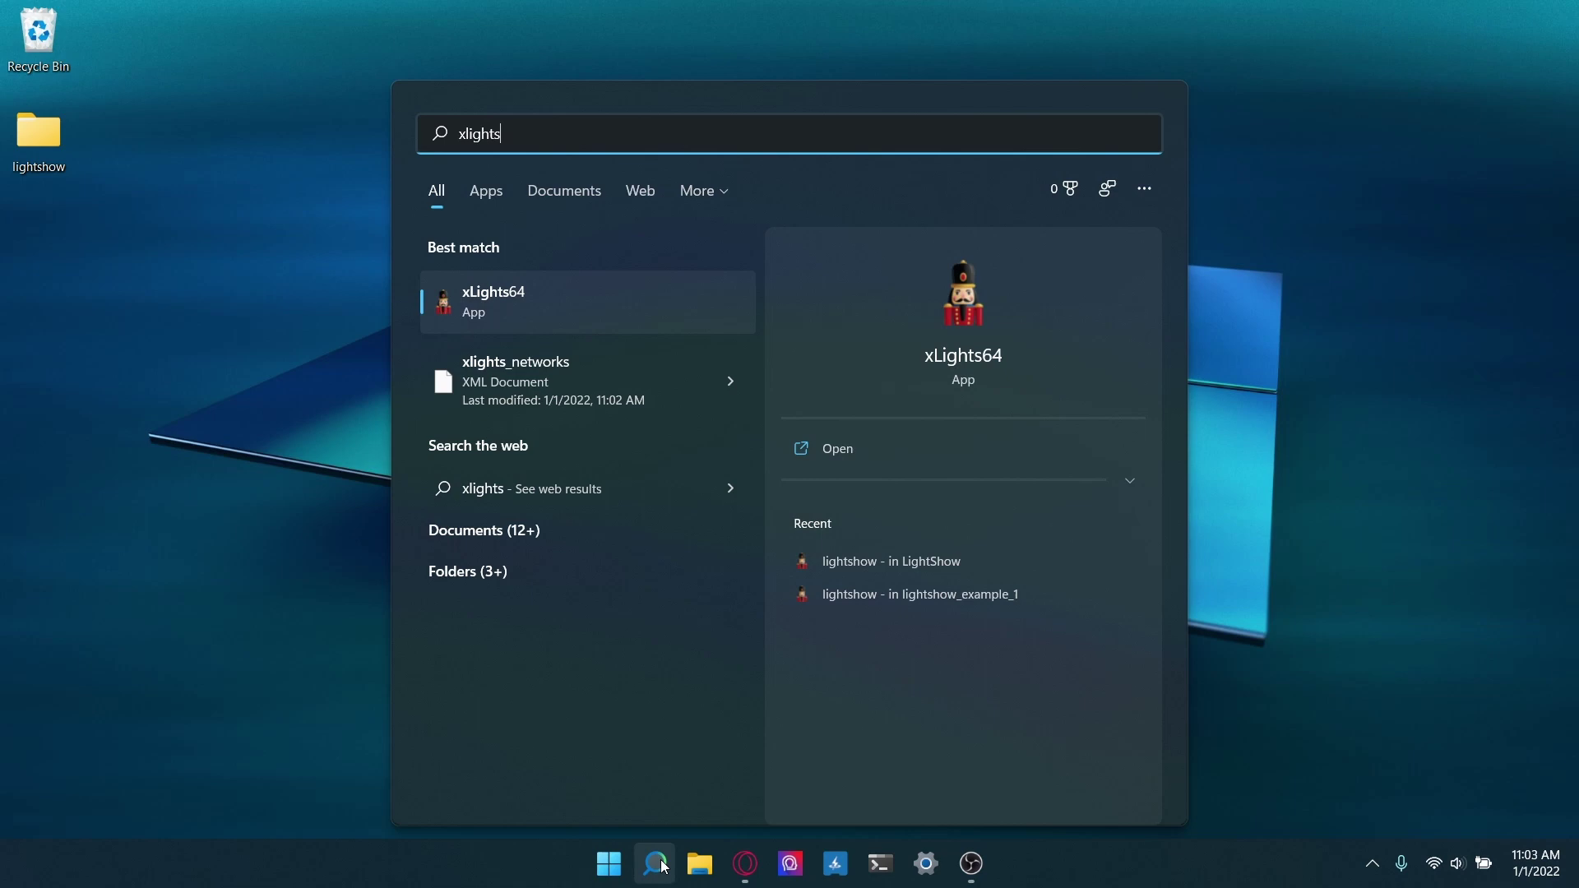
pyautogui.press('Return')
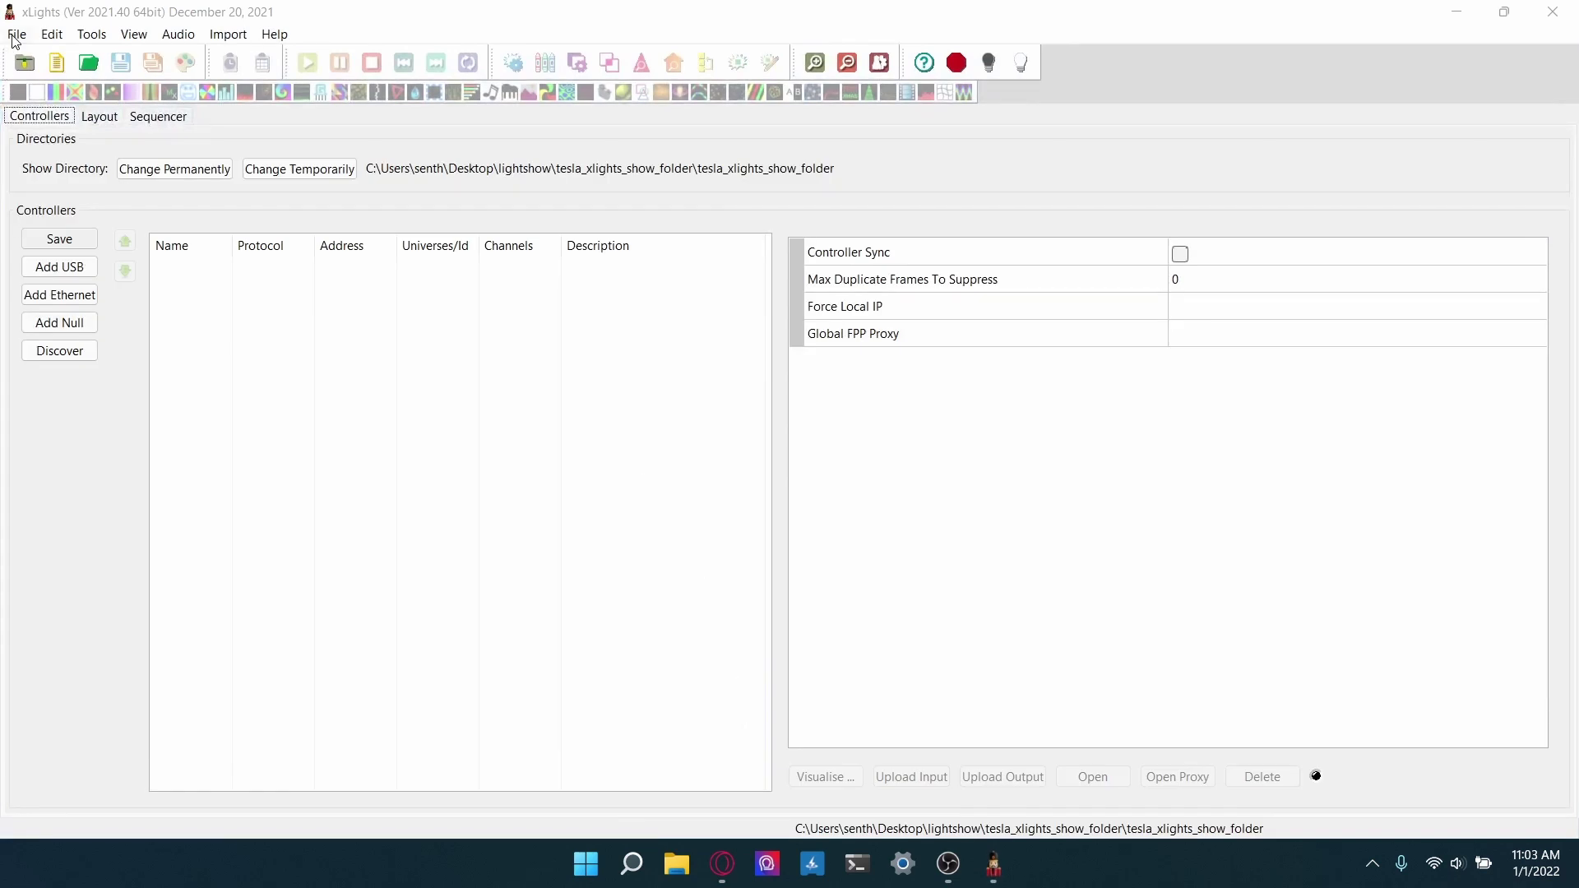
# Step: In File > Preferences, set the Sequences FSEQ Version to V2 Uncompressed
pyautogui.click(16, 34)
pyautogui.click(73, 220)
pyautogui.click(296, 145)
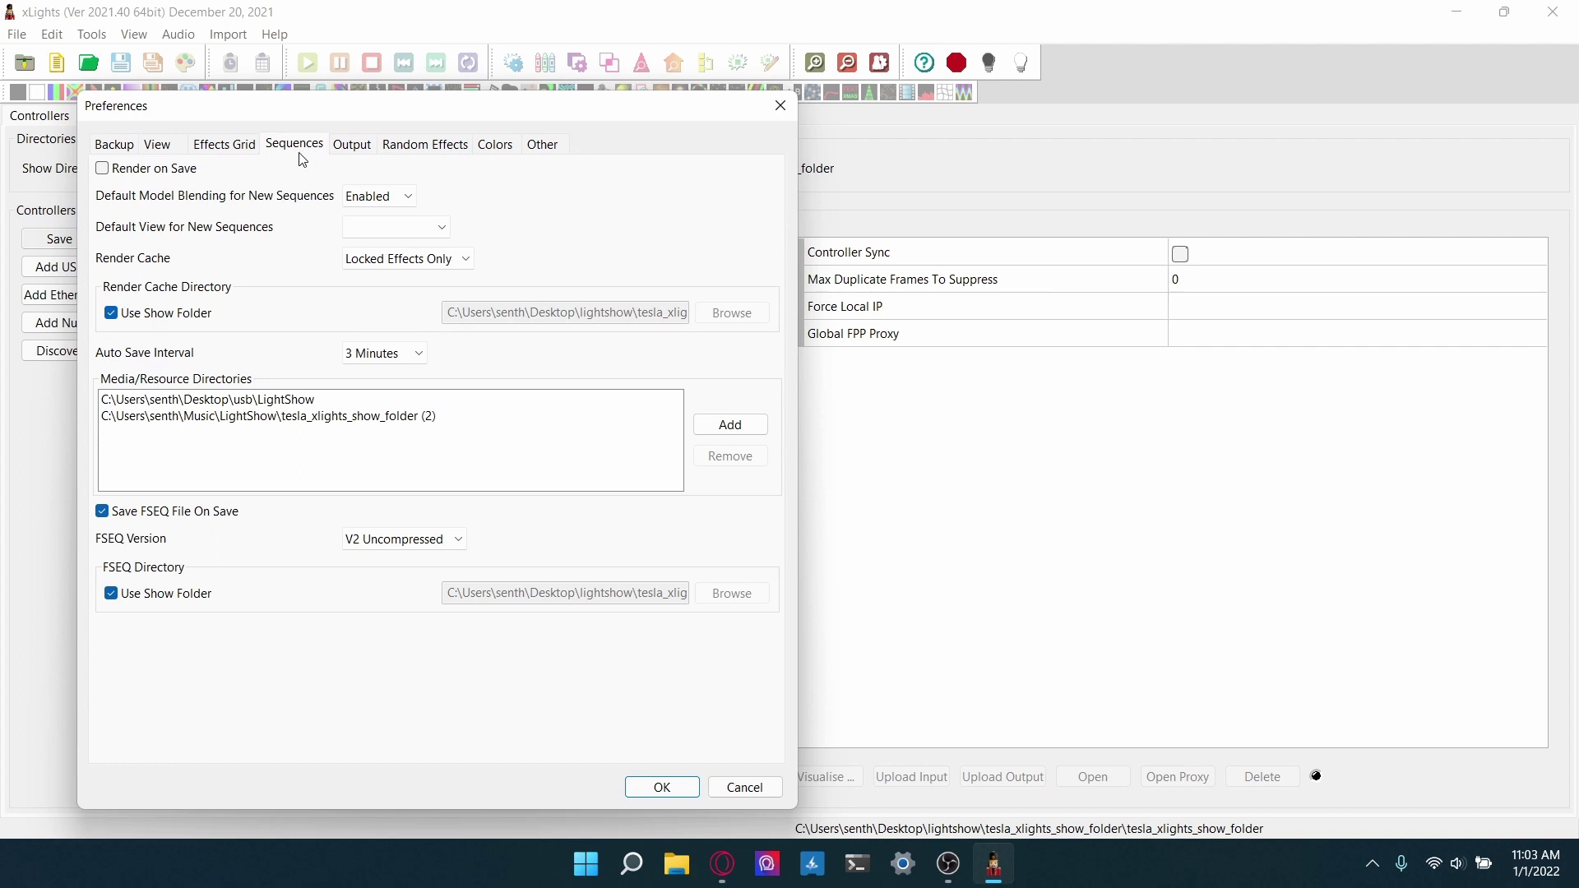
pyautogui.click(411, 539)
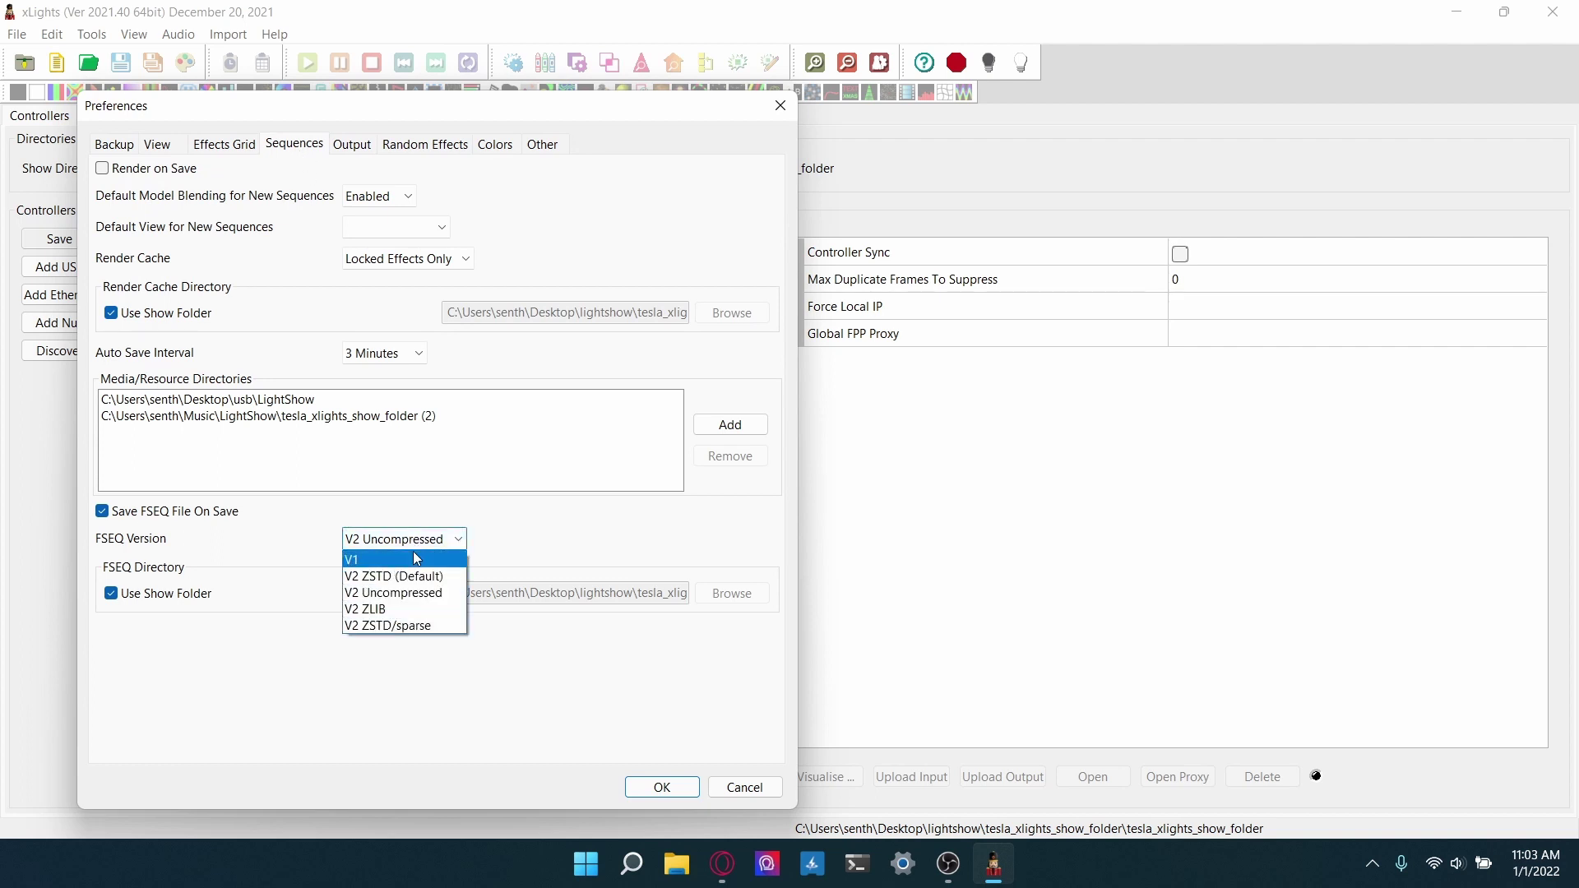
pyautogui.click(368, 594)
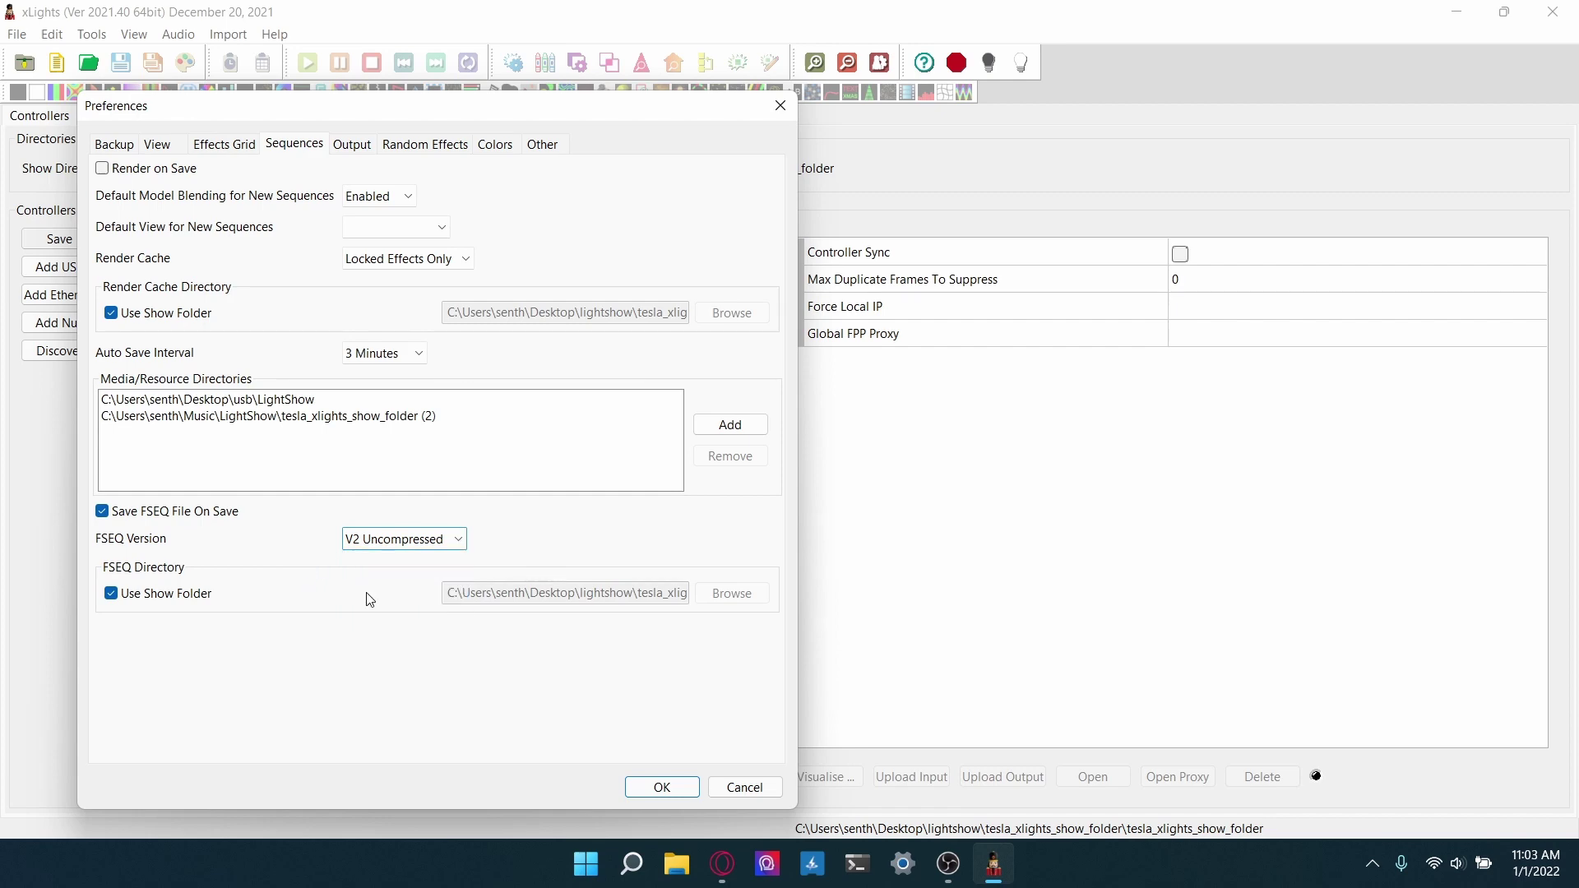
# Step: Apply the preferences and browse Select Show Folder to Desktop\lightshow\tesla_xlights_show_folder
pyautogui.click(633, 796)
pyautogui.click(14, 36)
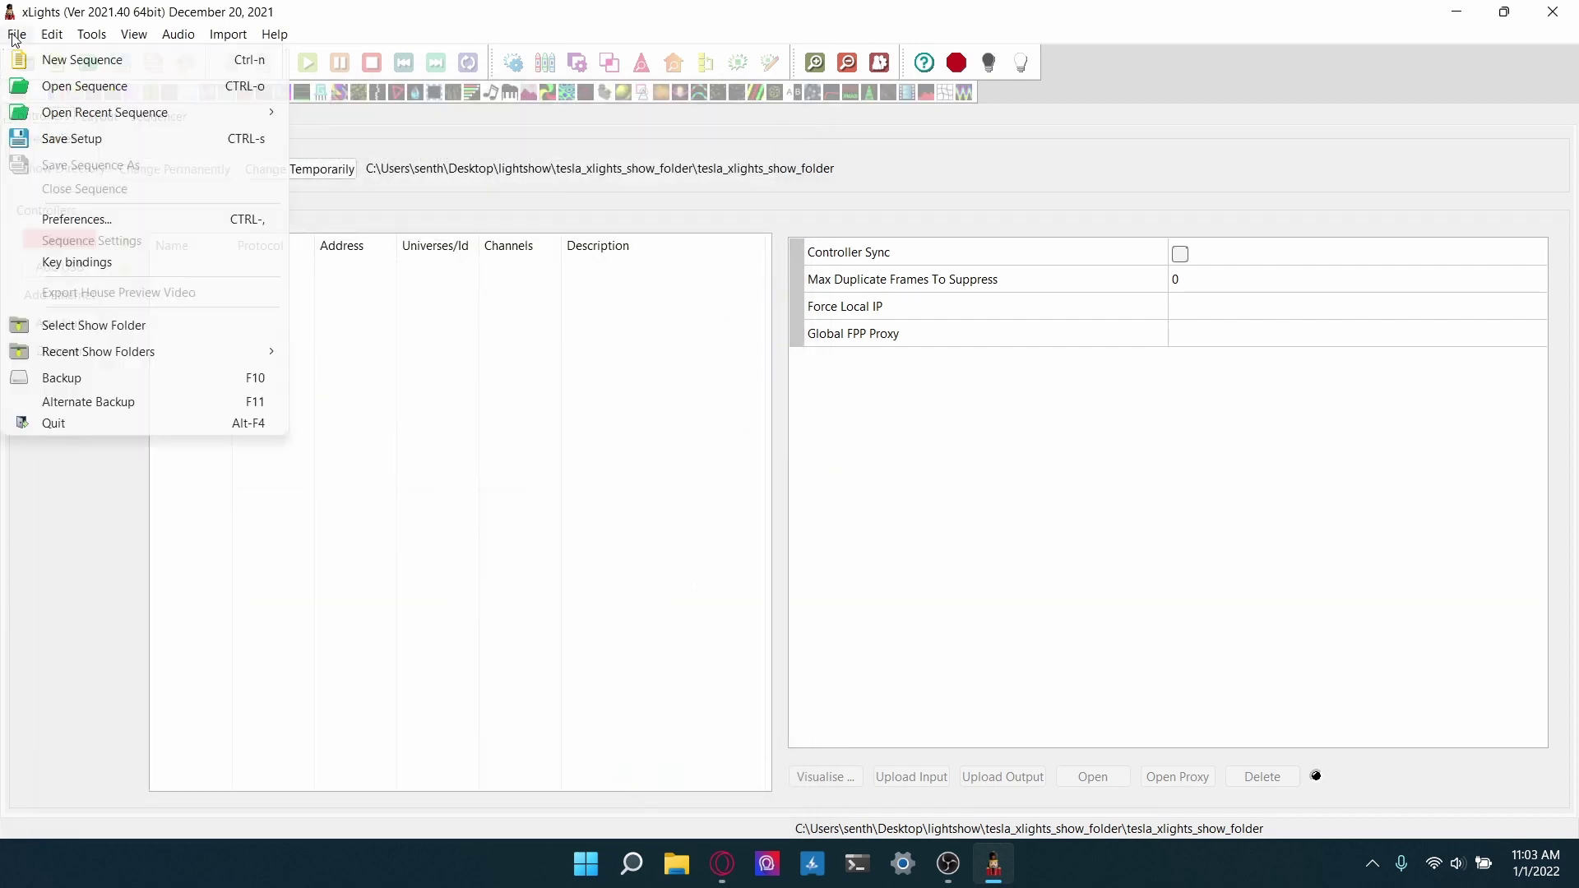
pyautogui.click(124, 326)
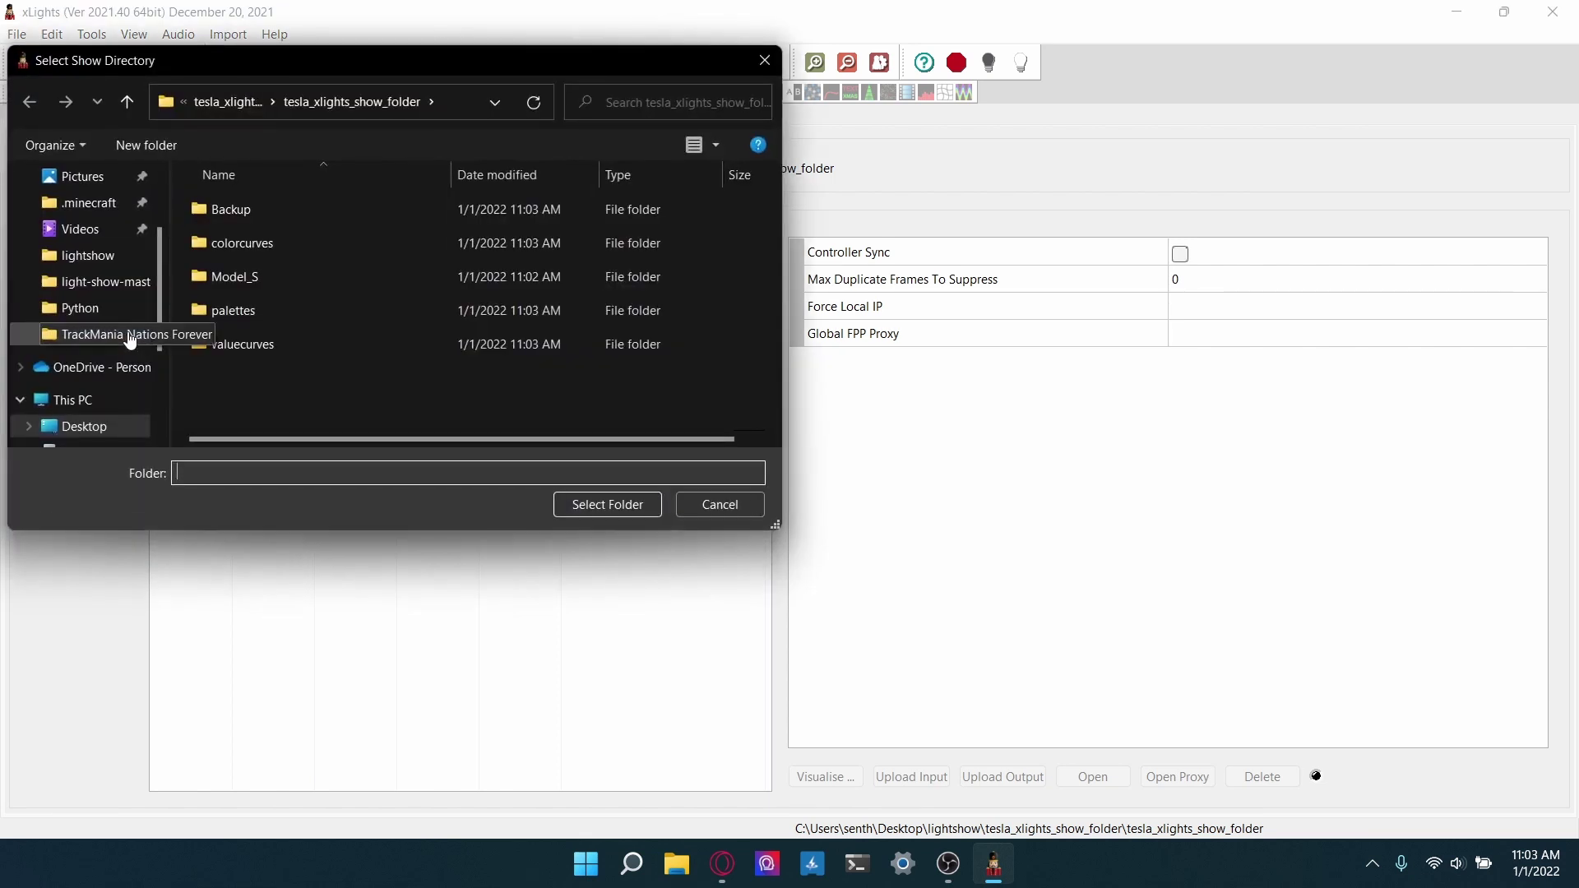
pyautogui.click(125, 423)
pyautogui.doubleClick(281, 206)
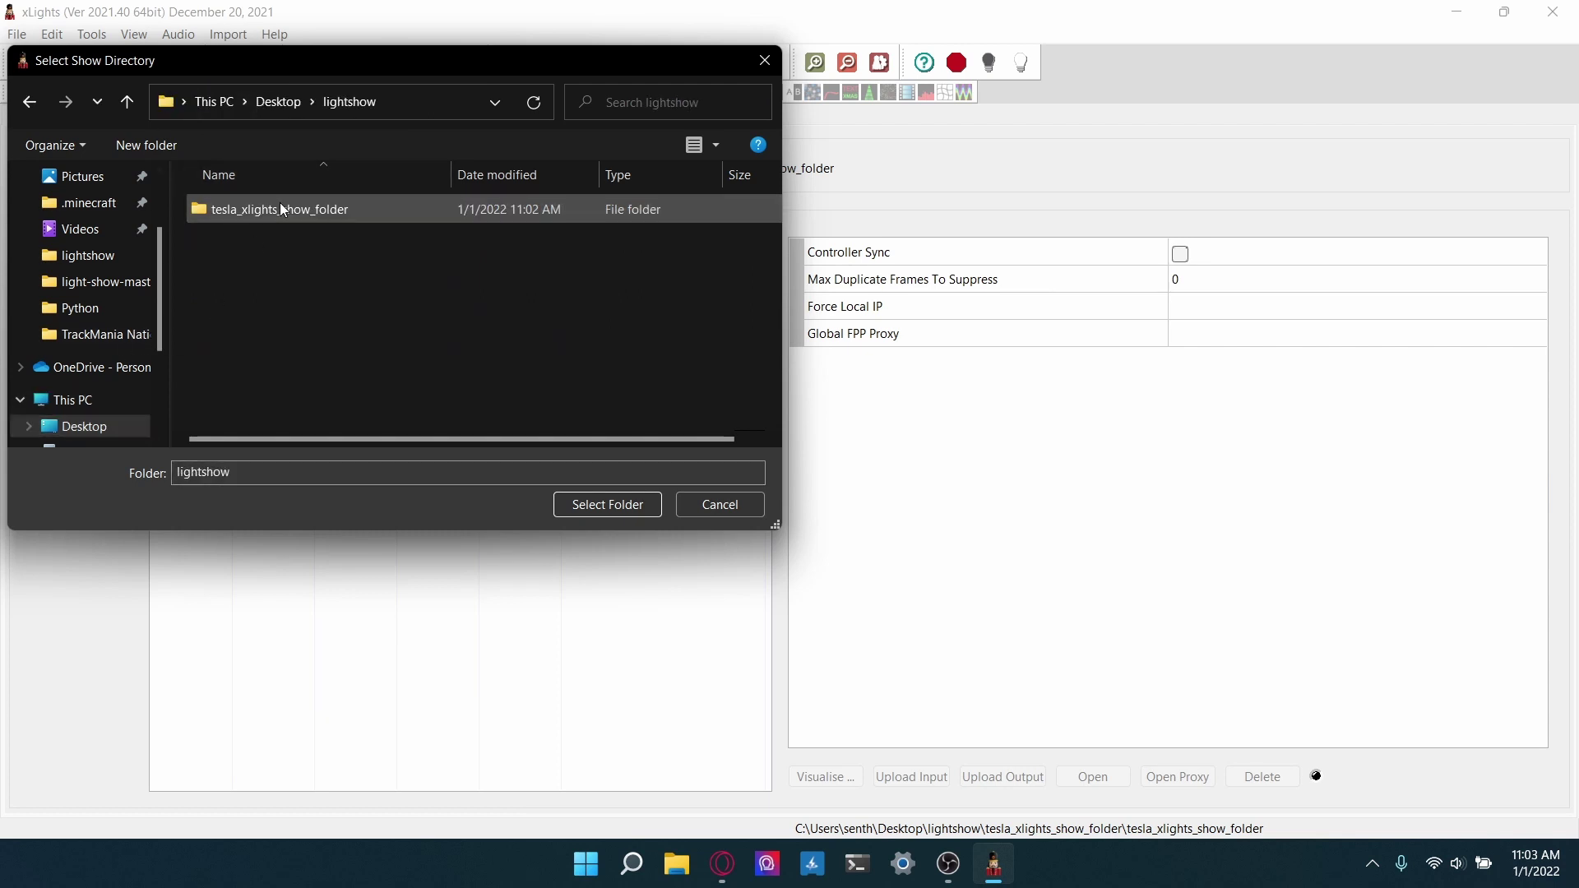
pyautogui.doubleClick(304, 214)
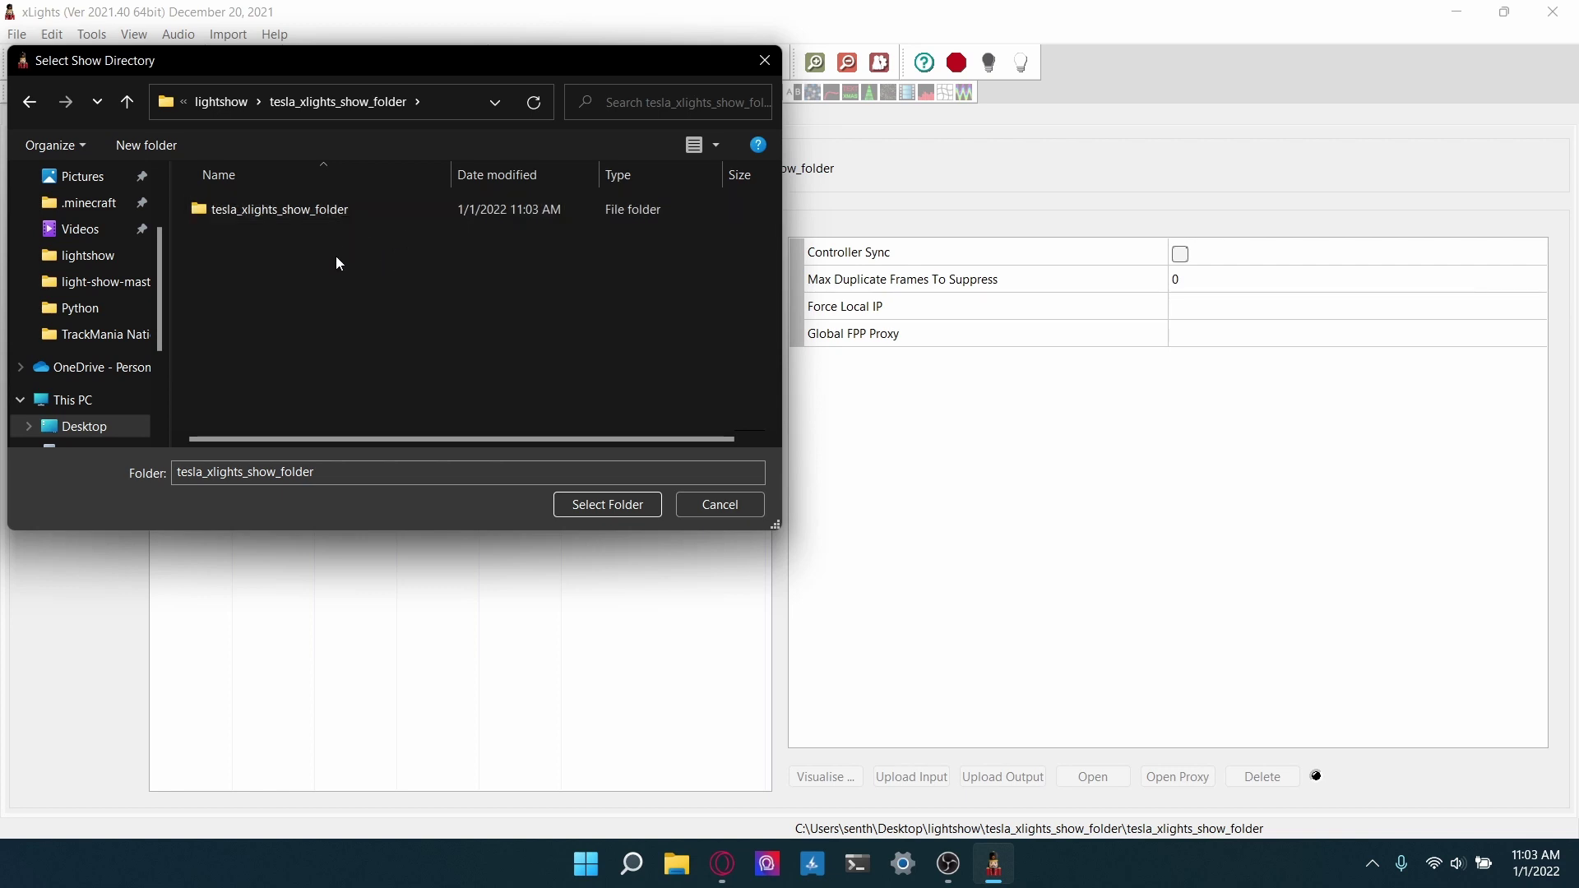
pyautogui.doubleClick(297, 213)
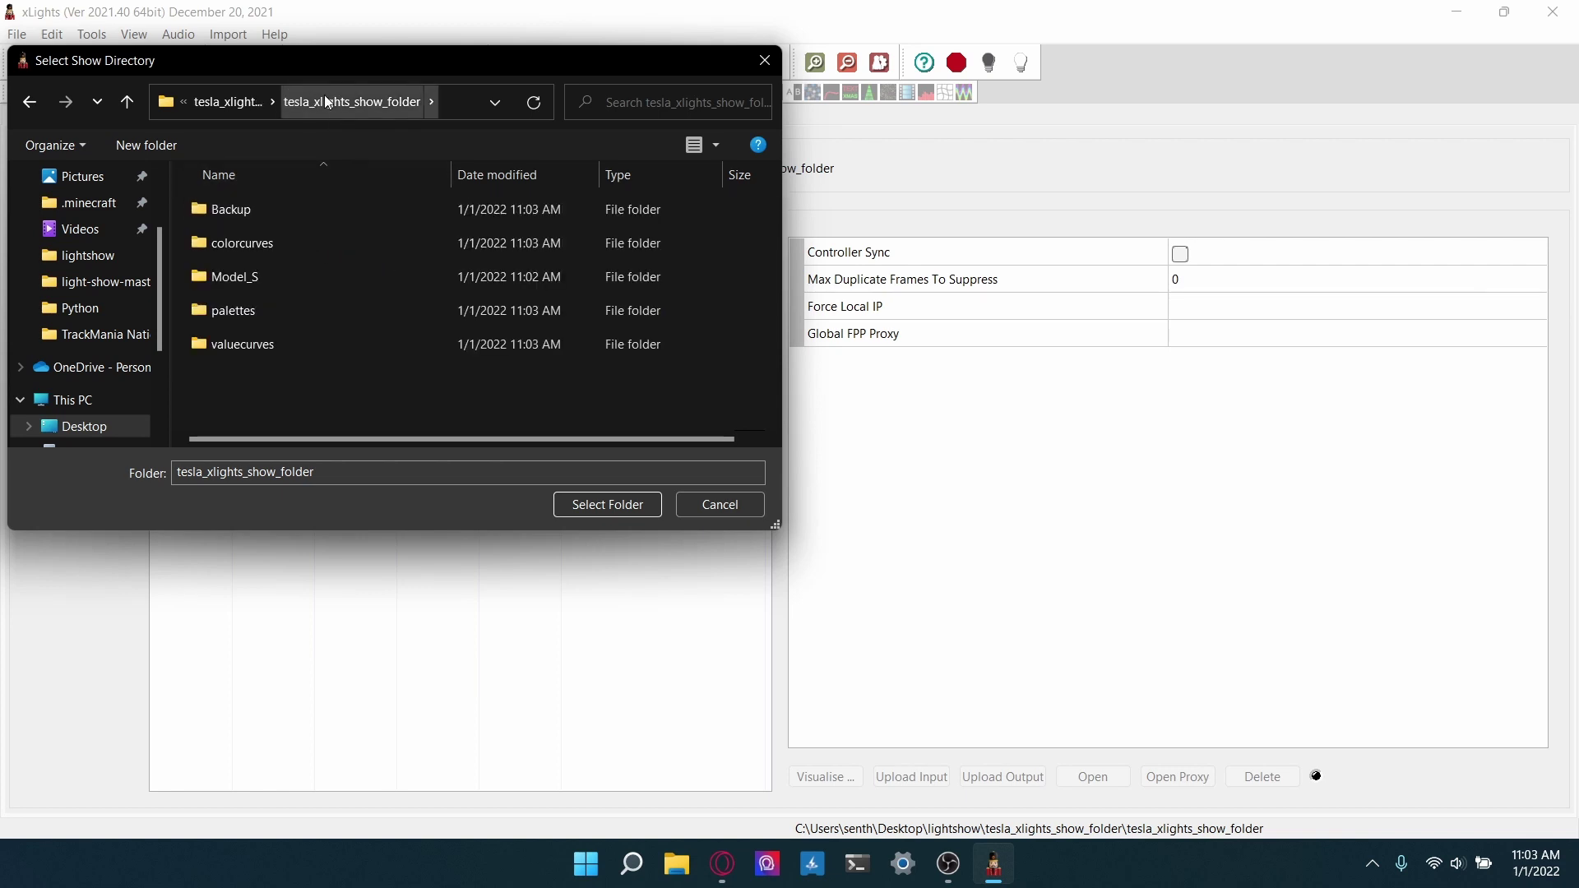
# Step: Back up to the Desktop, re-navigate, and pick the nested tesla_xlights_show_folder
pyautogui.click(232, 102)
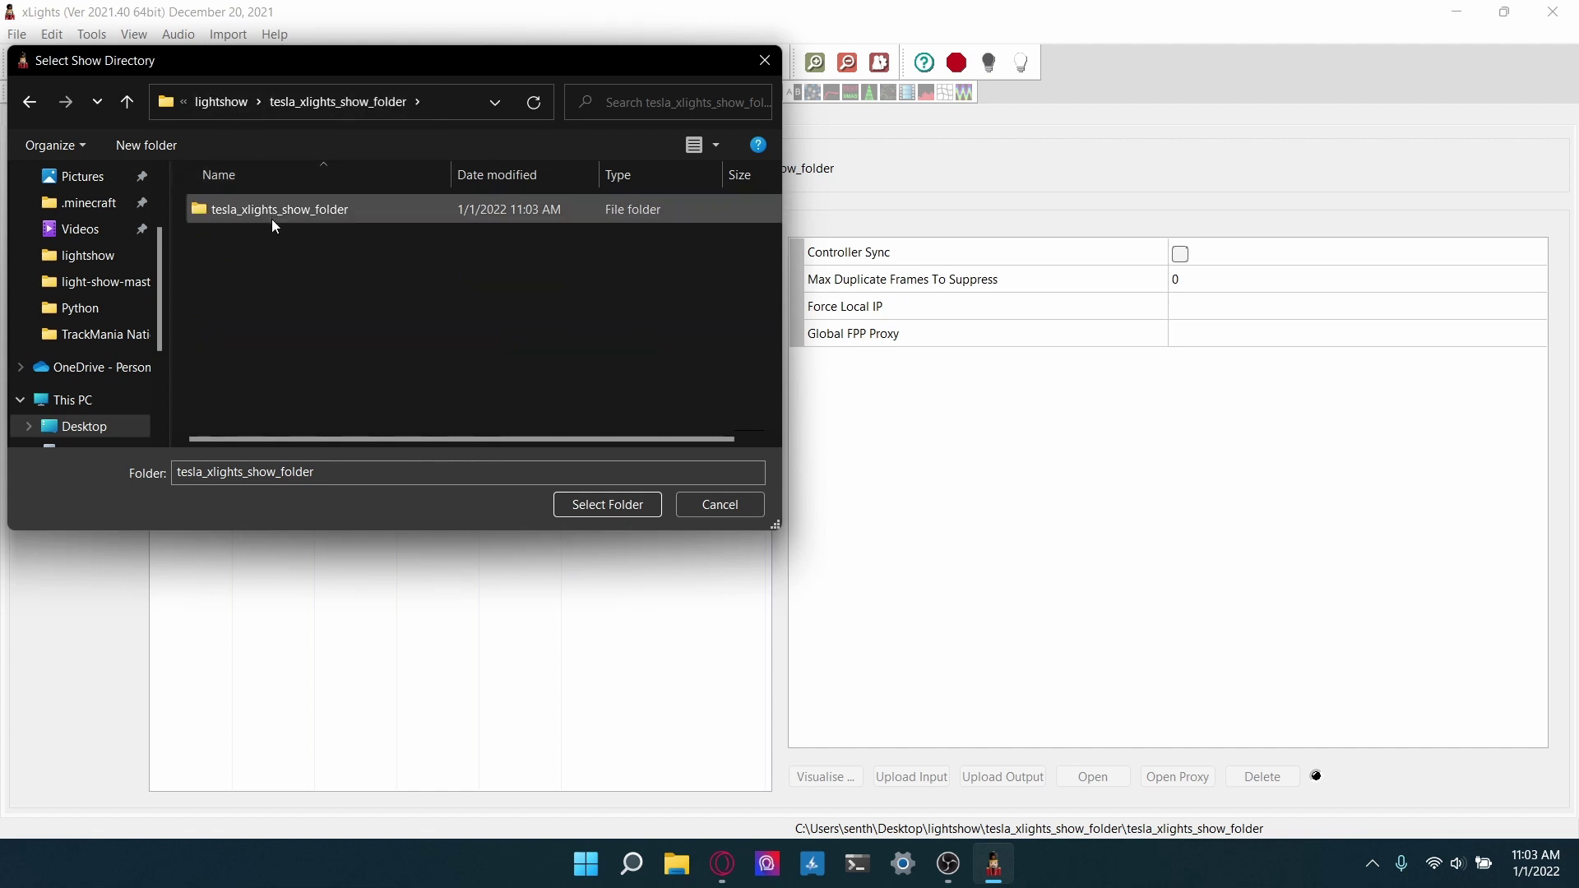
pyautogui.click(229, 100)
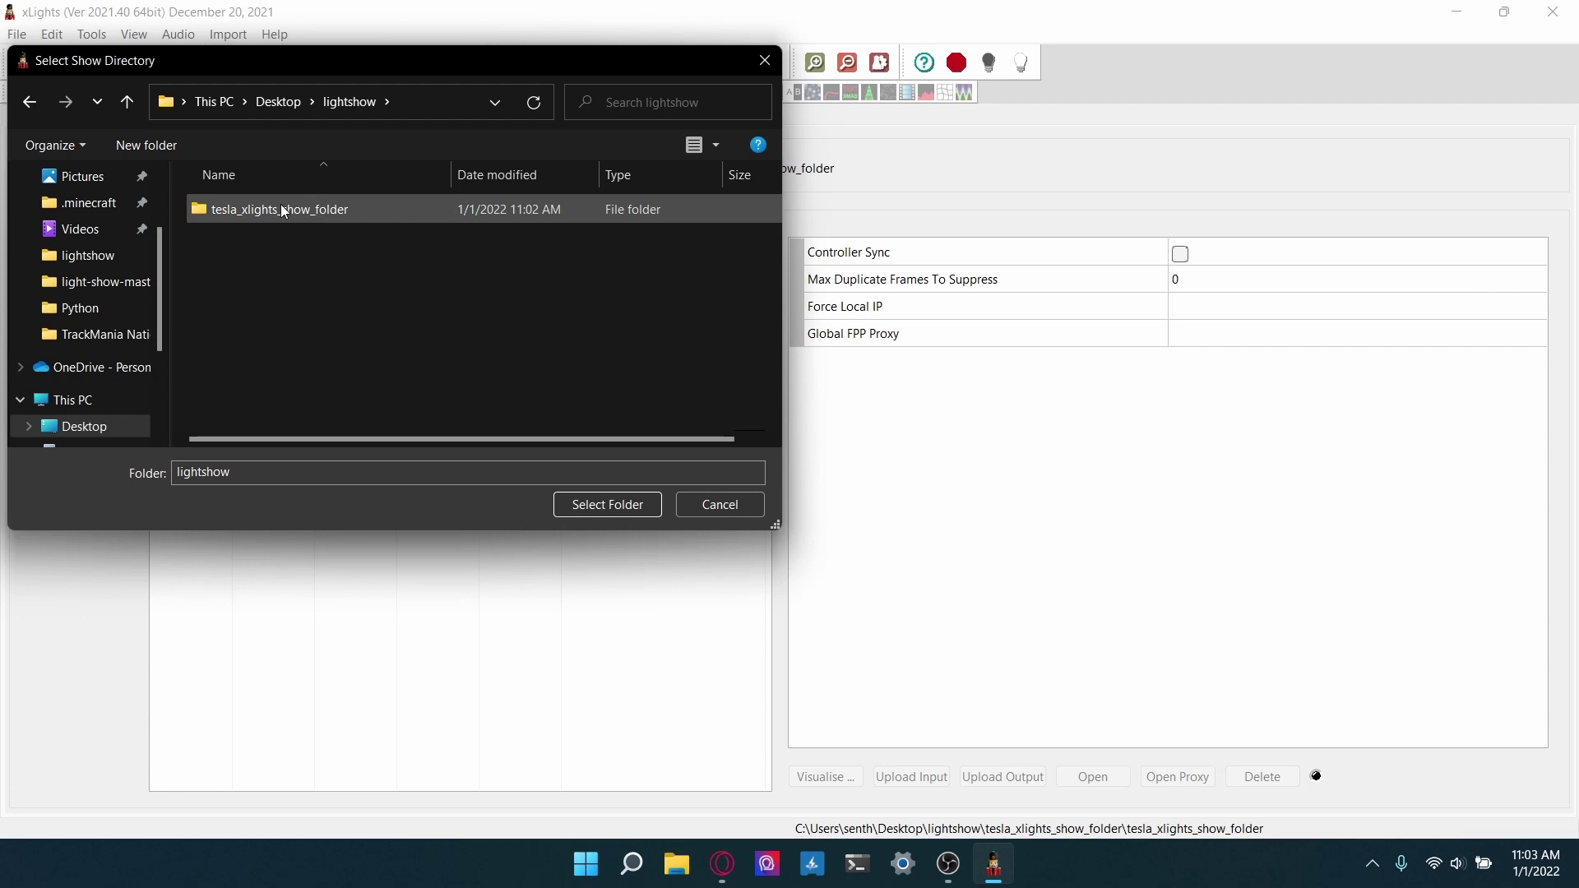
pyautogui.click(138, 422)
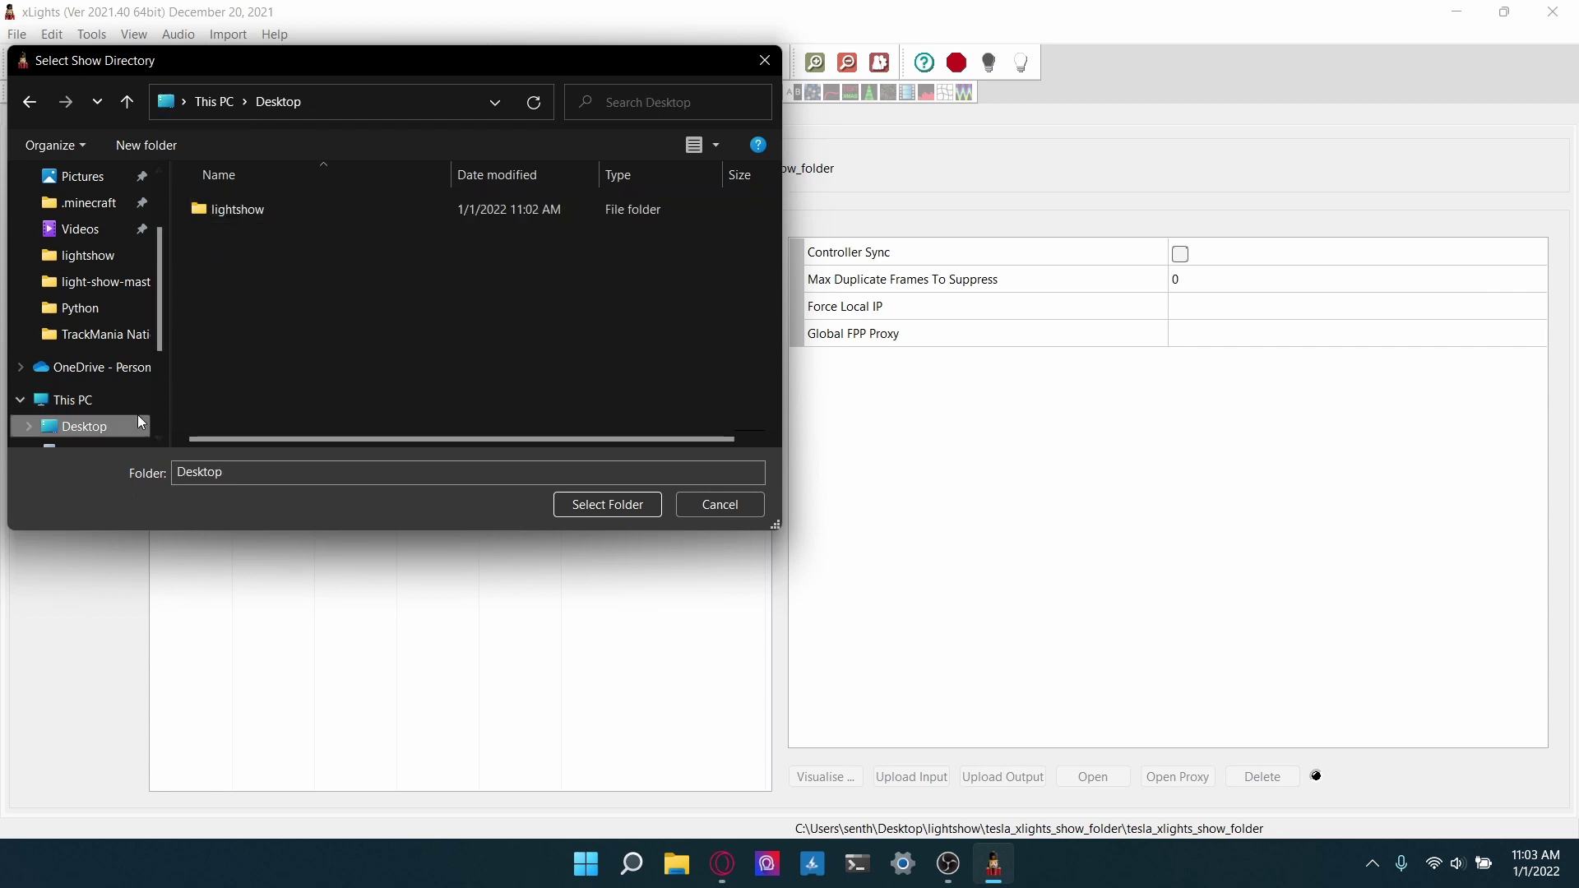
pyautogui.doubleClick(301, 209)
pyautogui.doubleClick(301, 208)
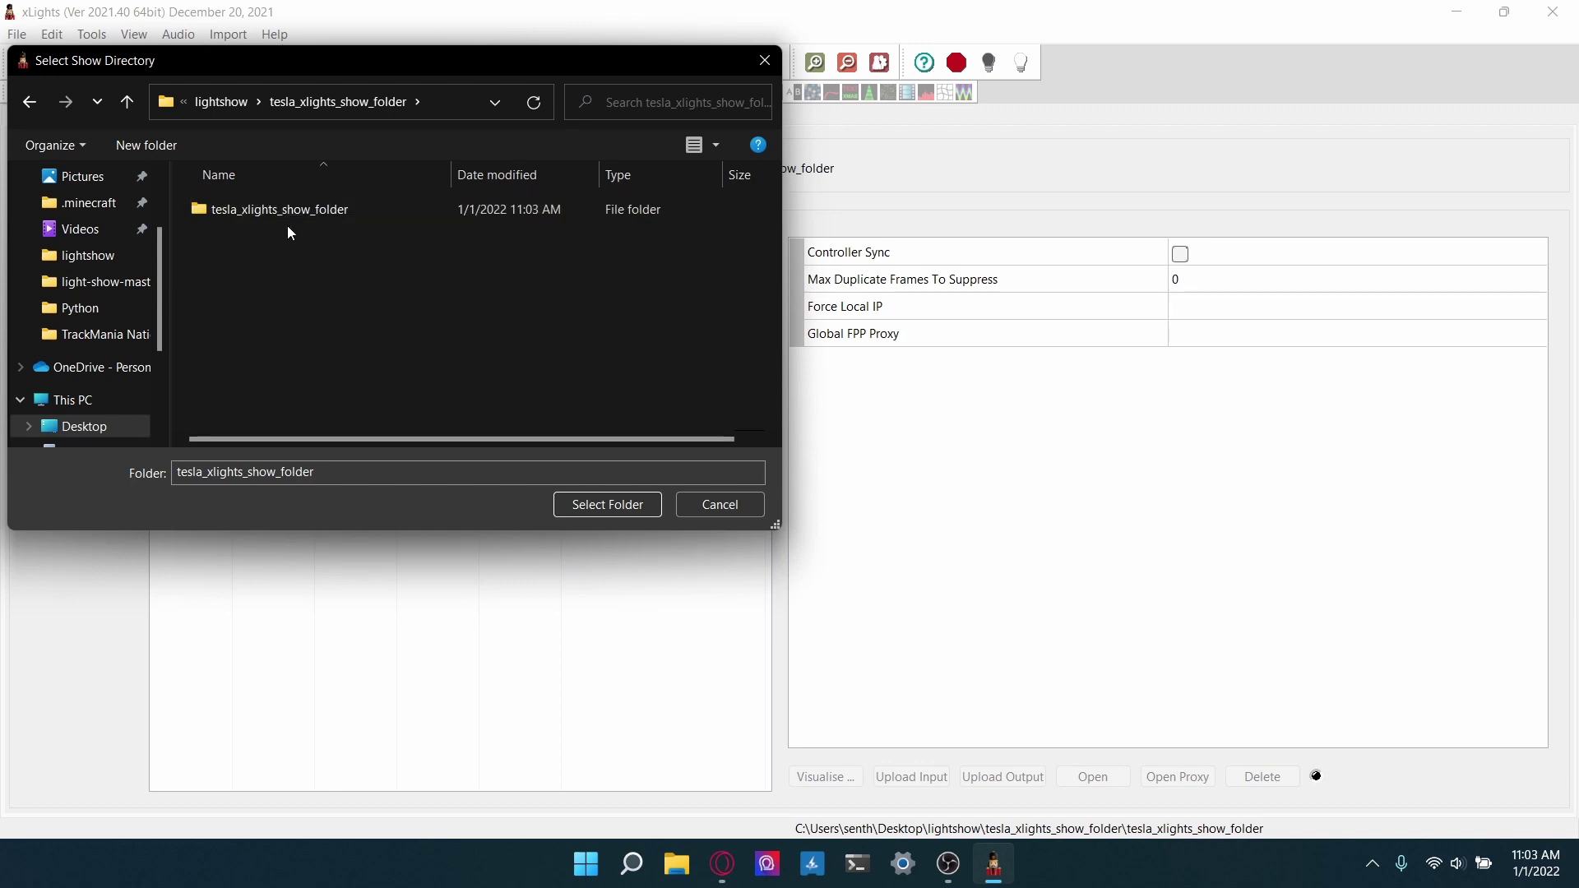
pyautogui.click(283, 211)
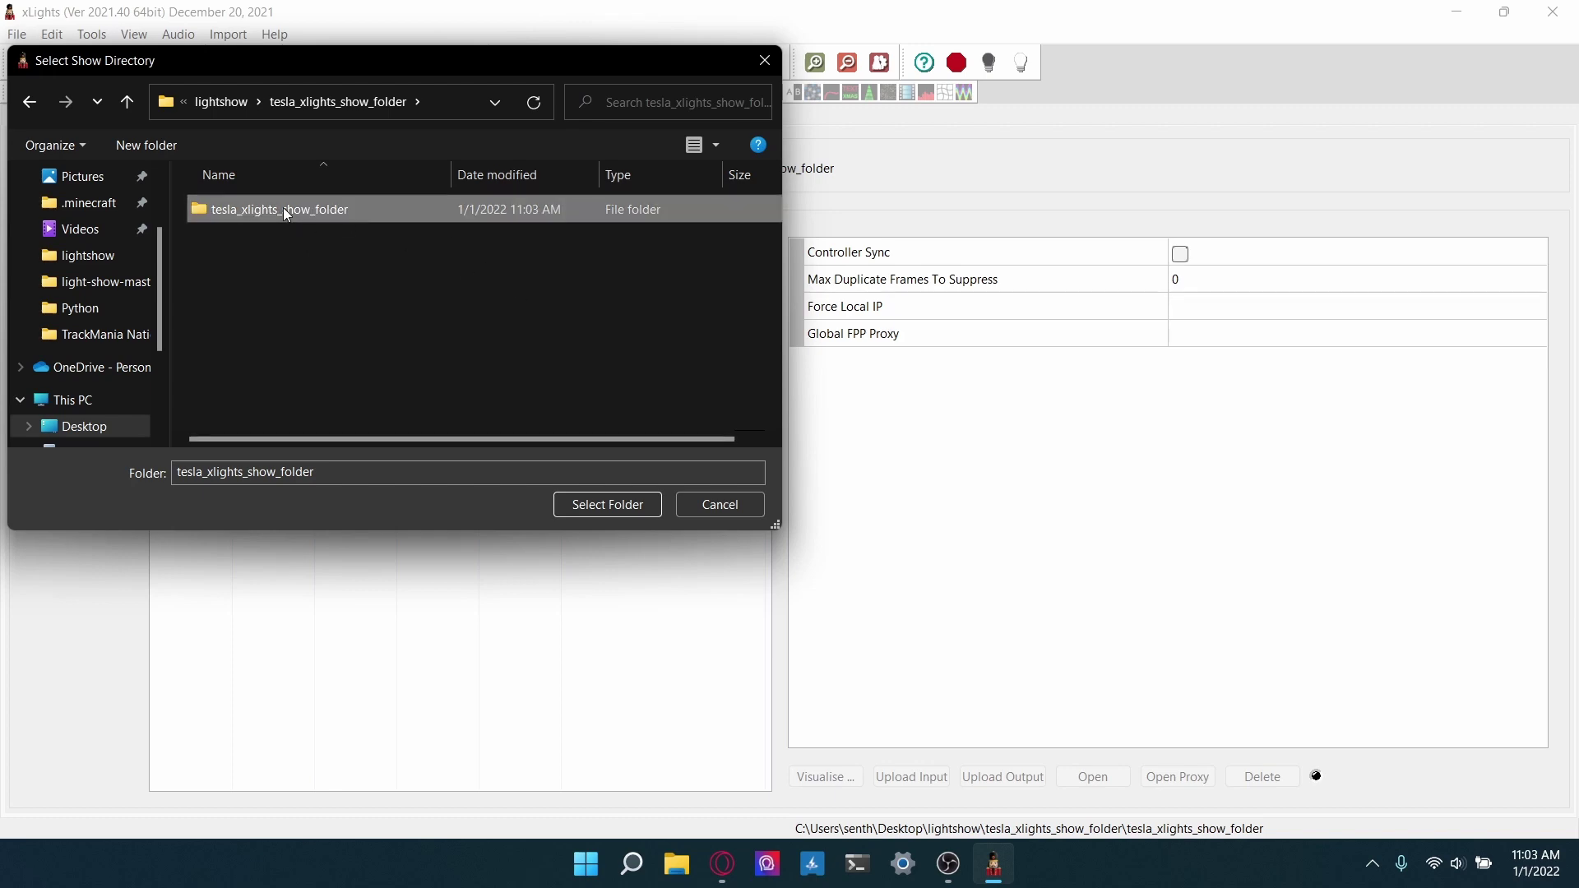
# Step: Confirm the nested folder as show directory, then orbit the Model S in the Sequencer's House Preview
pyautogui.click(614, 506)
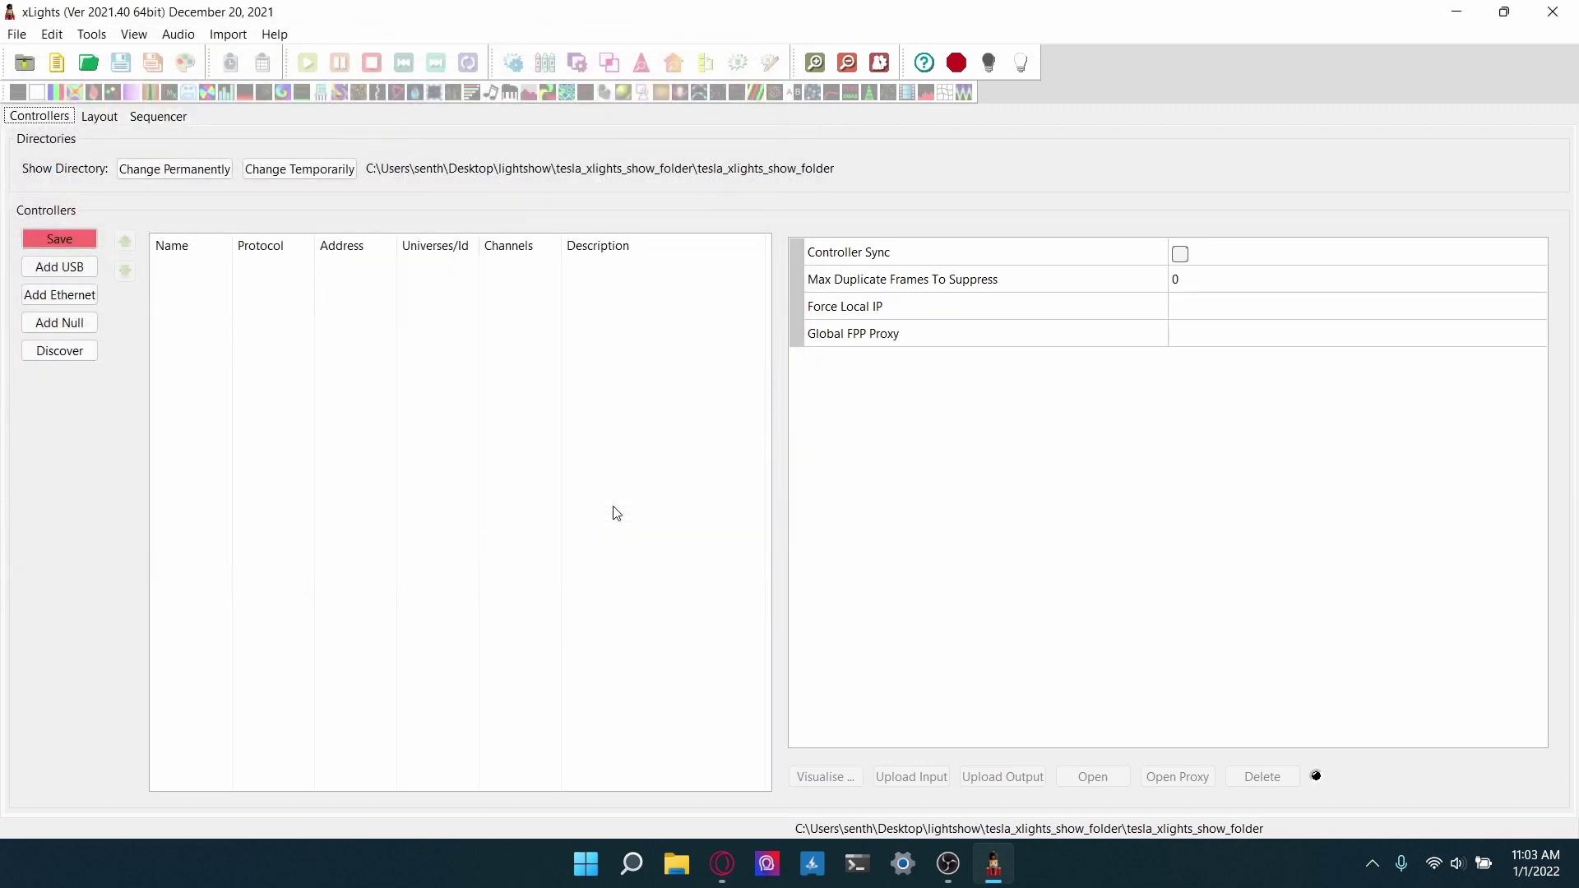
pyautogui.click(100, 117)
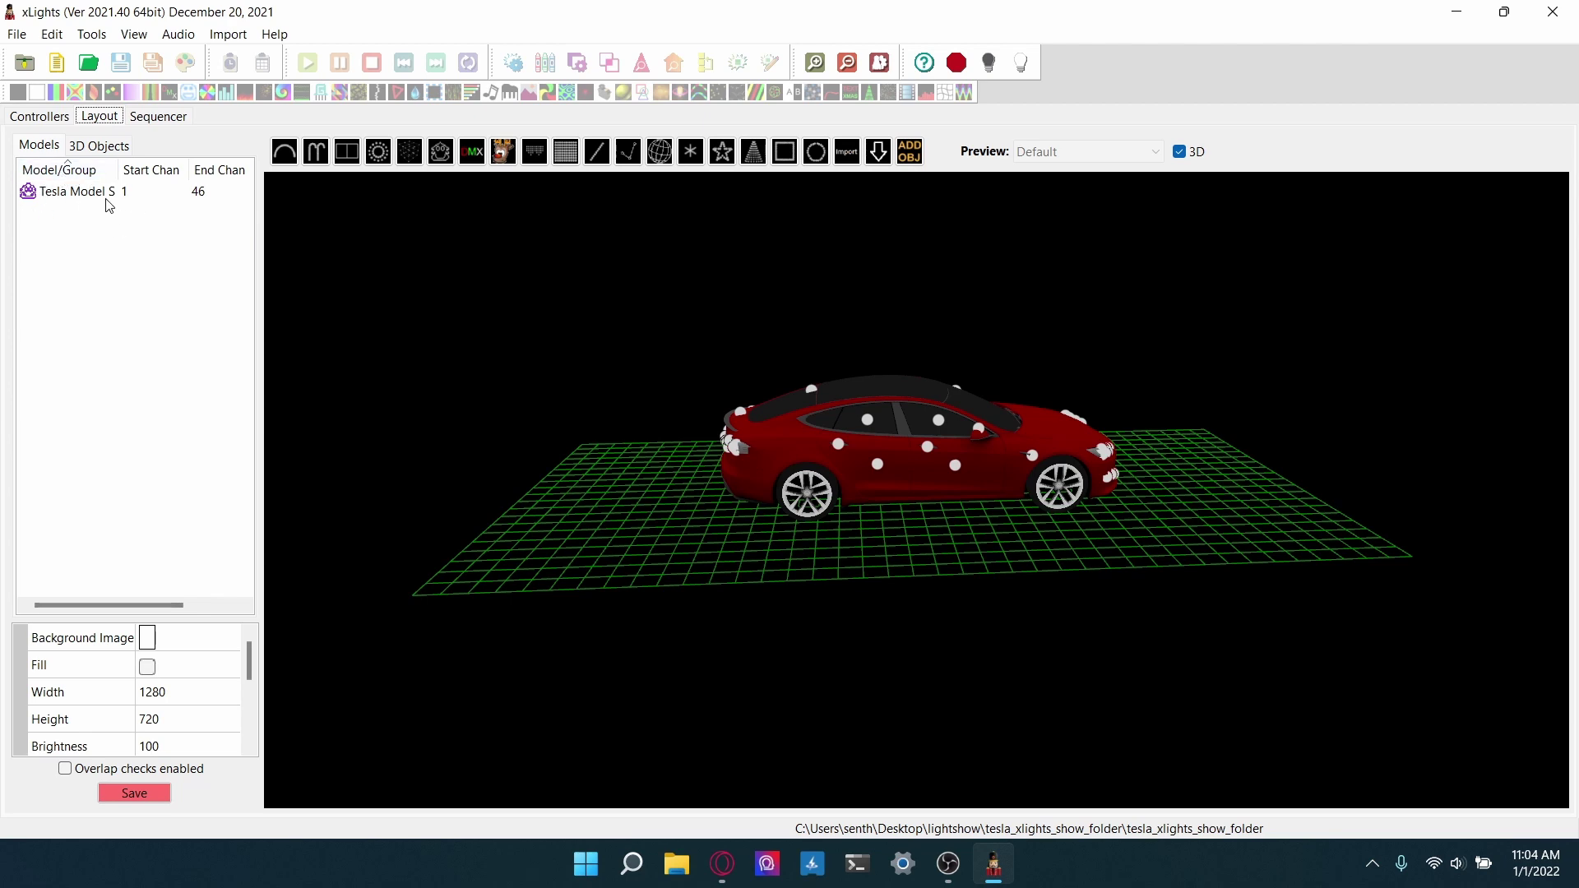
pyautogui.click(180, 120)
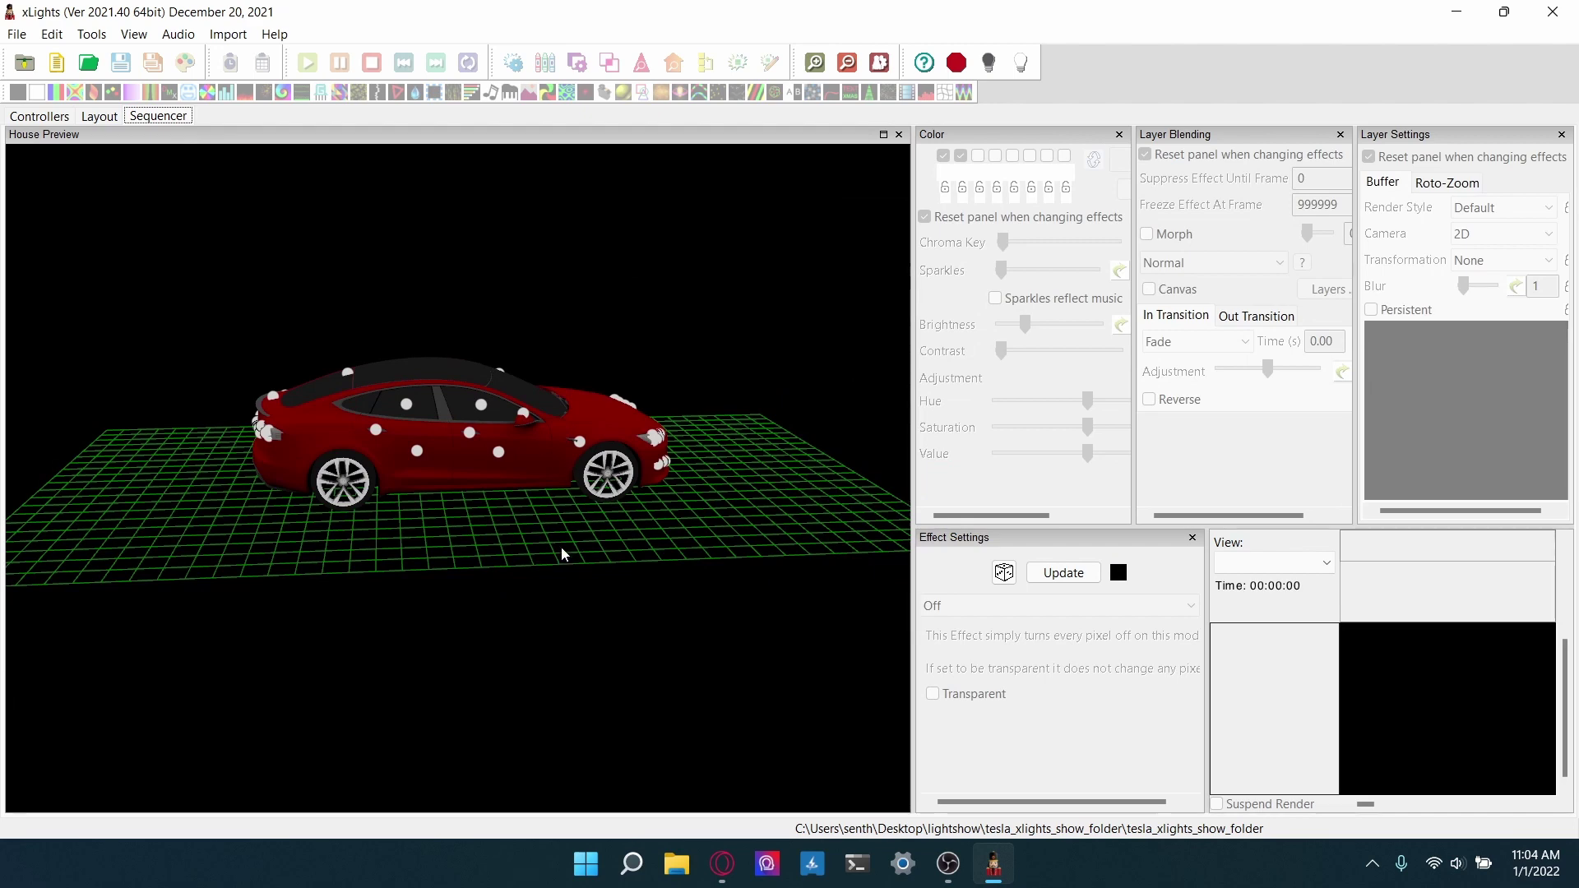
pyautogui.moveTo(563, 553); pyautogui.dragTo(457, 562)
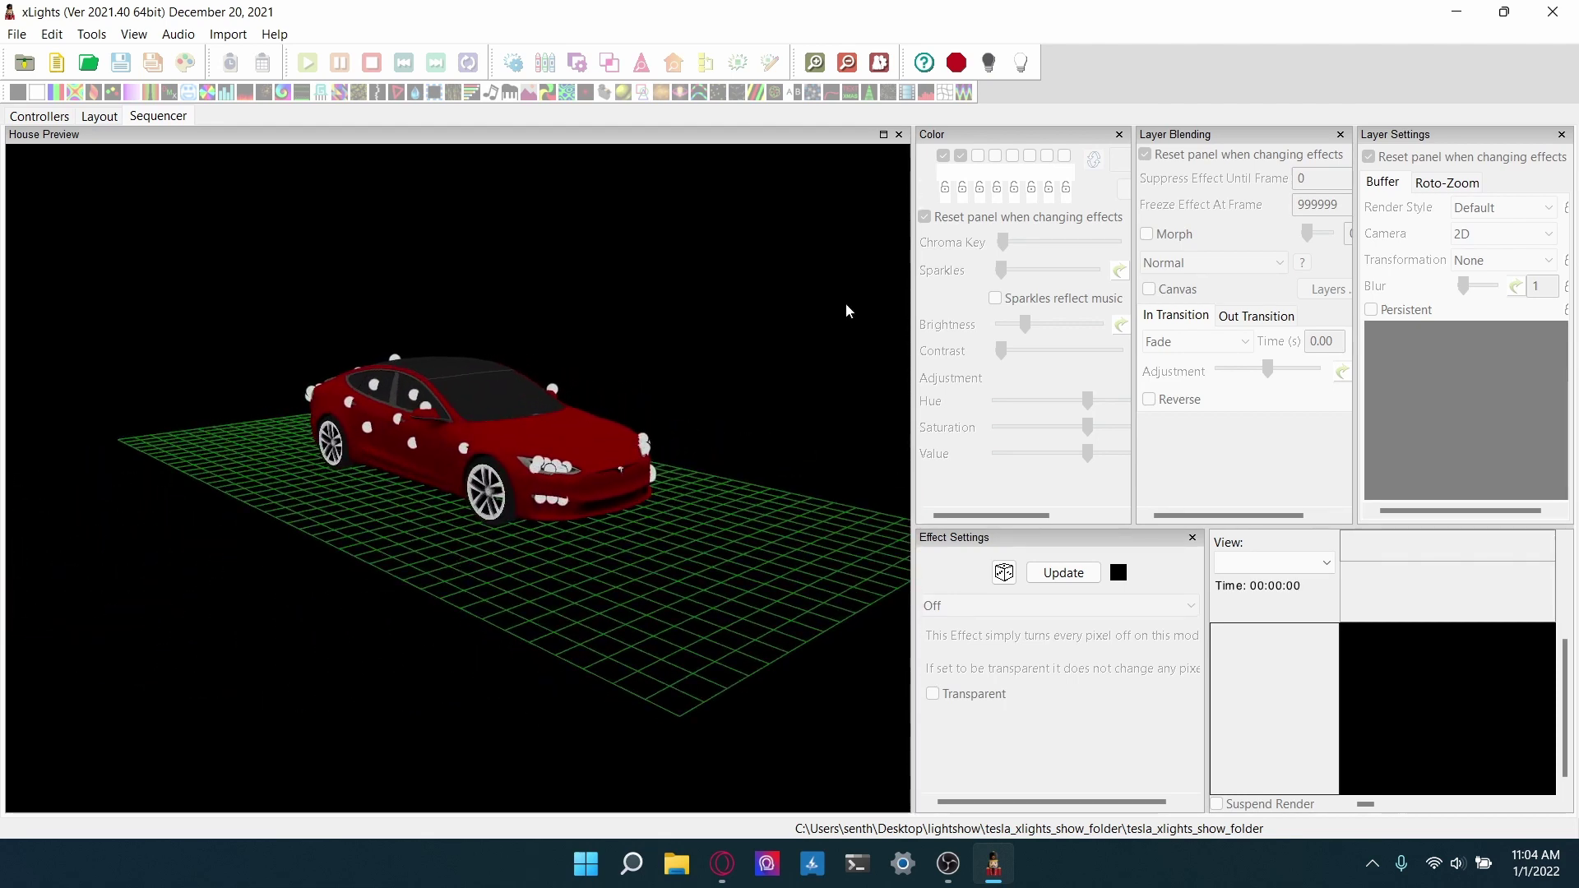
# Step: Switch to Opera GX, open LiQWYD's Night Out track on SoundCloud, and follow its Free Download link
pyautogui.click(1451, 18)
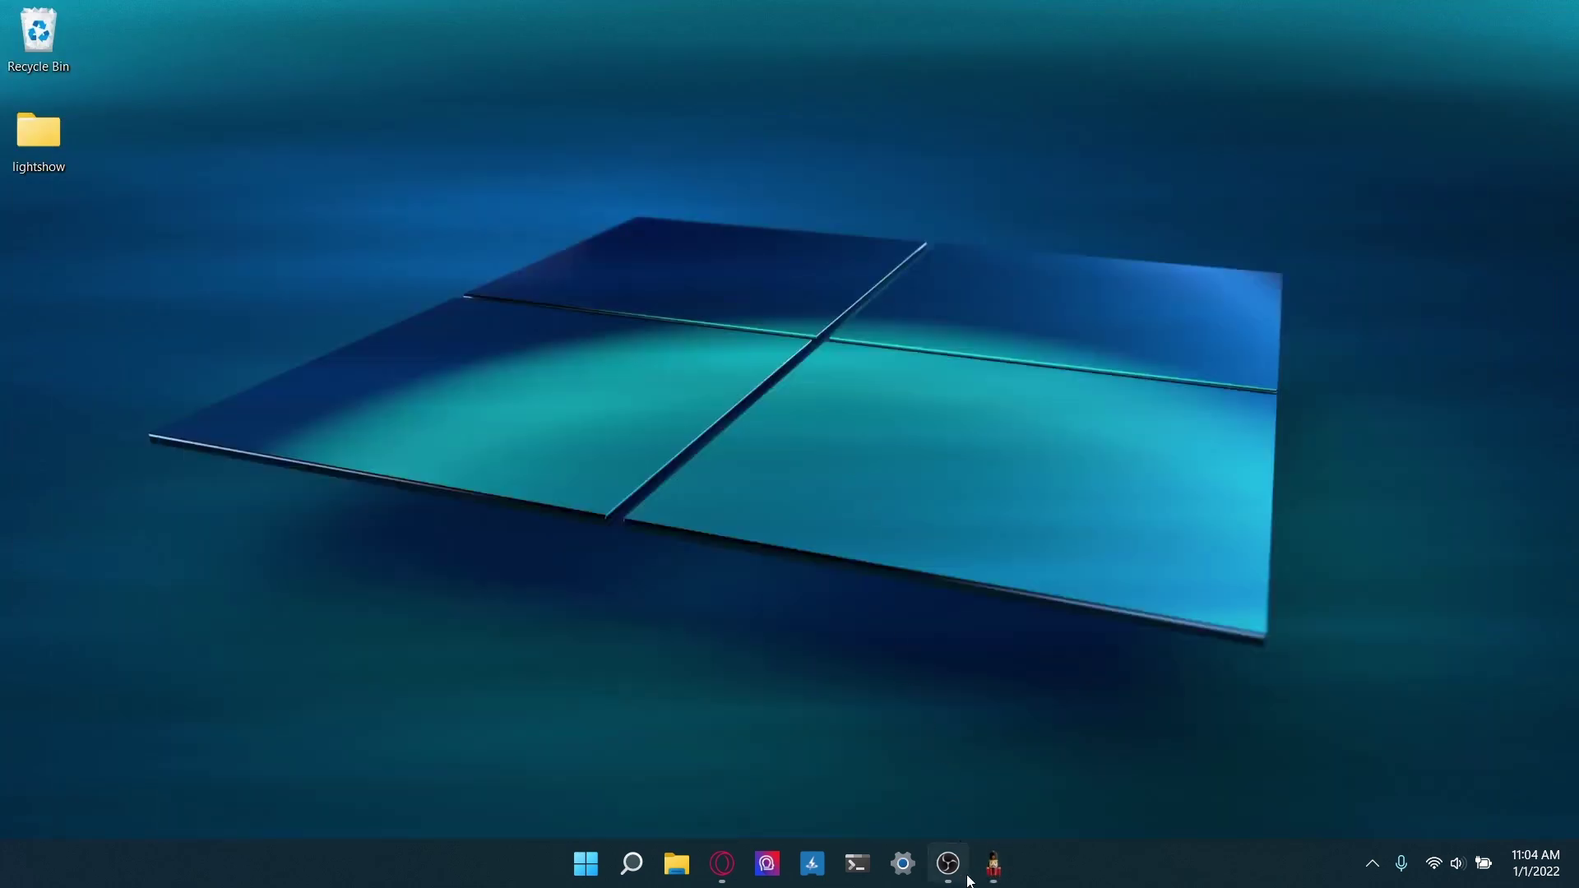
pyautogui.click(721, 863)
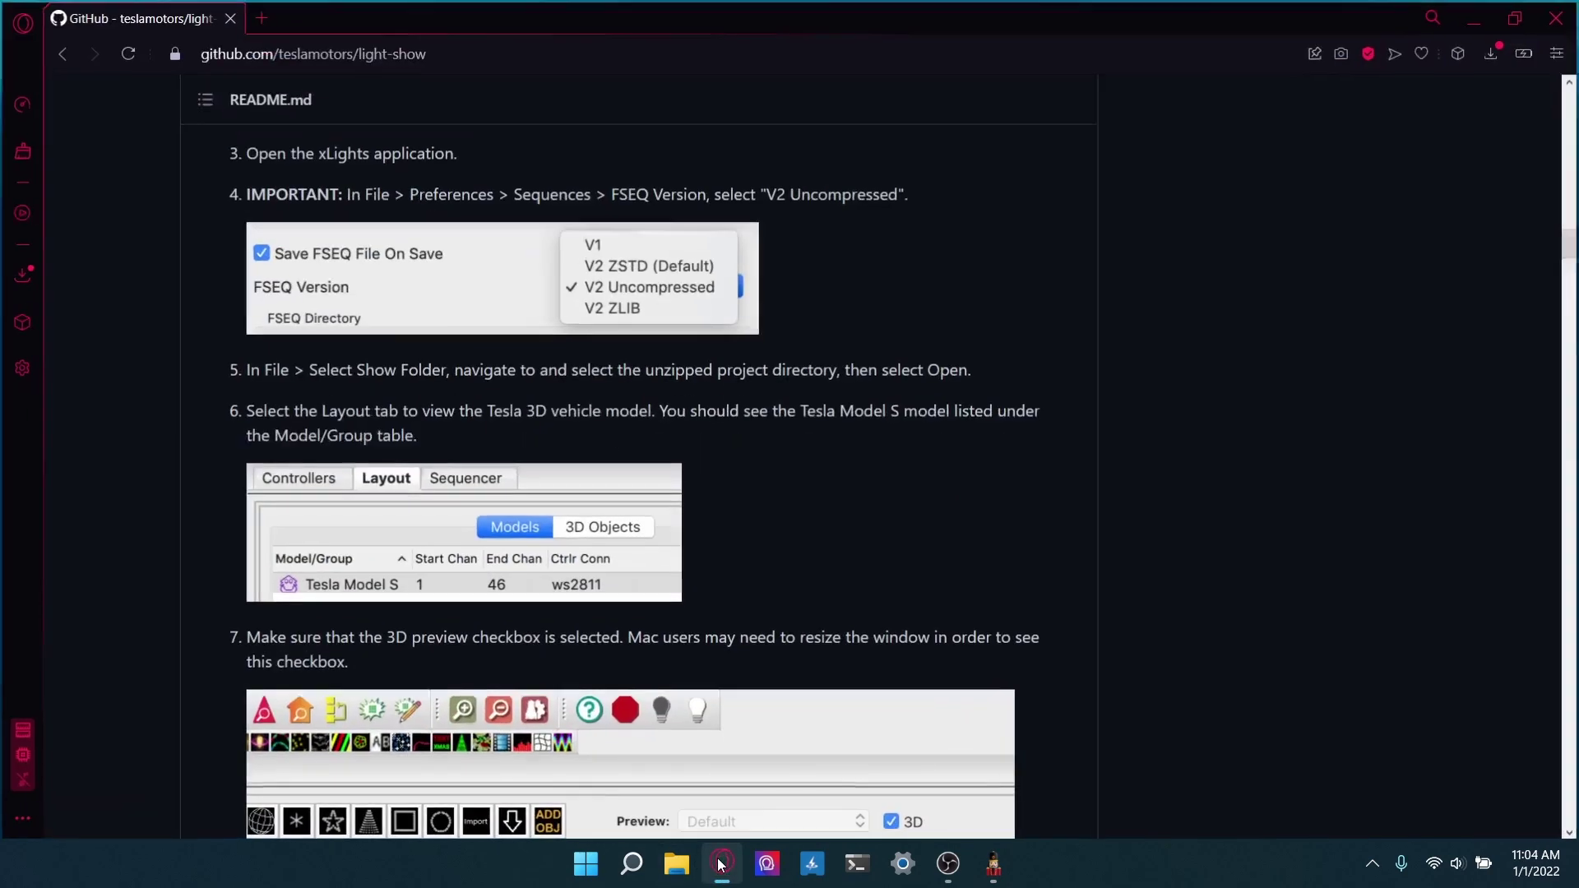
pyautogui.click(255, 22)
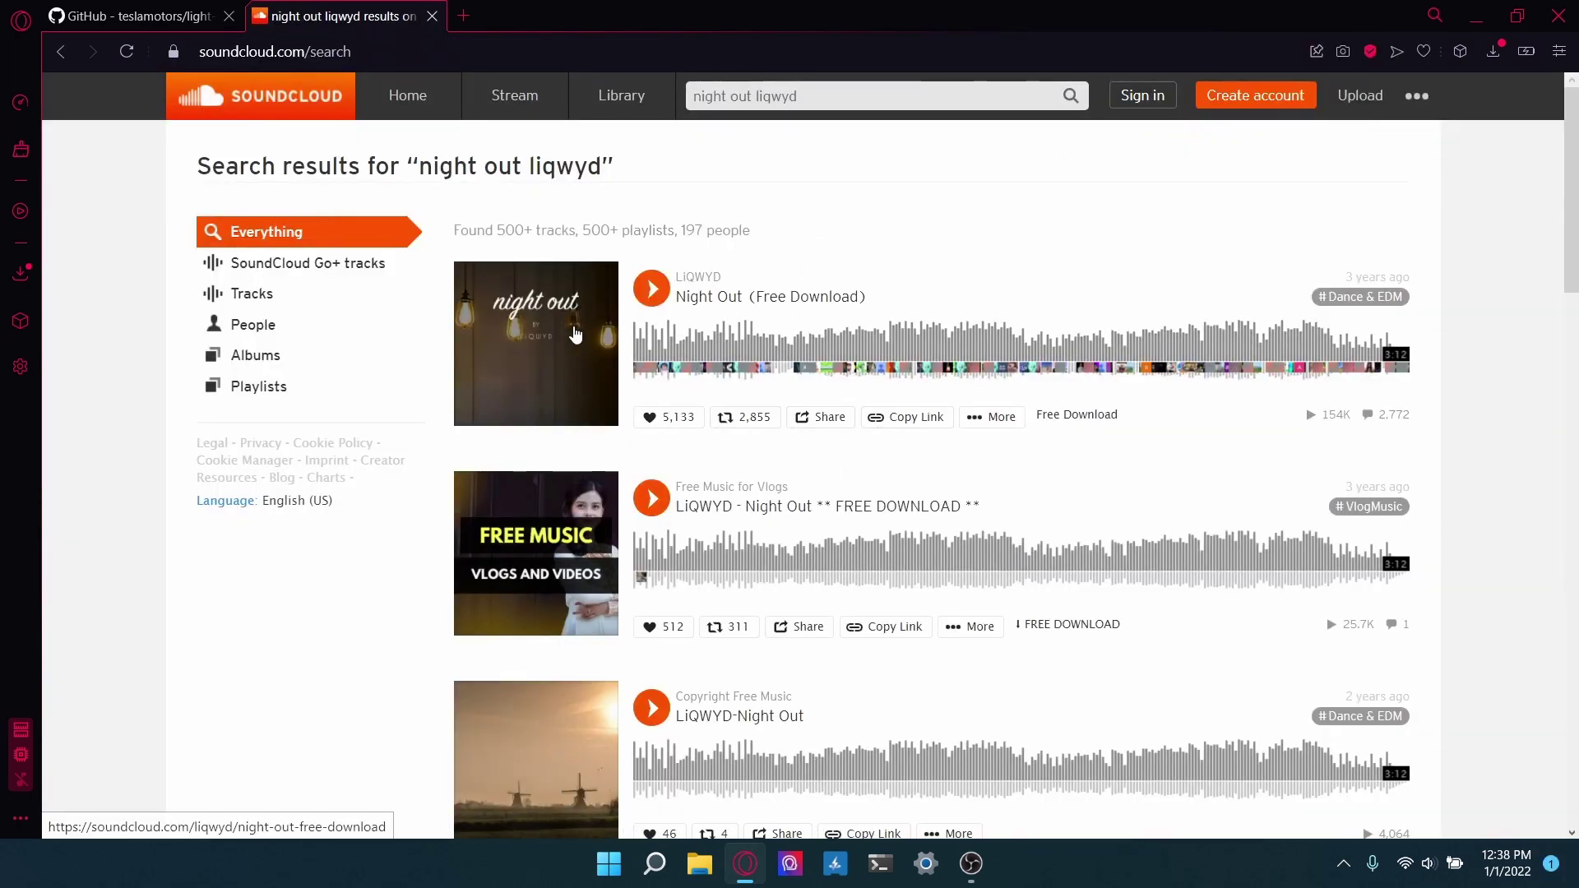
pyautogui.click(576, 333)
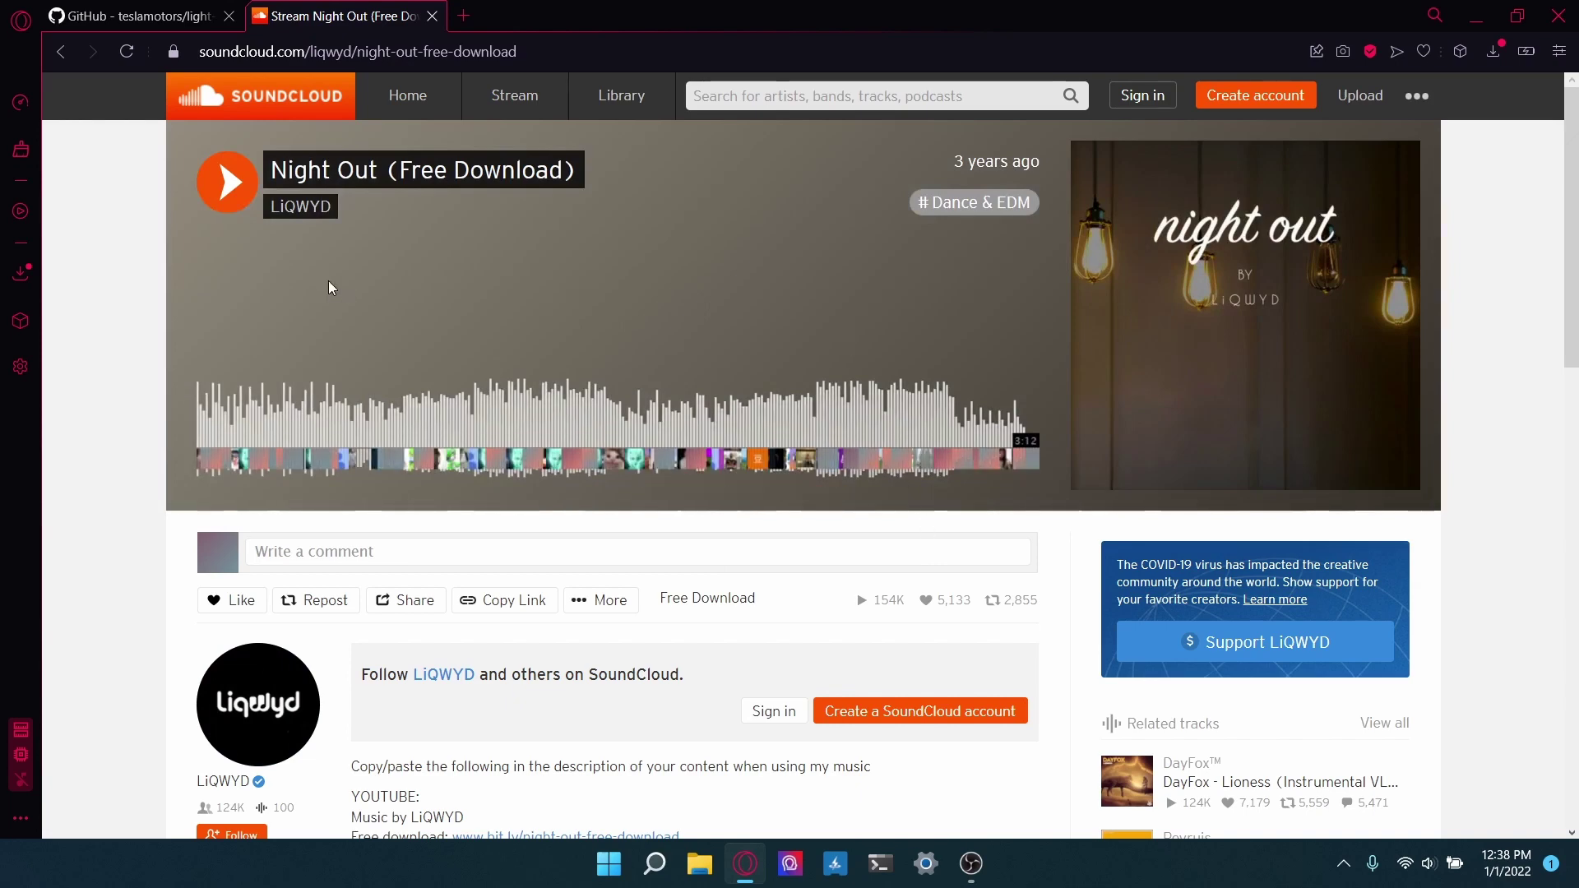
pyautogui.scroll(-2, 701, 613)
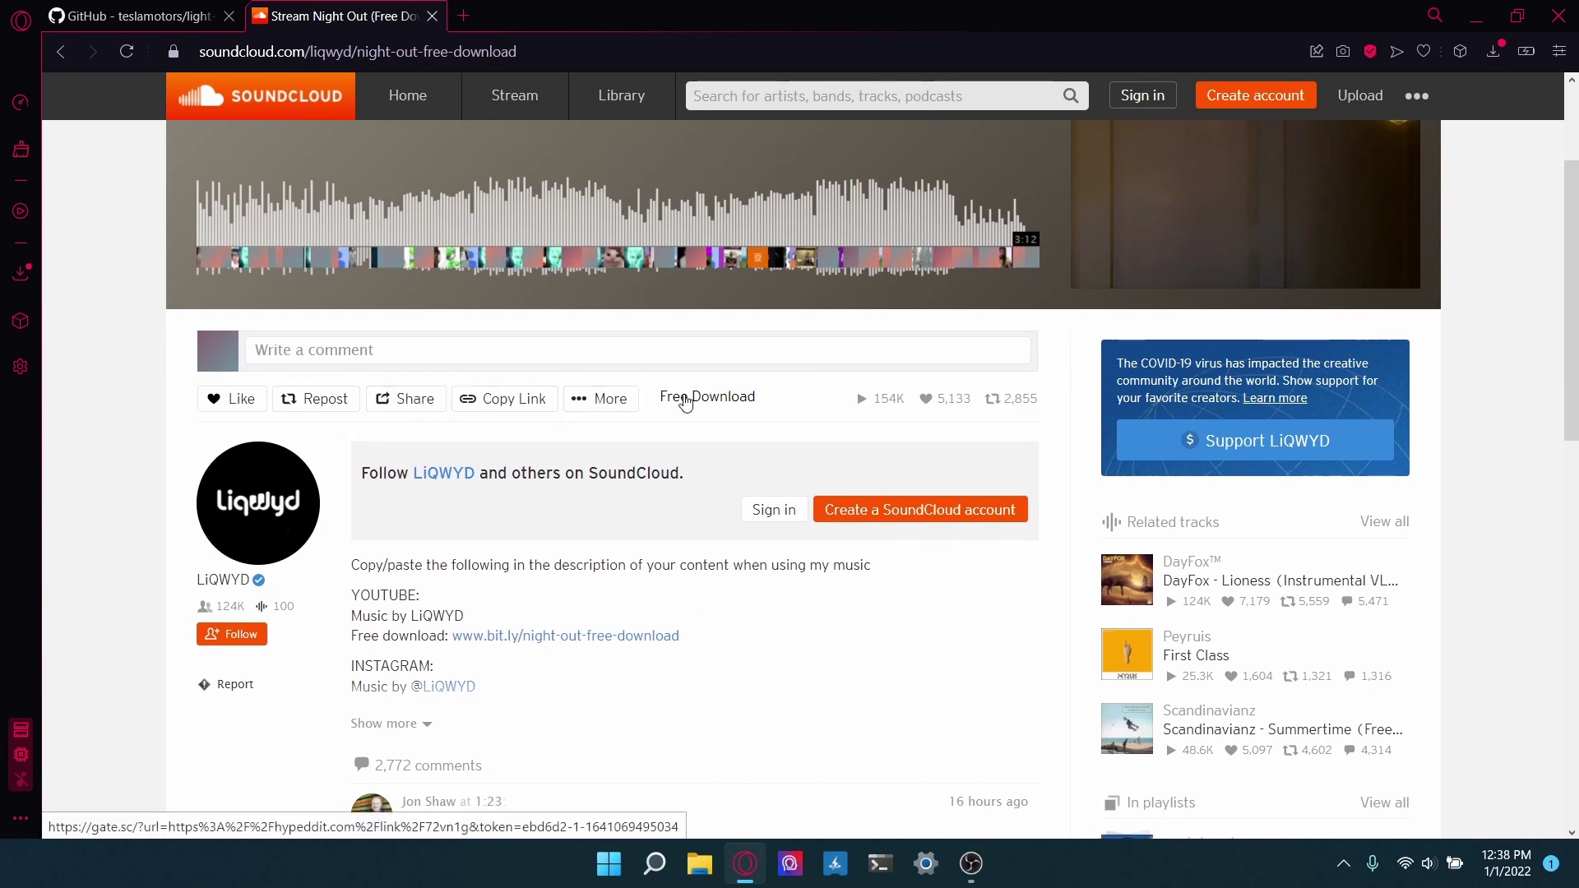
pyautogui.click(687, 400)
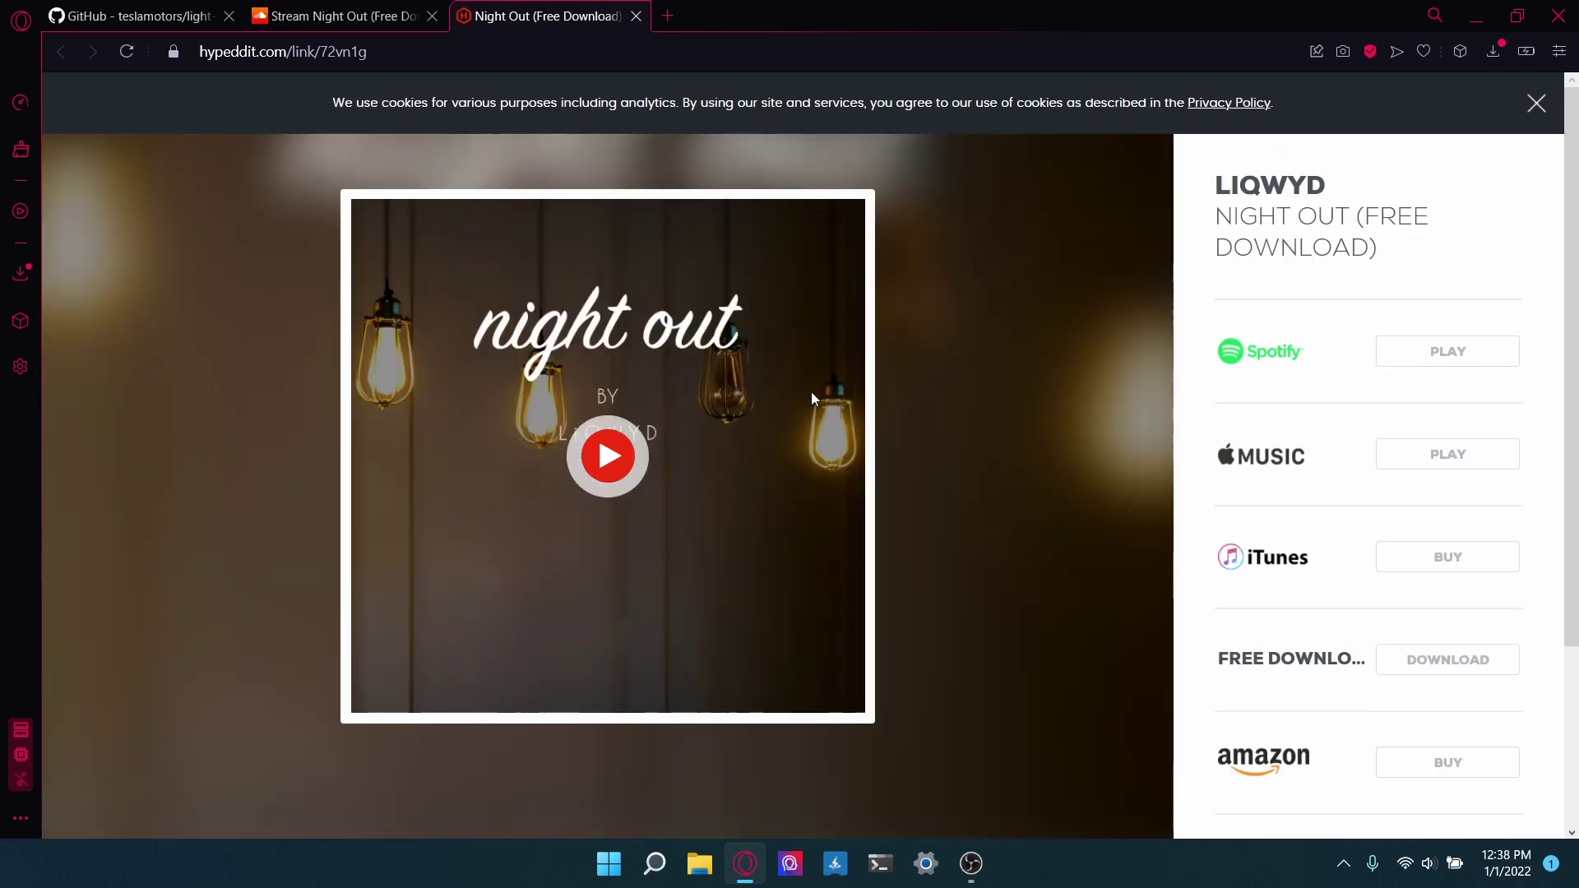
pyautogui.scroll(-3, 819, 397)
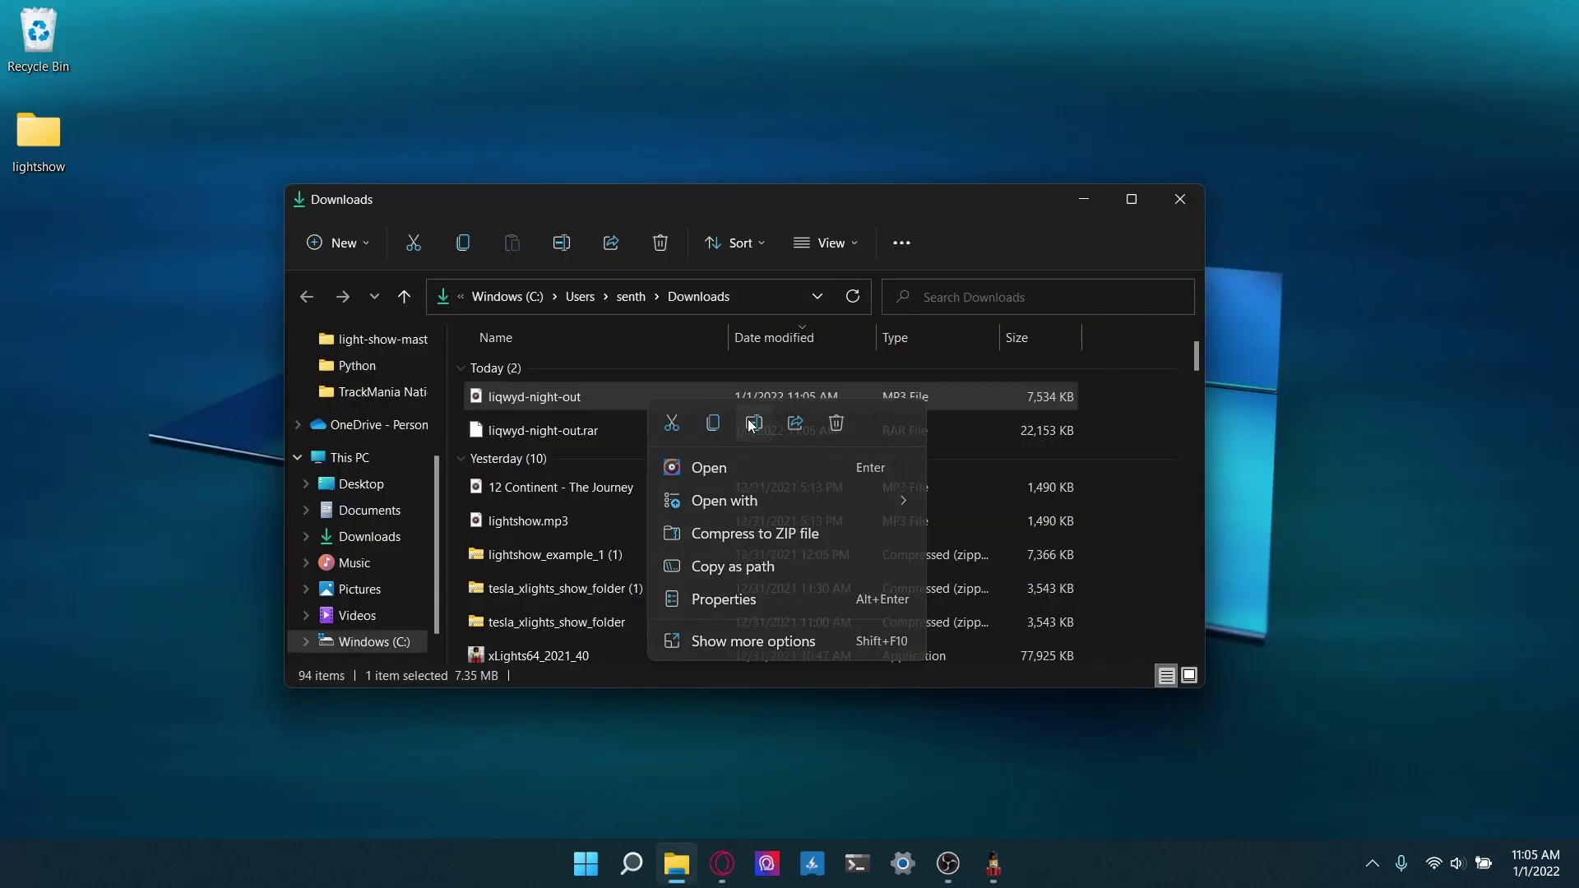
# Step: Rename the liqwyd-night-out MP3 to lightshow and move it onto the desktop
pyautogui.click(750, 425)
pyautogui.press('BackSpace')
pyautogui.write('lightshow')
pyautogui.press('Return')
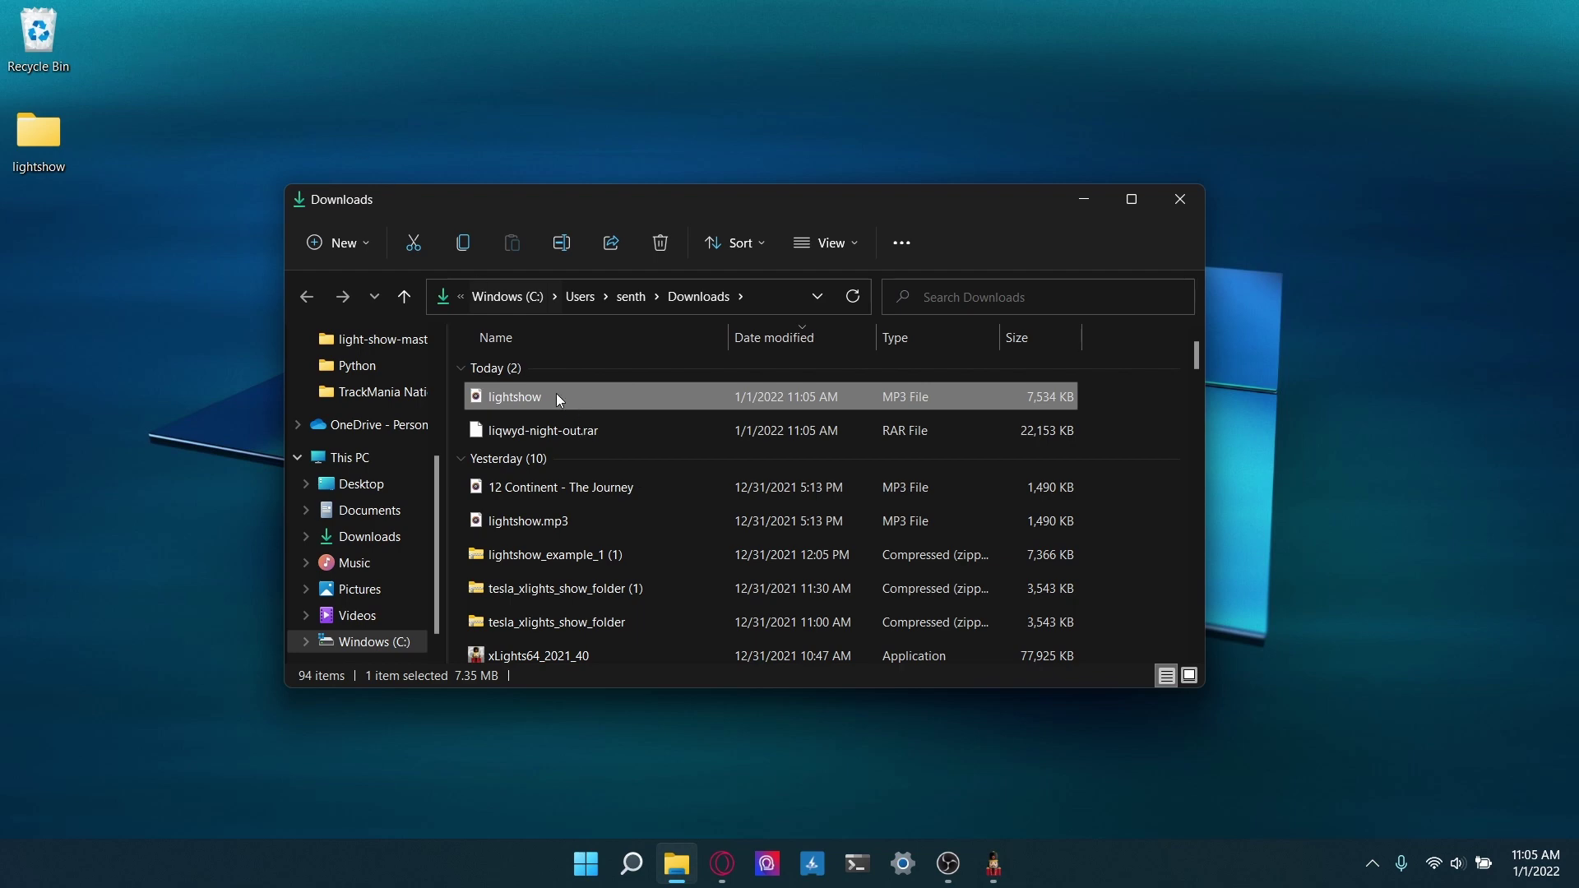
pyautogui.moveTo(556, 396); pyautogui.dragTo(950, 355)
pyautogui.click(1180, 199)
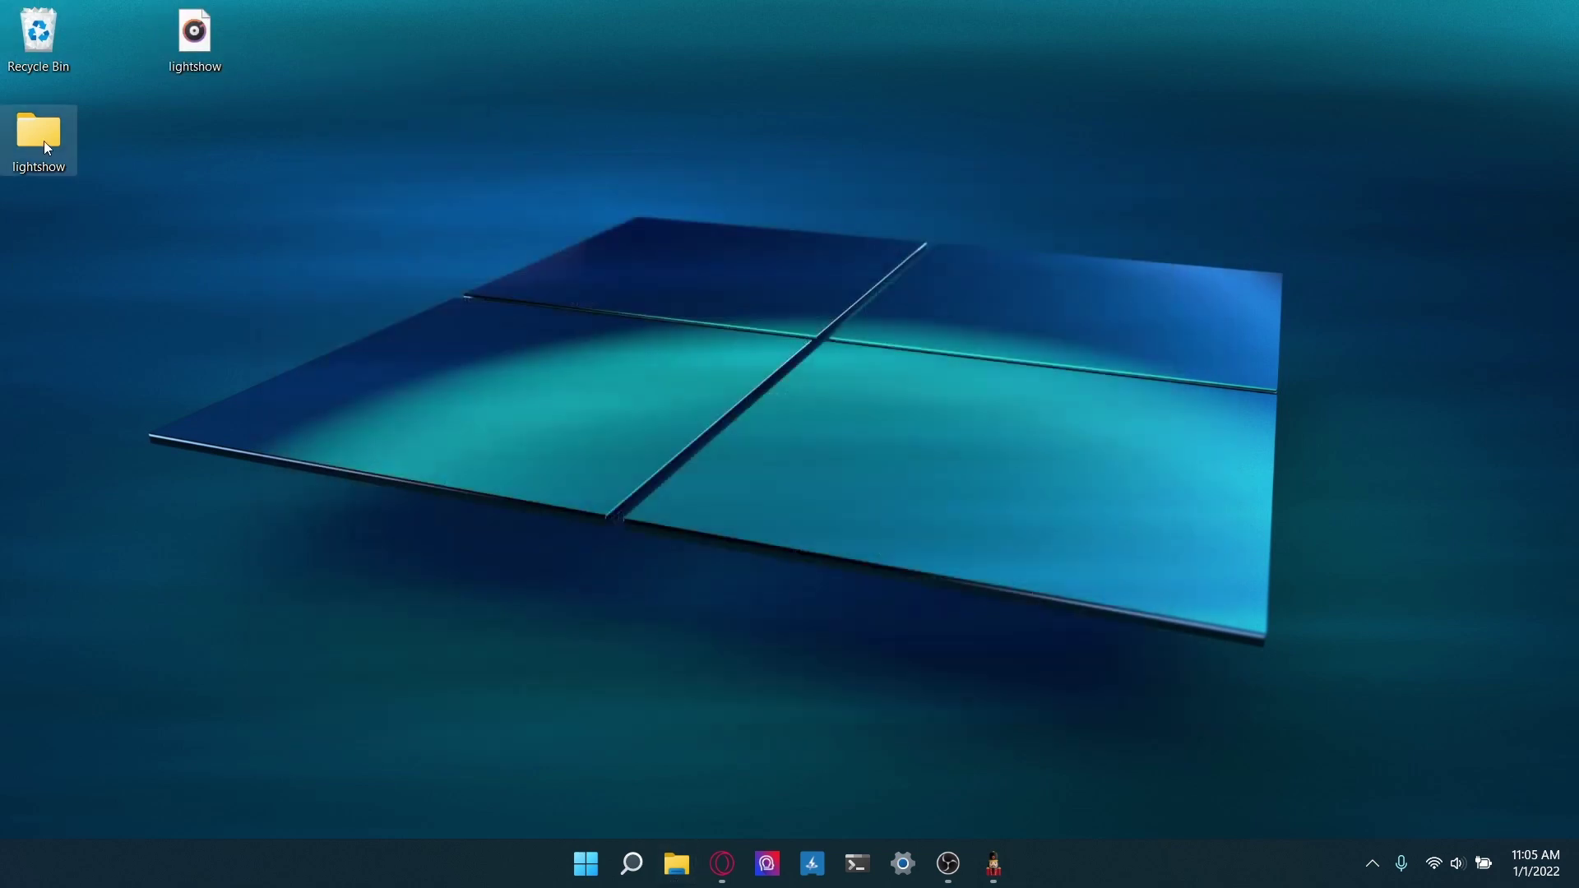
# Step: Create a music folder inside lightshow and move the lightshow MP3 into it
pyautogui.doubleClick(48, 141)
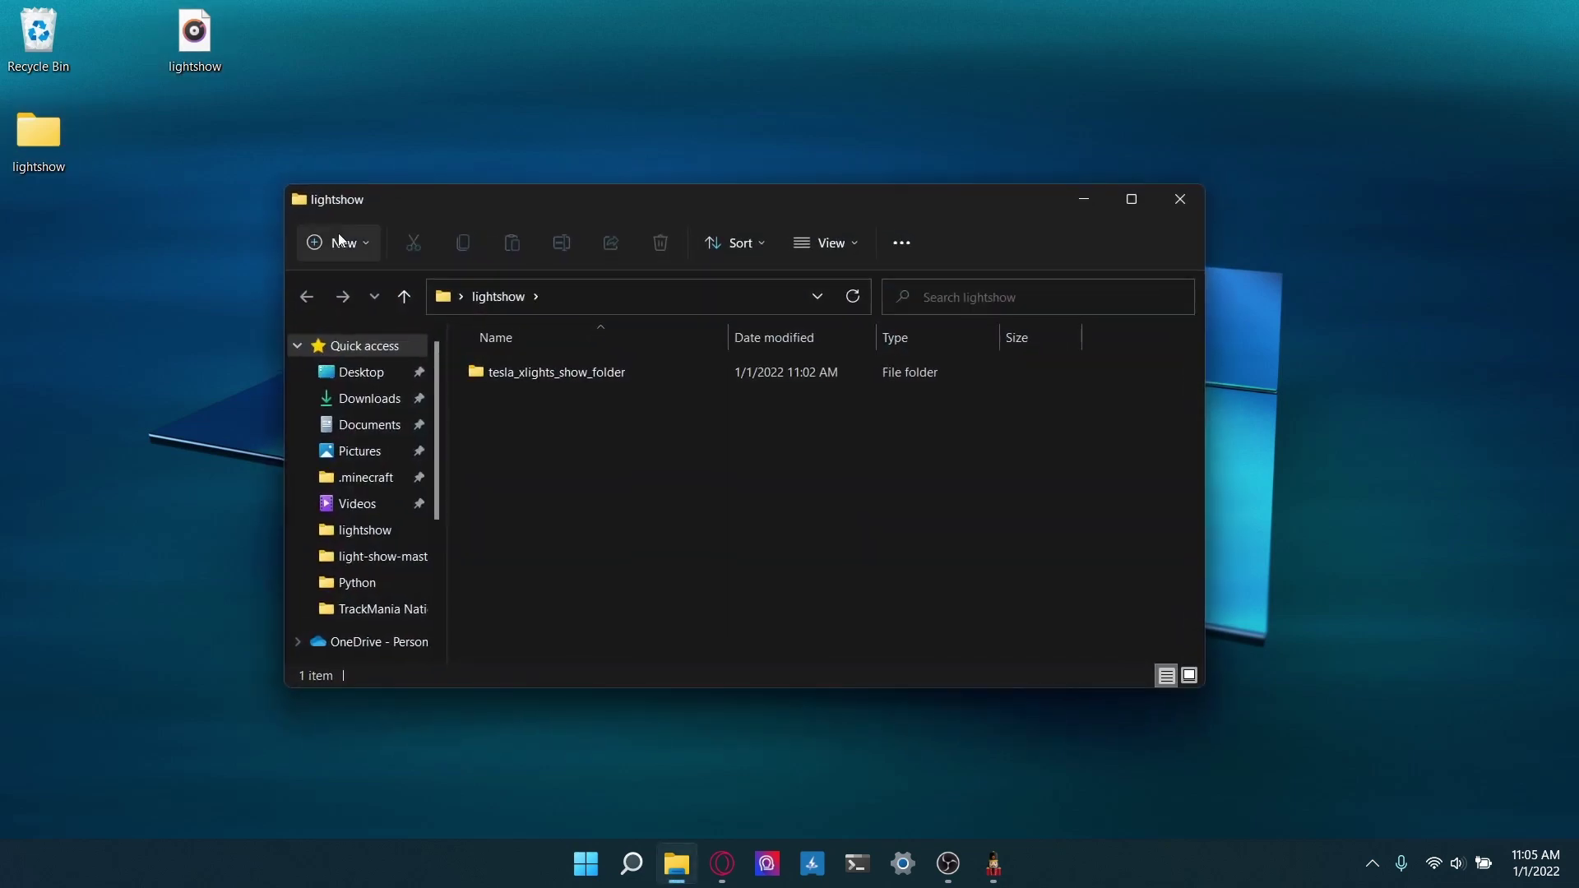
pyautogui.rightClick(520, 422)
pyautogui.moveTo(592, 586)
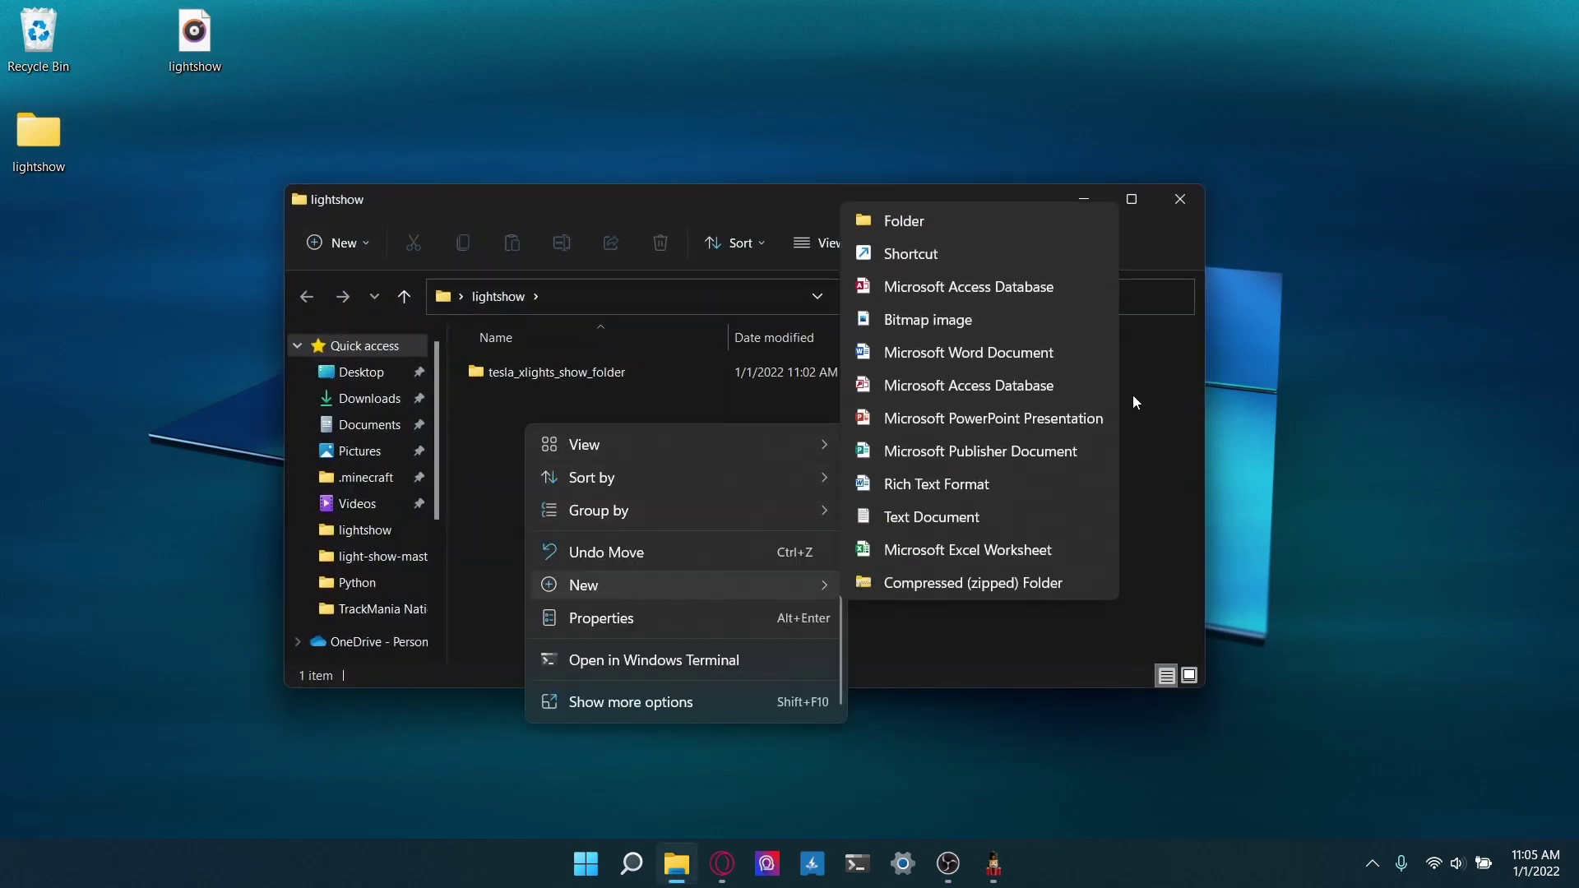
pyautogui.click(975, 223)
pyautogui.write('music')
pyautogui.press('Return')
pyautogui.moveTo(200, 50); pyautogui.dragTo(545, 362)
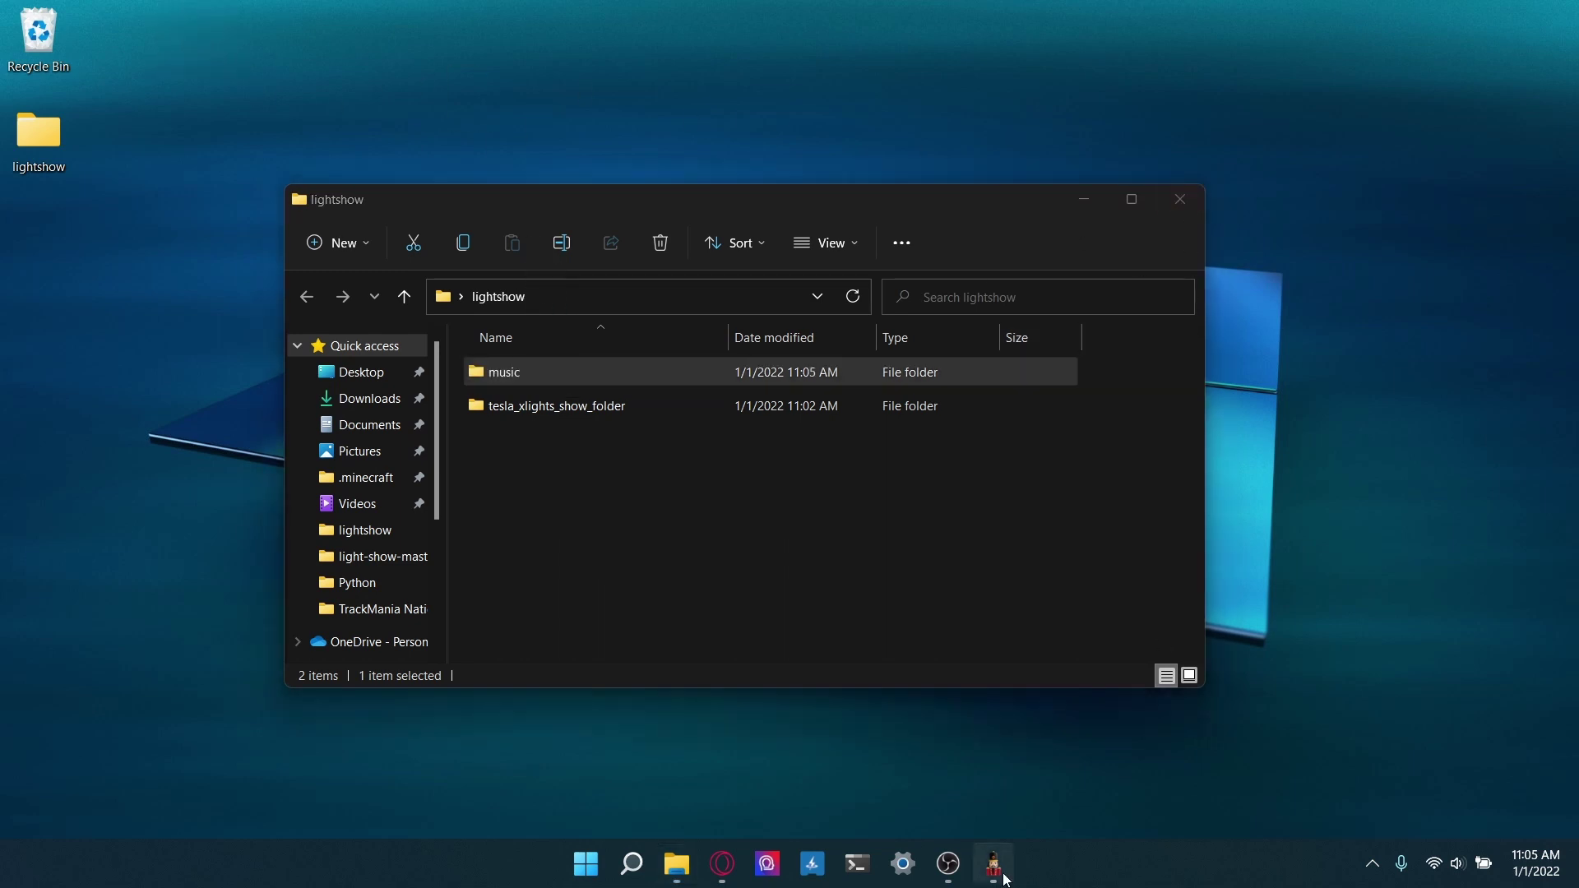
# Step: Close the lightshow folder and start a new musical sequence in xLights
pyautogui.click(1171, 192)
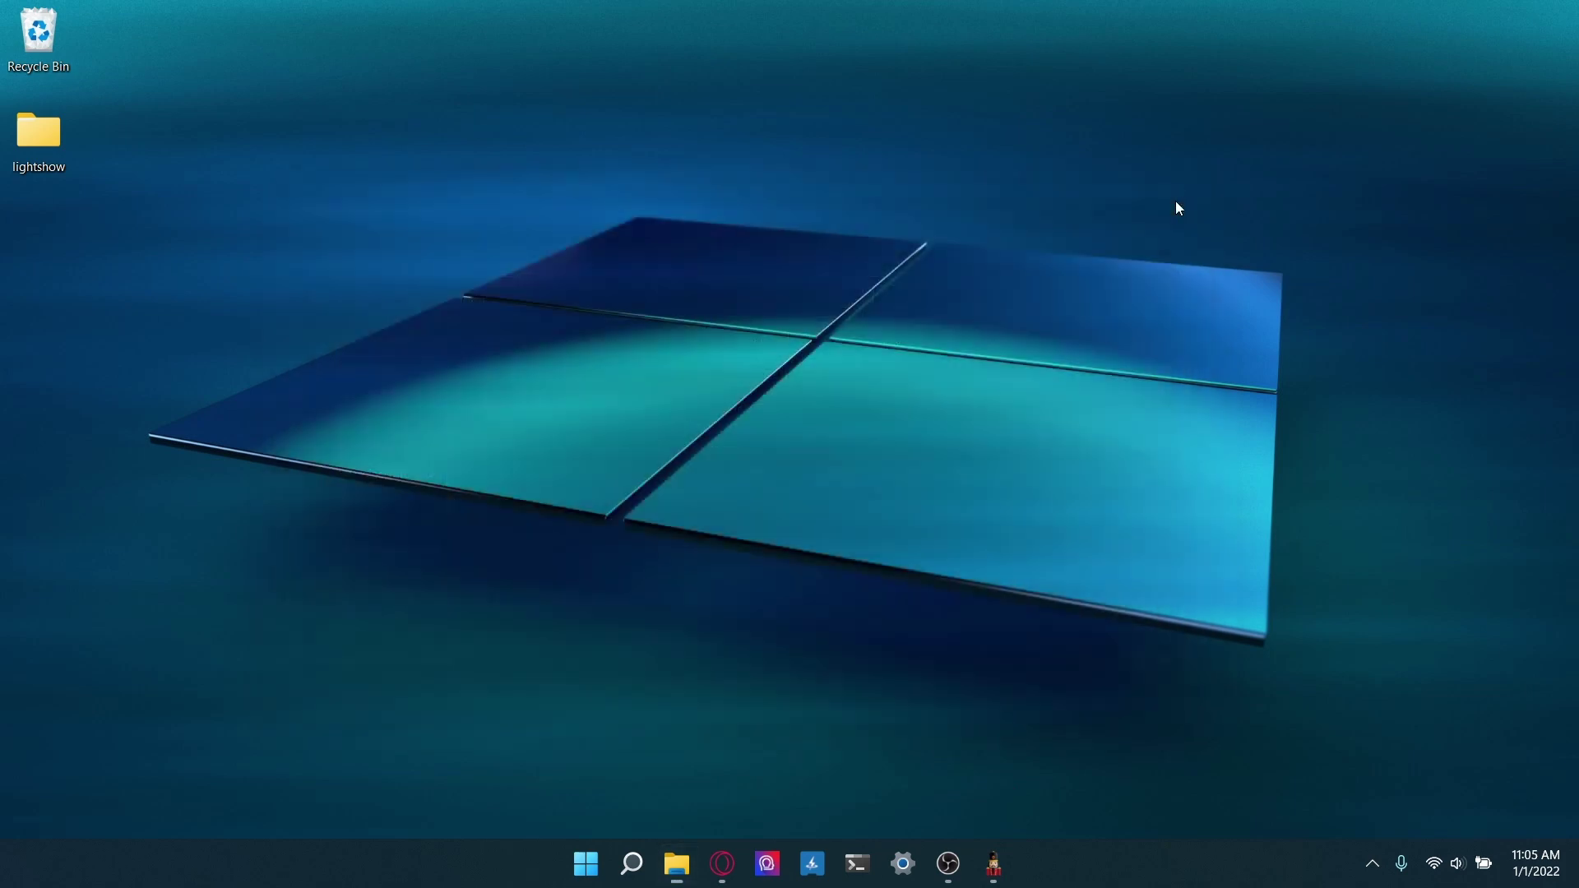
pyautogui.click(993, 865)
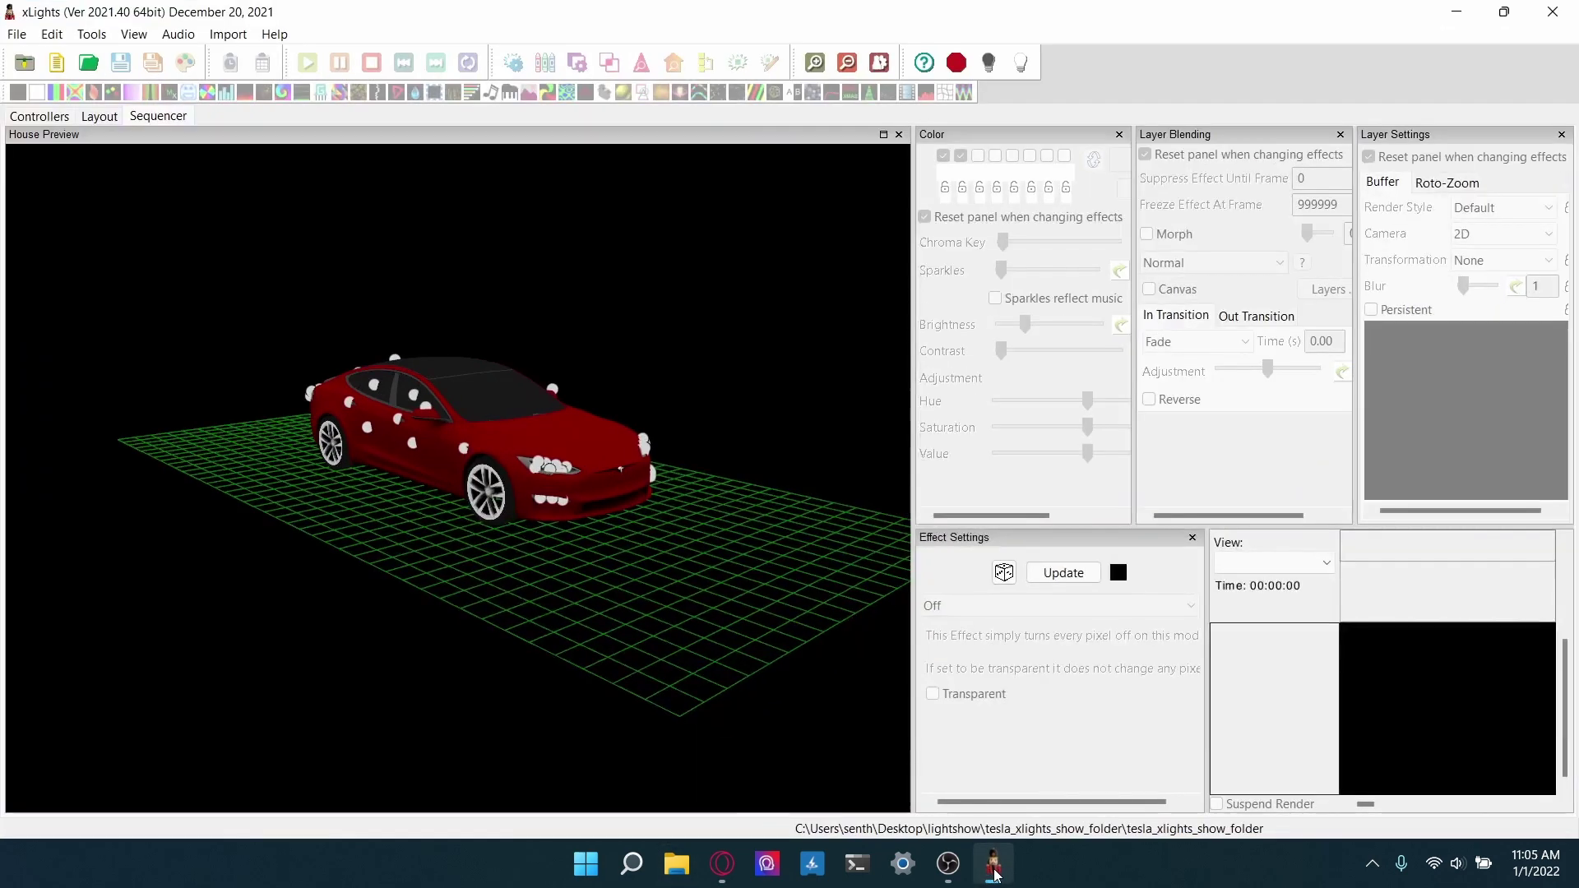
pyautogui.click(19, 34)
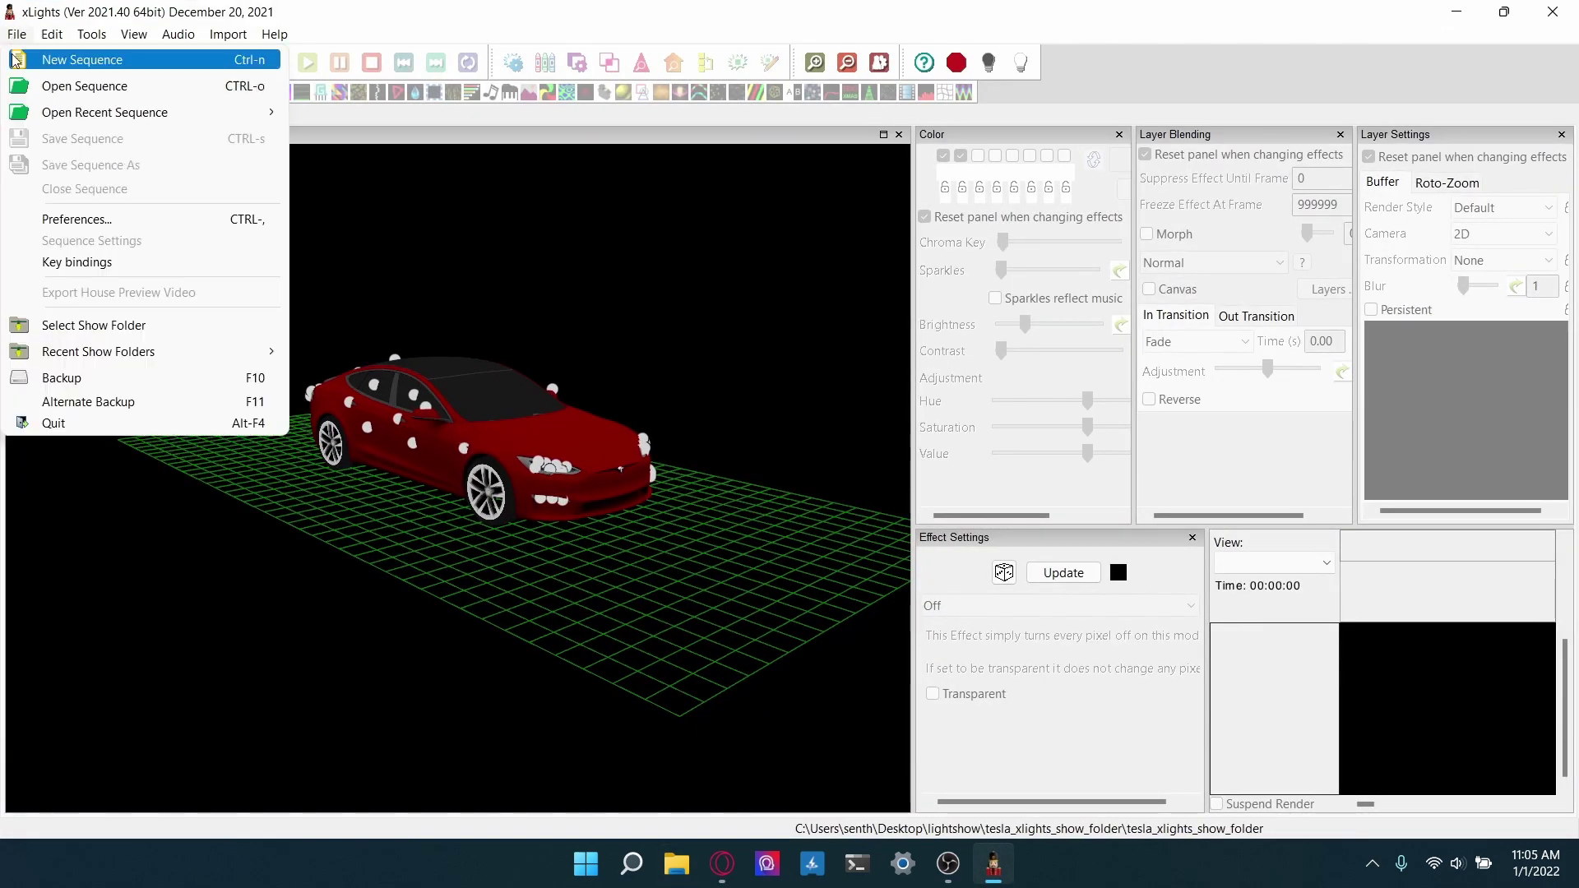
pyautogui.click(14, 58)
pyautogui.click(265, 227)
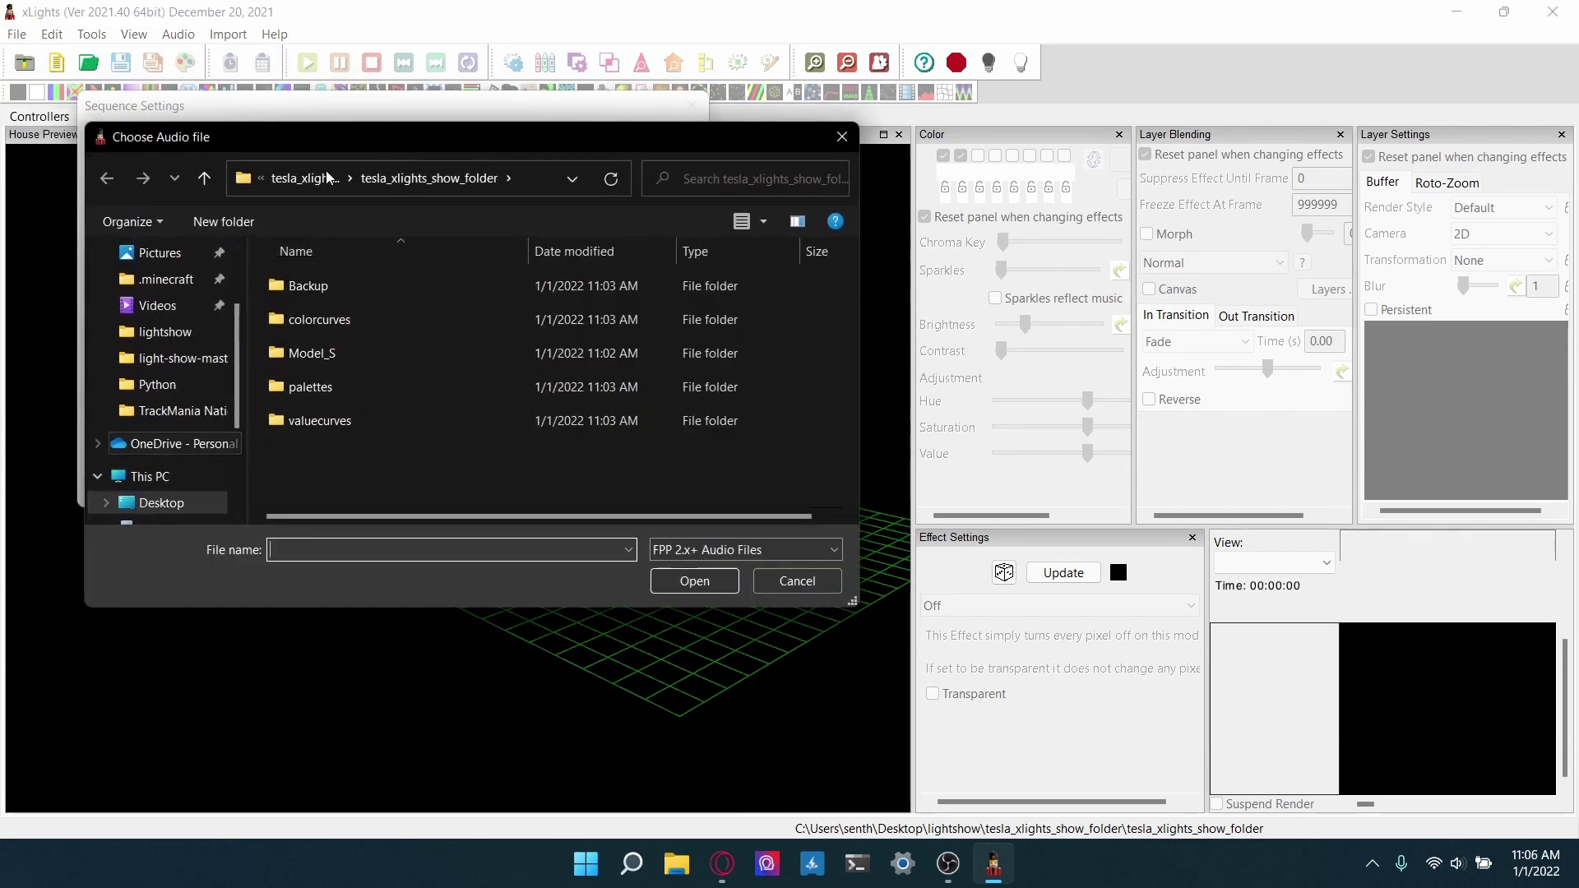
# Step: Choose the lightshow MP3 in Desktop\lightshow\music as the sequence audio
pyautogui.click(188, 504)
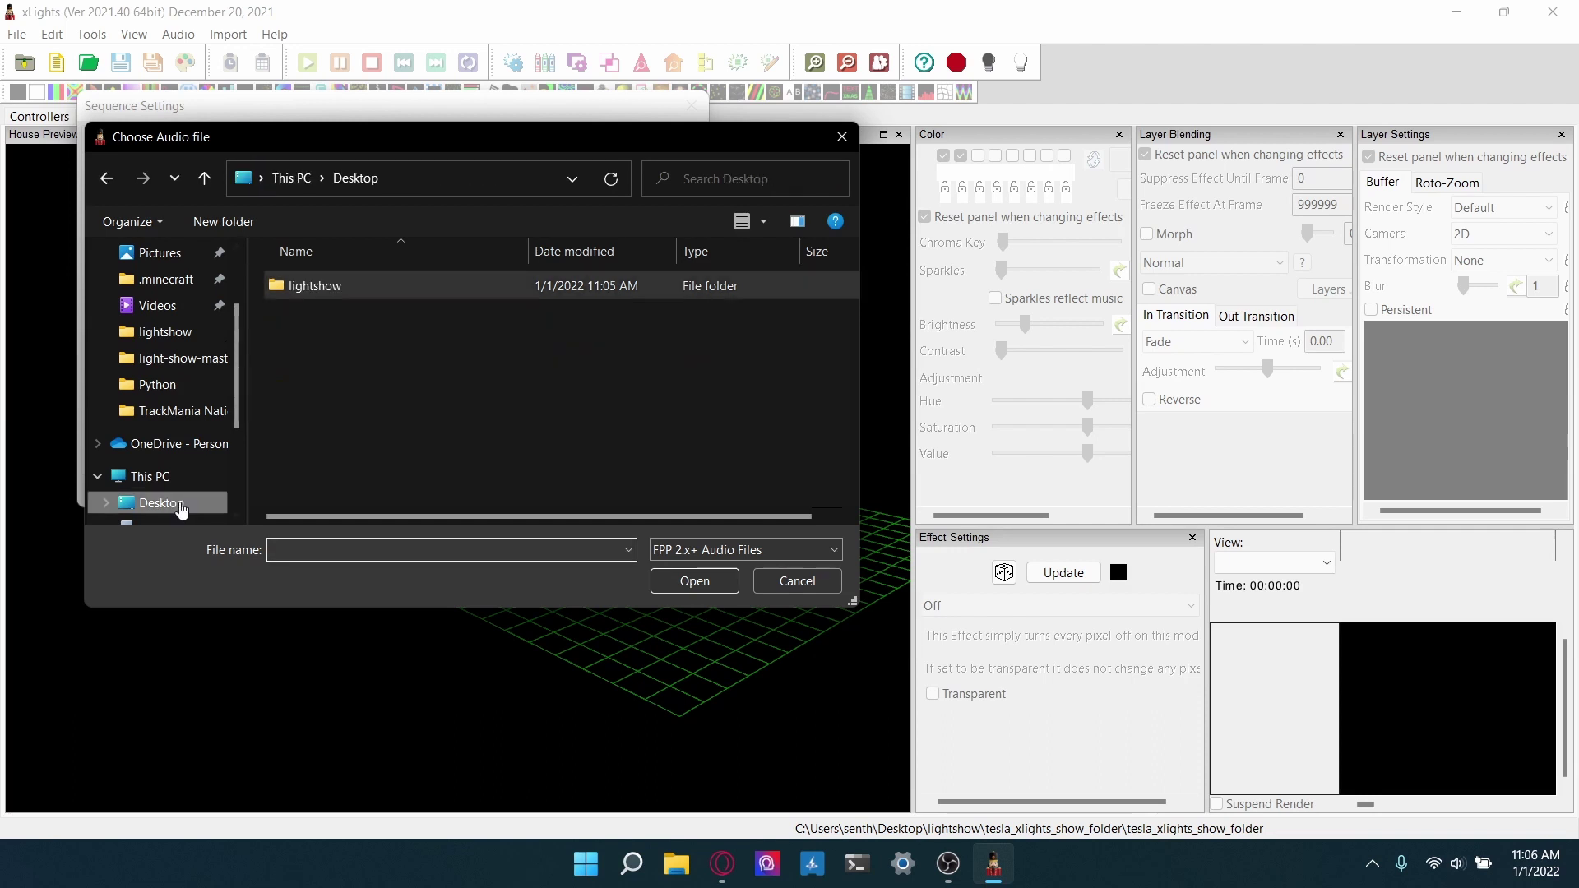
pyautogui.doubleClick(317, 288)
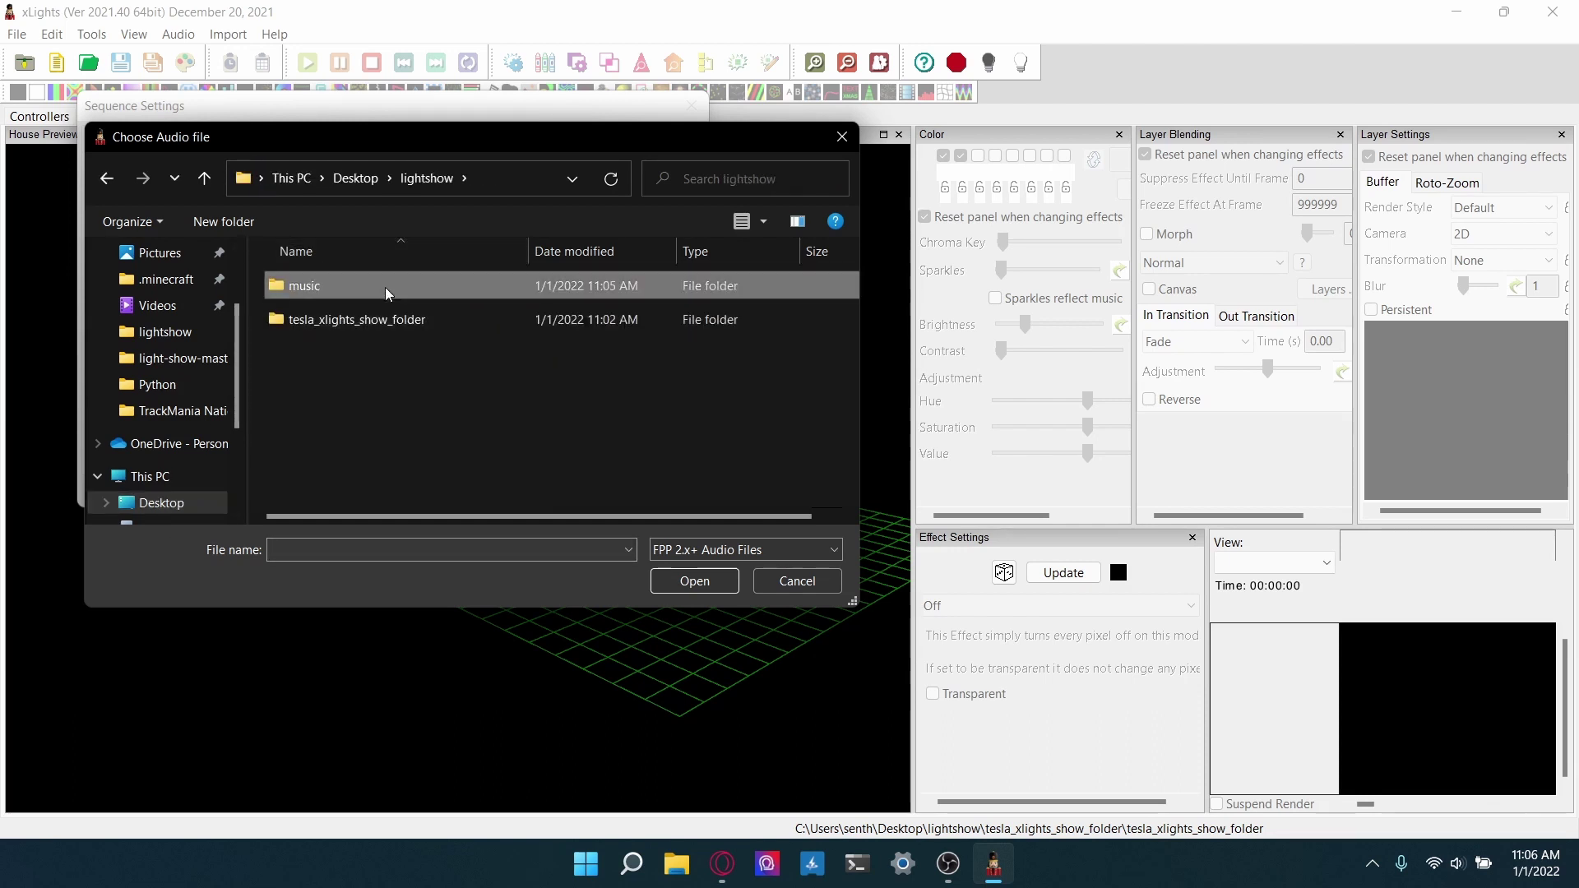
pyautogui.doubleClick(321, 292)
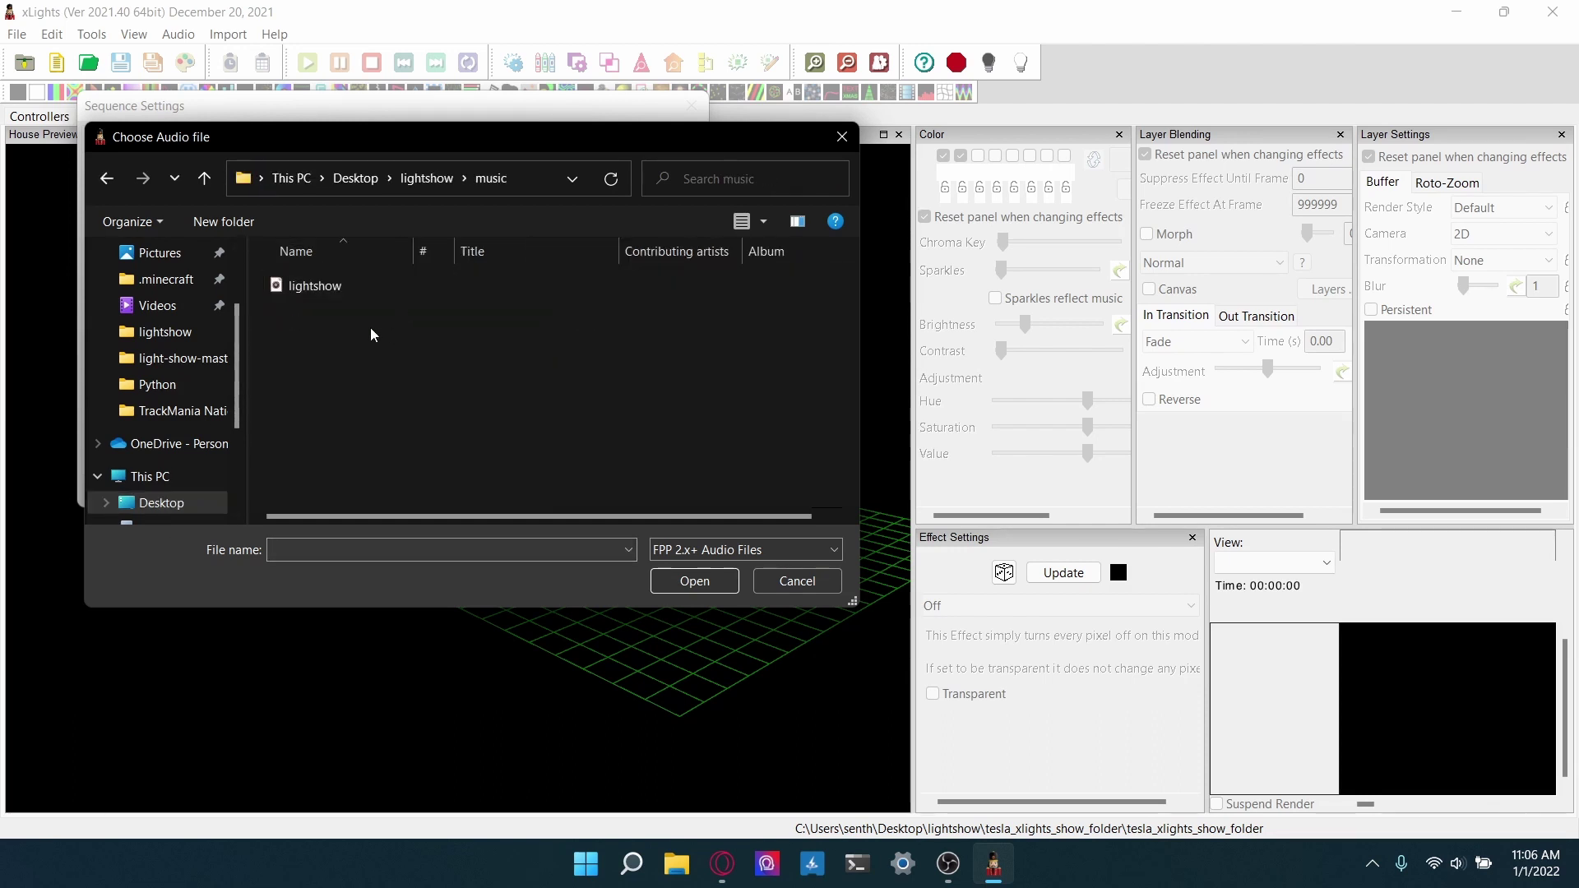
pyautogui.click(304, 288)
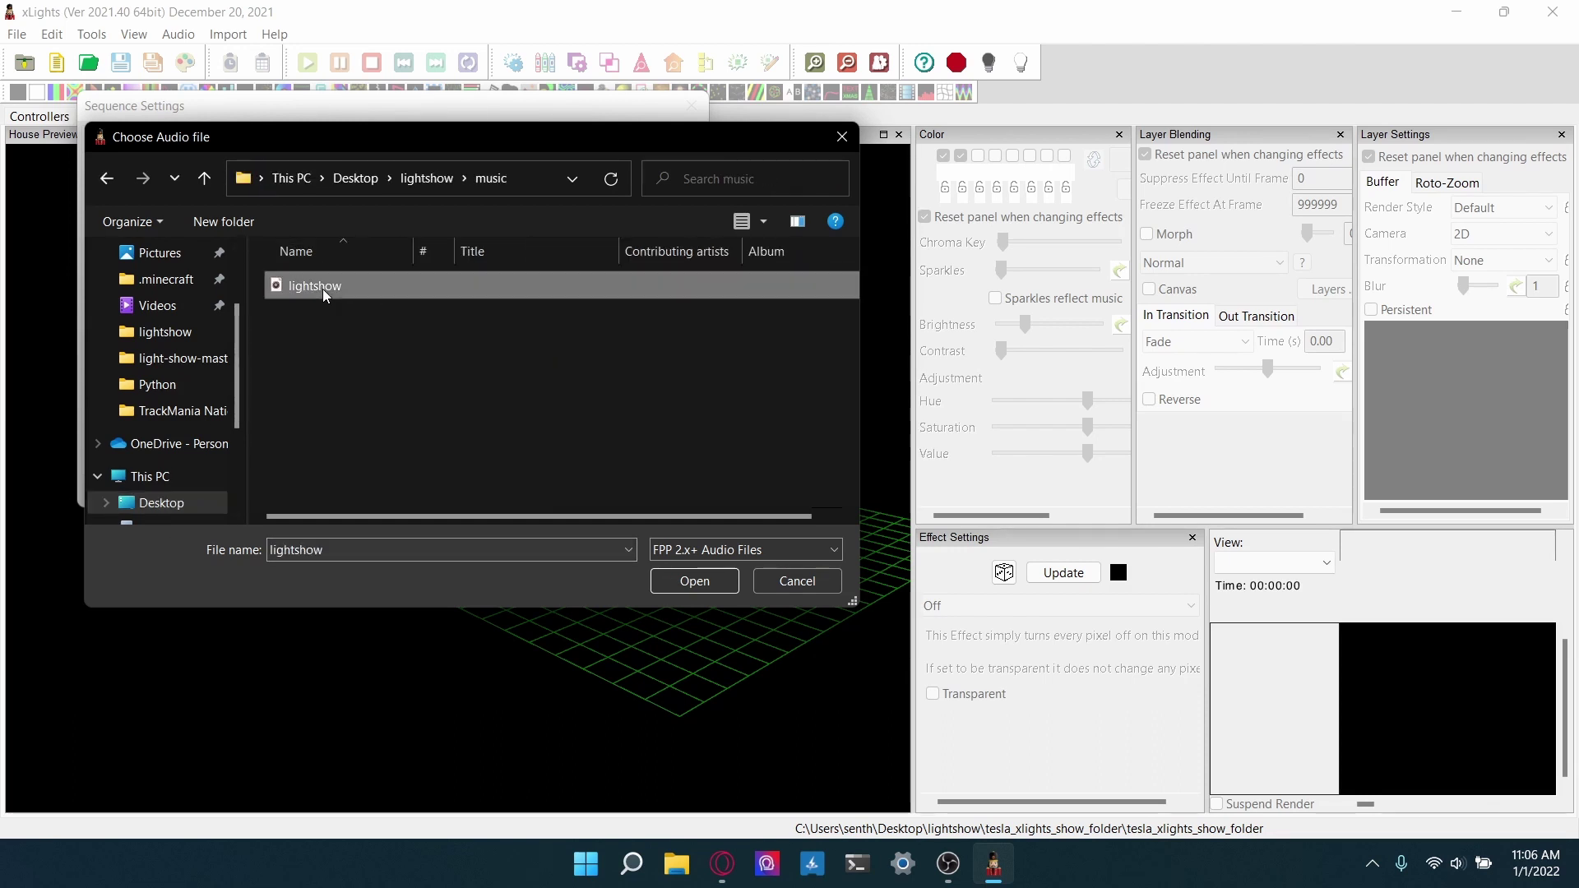
pyautogui.click(693, 580)
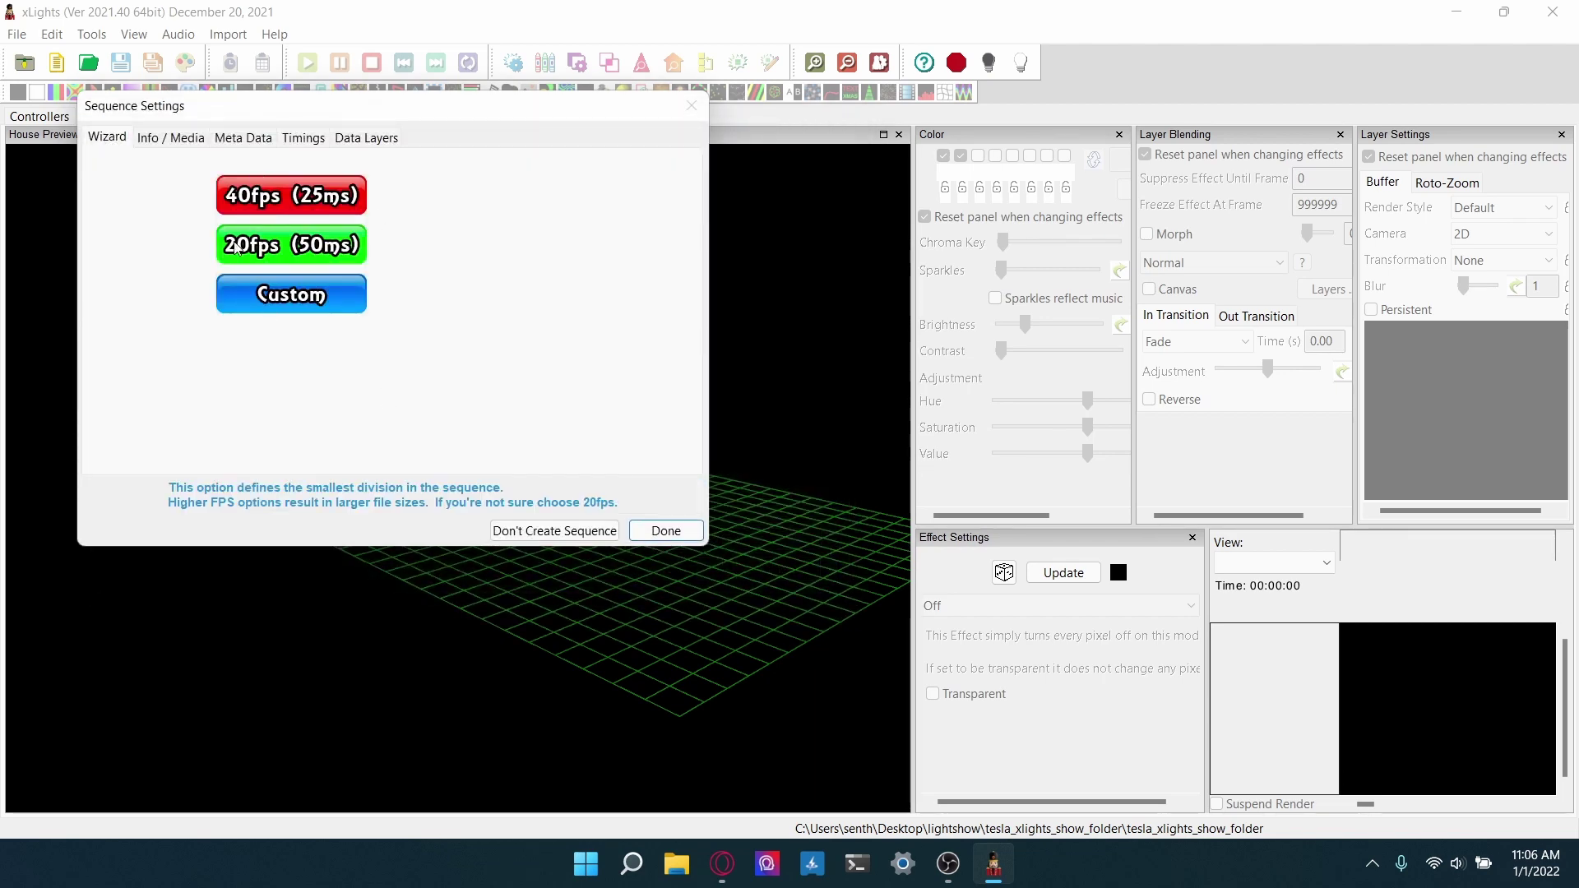
# Step: Set a custom frame interval of 20 ms (50 fps)
pyautogui.click(299, 288)
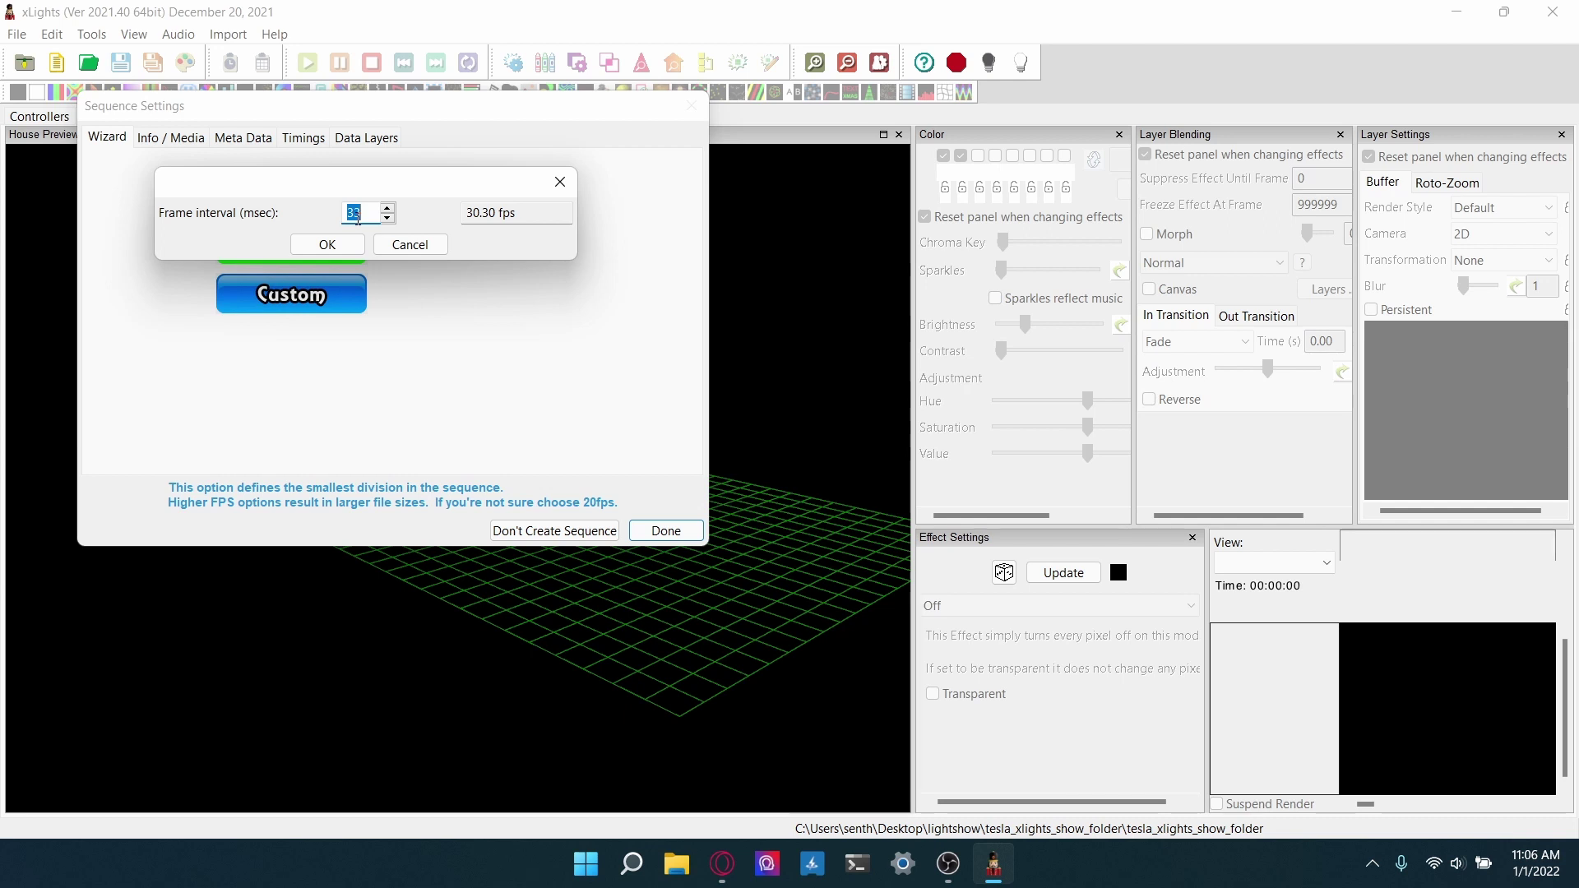
pyautogui.write('20')
pyautogui.click(312, 249)
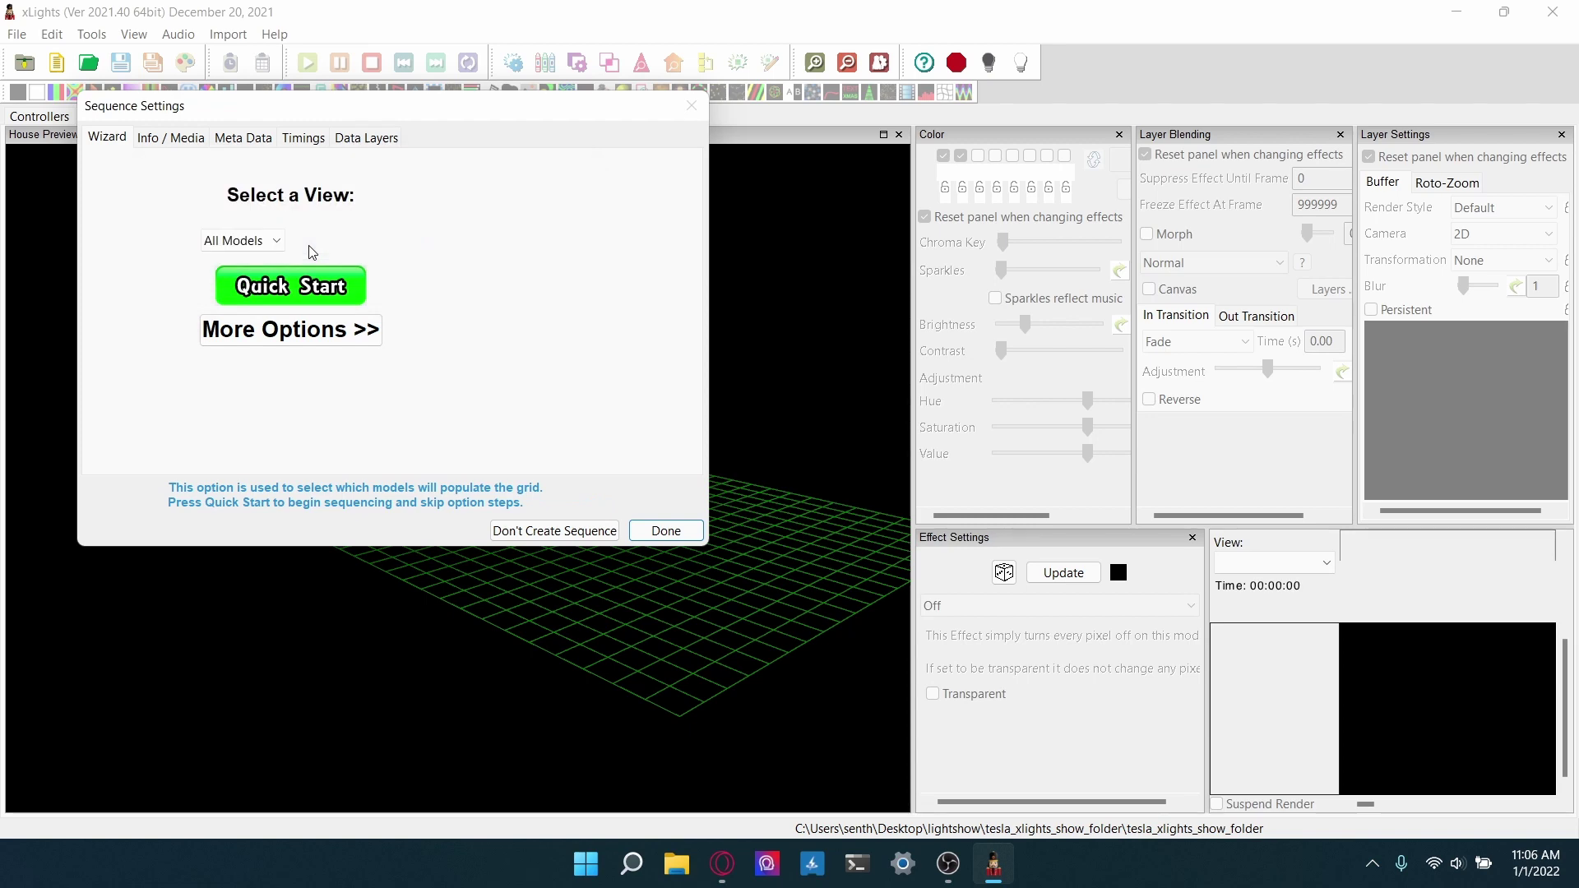
# Step: Quick Start the sequence with all models; close Effect Settings, Layer Blending and Layer Settings
pyautogui.click(279, 287)
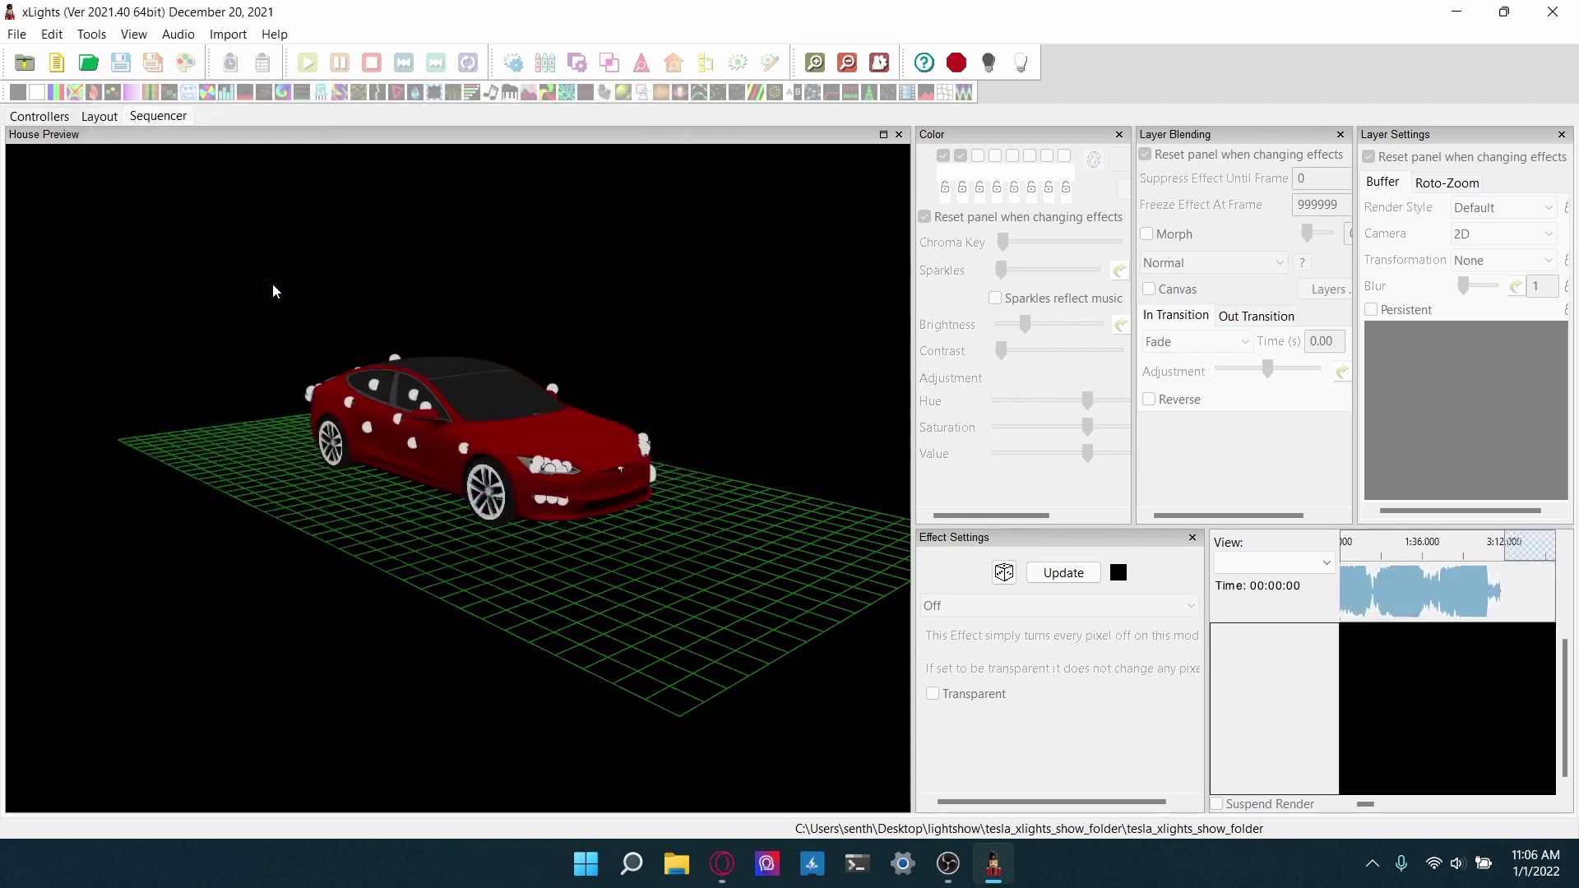
pyautogui.click(1193, 537)
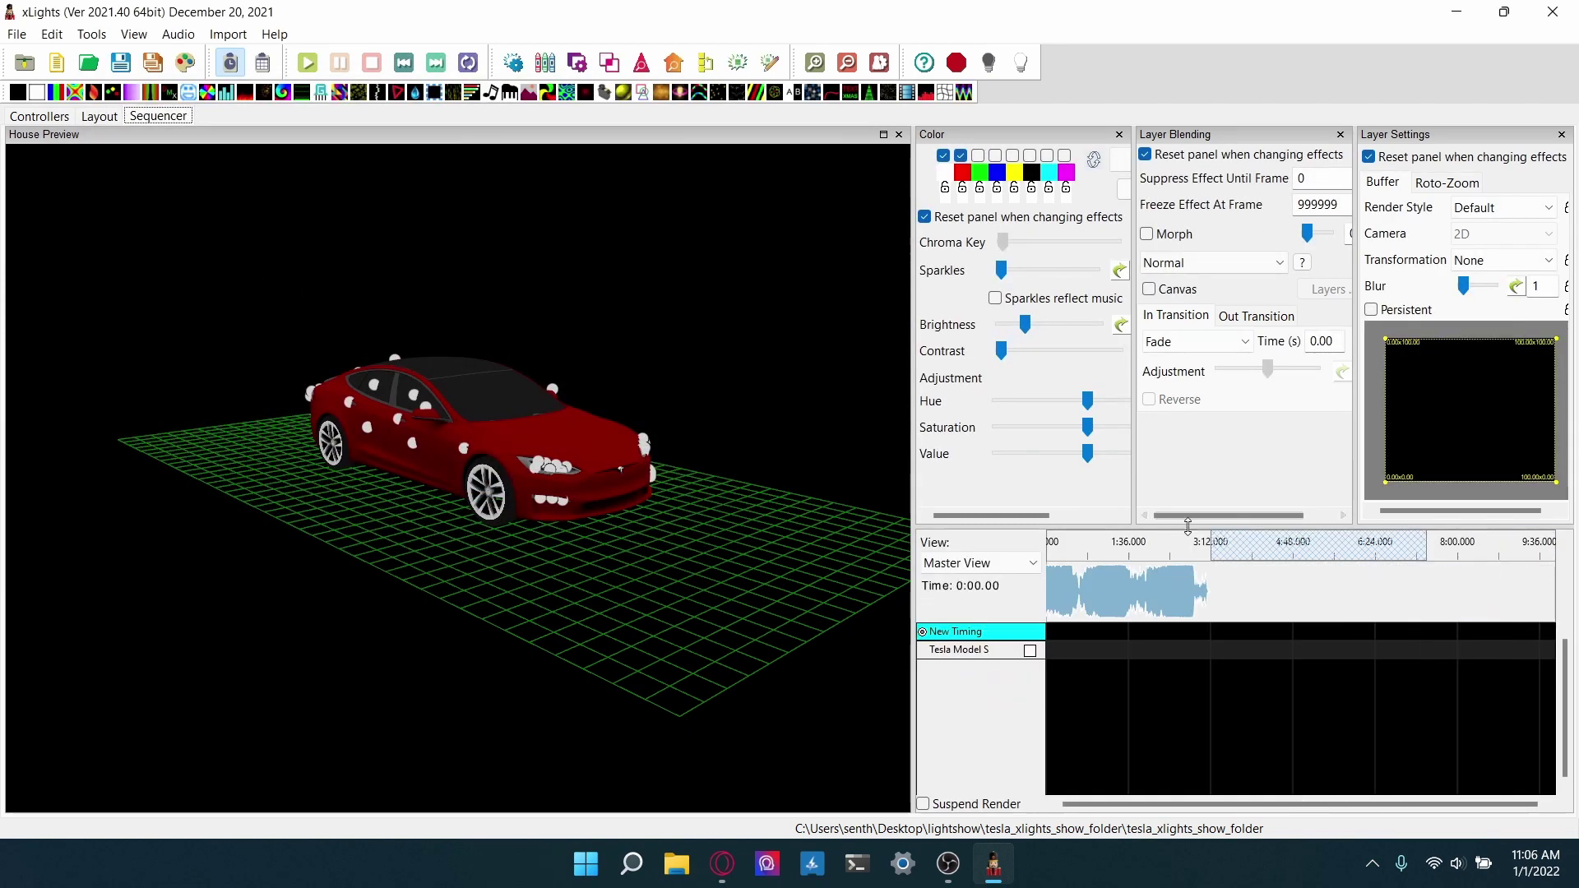
pyautogui.click(1341, 134)
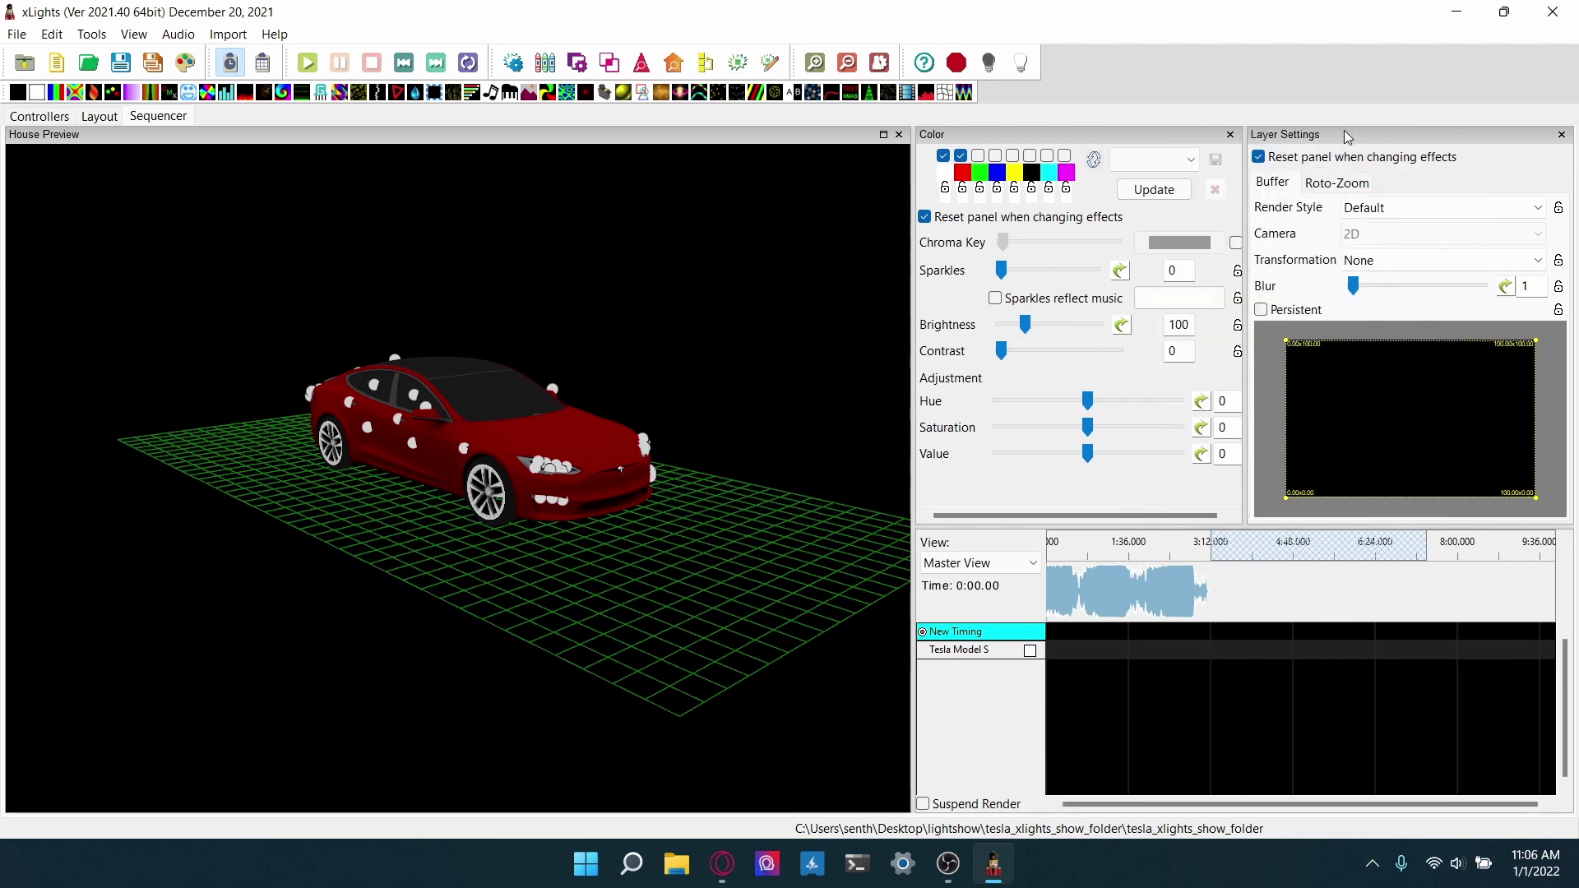
pyautogui.click(1561, 134)
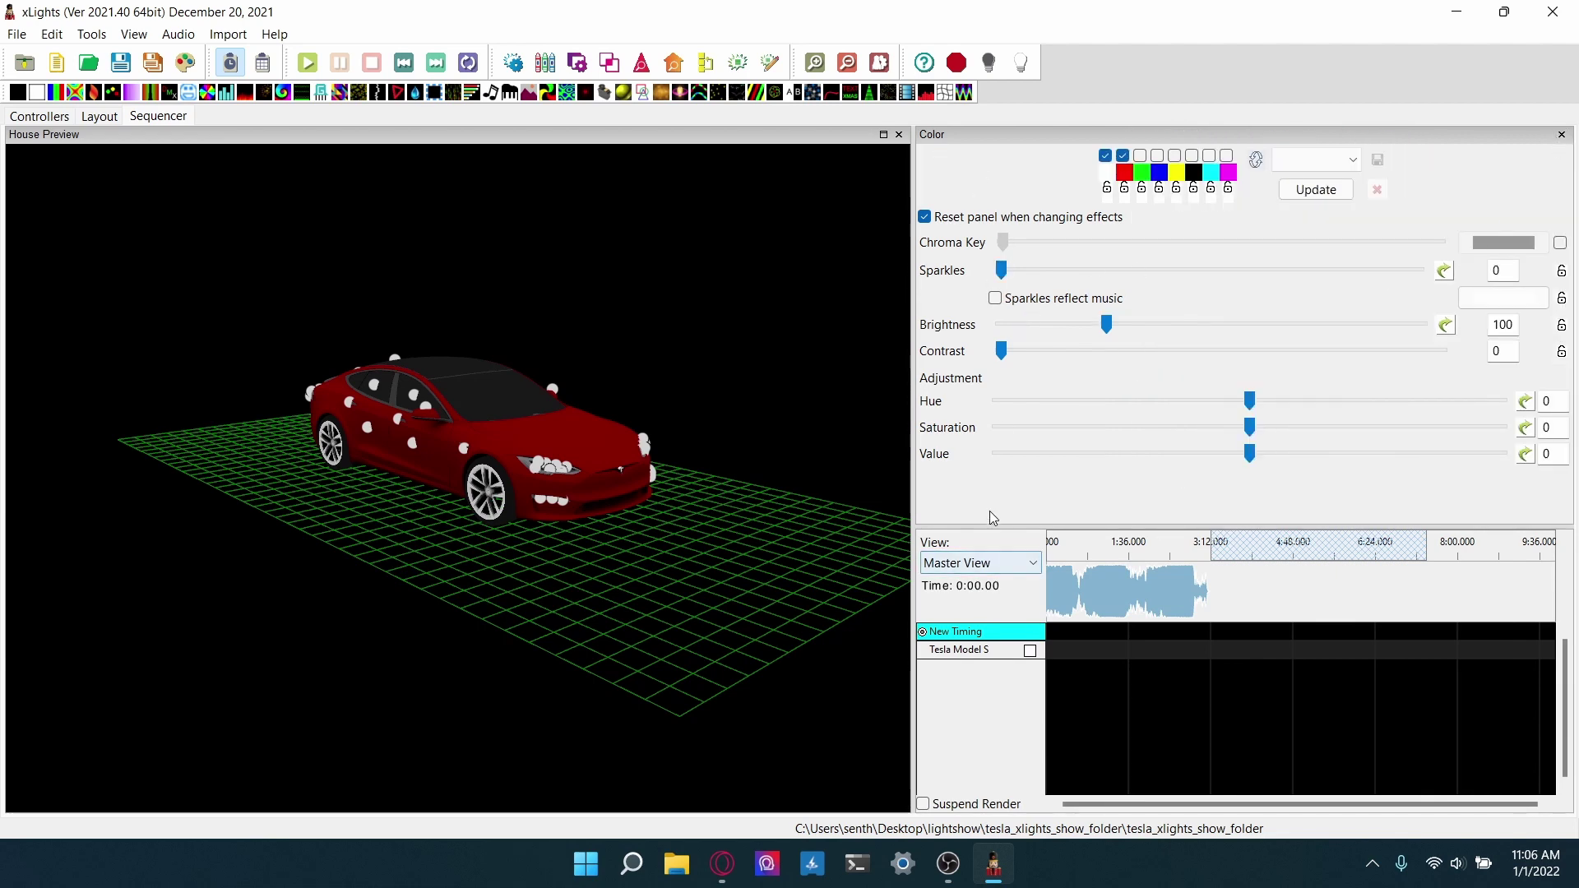
# Step: Widen the car's house preview, turn it to a front view, and zoom the timeline
pyautogui.moveTo(990, 460); pyautogui.dragTo(990, 462)
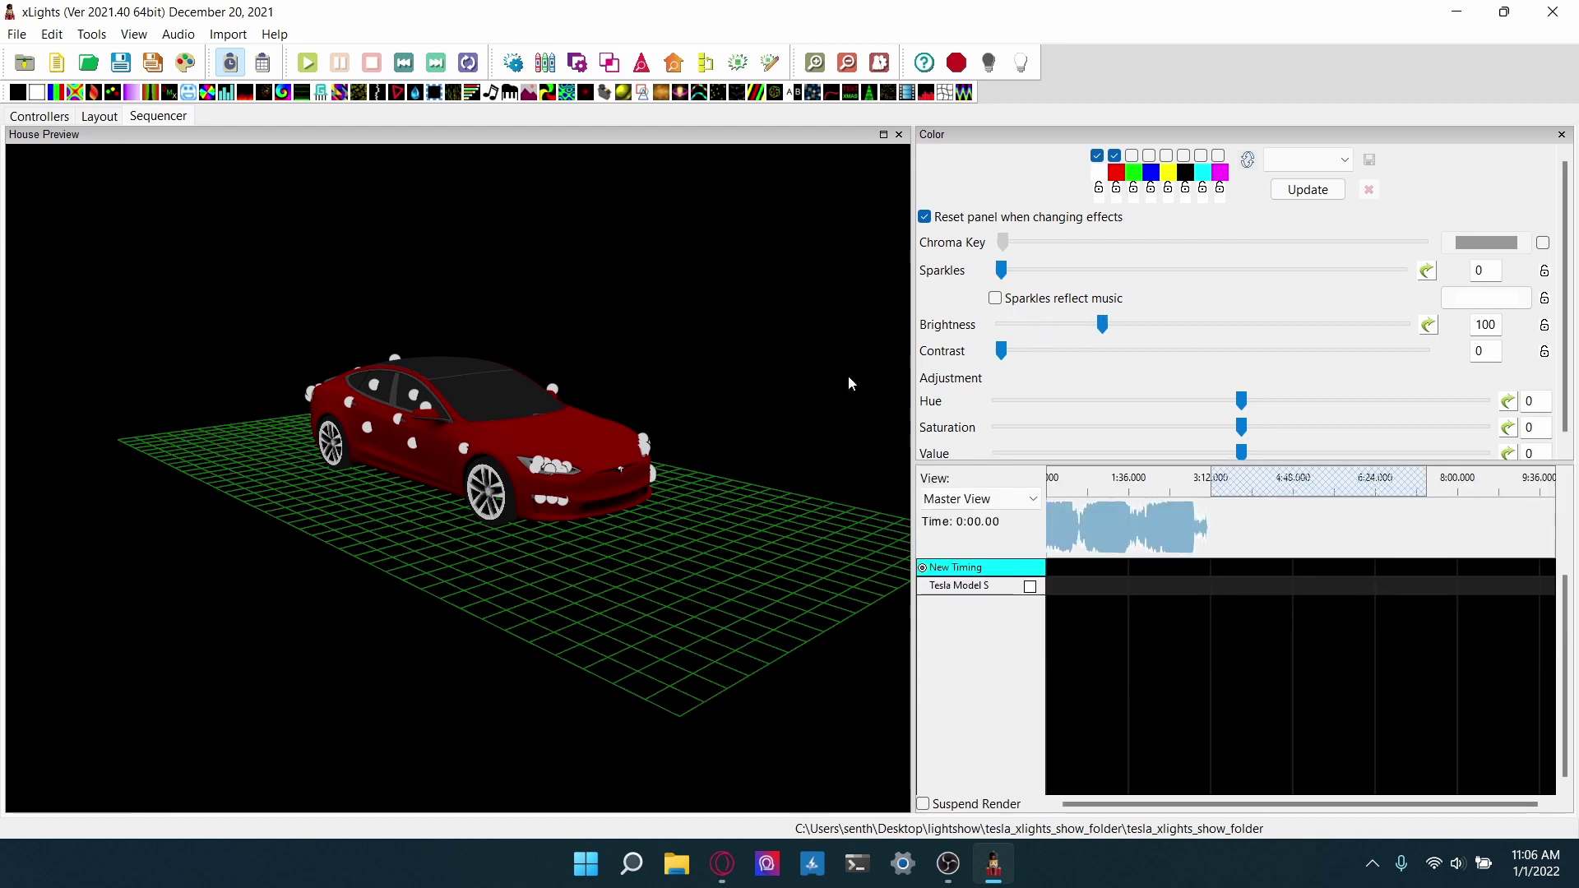
pyautogui.moveTo(910, 375); pyautogui.dragTo(949, 375)
pyautogui.moveTo(798, 510); pyautogui.dragTo(767, 540)
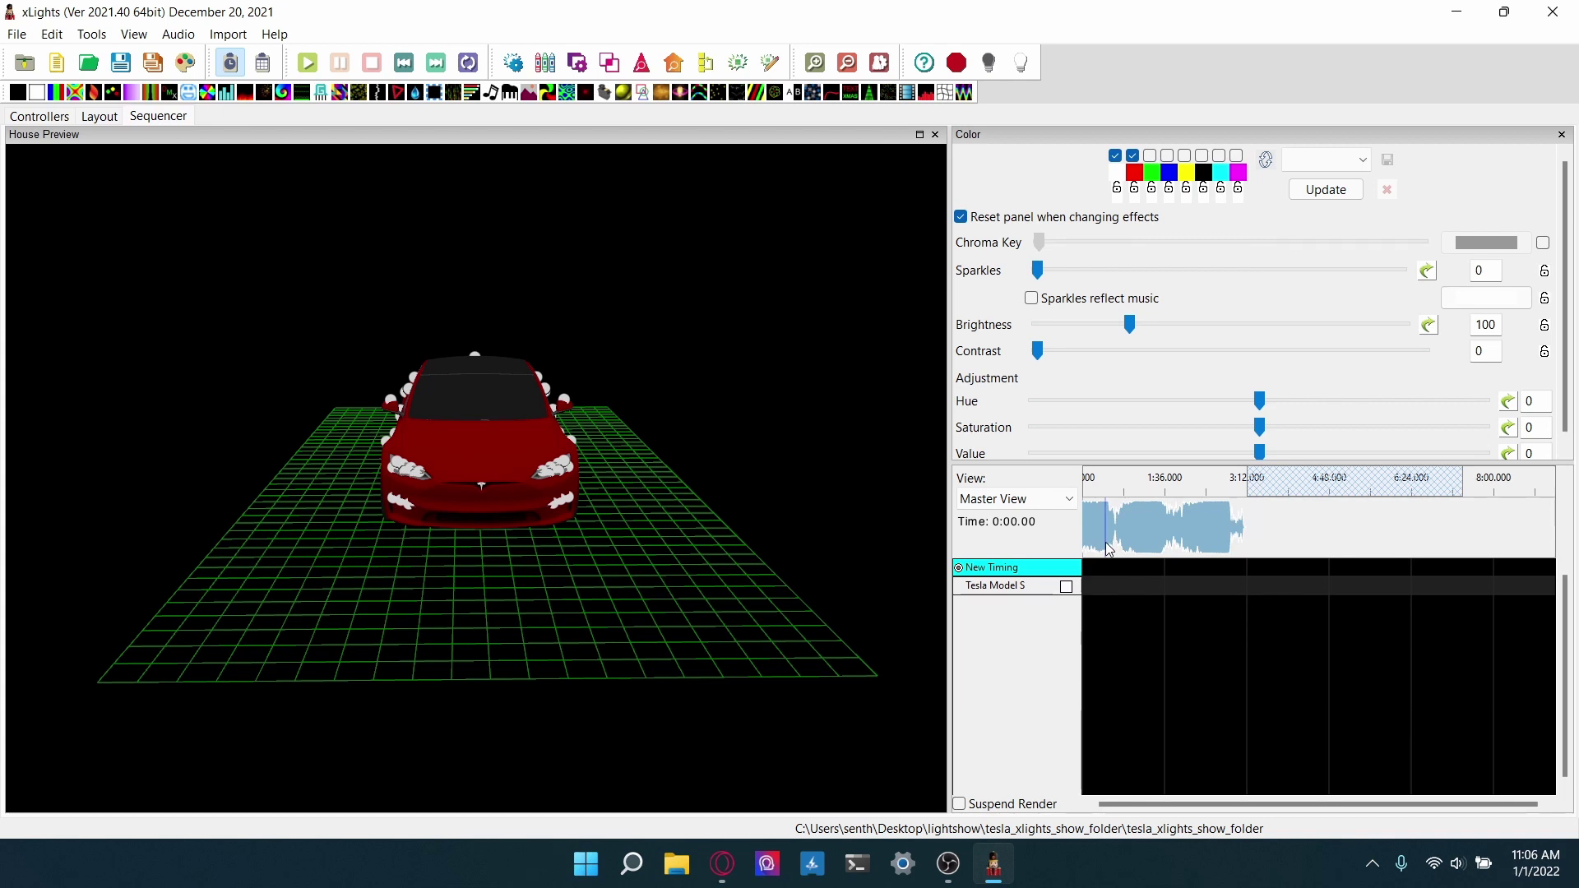
pyautogui.scroll(1, 1176, 513)
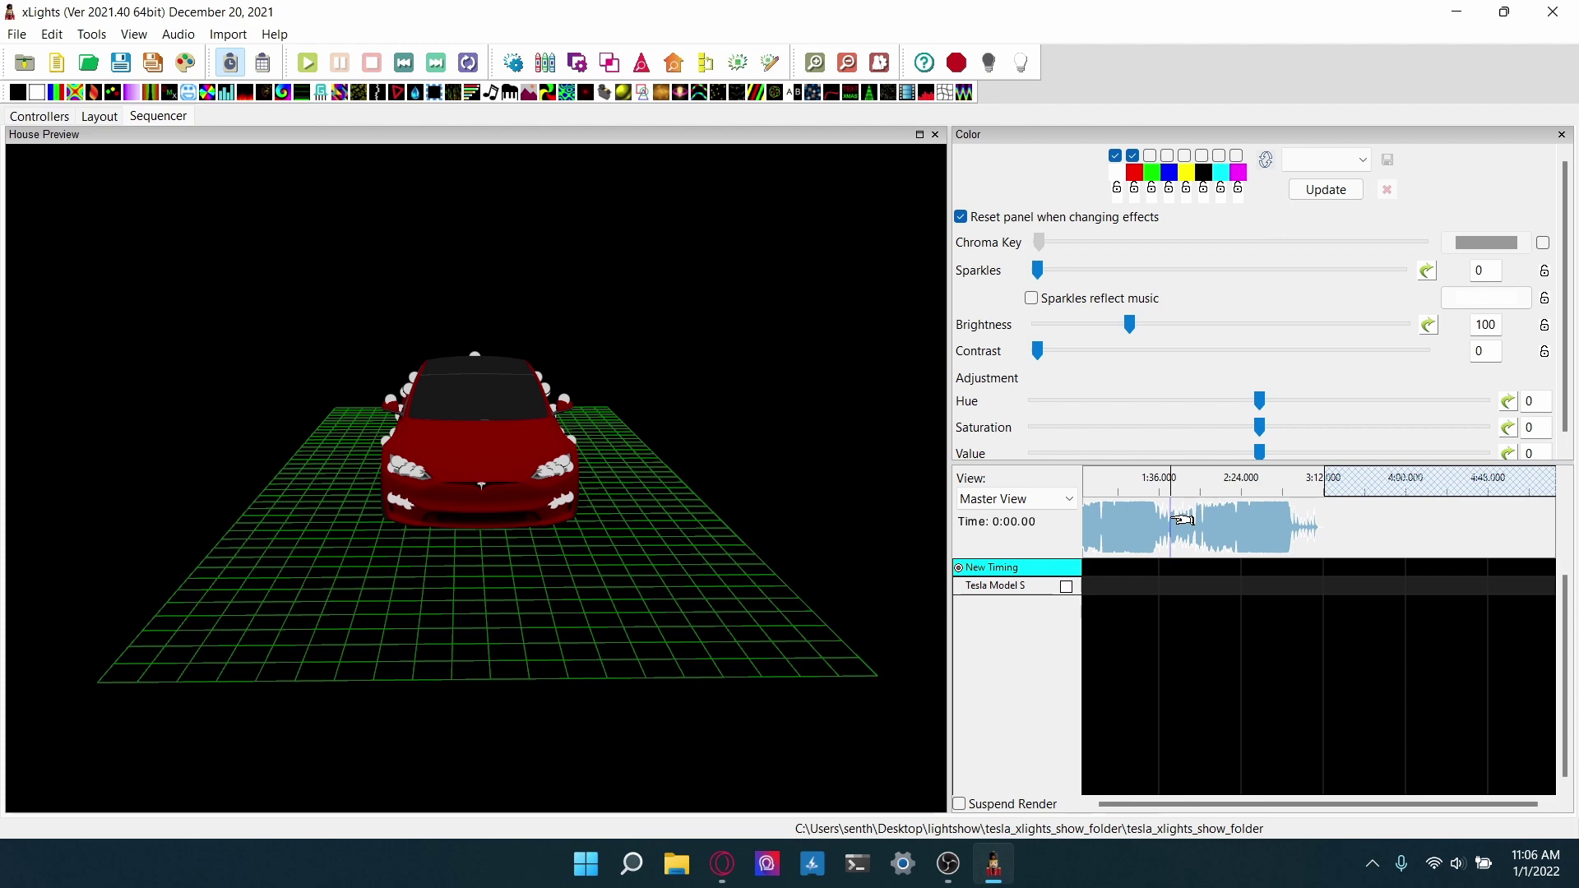
pyautogui.scroll(1, 1182, 520)
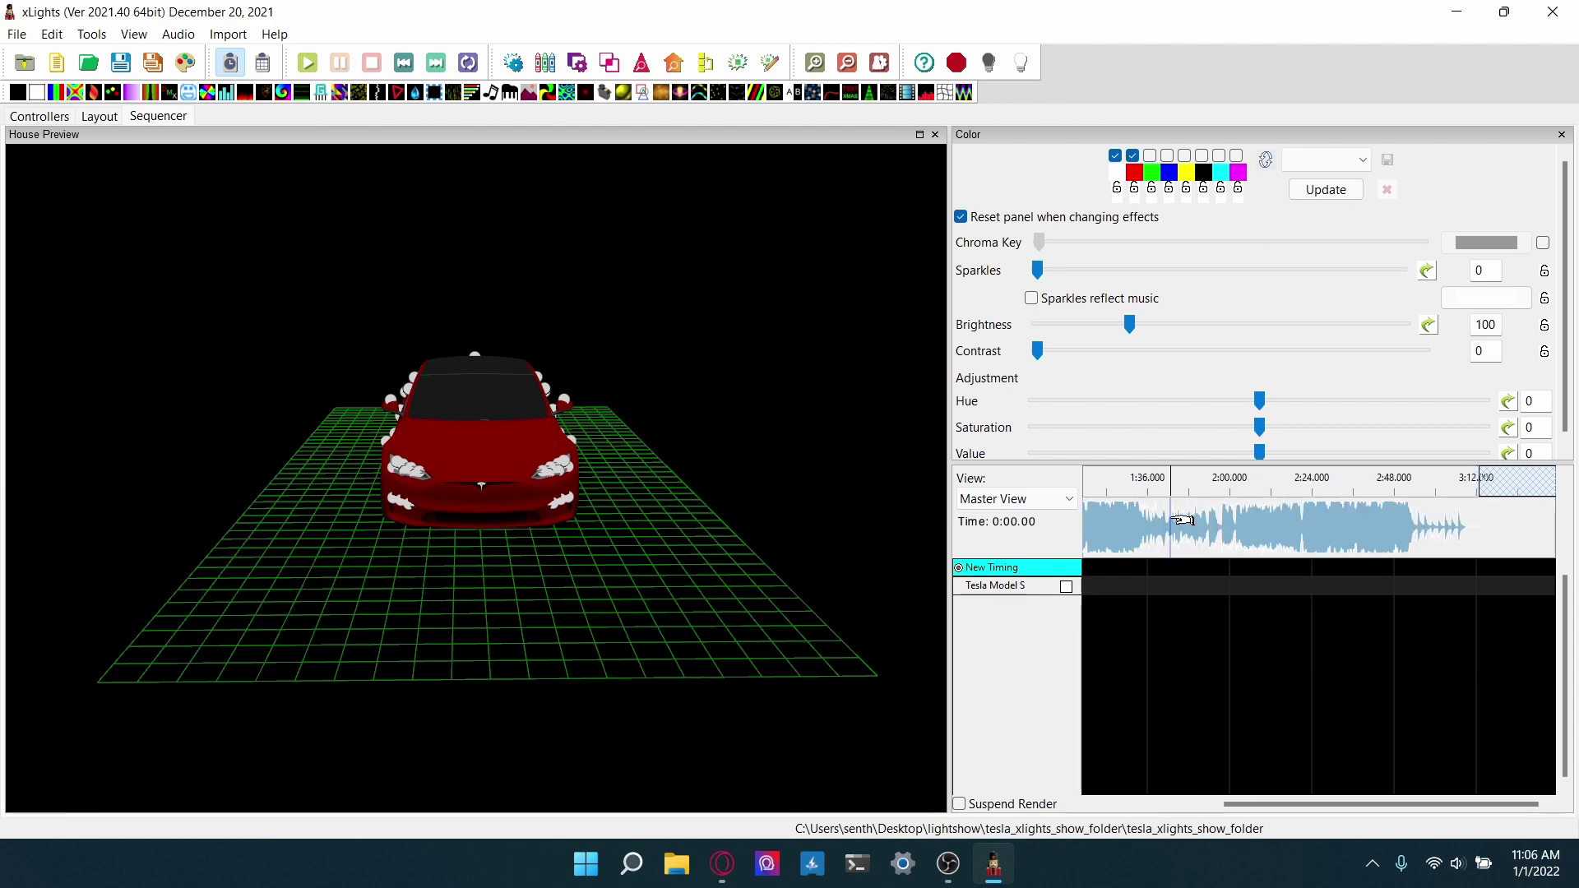
pyautogui.scroll(-1, 1180, 510)
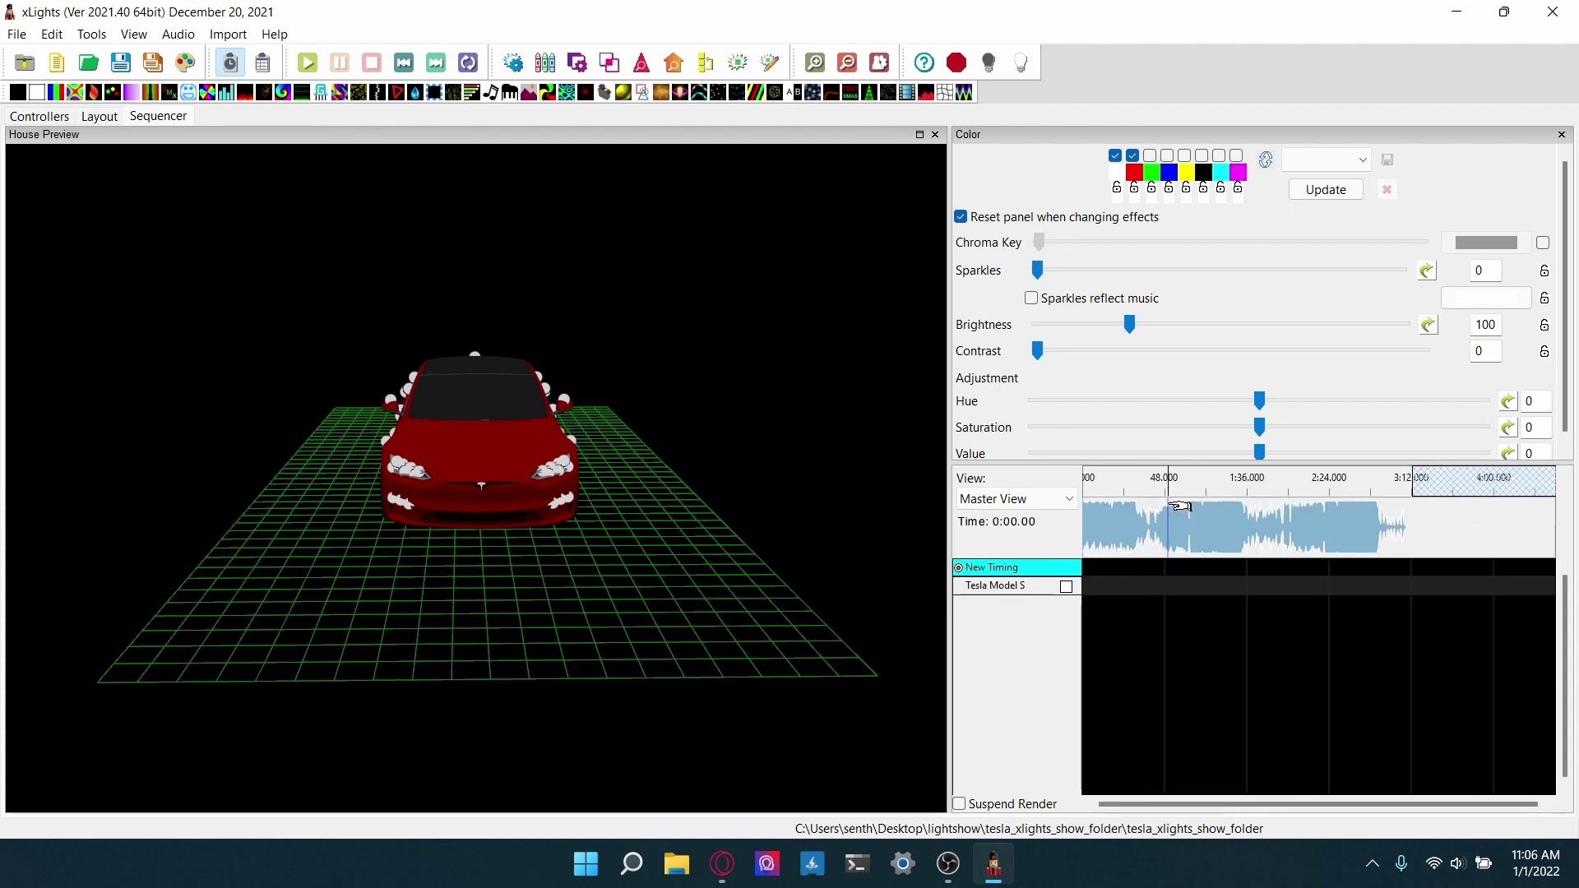
pyautogui.scroll(5, 1180, 506)
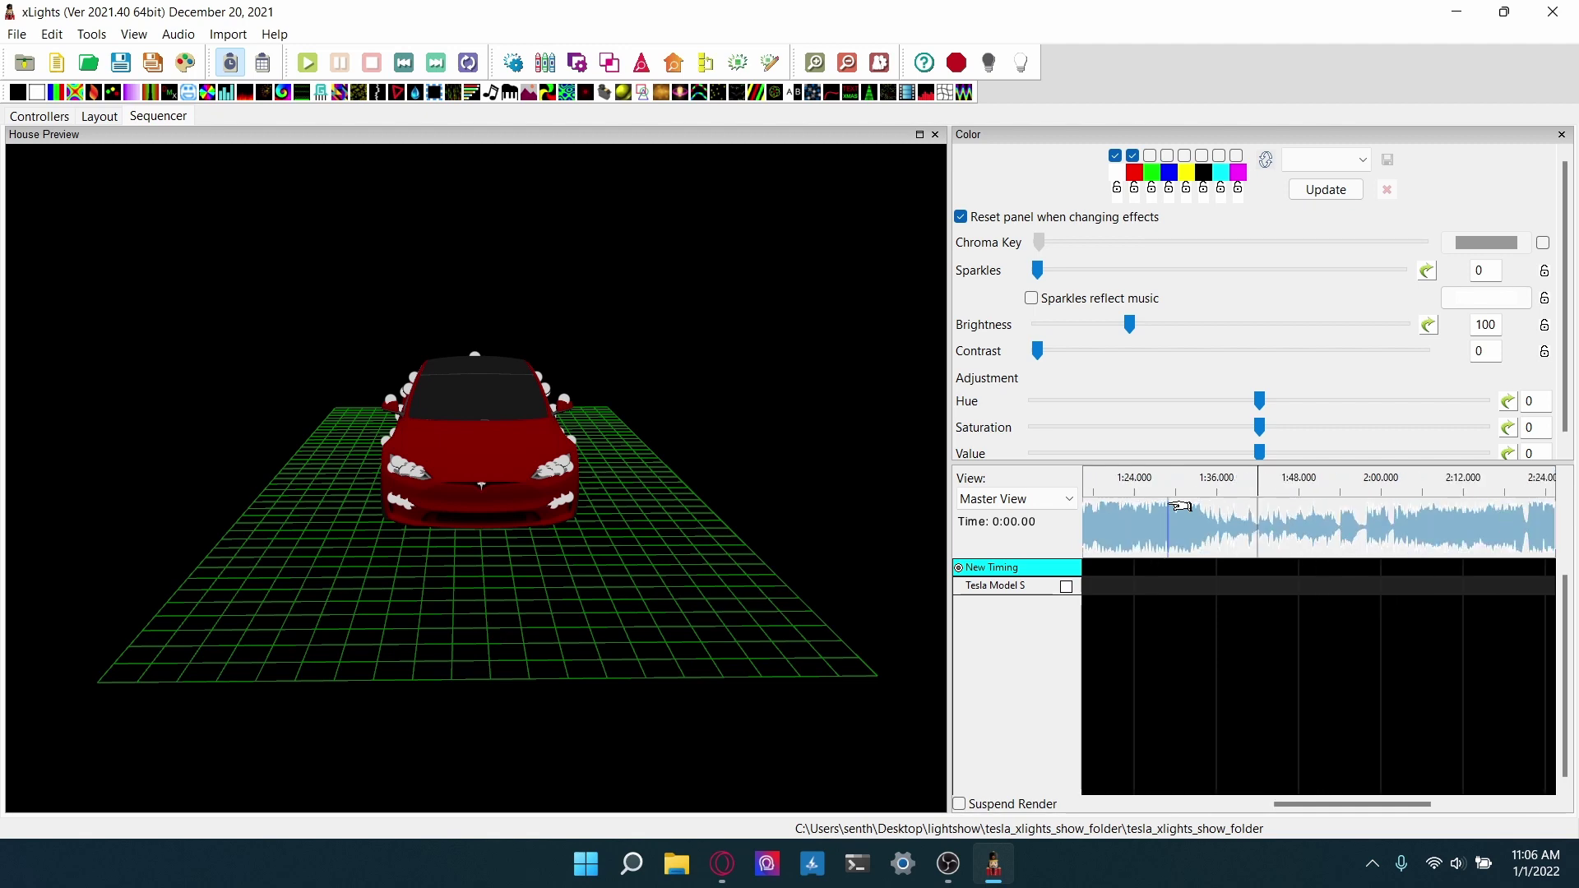
pyautogui.scroll(2, 1182, 510)
pyautogui.moveTo(1334, 805); pyautogui.dragTo(1103, 805)
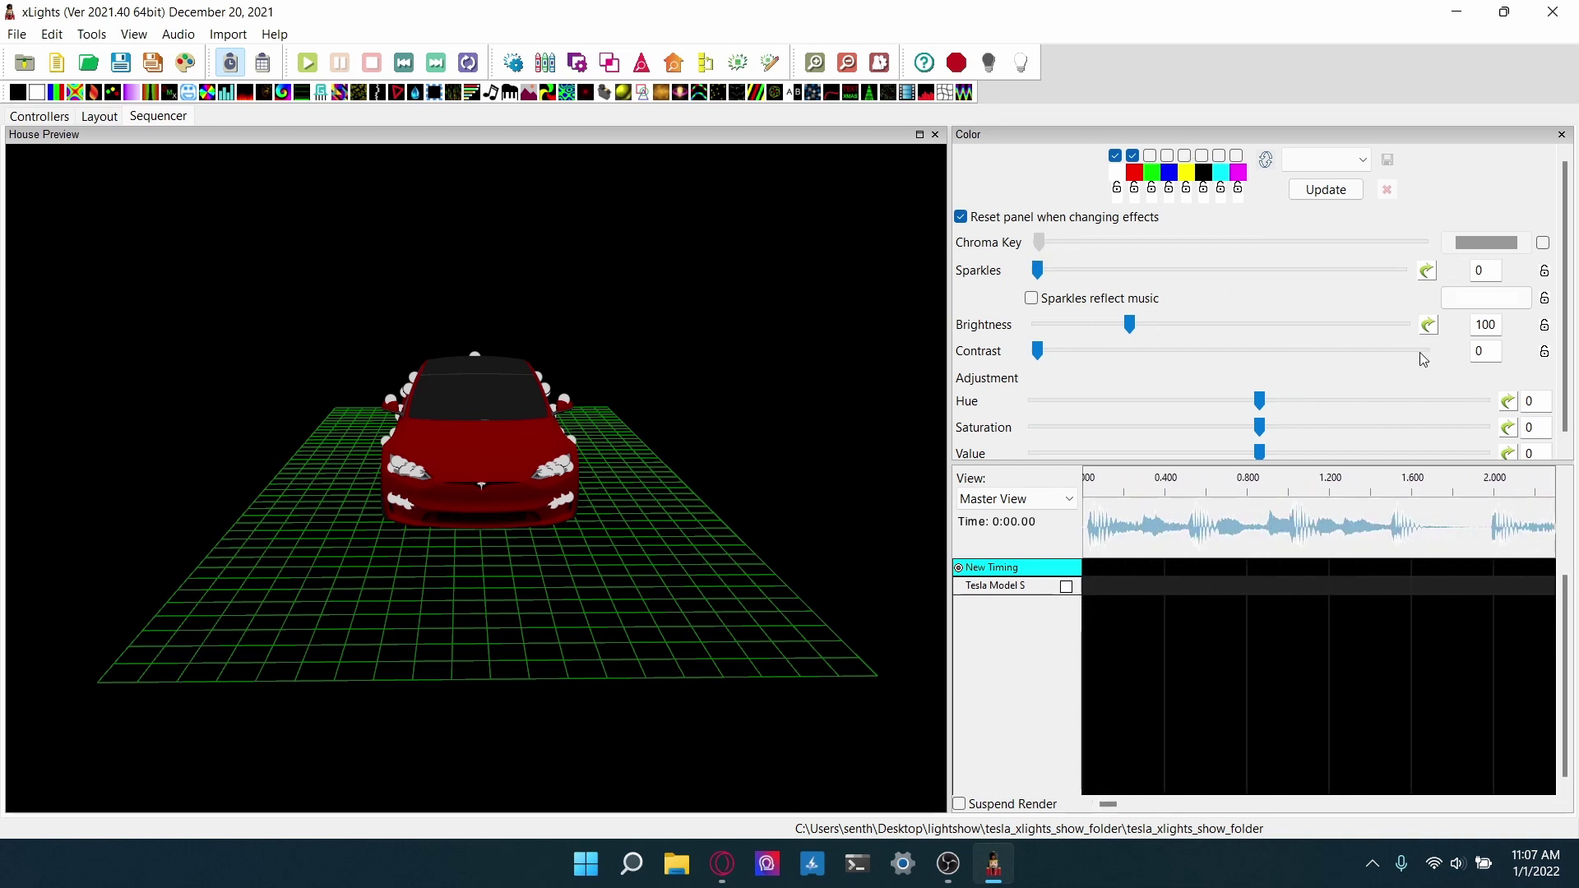
# Step: Close the Color panel, then play the song to 0:15 and pause
pyautogui.click(1562, 135)
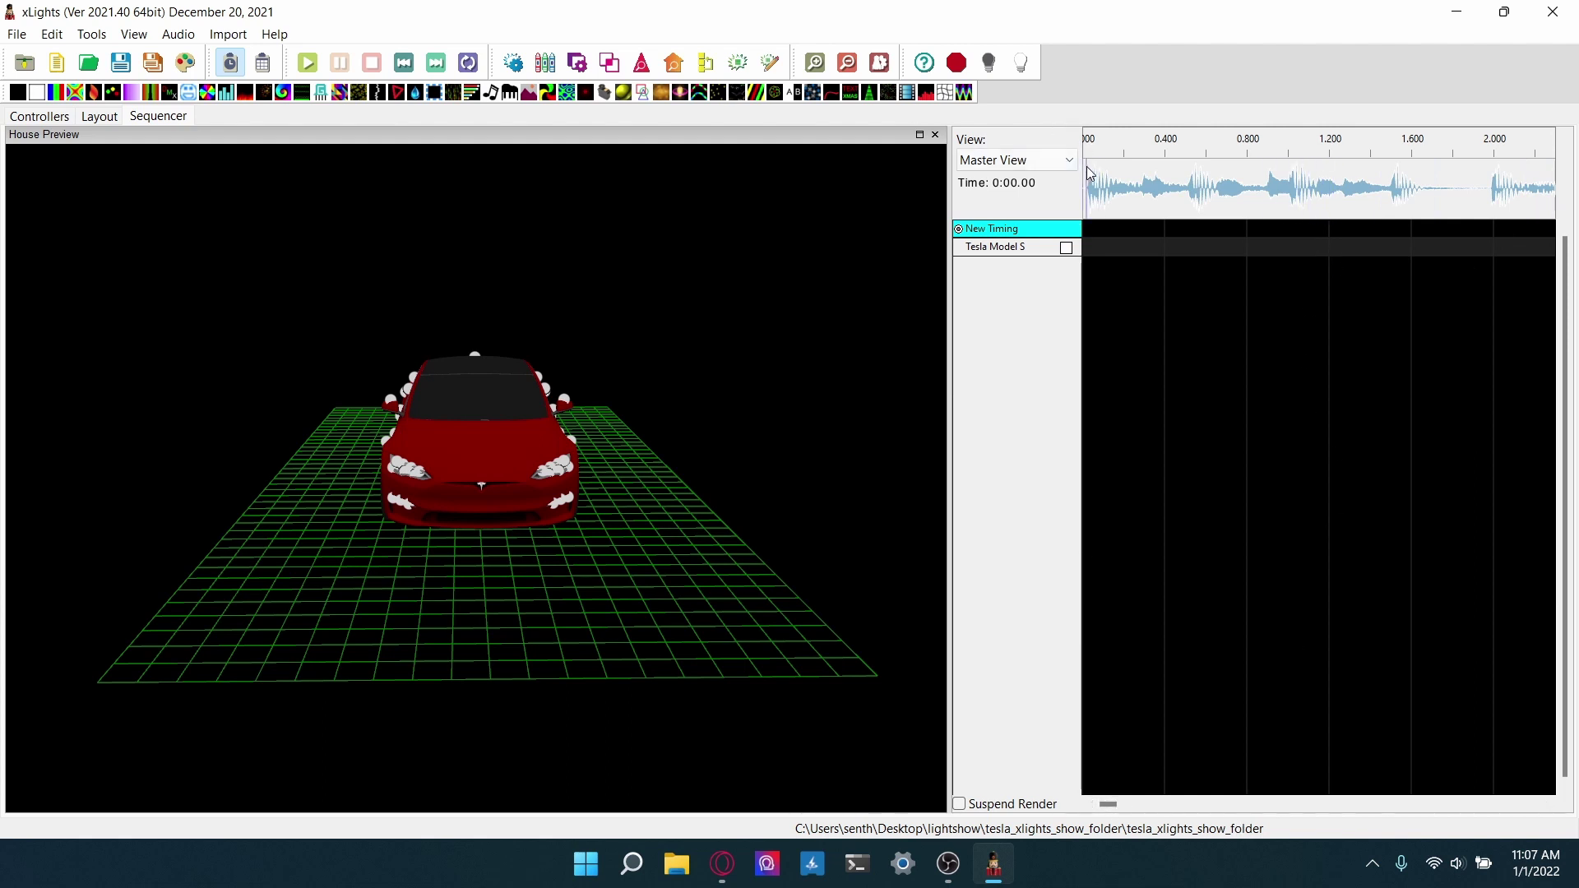
pyautogui.click(314, 57)
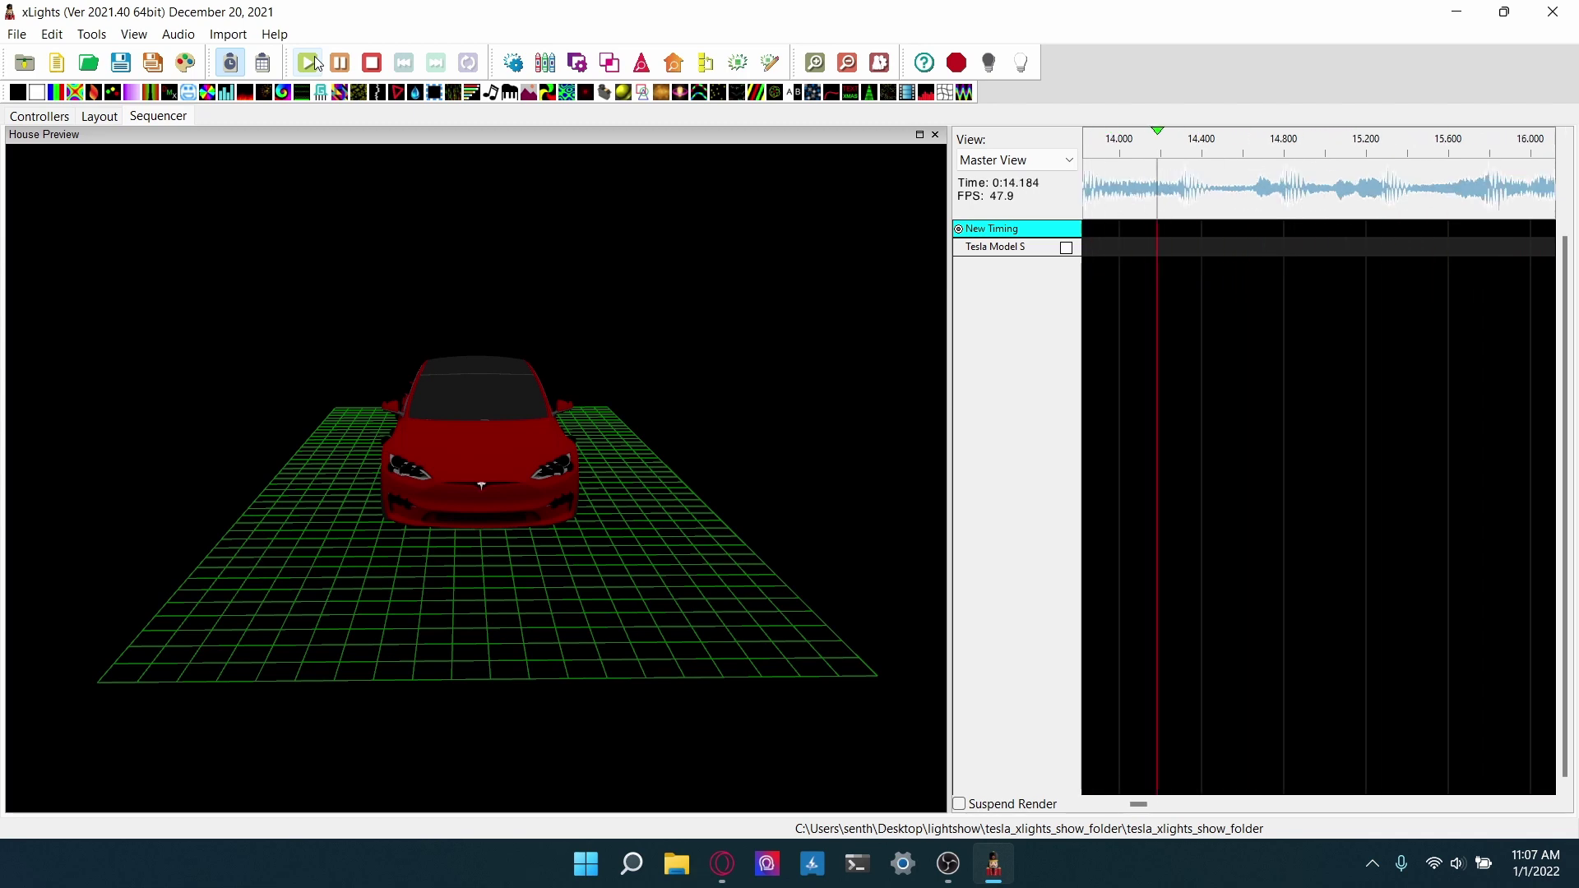
pyautogui.press('space')
pyautogui.moveTo(526, 609); pyautogui.dragTo(758, 532)
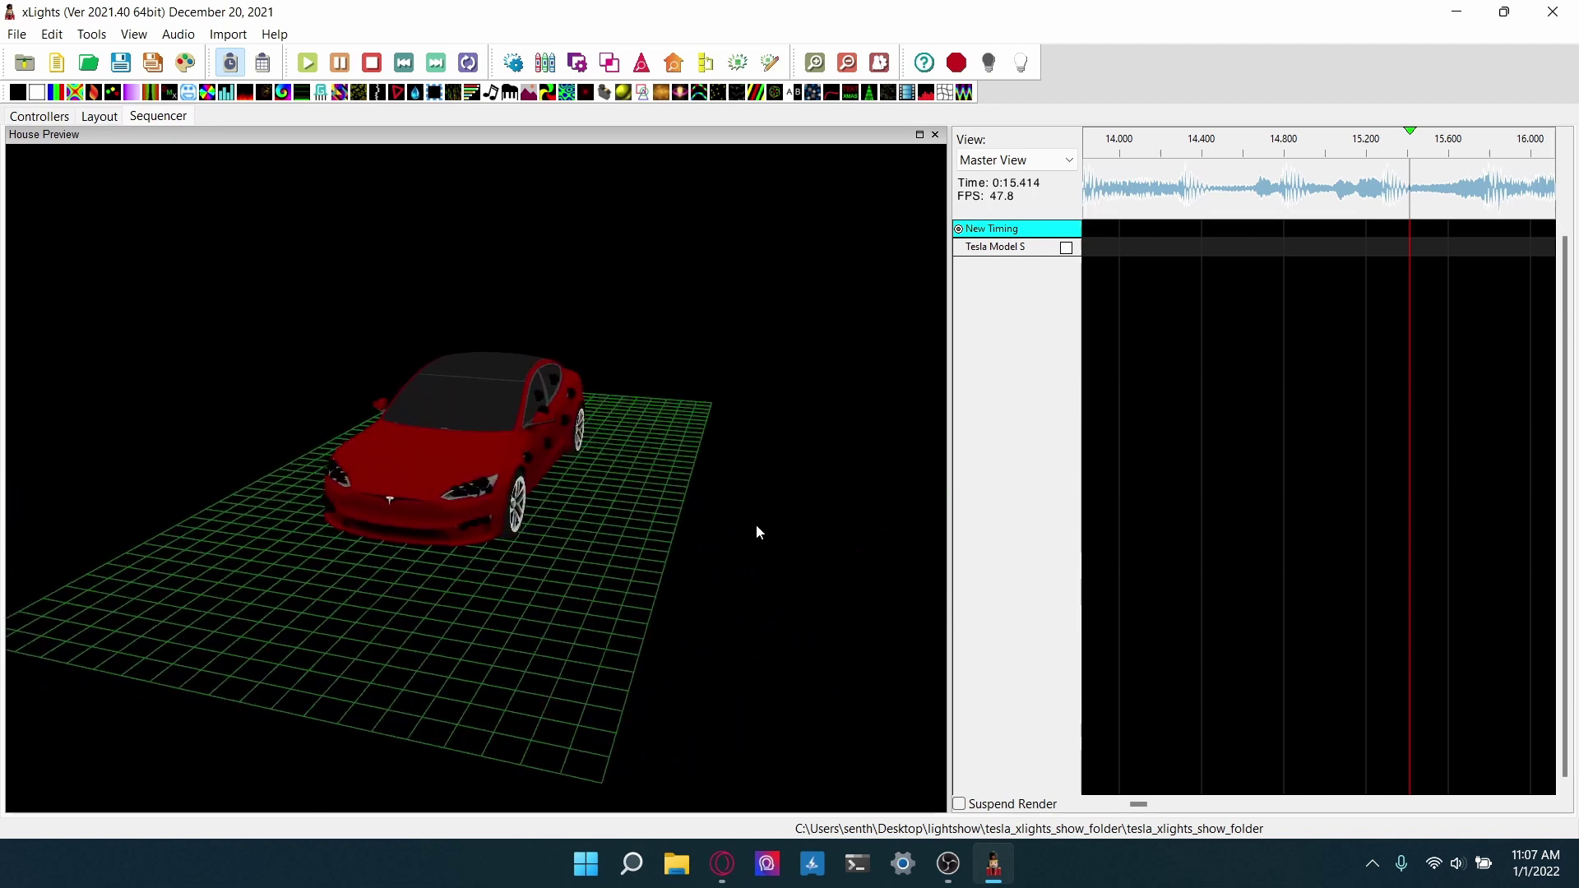
pyautogui.click(1066, 249)
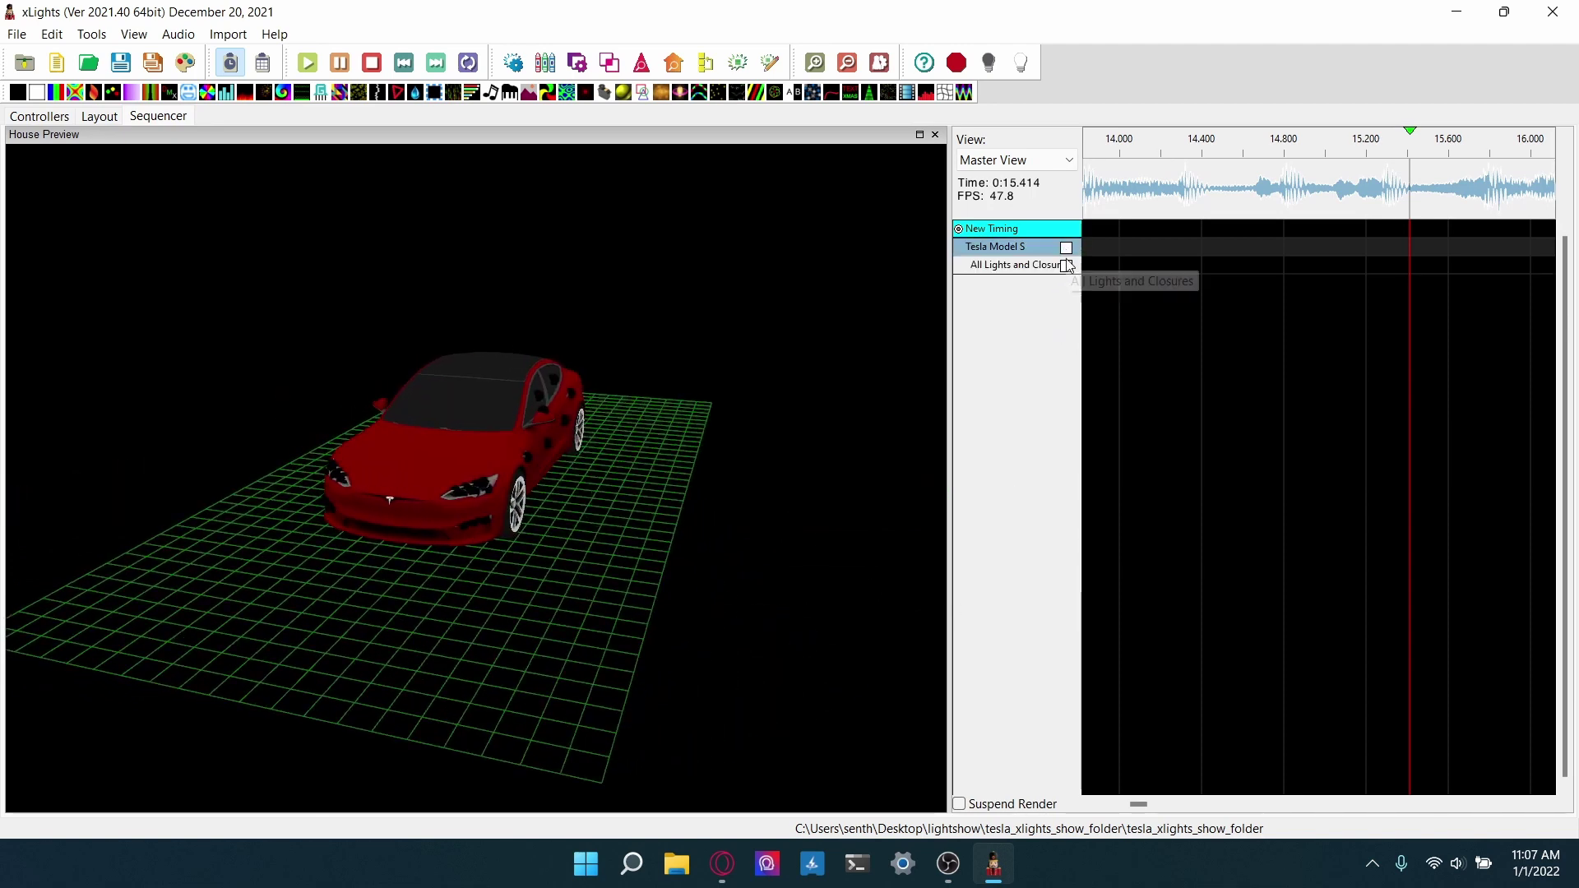
pyautogui.click(1065, 266)
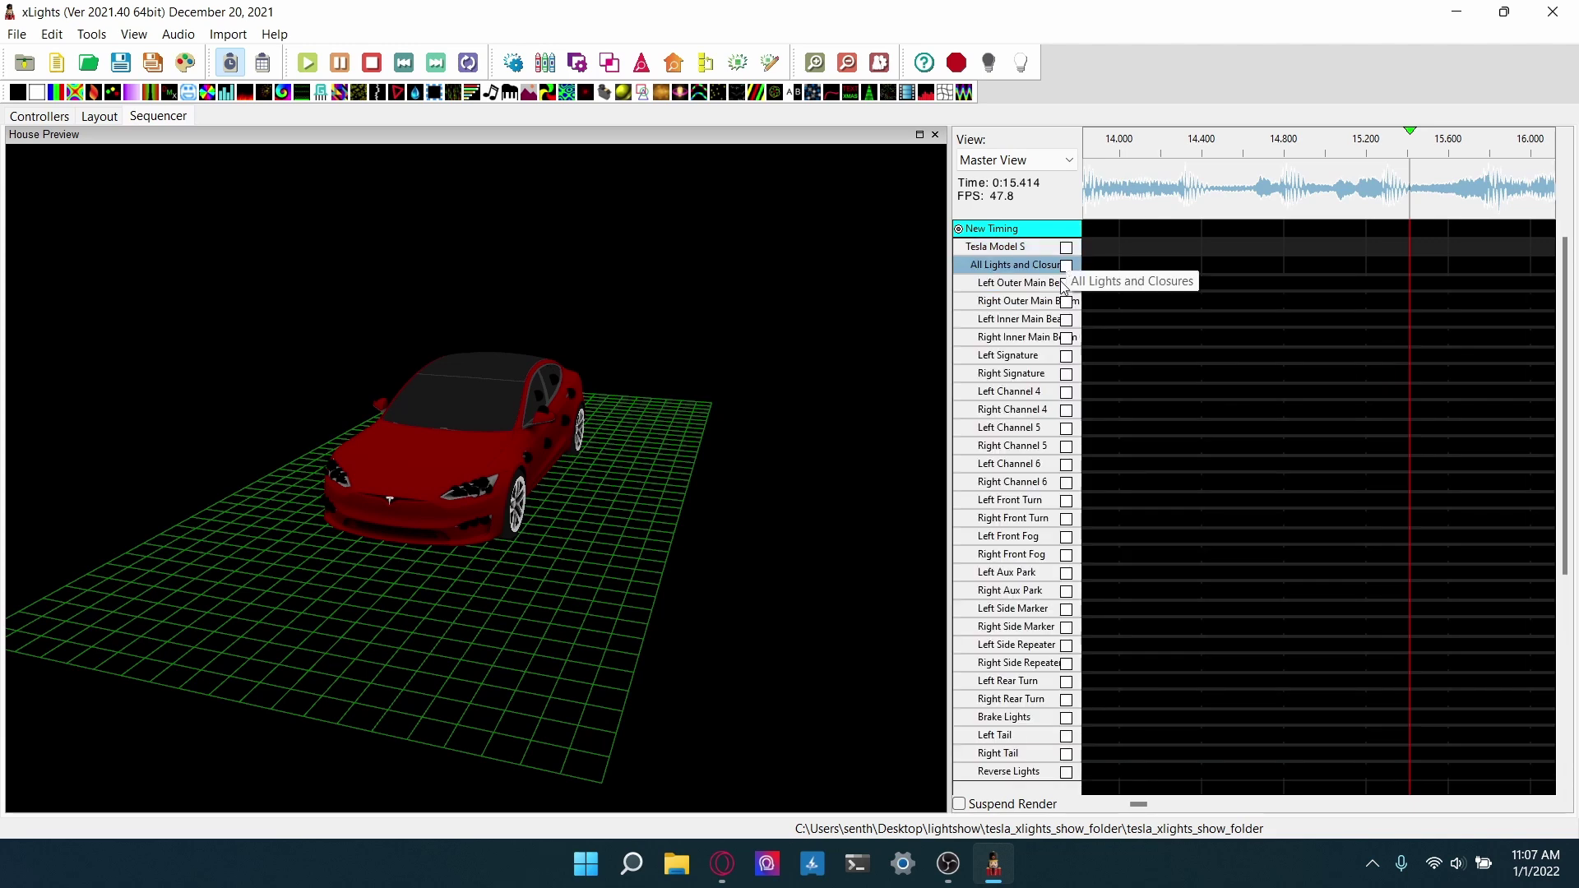
pyautogui.scroll(-3, 1041, 362)
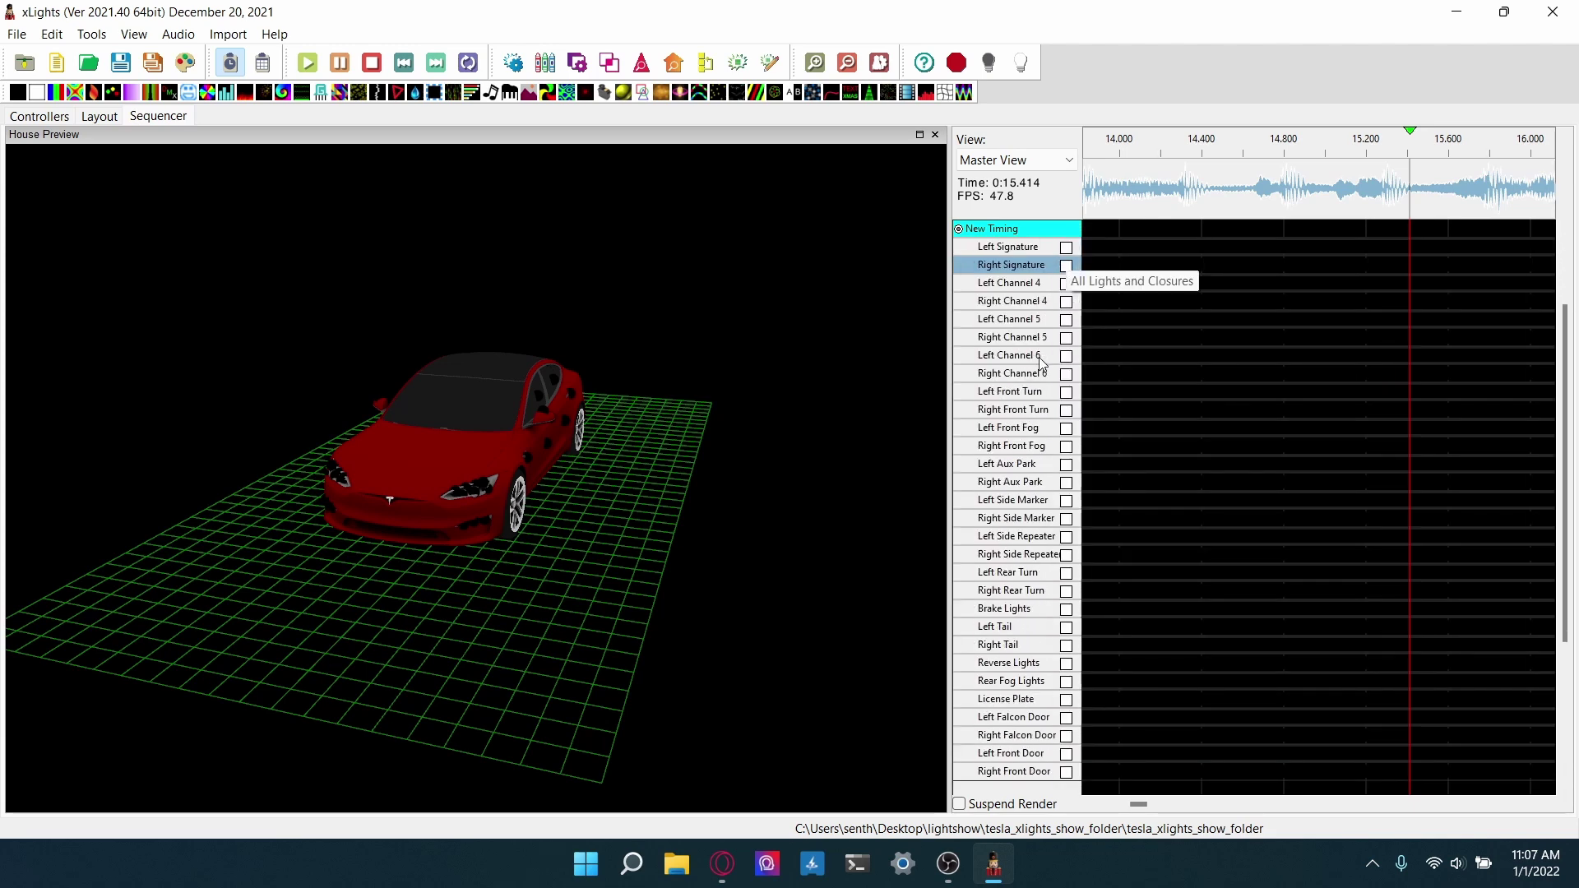
pyautogui.scroll(-3, 1041, 362)
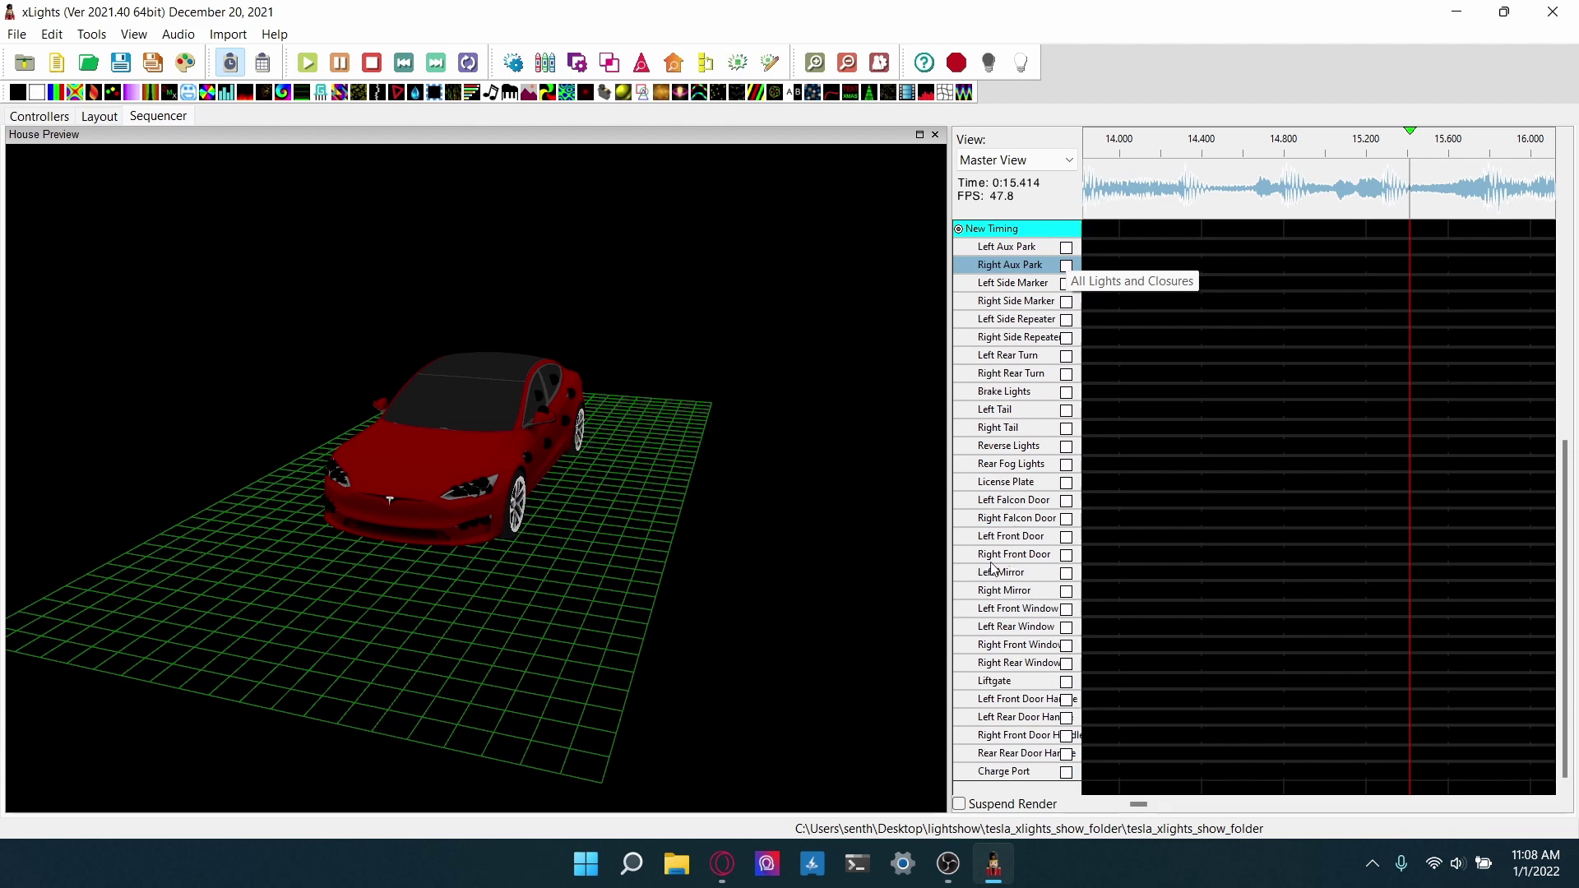
pyautogui.scroll(6, 1014, 565)
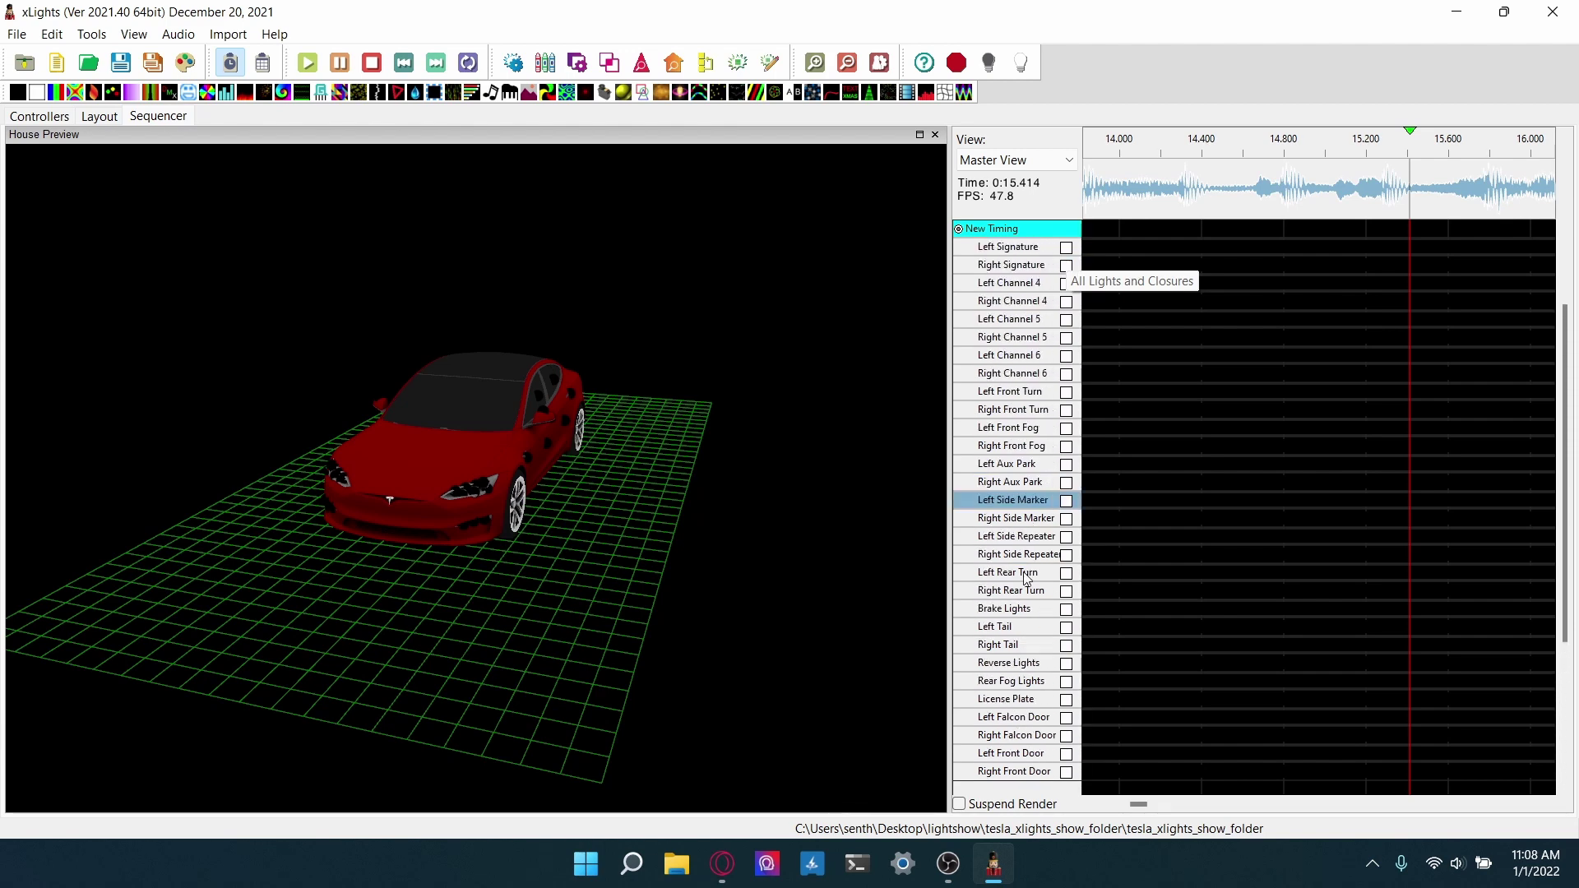
pyautogui.scroll(1, 1026, 578)
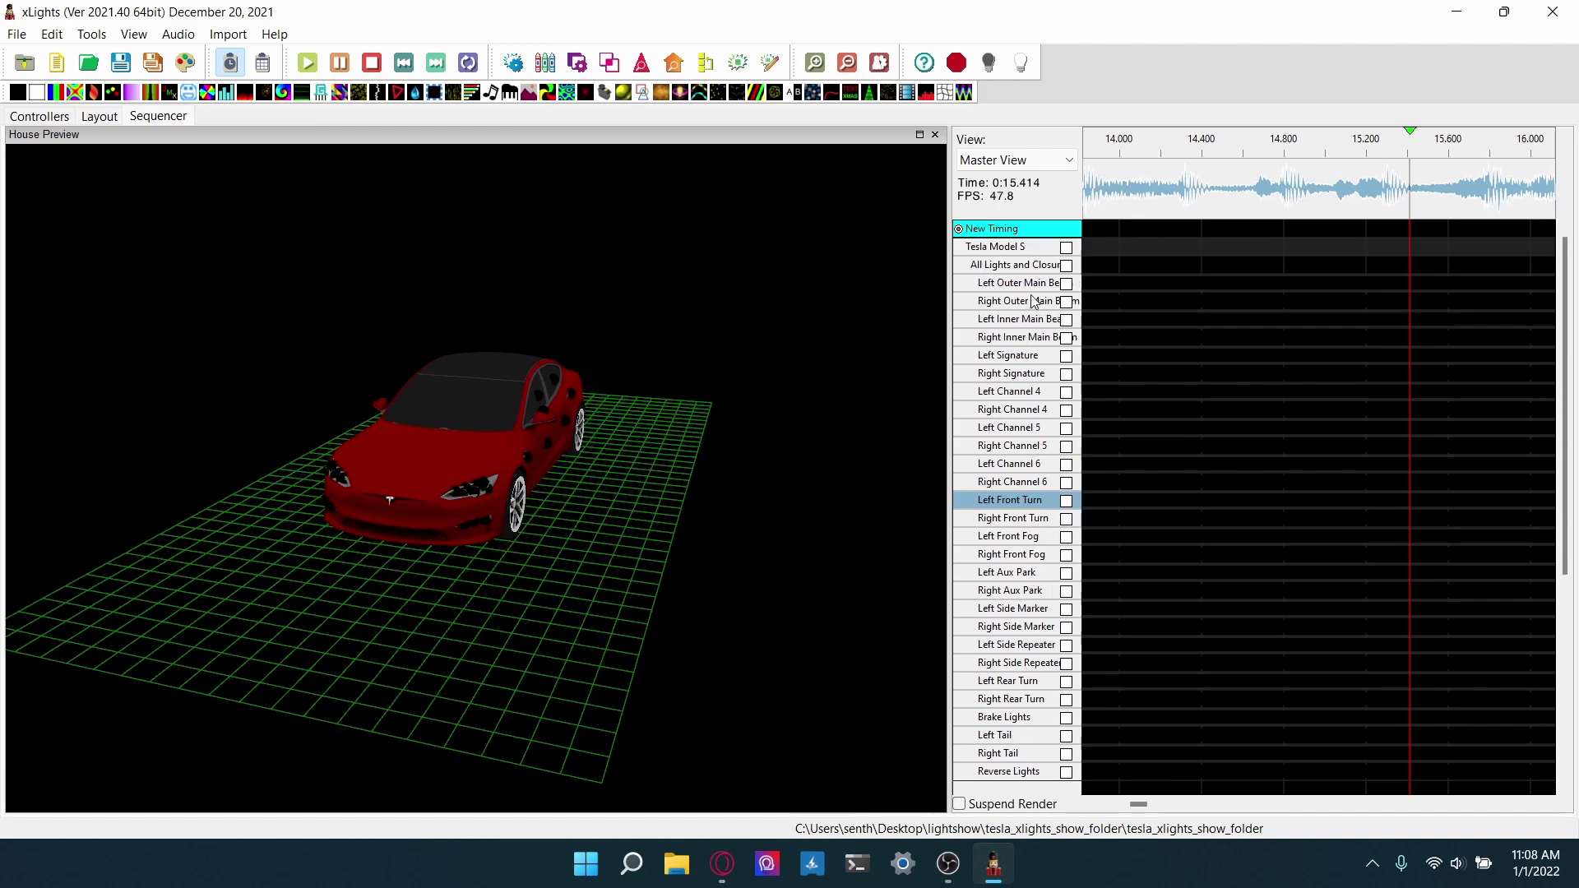
# Step: Test an On effect on Left Outer Main Beam with playback, then delete it
pyautogui.moveTo(193, 568)
pyautogui.mouseDown()
pyautogui.moveTo(280, 563)
pyautogui.moveTo(243, 550)
pyautogui.moveTo(197, 564)
pyautogui.mouseUp()
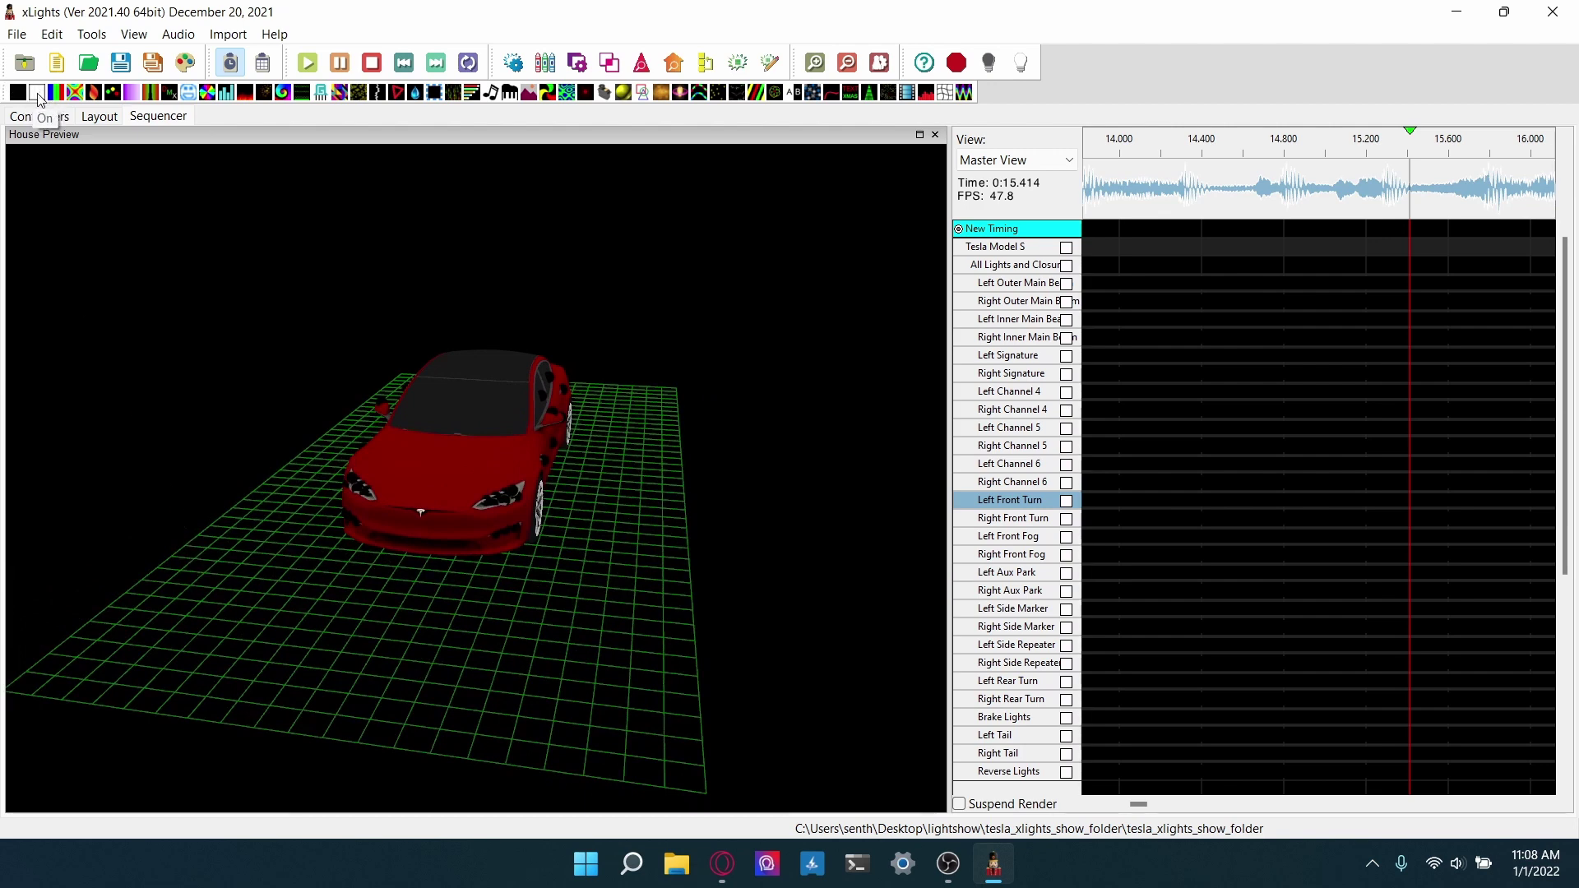
pyautogui.moveTo(39, 99); pyautogui.dragTo(1191, 290)
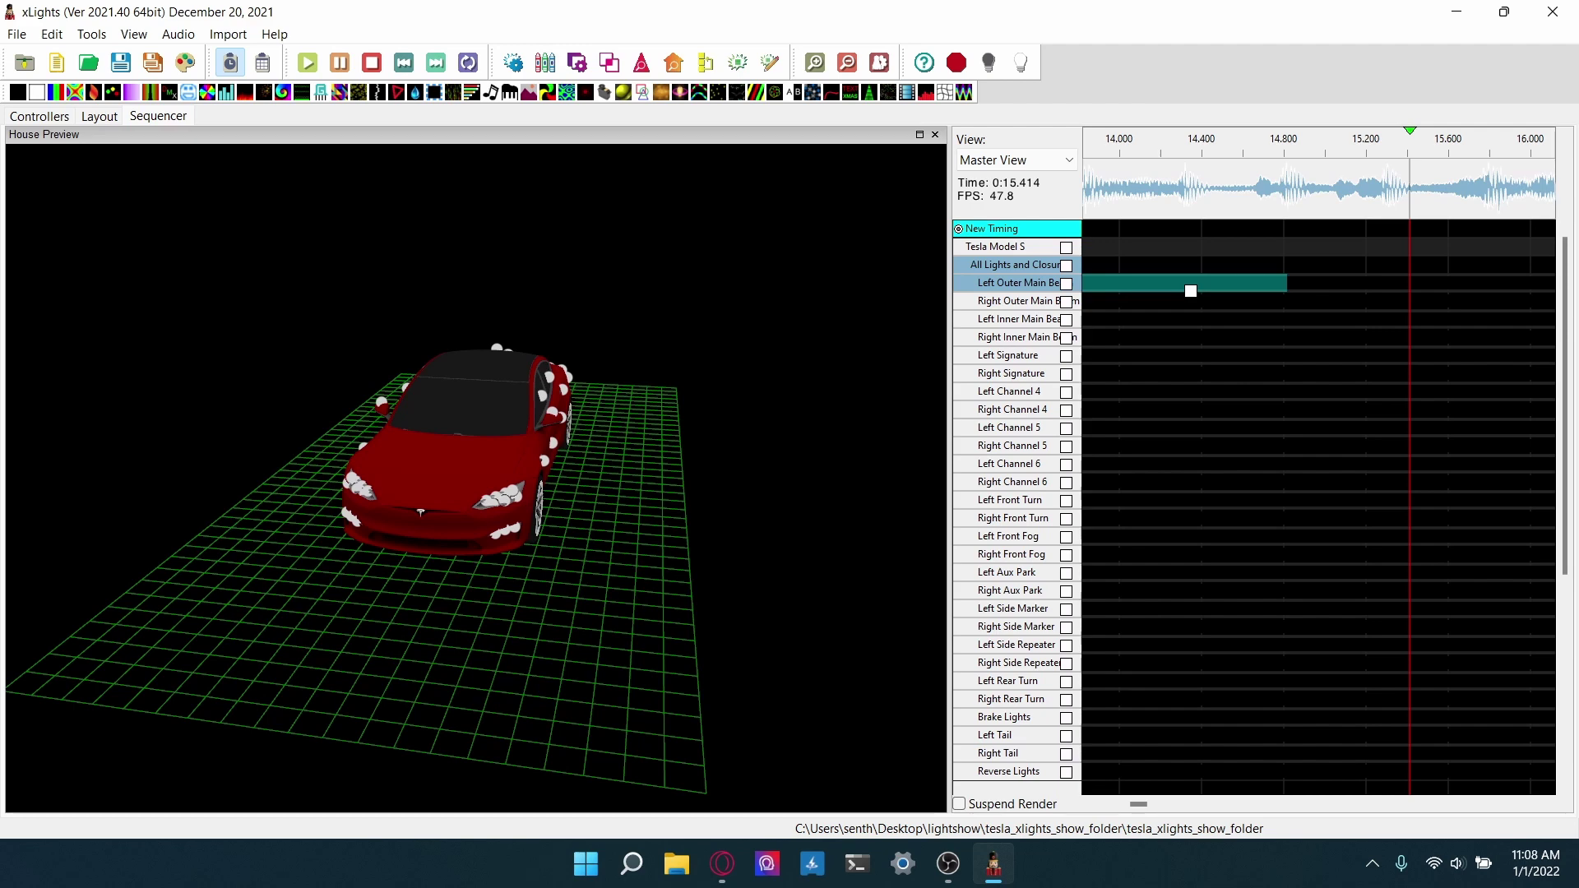
pyautogui.press('space')
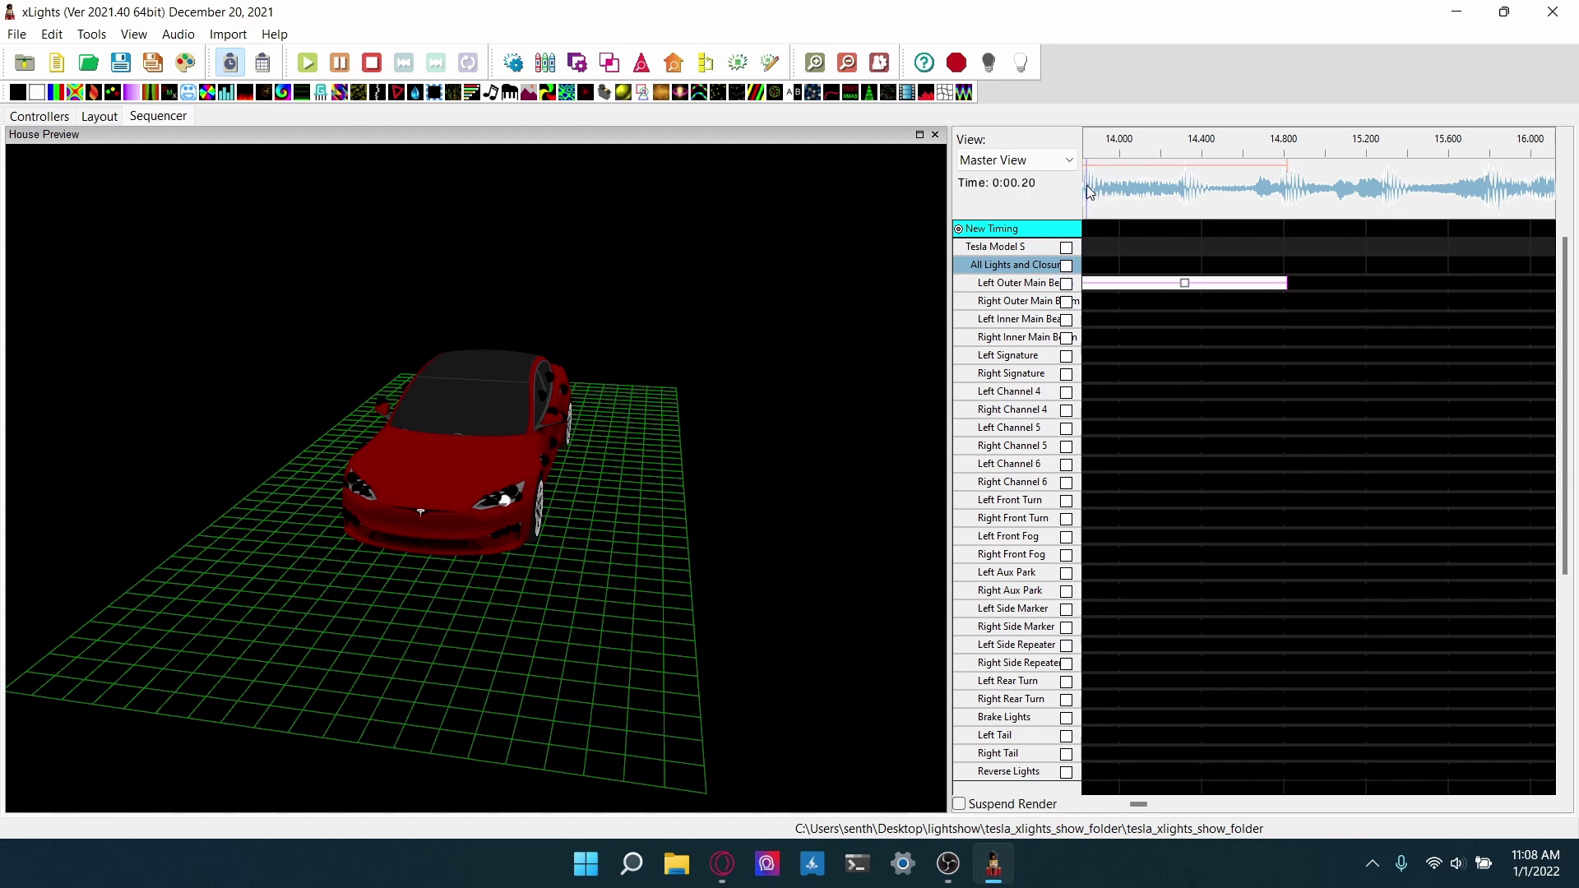
pyautogui.click(310, 71)
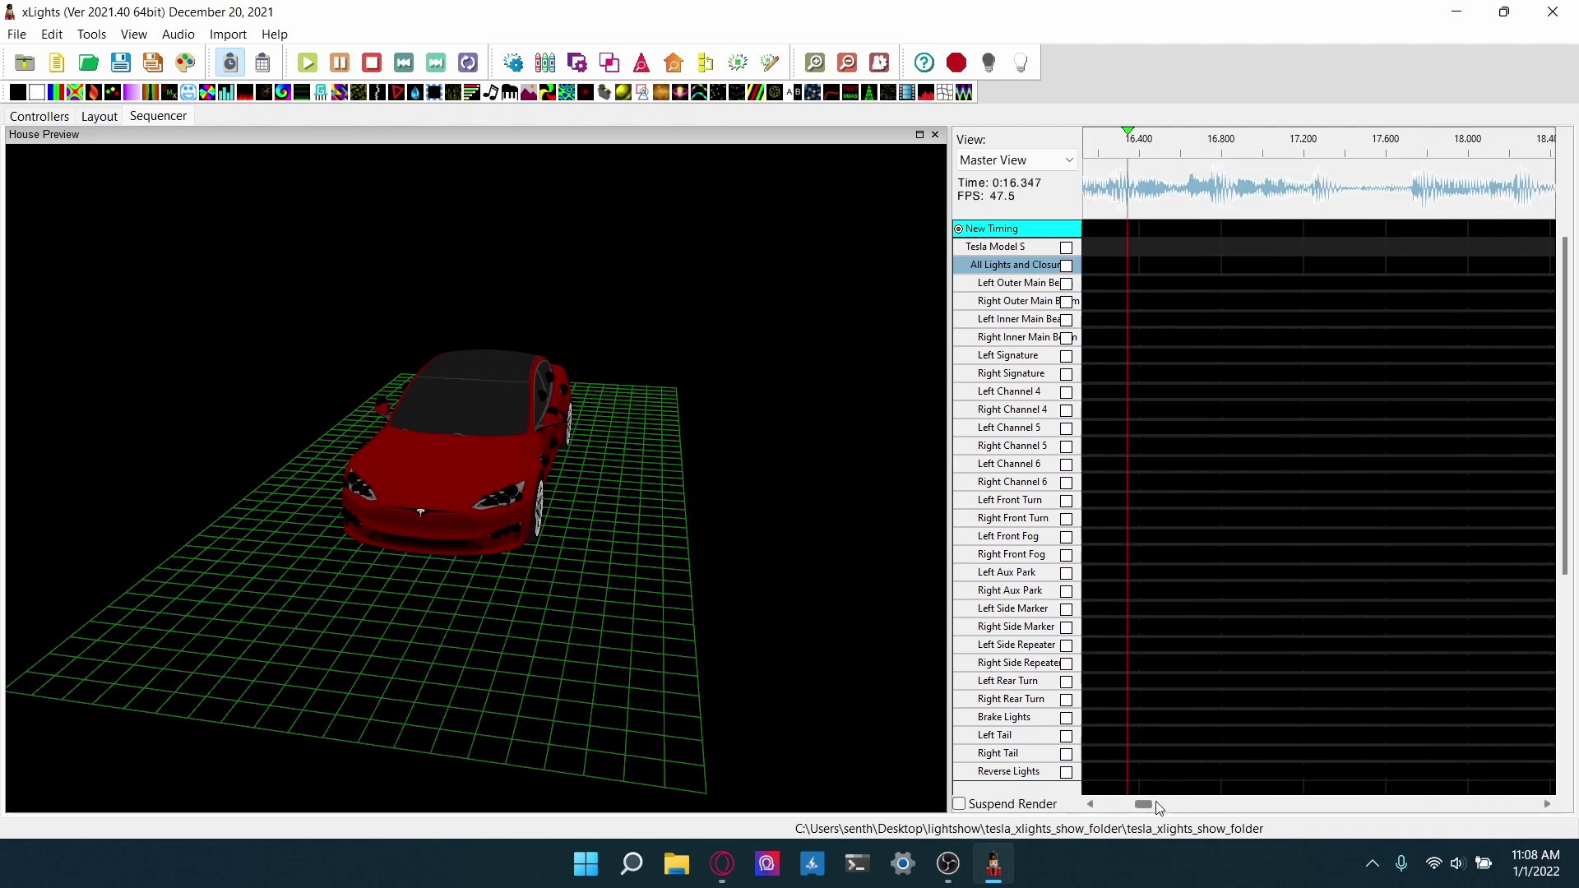
pyautogui.press('space')
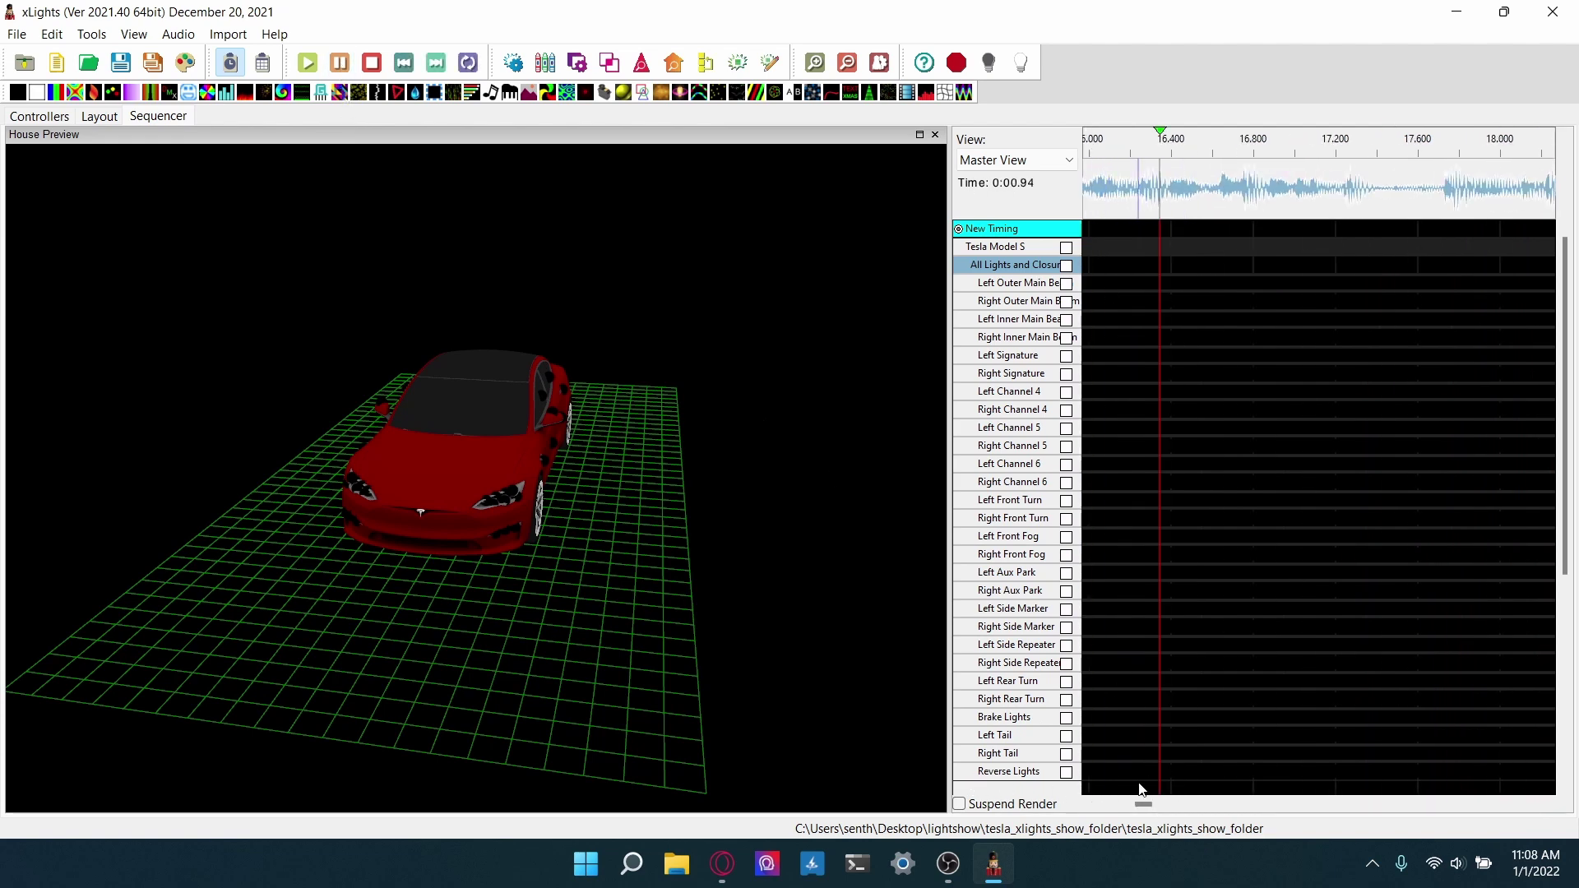
pyautogui.moveTo(1143, 803); pyautogui.dragTo(1137, 804)
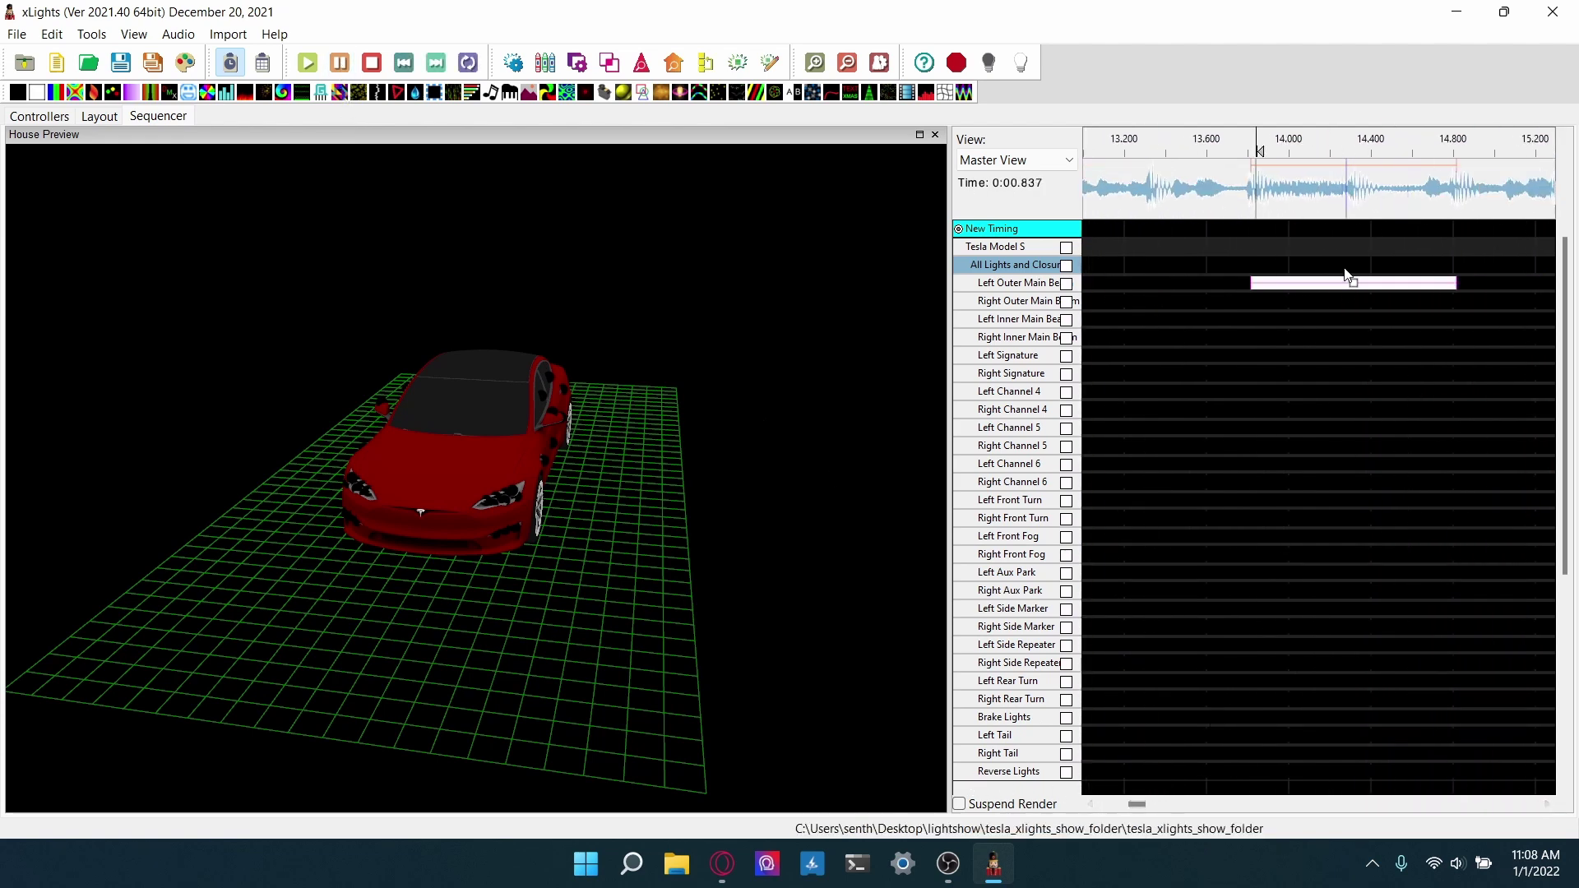
pyautogui.press('Delete')
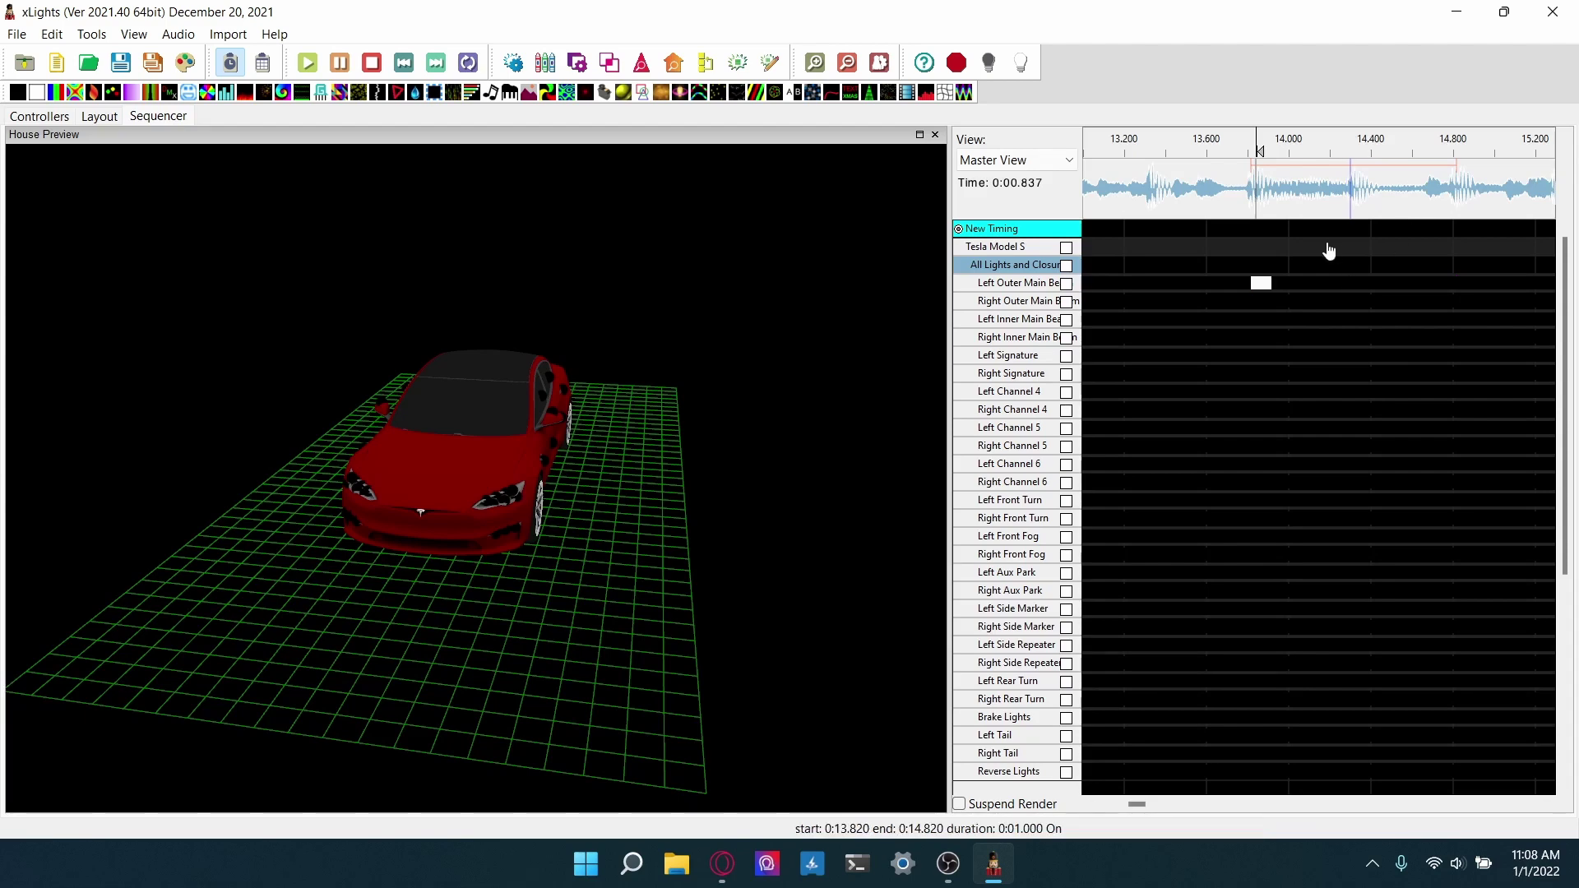
# Step: Zoom out and move the preview divider left to widen the sequencer grid
pyautogui.scroll(-3, 1241, 181)
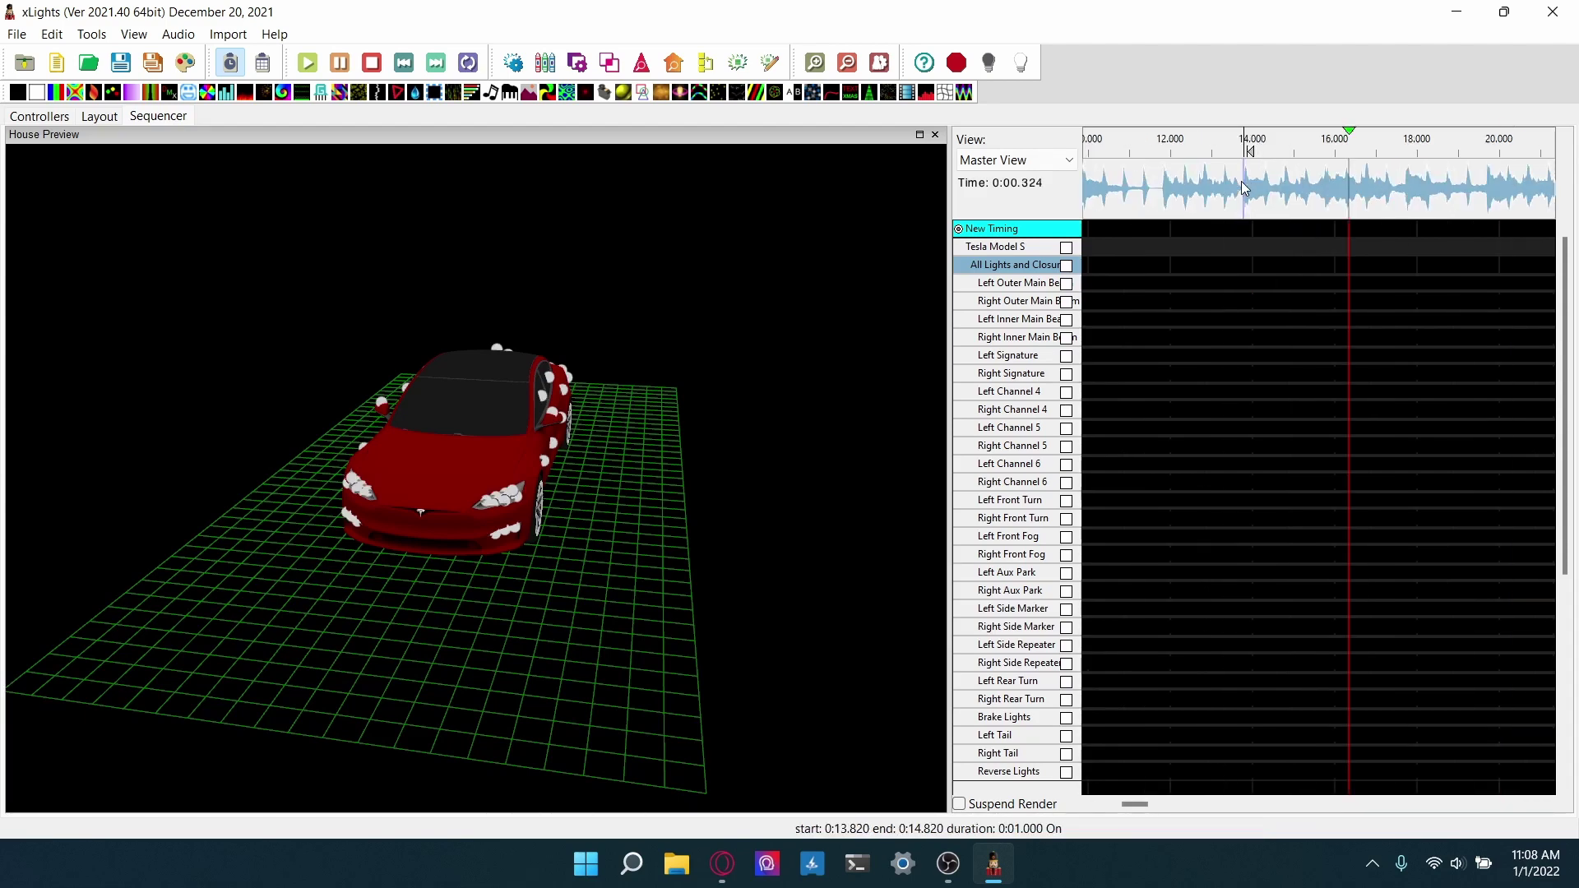
pyautogui.scroll(-1, 1243, 188)
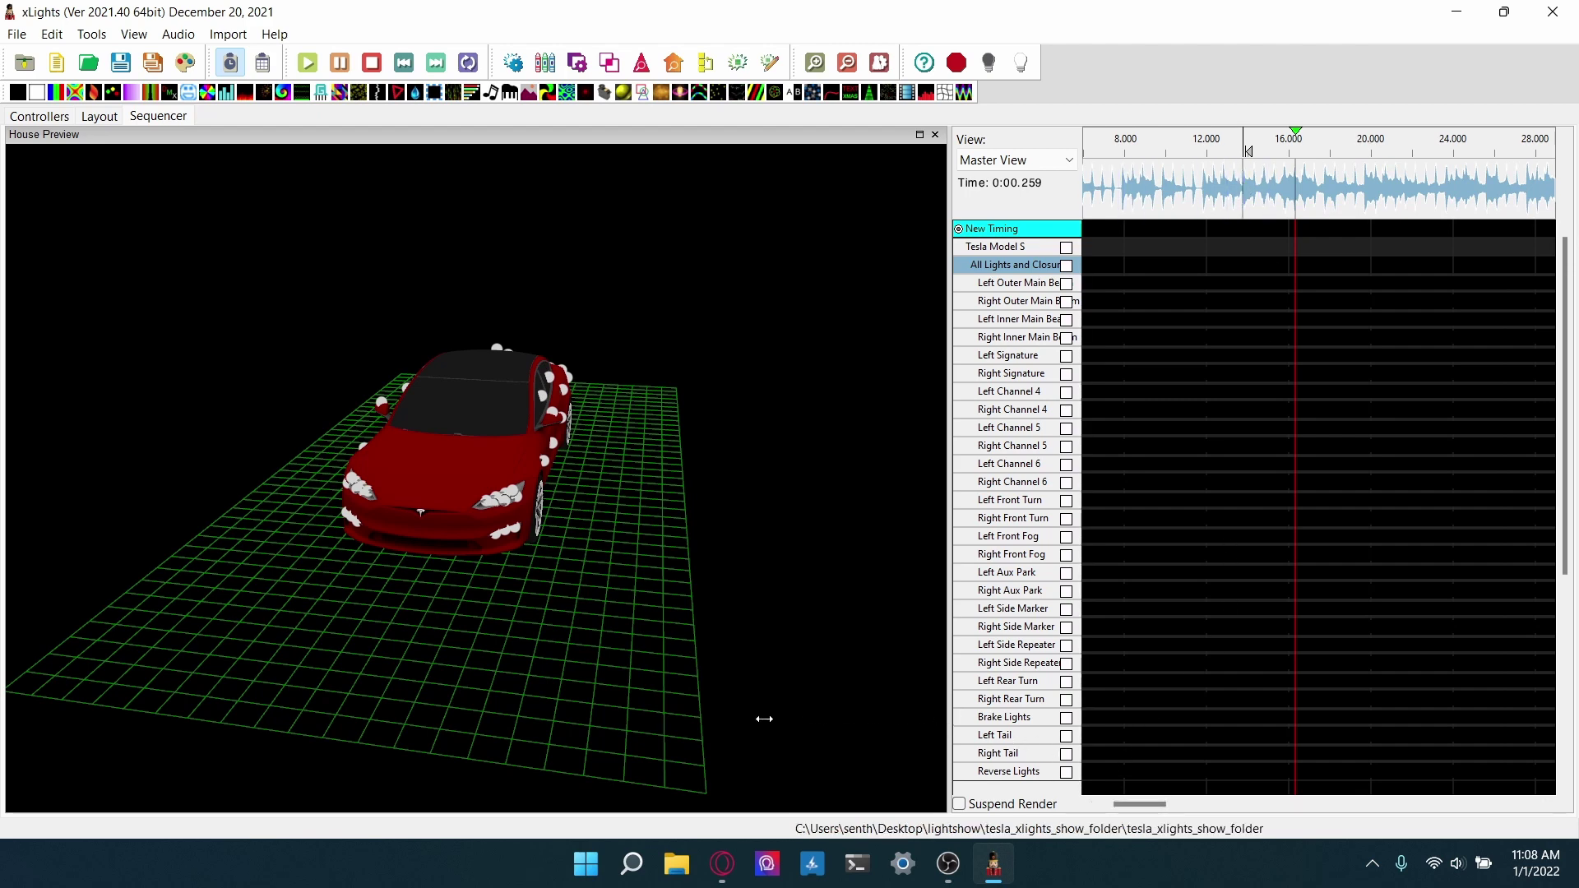
pyautogui.moveTo(662, 724); pyautogui.dragTo(658, 724)
pyautogui.moveTo(567, 652); pyautogui.dragTo(338, 620)
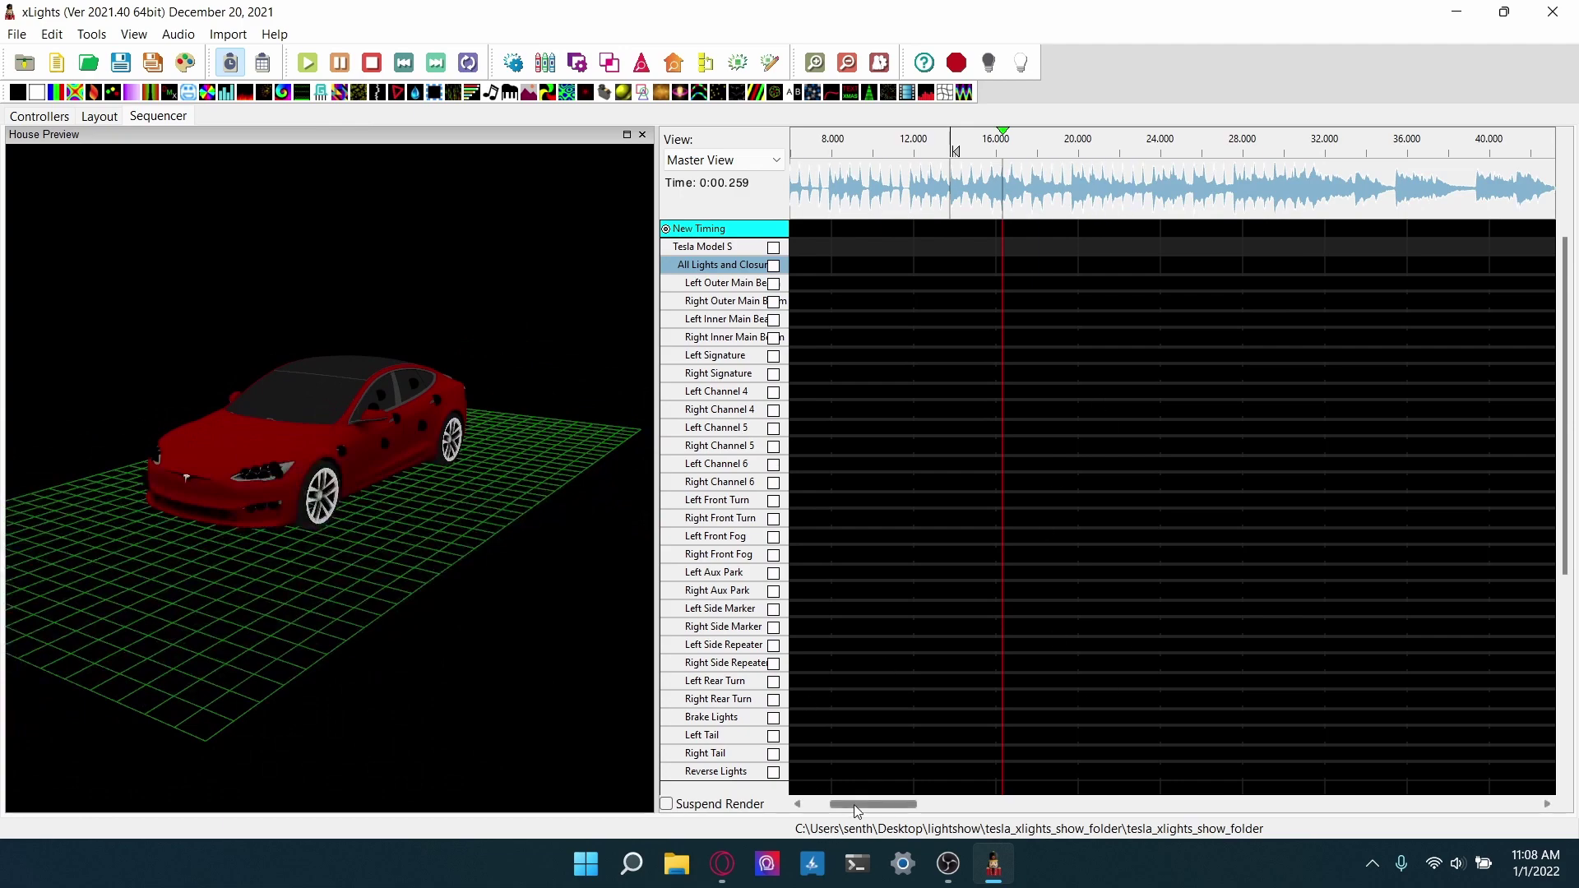
pyautogui.scroll(2, 867, 804)
pyautogui.moveTo(574, 610); pyautogui.dragTo(533, 612)
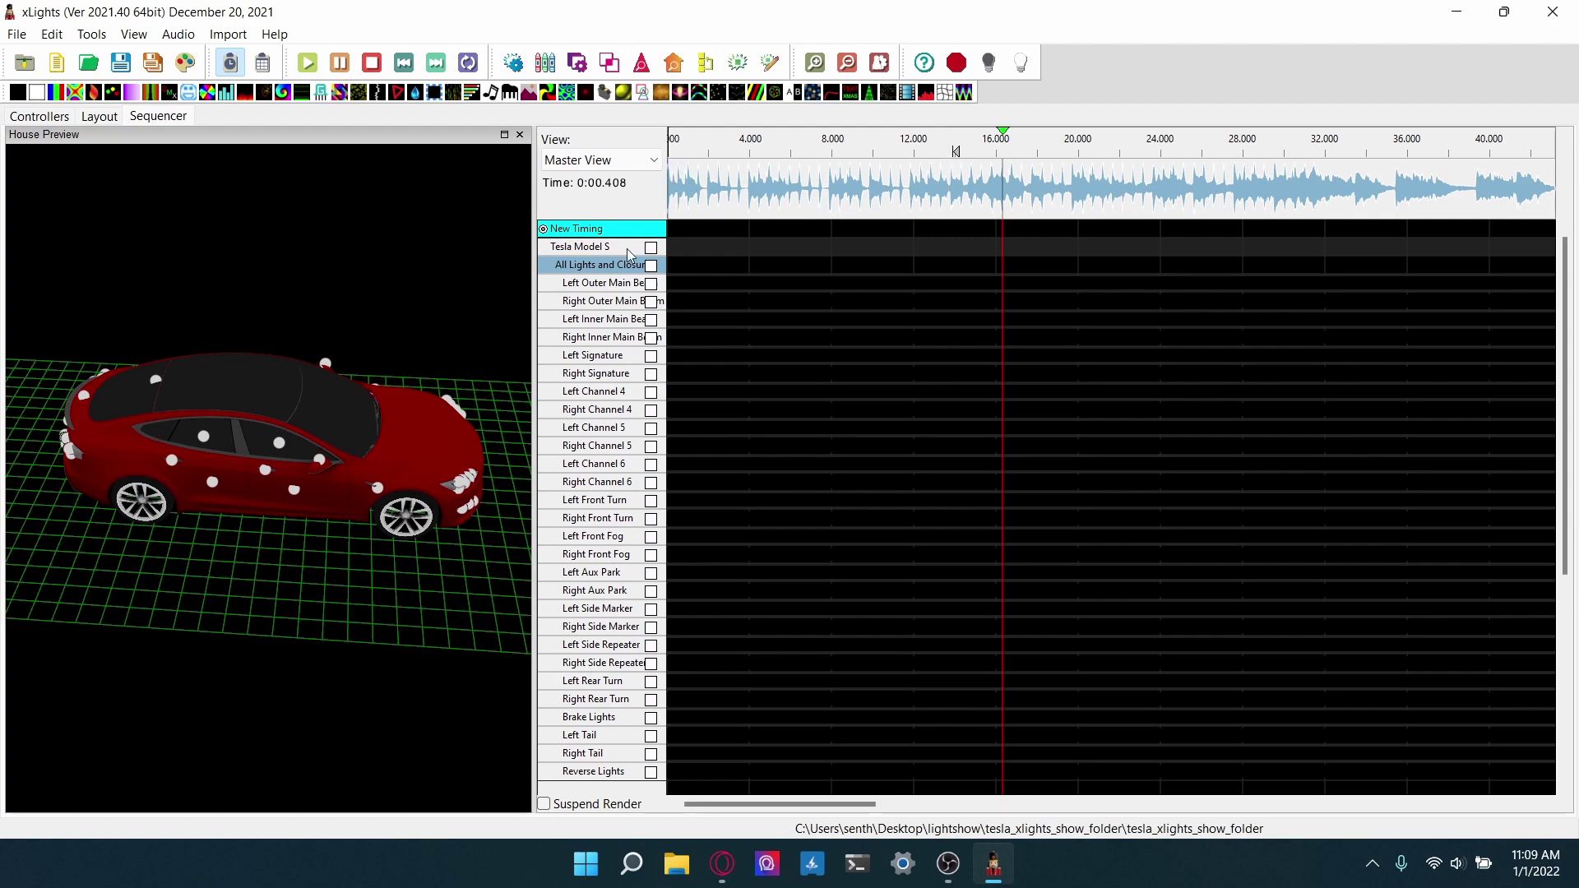
# Step: Add an On effect to the All Lights and Closures group and resize it
pyautogui.moveTo(489, 525); pyautogui.dragTo(361, 579)
pyautogui.moveTo(738, 806); pyautogui.dragTo(679, 796)
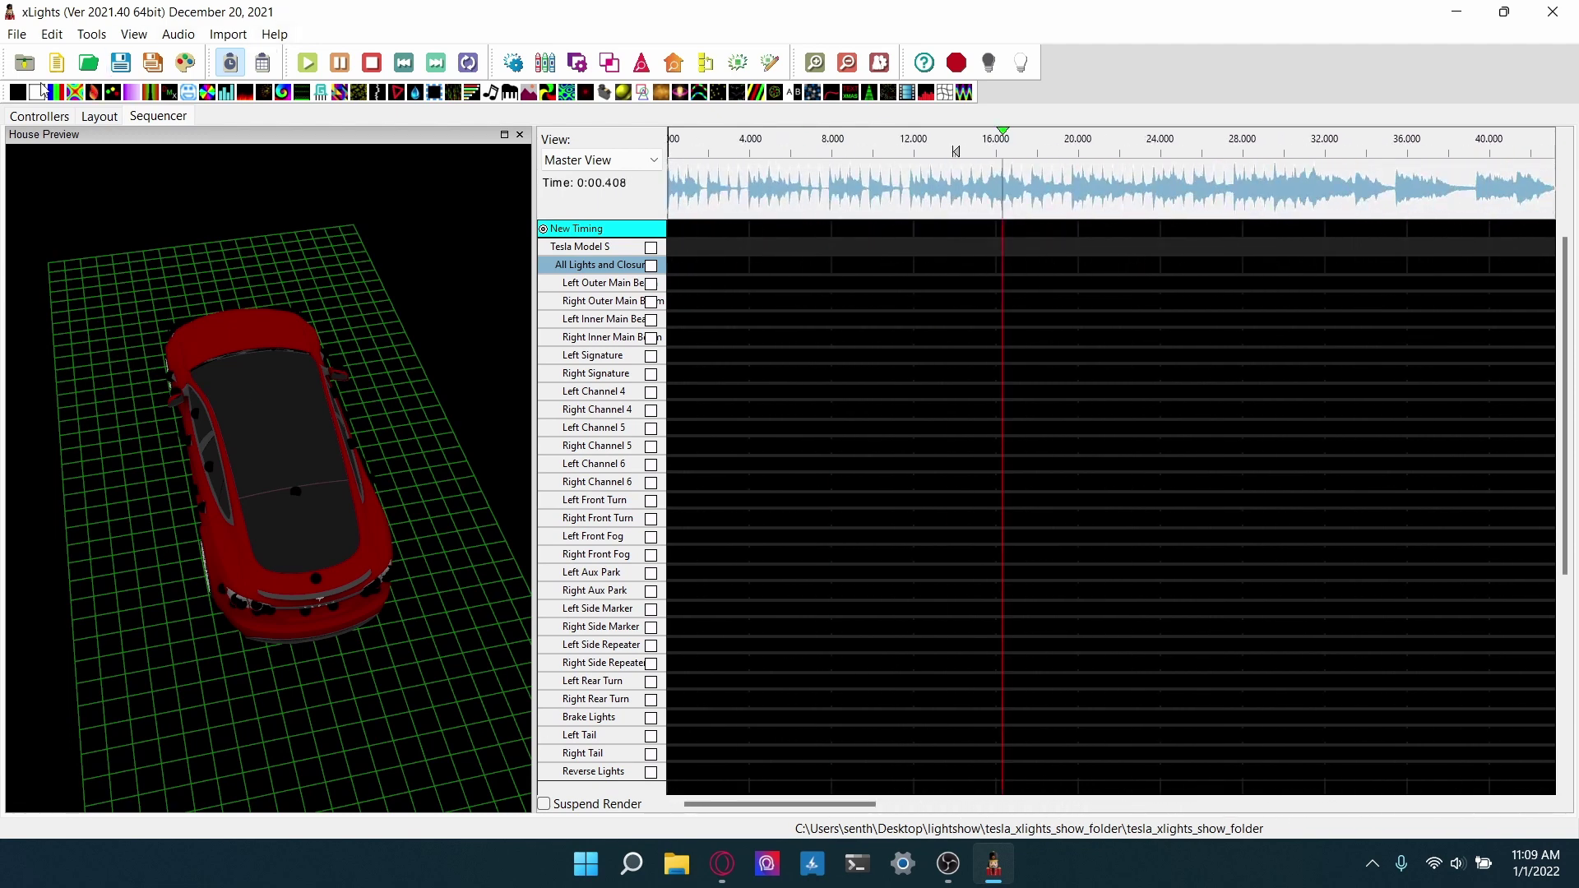
pyautogui.moveTo(30, 96)
pyautogui.mouseDown()
pyautogui.moveTo(45, 121)
pyautogui.moveTo(489, 175)
pyautogui.moveTo(722, 265)
pyautogui.moveTo(684, 274)
pyautogui.mouseUp()
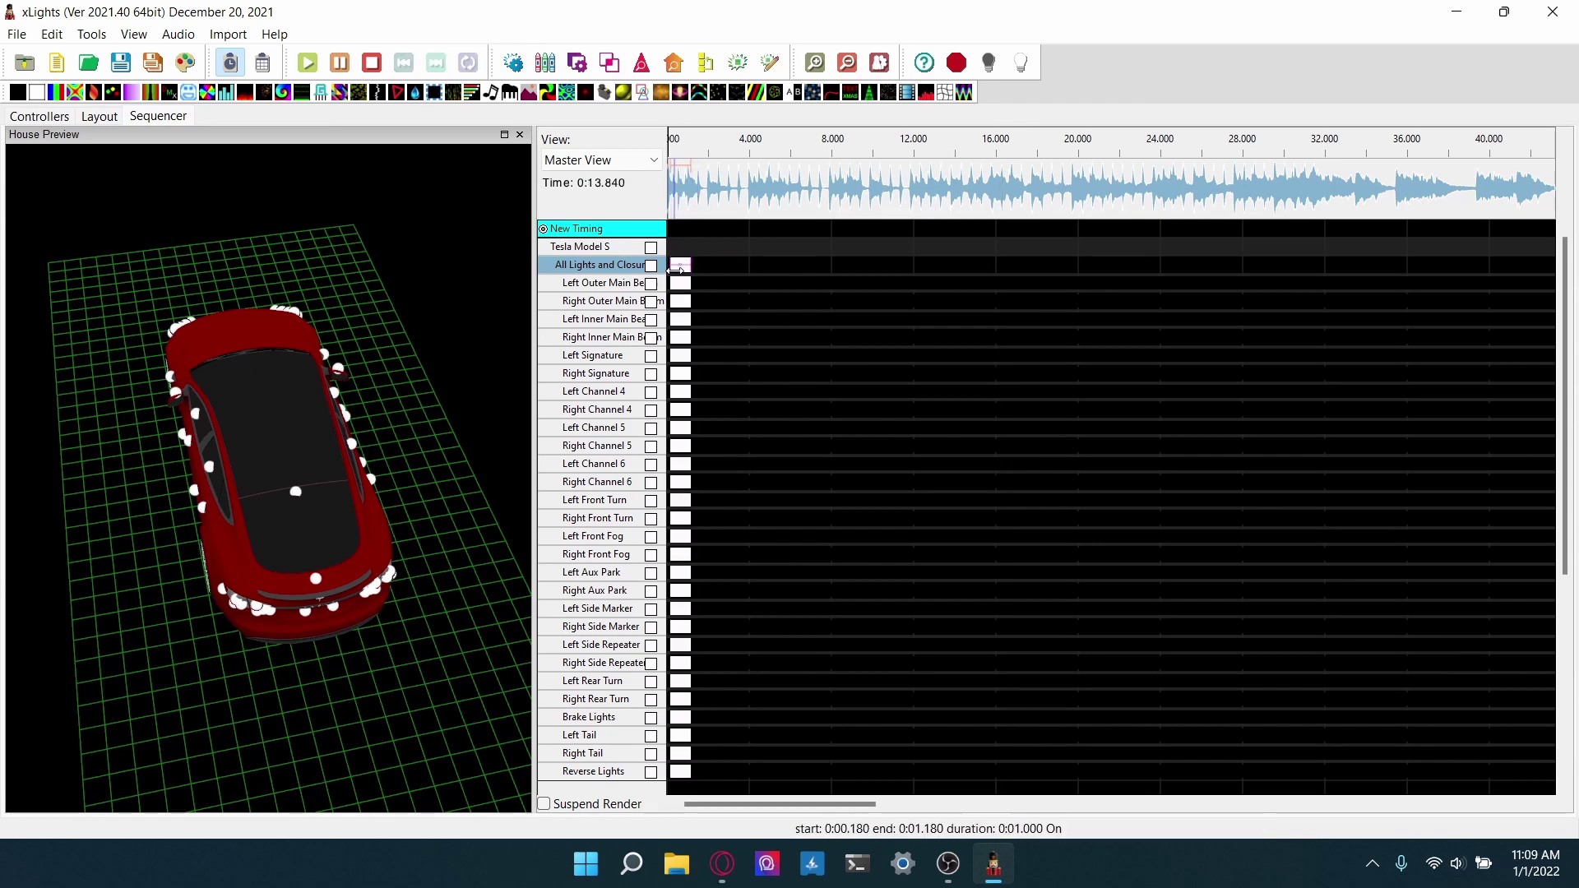
pyautogui.moveTo(675, 269); pyautogui.dragTo(687, 264)
# Step: Zoom to the song's start, play it, and place an On effect on Left Outer Main Beam at 0 s
pyautogui.scroll(4, 655, 219)
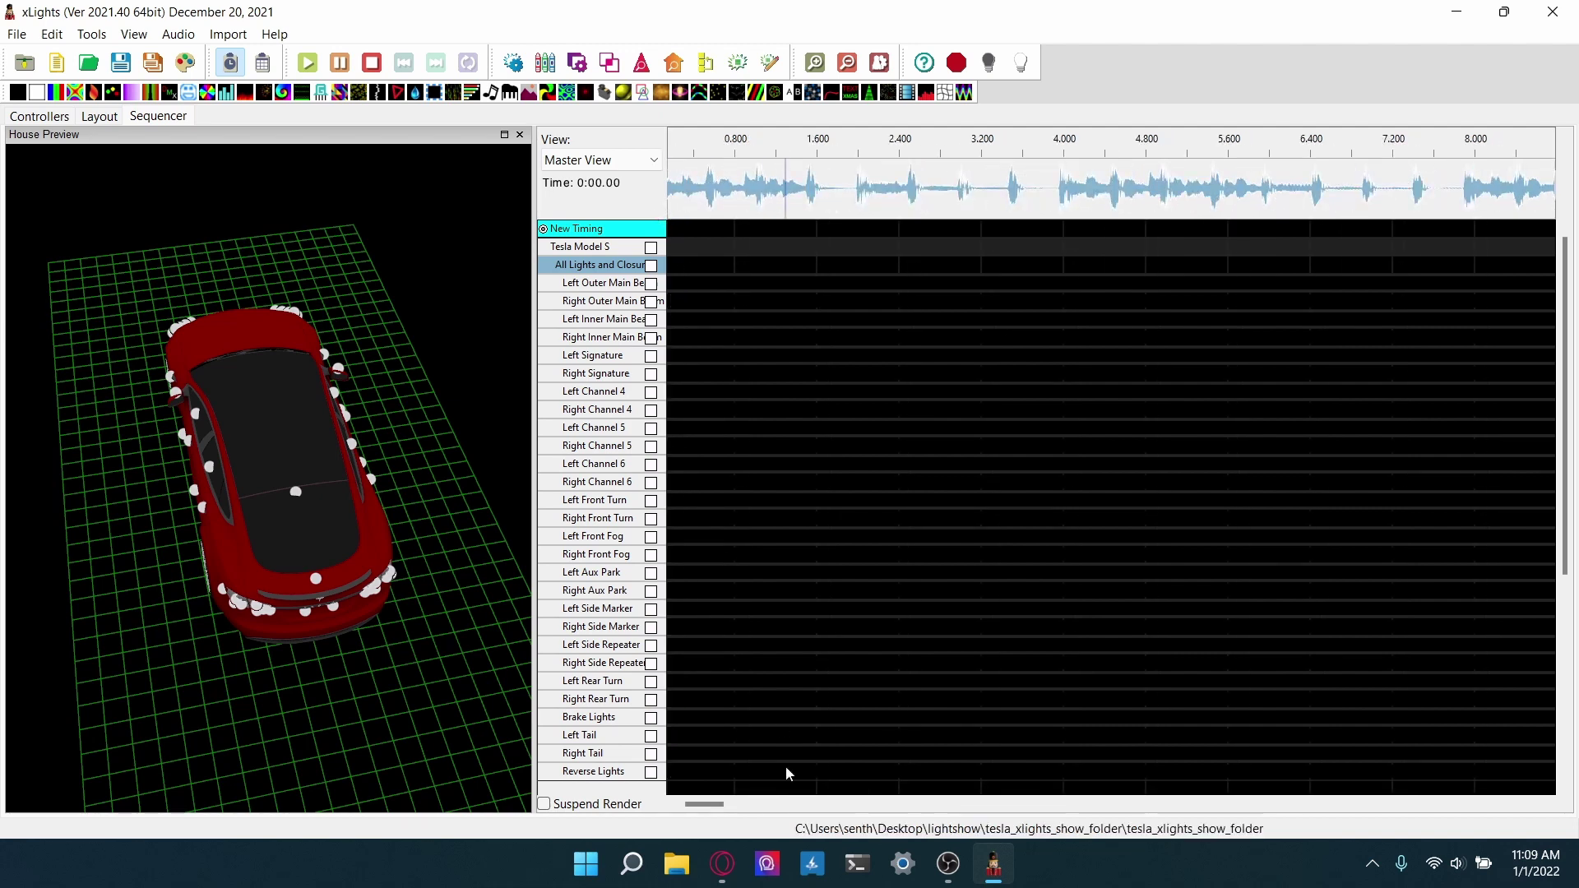
pyautogui.moveTo(703, 804); pyautogui.dragTo(674, 805)
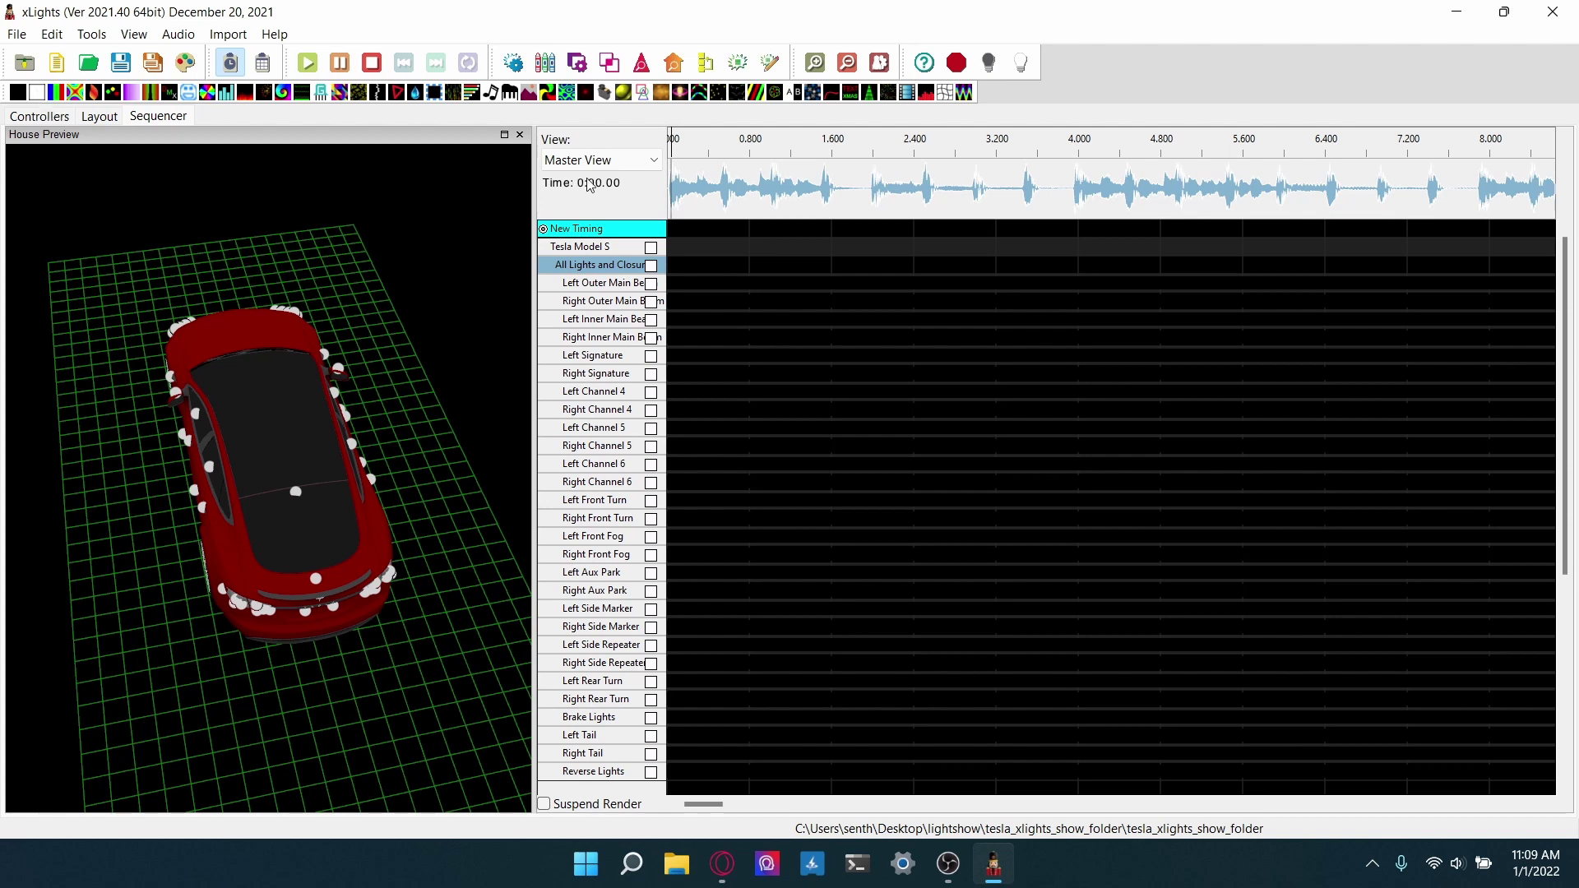
pyautogui.click(308, 63)
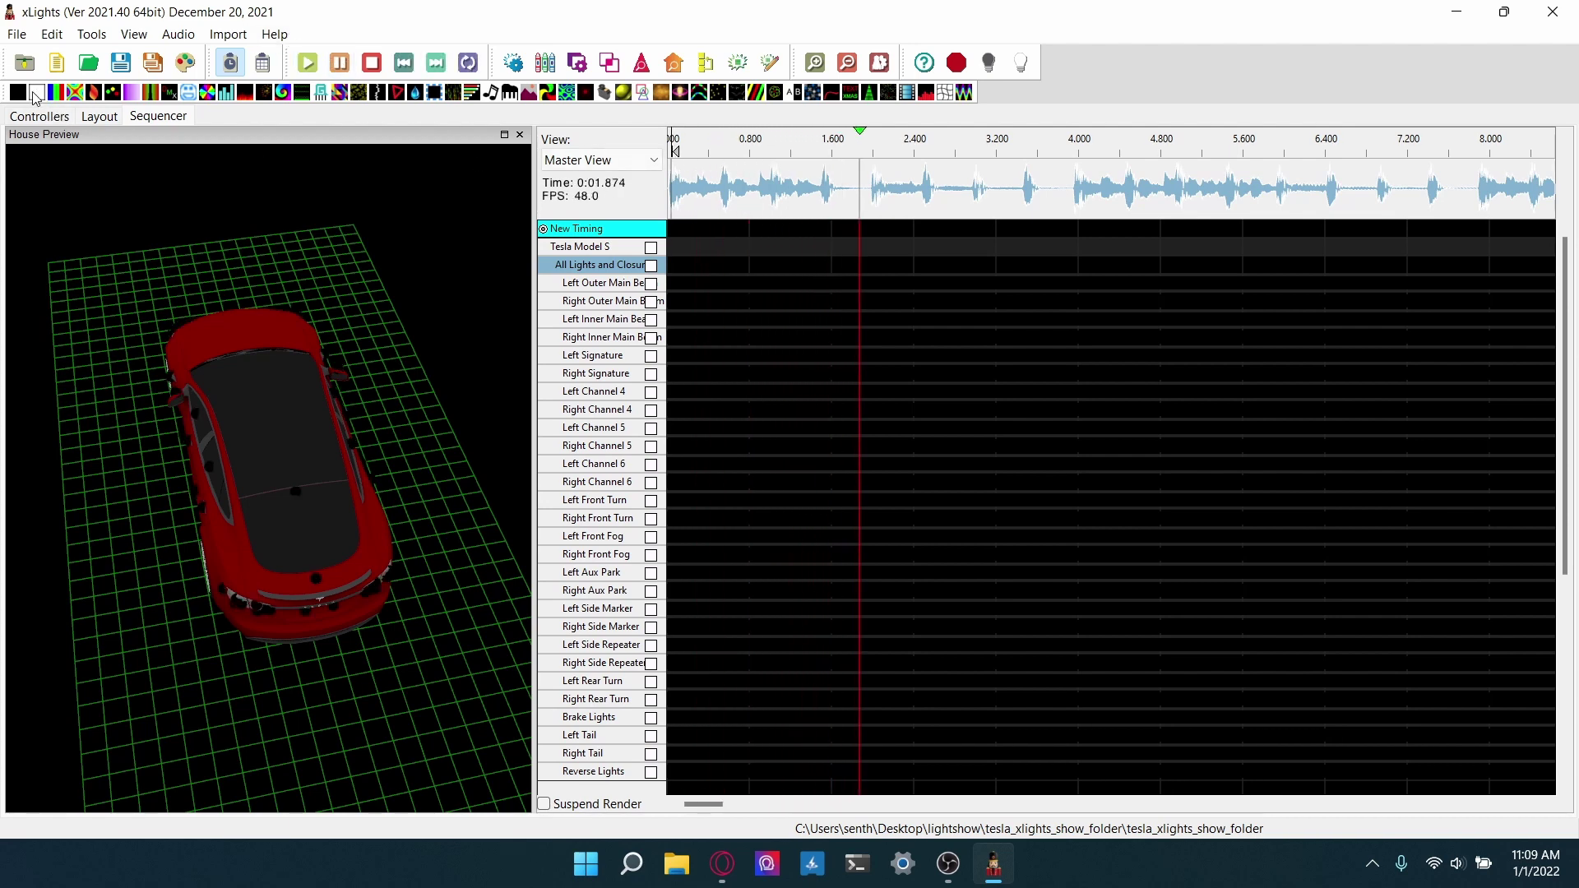
pyautogui.moveTo(36, 97); pyautogui.dragTo(847, 282)
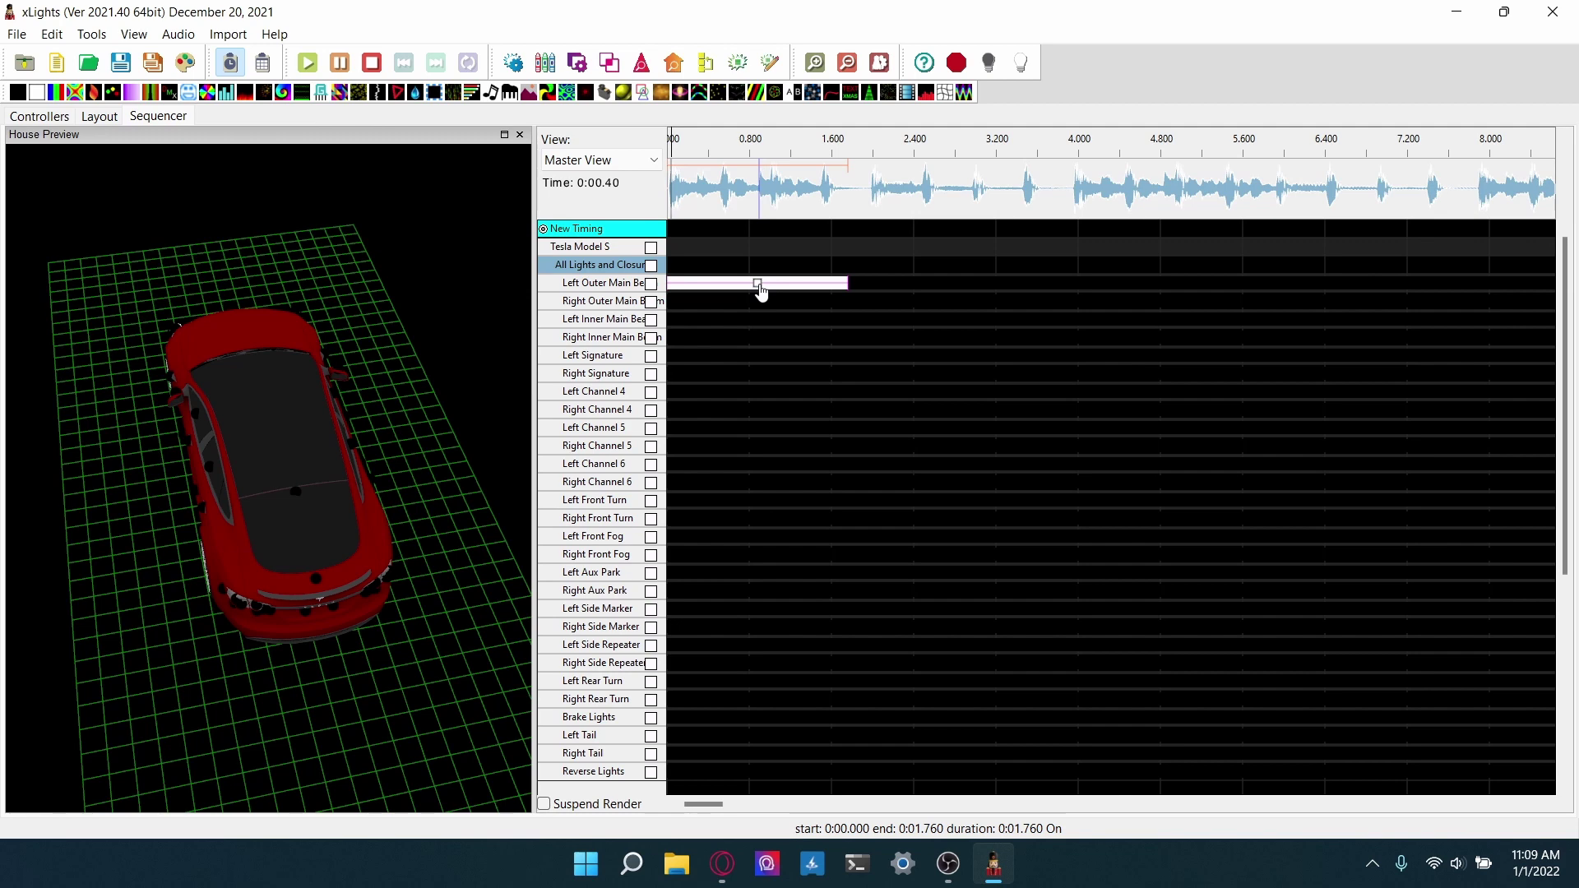
# Step: Paste the 0–1.76 s On effect into Right Outer Main Beam and Left Inner Main Beam
pyautogui.click(671, 298)
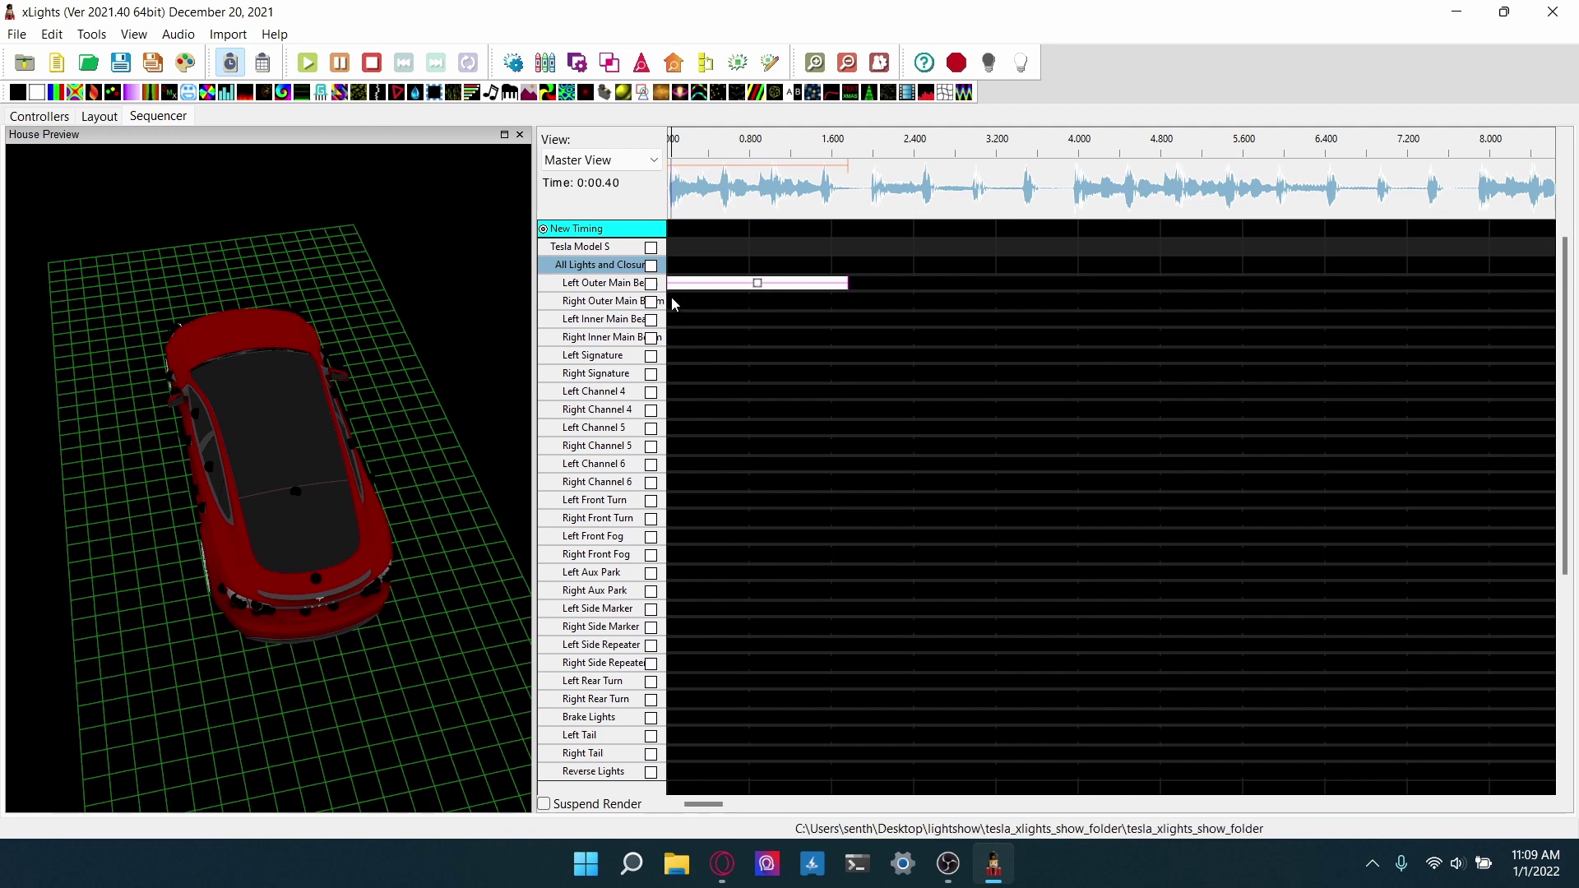
pyautogui.click(667, 300)
pyautogui.hotkey('ctrl', 'v')
pyautogui.click(671, 319)
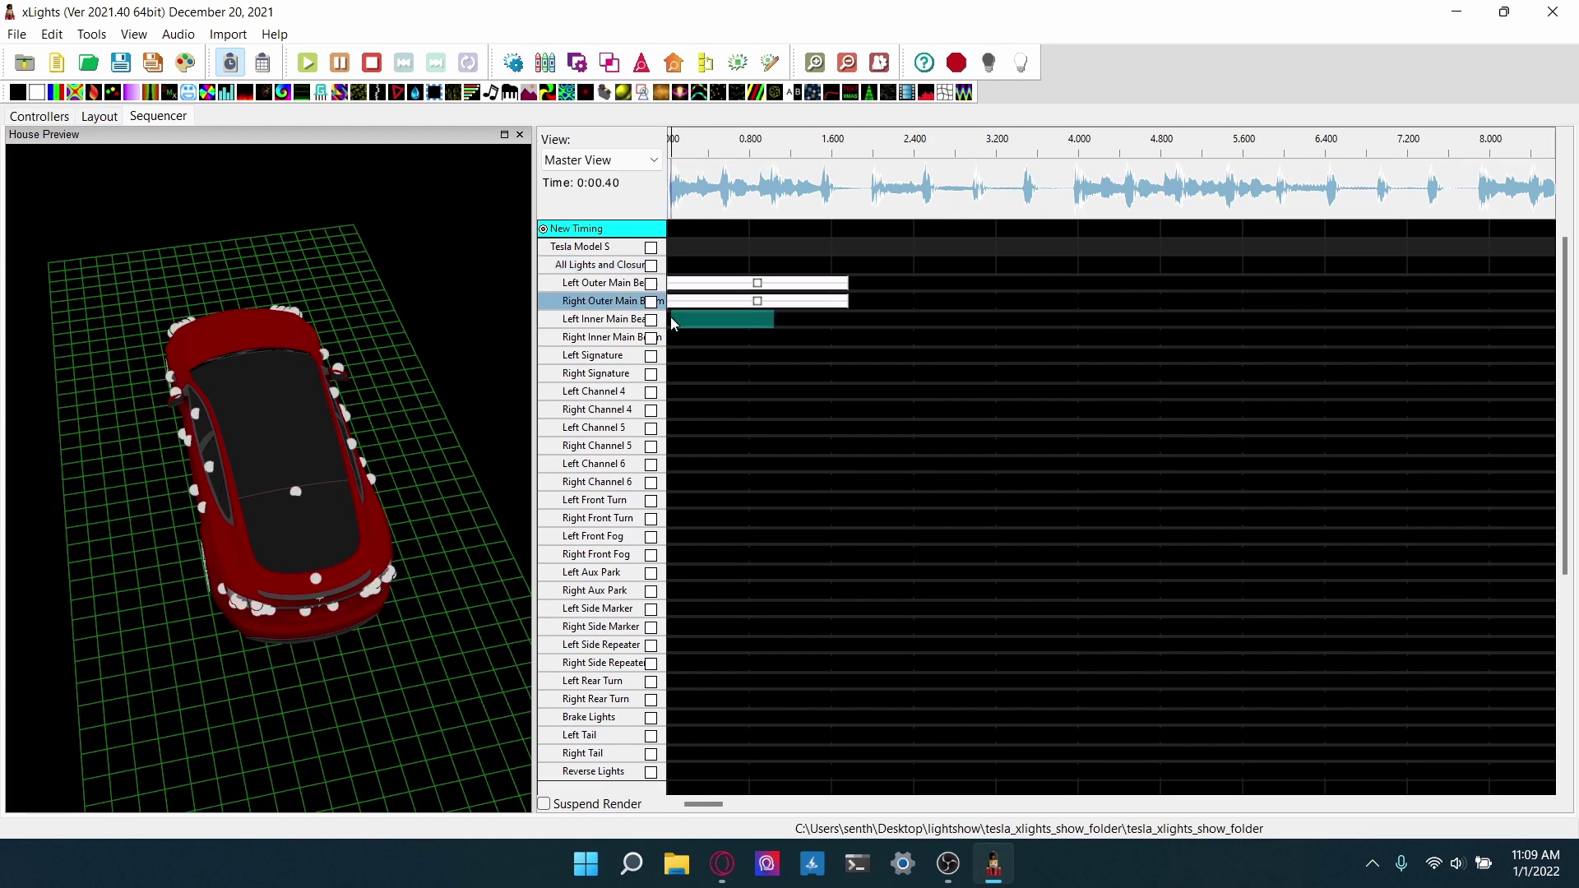
pyautogui.click(668, 320)
pyautogui.hotkey('ctrl', 'v')
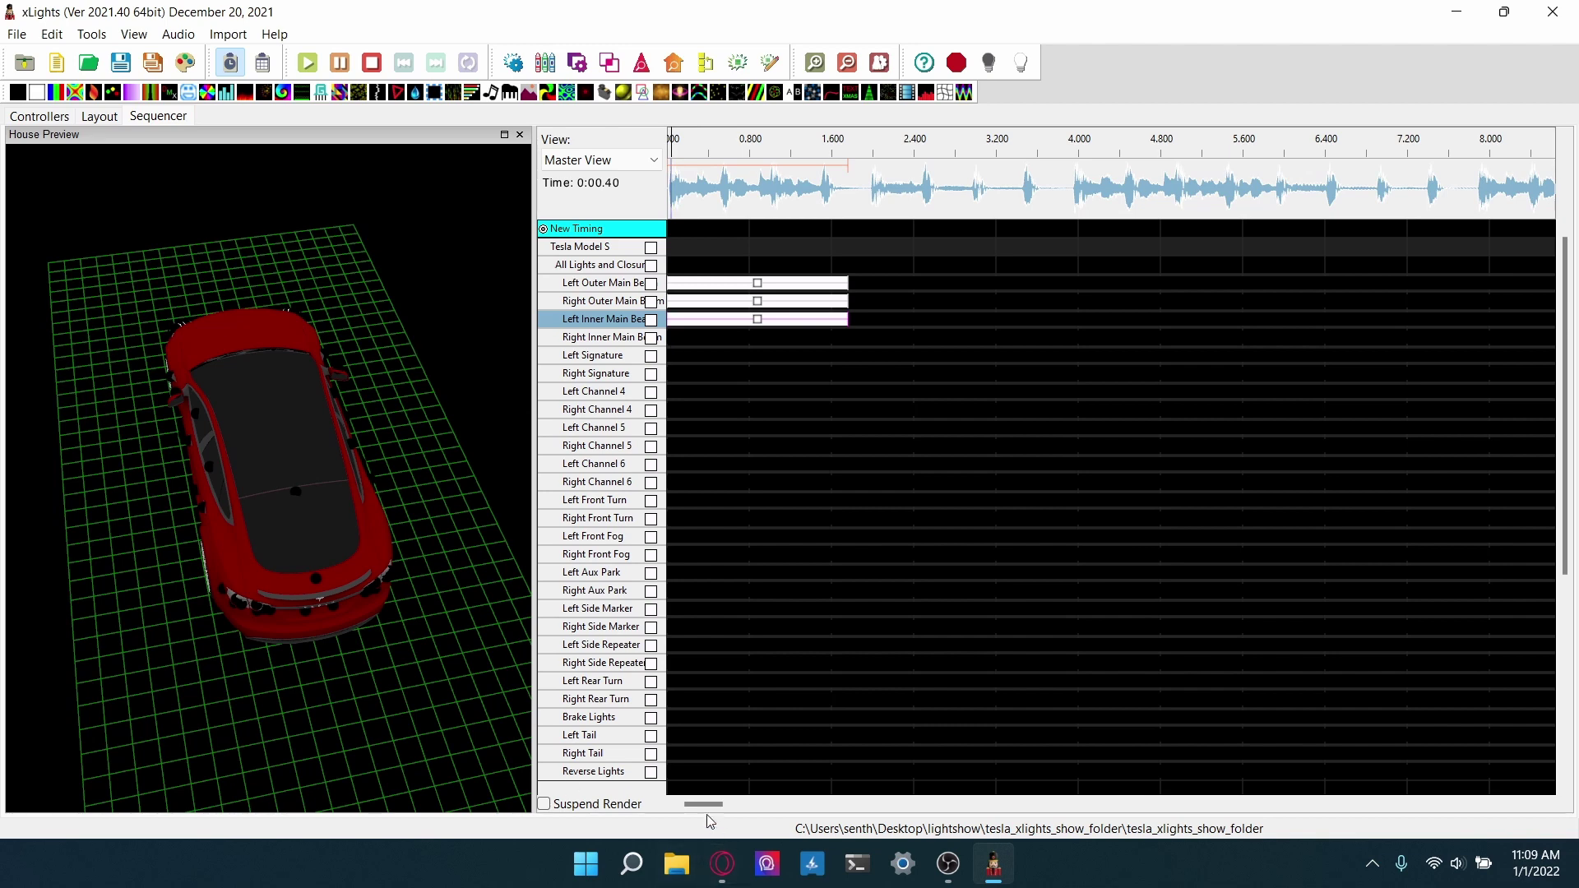
# Step: Paste it into Right Inner Main Beam and Left Signature, then select Right Signature at 0 s
pyautogui.click(668, 337)
pyautogui.hotkey('ctrl', 'v')
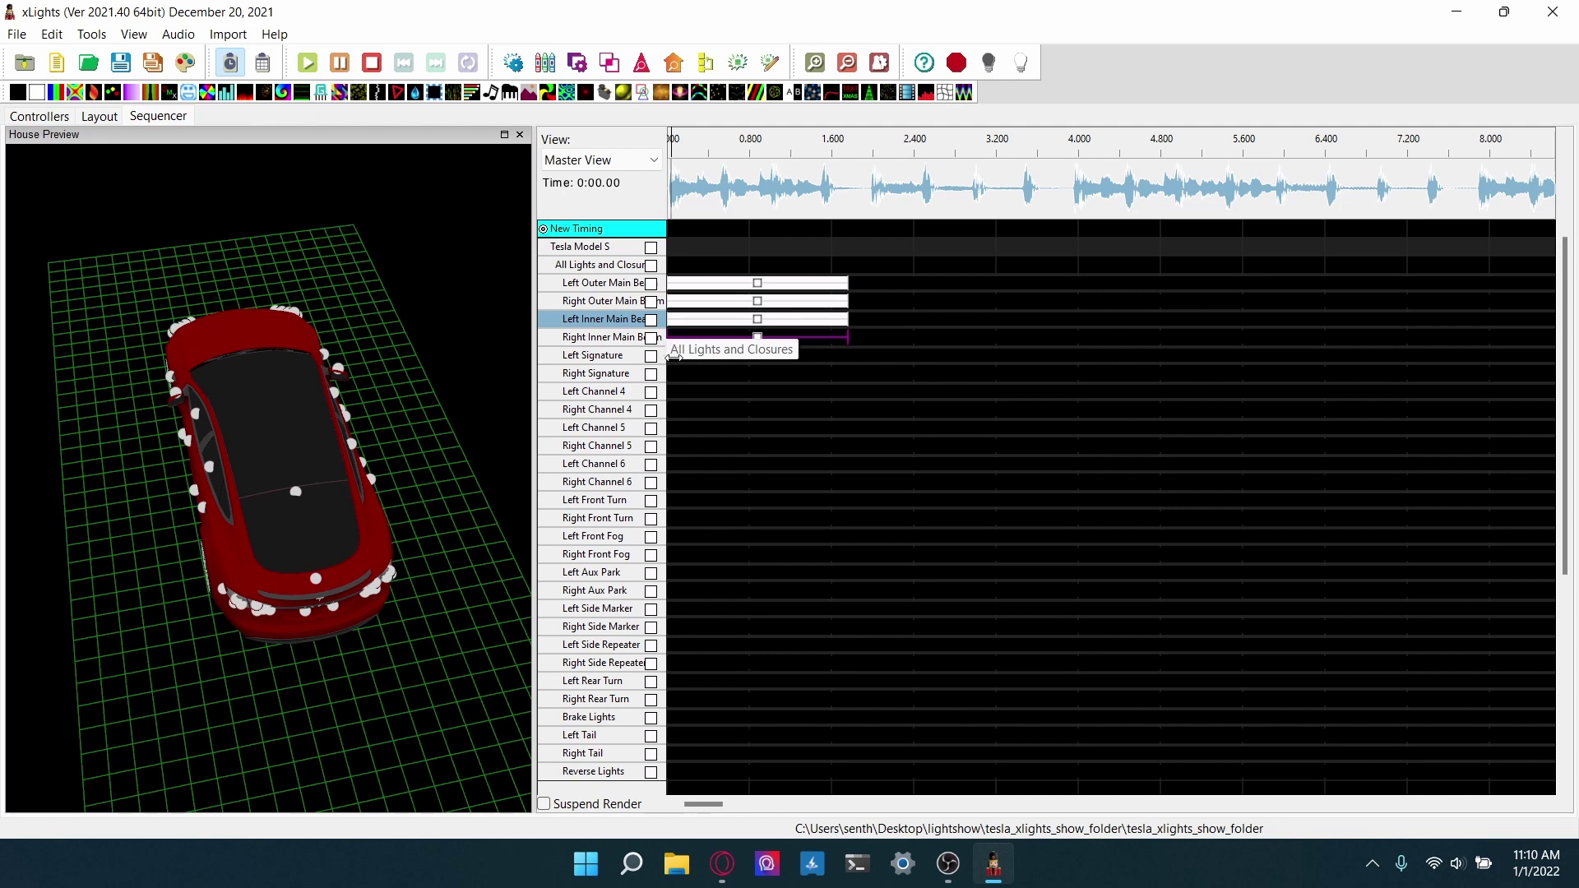
pyautogui.click(673, 357)
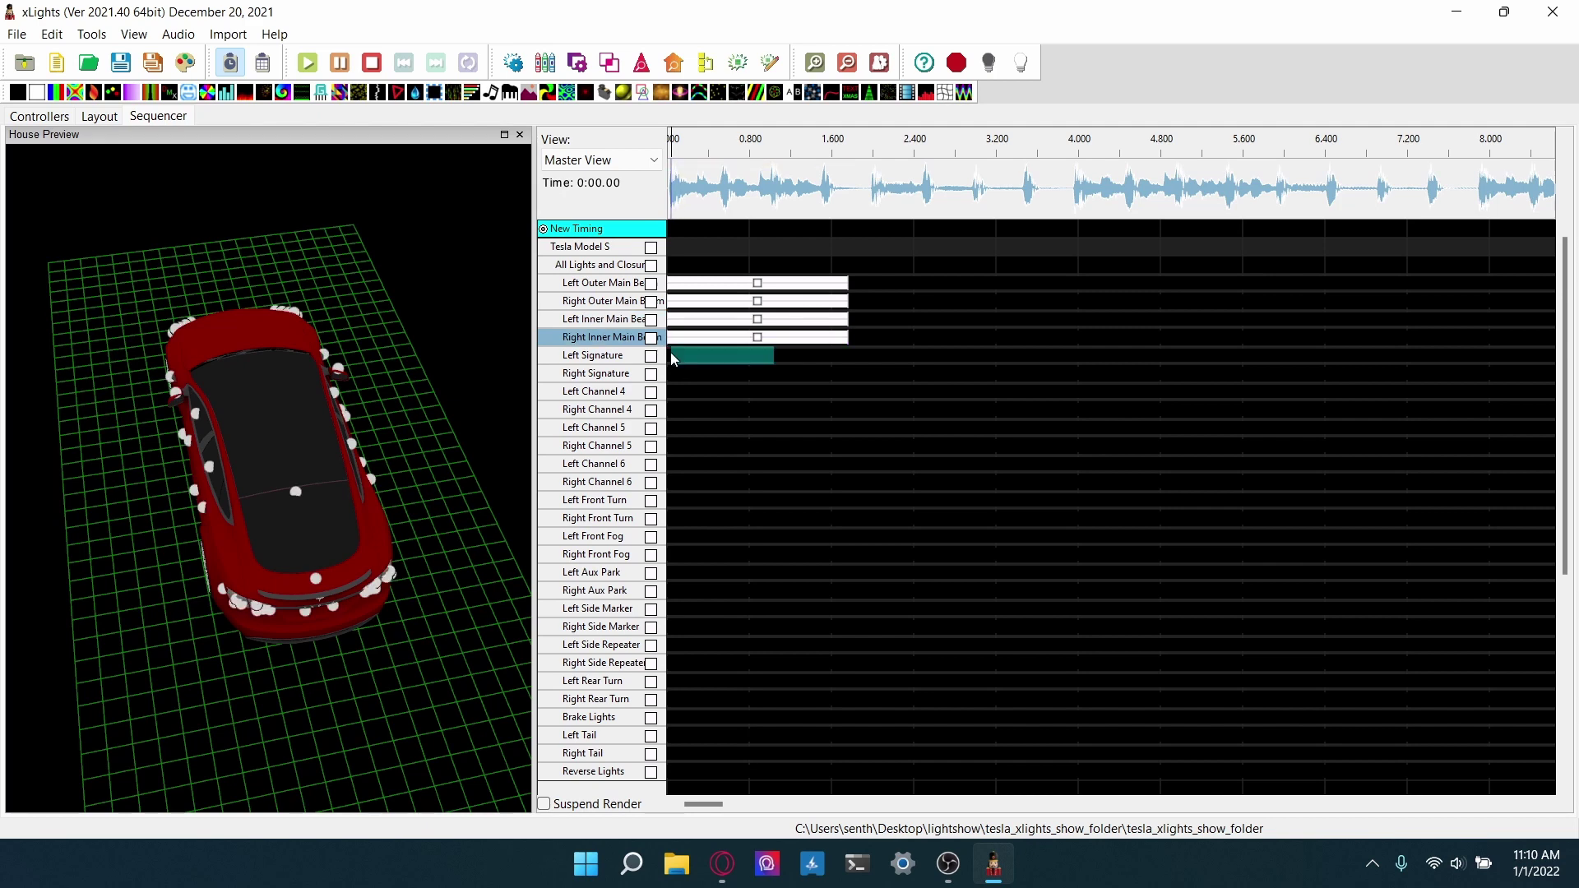
pyautogui.click(672, 359)
pyautogui.hotkey('ctrl', 'v')
pyautogui.click(671, 373)
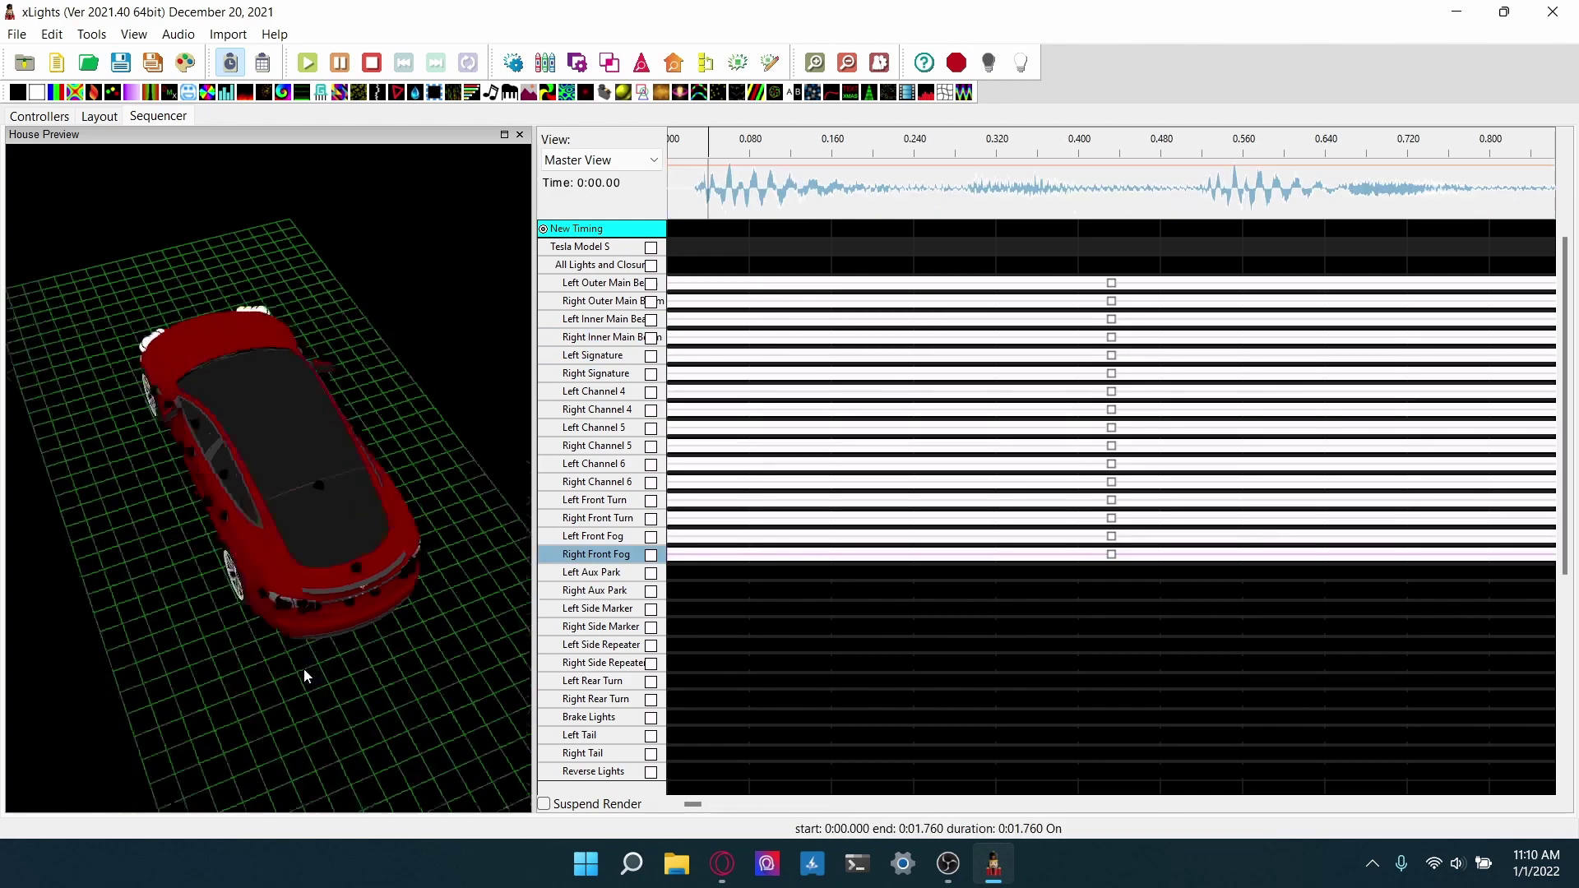
# Step: Play the sequence and orbit the preview to watch the lit car
pyautogui.moveTo(304, 668); pyautogui.dragTo(375, 455)
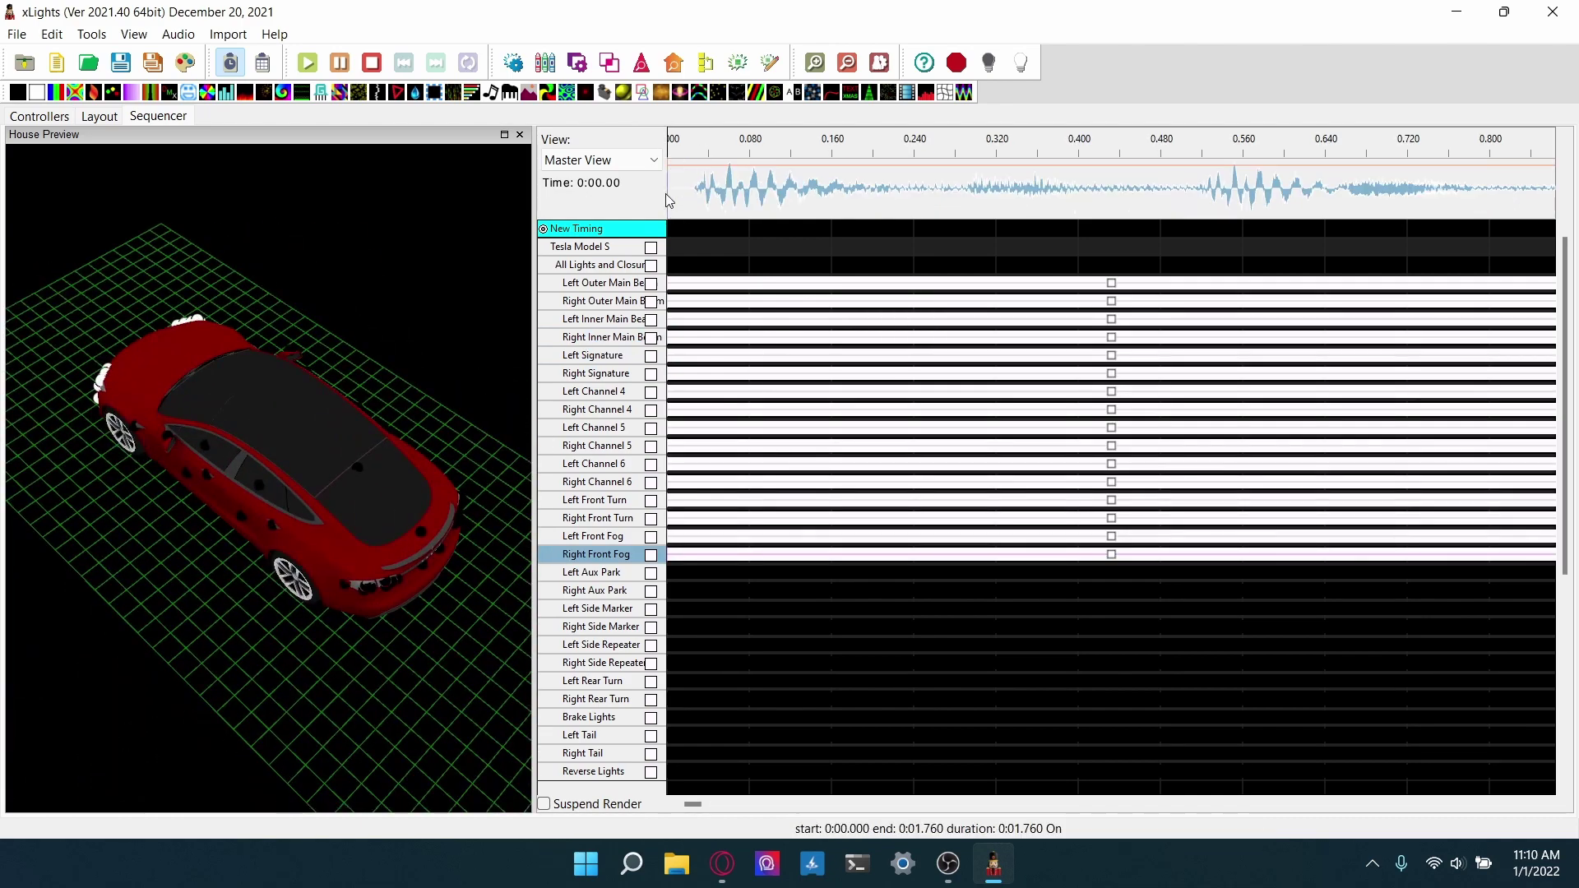
pyautogui.click(307, 63)
pyautogui.moveTo(164, 422); pyautogui.dragTo(255, 492)
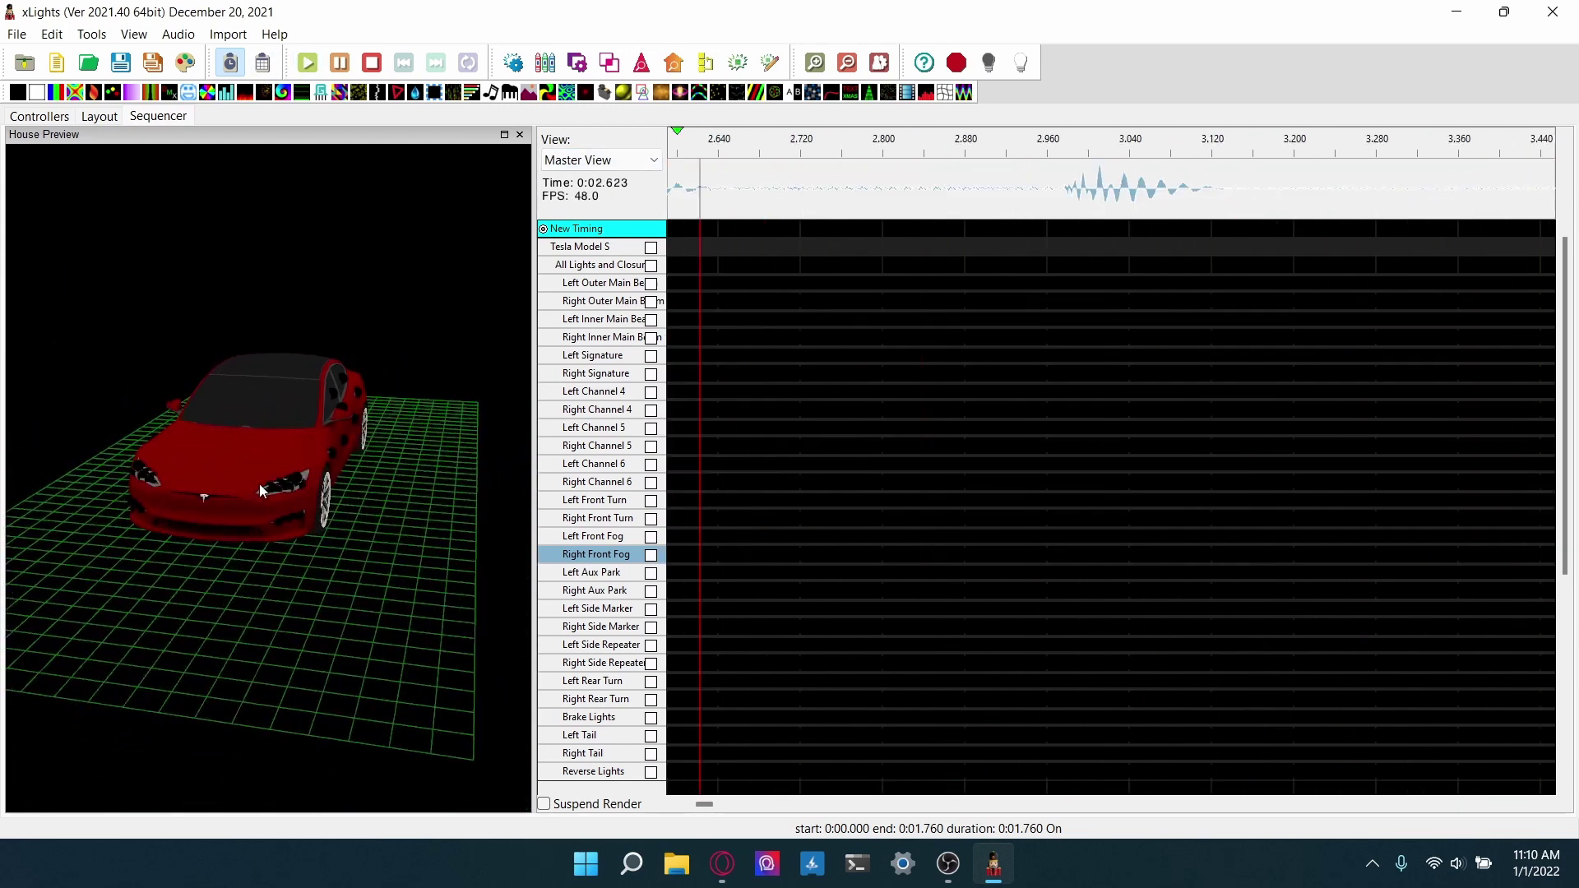
pyautogui.moveTo(396, 597); pyautogui.dragTo(115, 446)
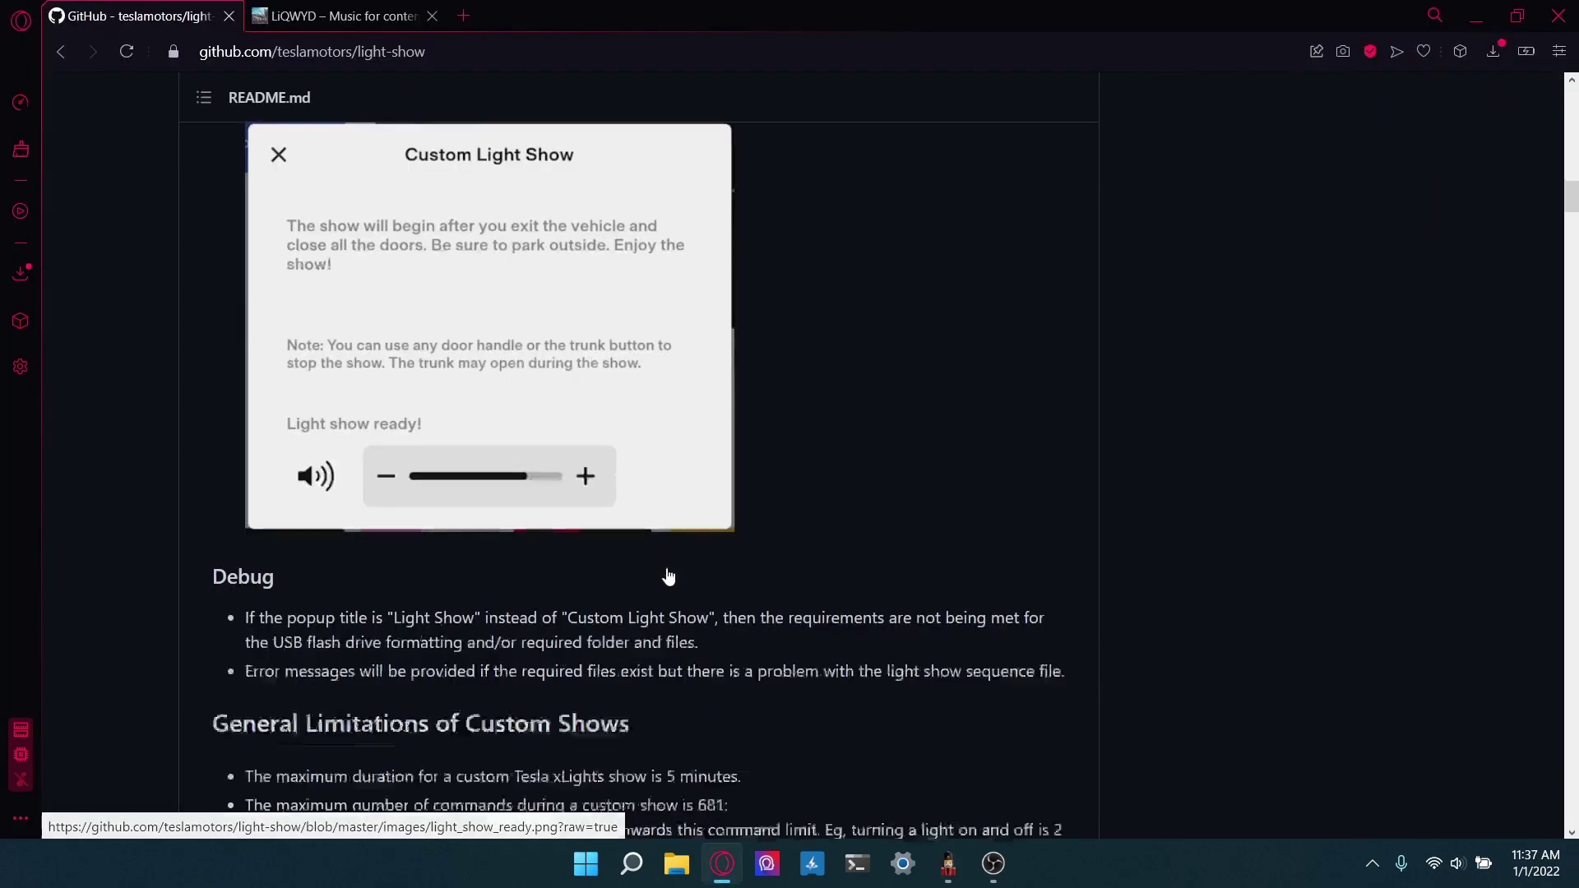
# Step: Check back on the xLights sequence, then minimize it to reach the README in Opera
pyautogui.scroll(-4, 675, 580)
pyautogui.scroll(-18, 675, 581)
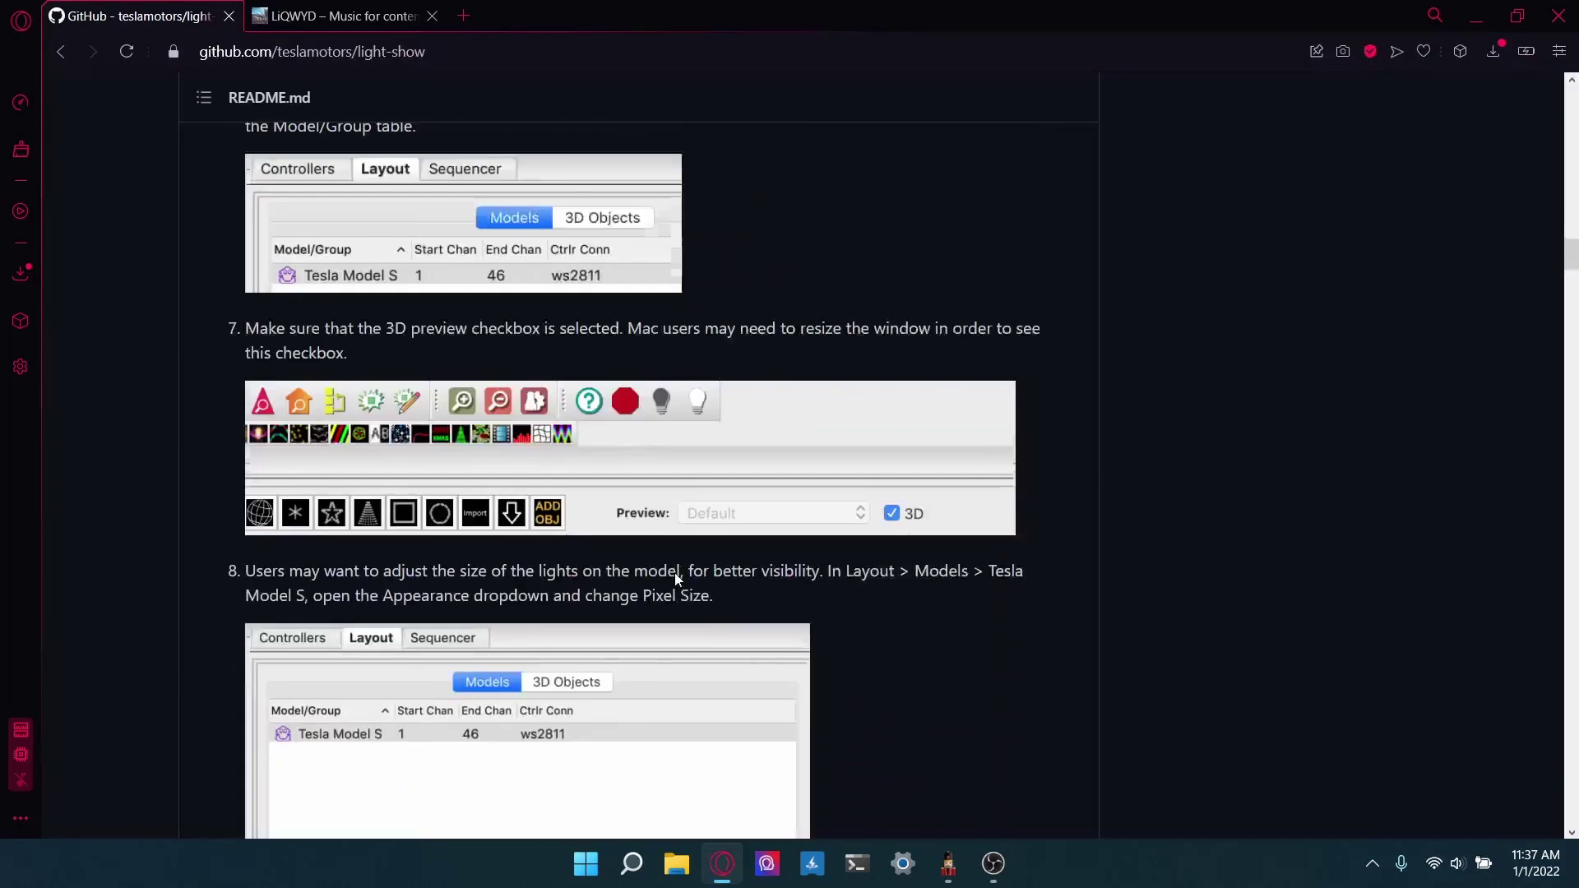
pyautogui.click(948, 863)
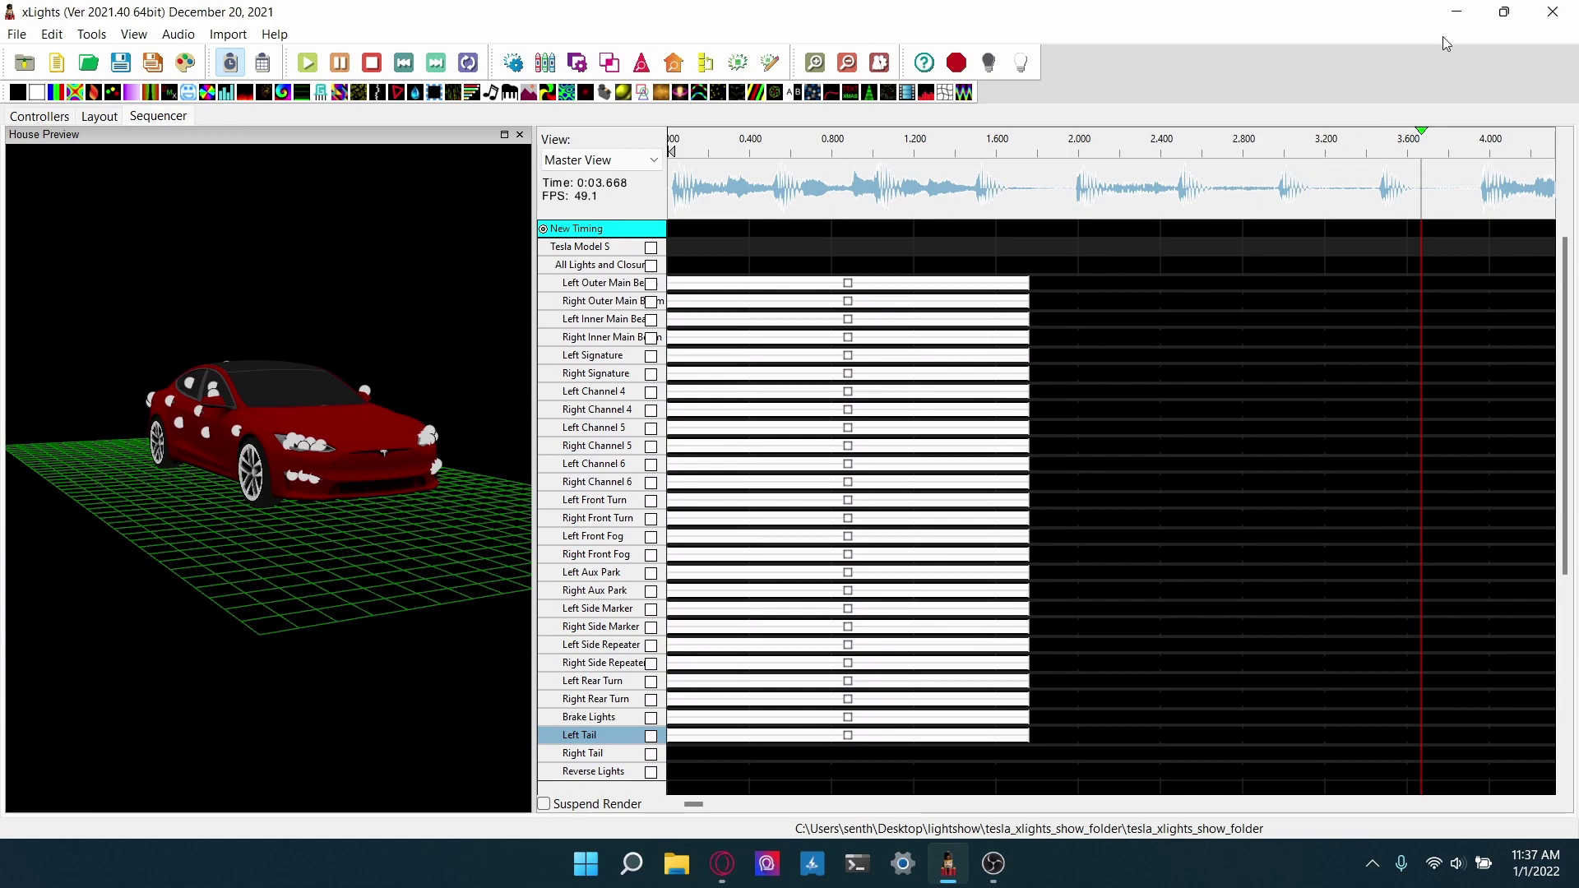
pyautogui.click(1455, 12)
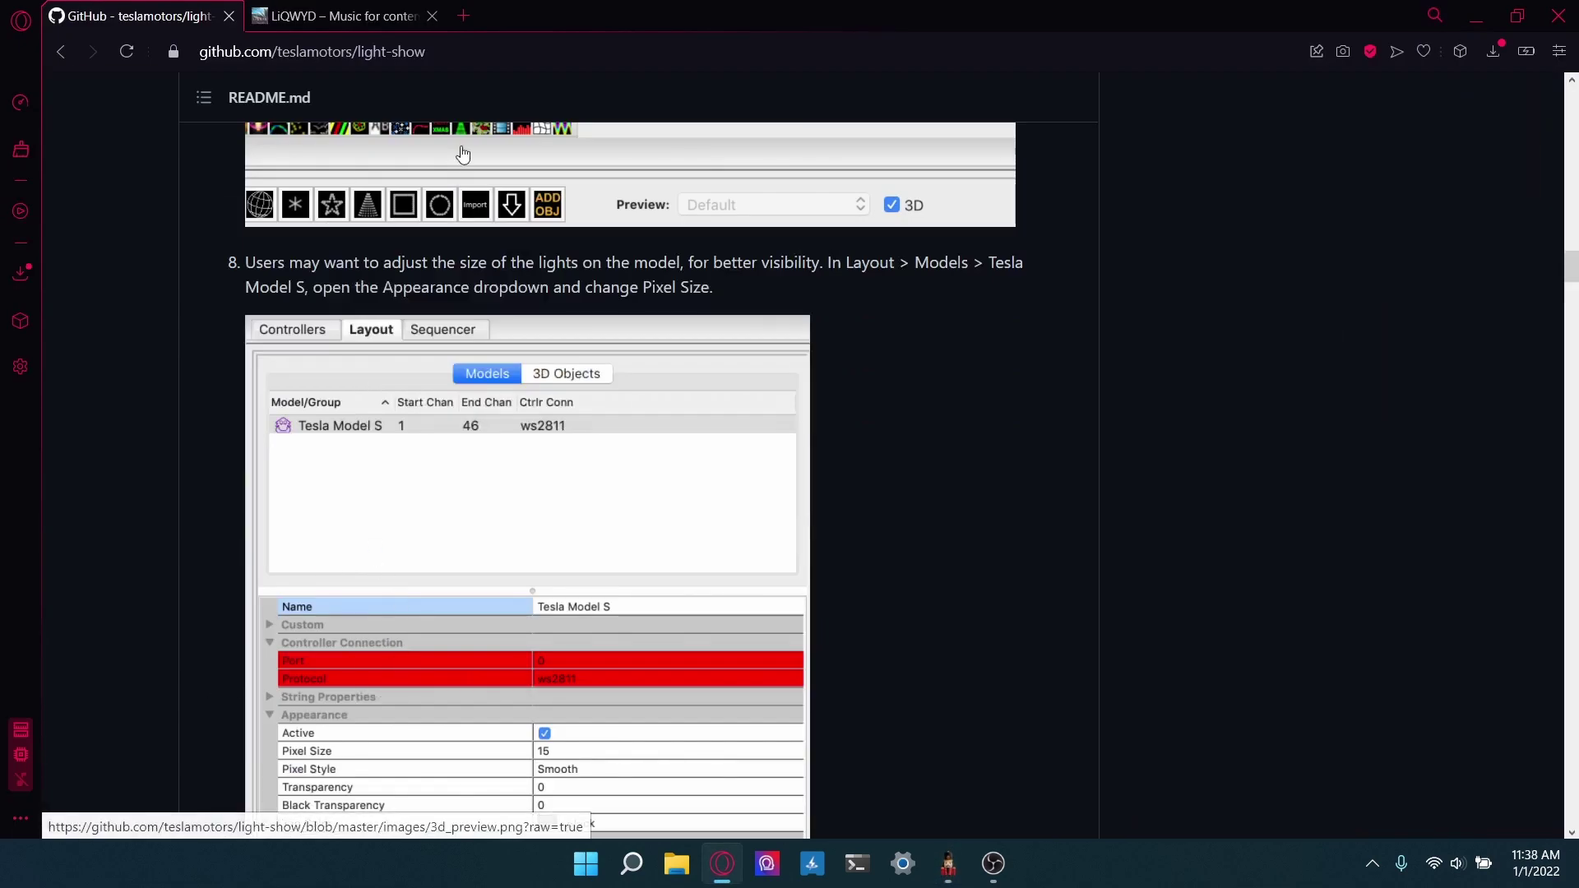
# Step: Scroll to the Light Channel Locations table and highlight the Outer Main Beam entry
pyautogui.scroll(-5, 378, 650)
pyautogui.scroll(-20, 378, 641)
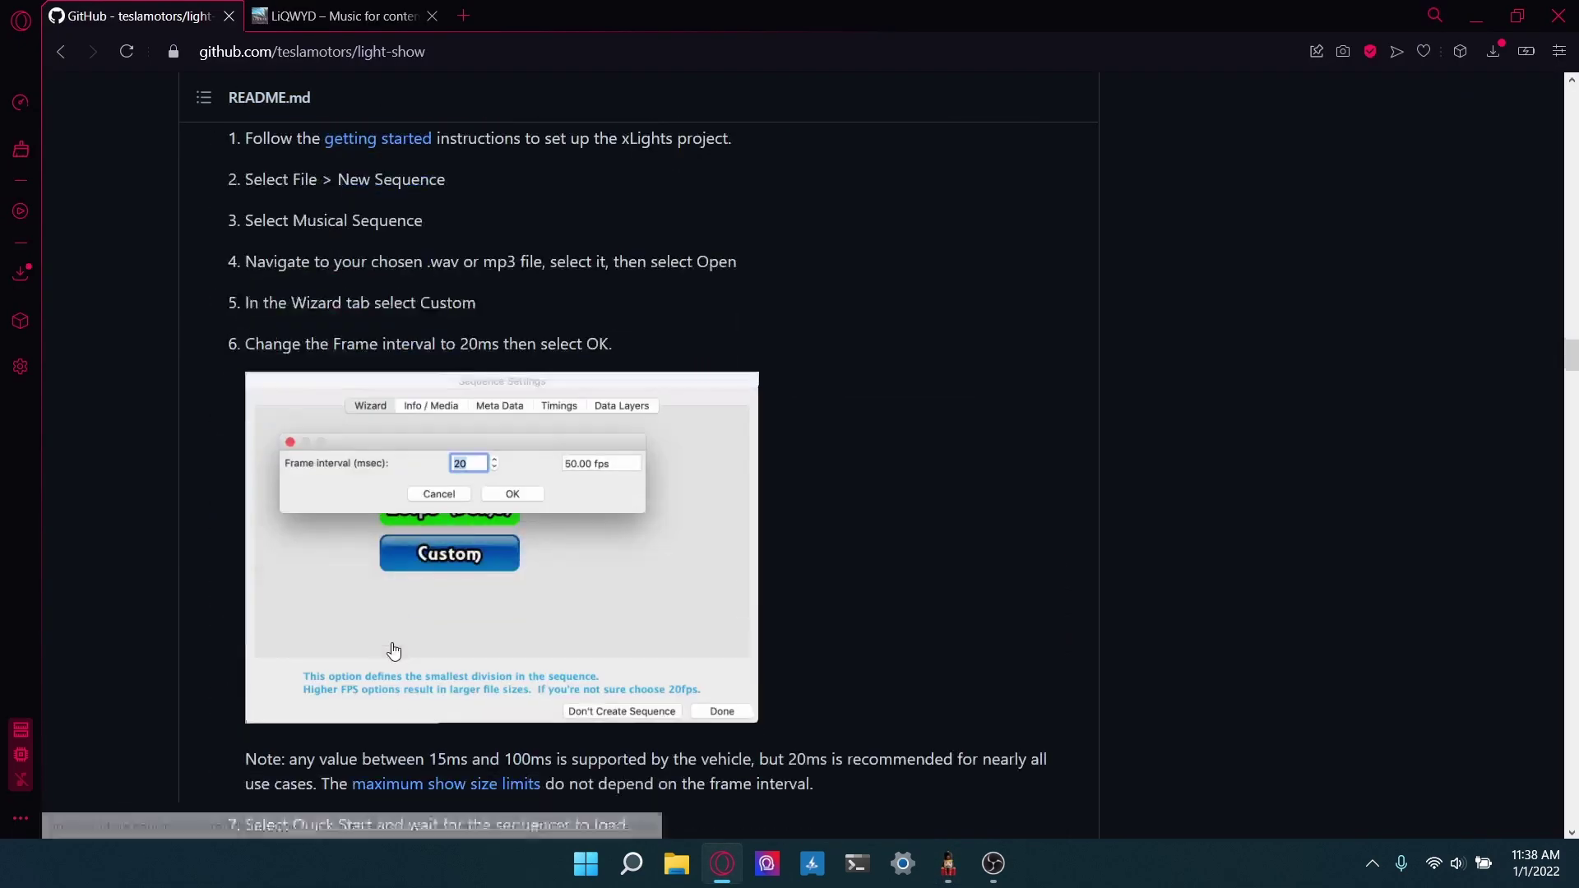
pyautogui.scroll(-20, 397, 648)
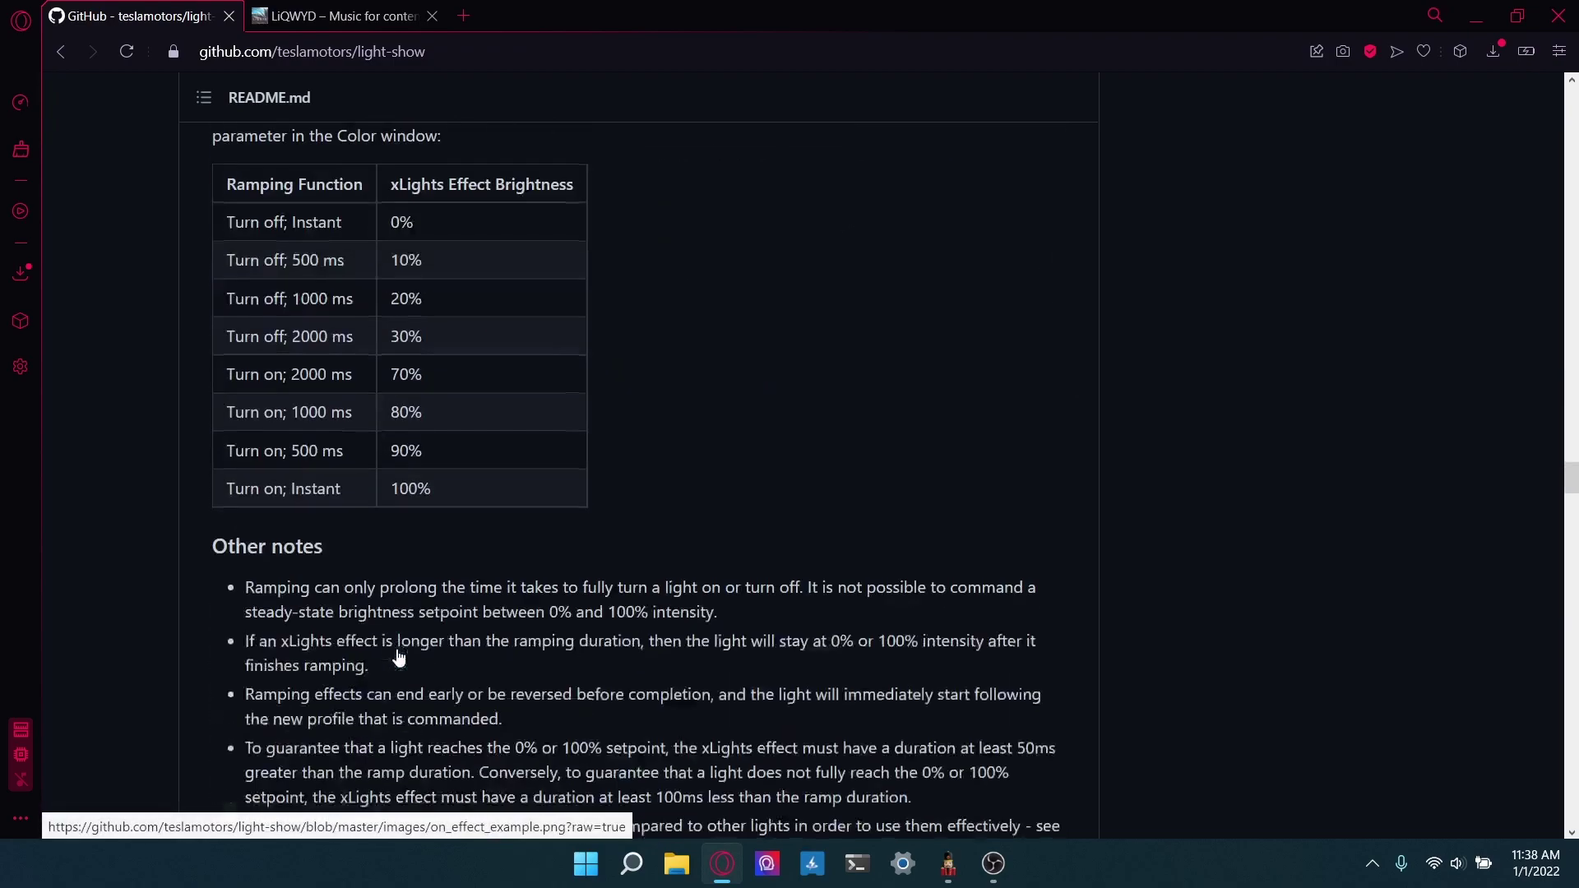
pyautogui.scroll(-20, 397, 647)
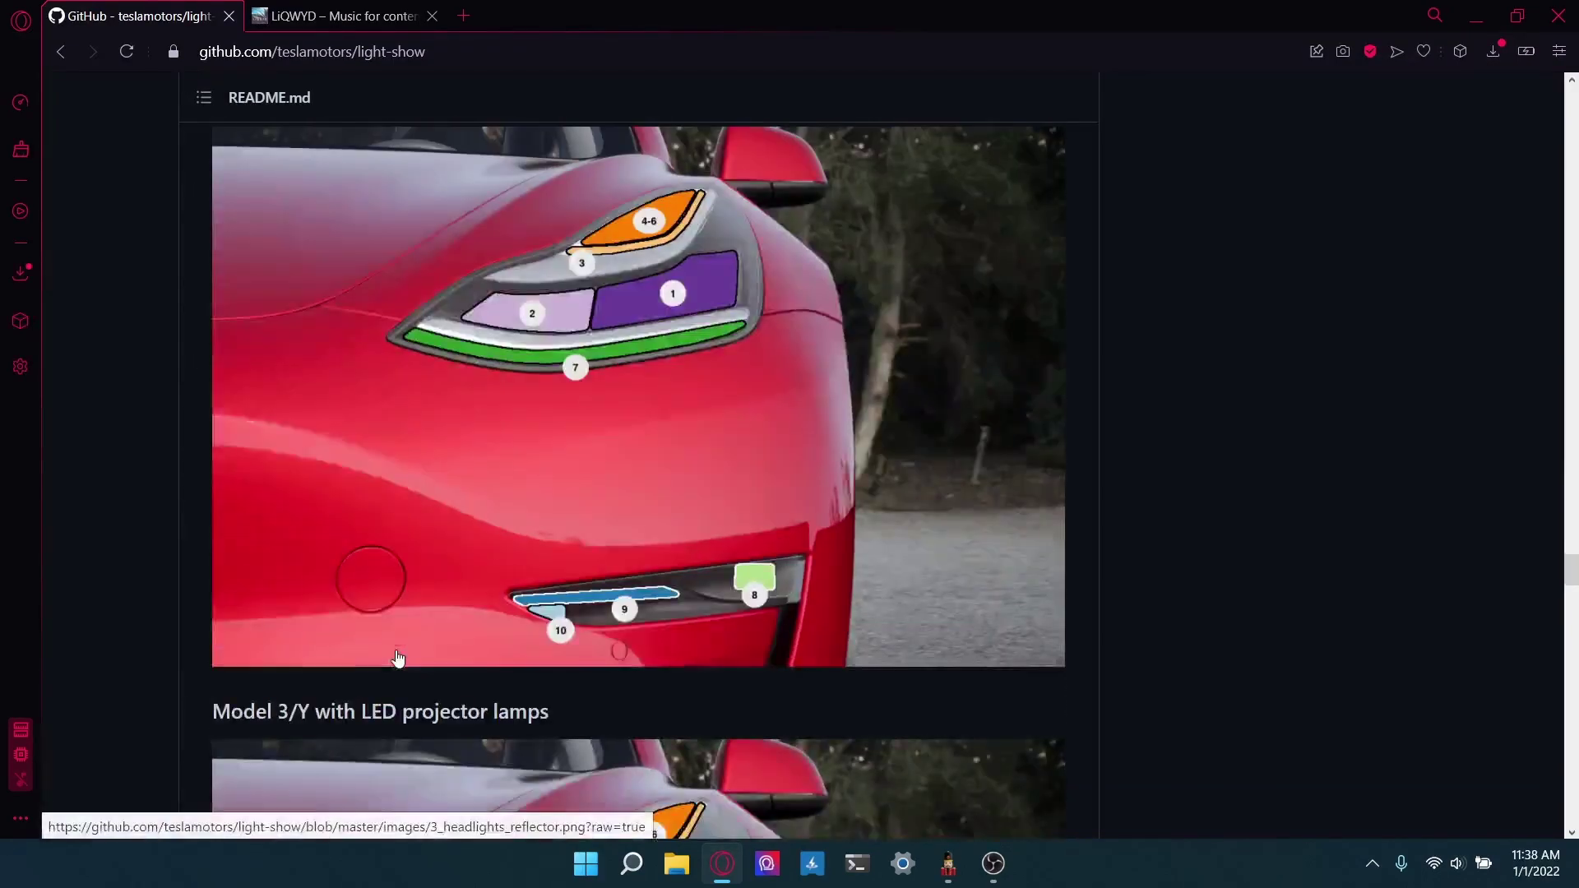
pyautogui.scroll(5, 309, 392)
pyautogui.scroll(-20, 377, 557)
pyautogui.scroll(20, 375, 475)
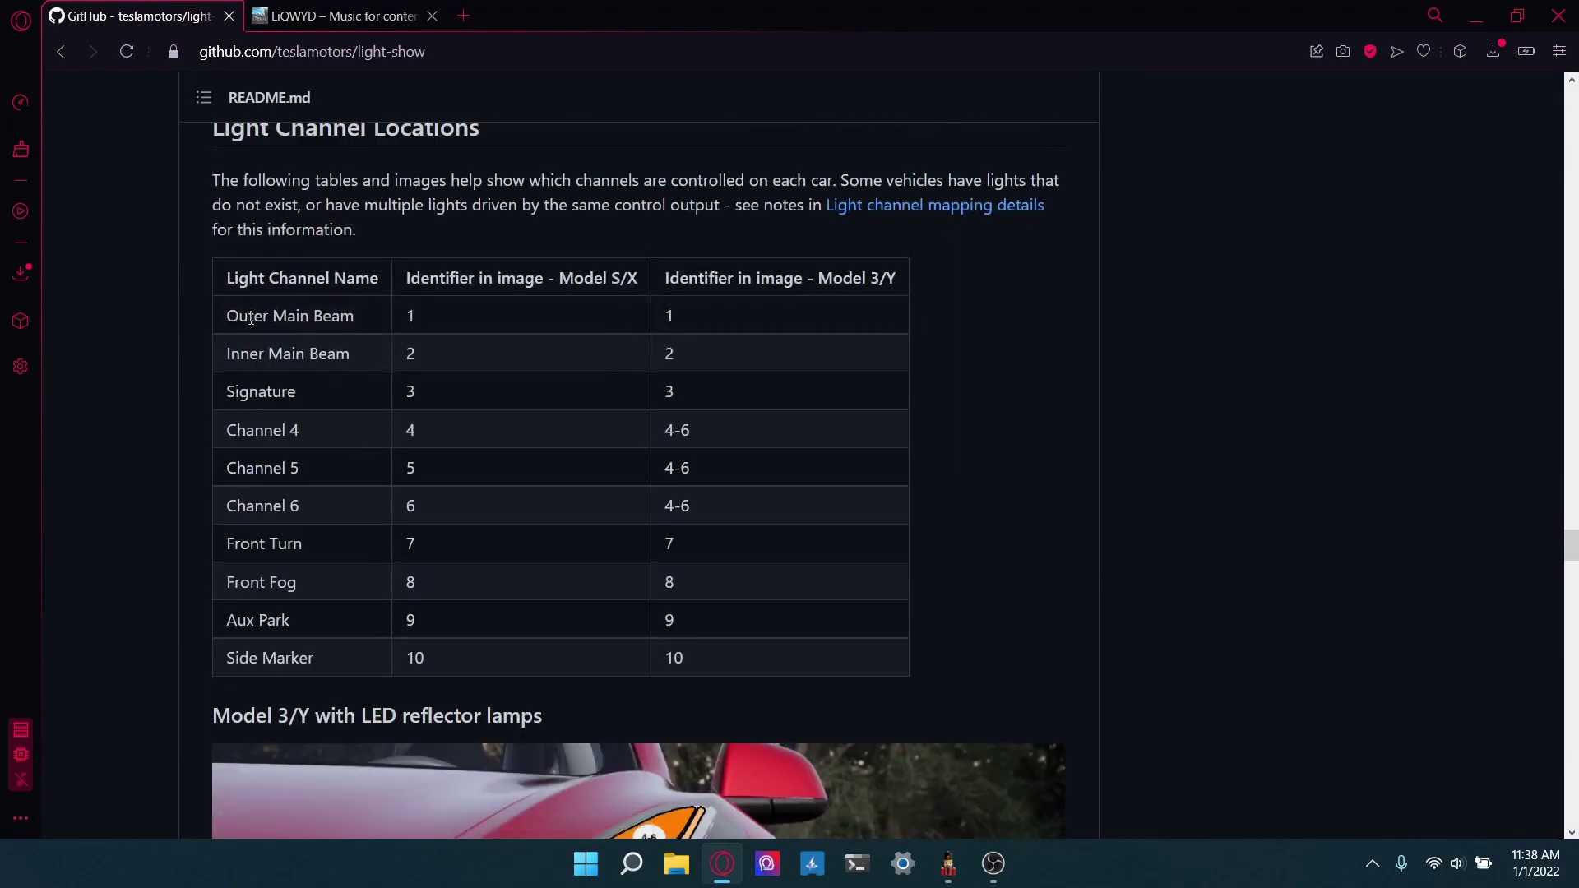
pyautogui.scroll(-6, 539, 510)
pyautogui.scroll(4, 569, 453)
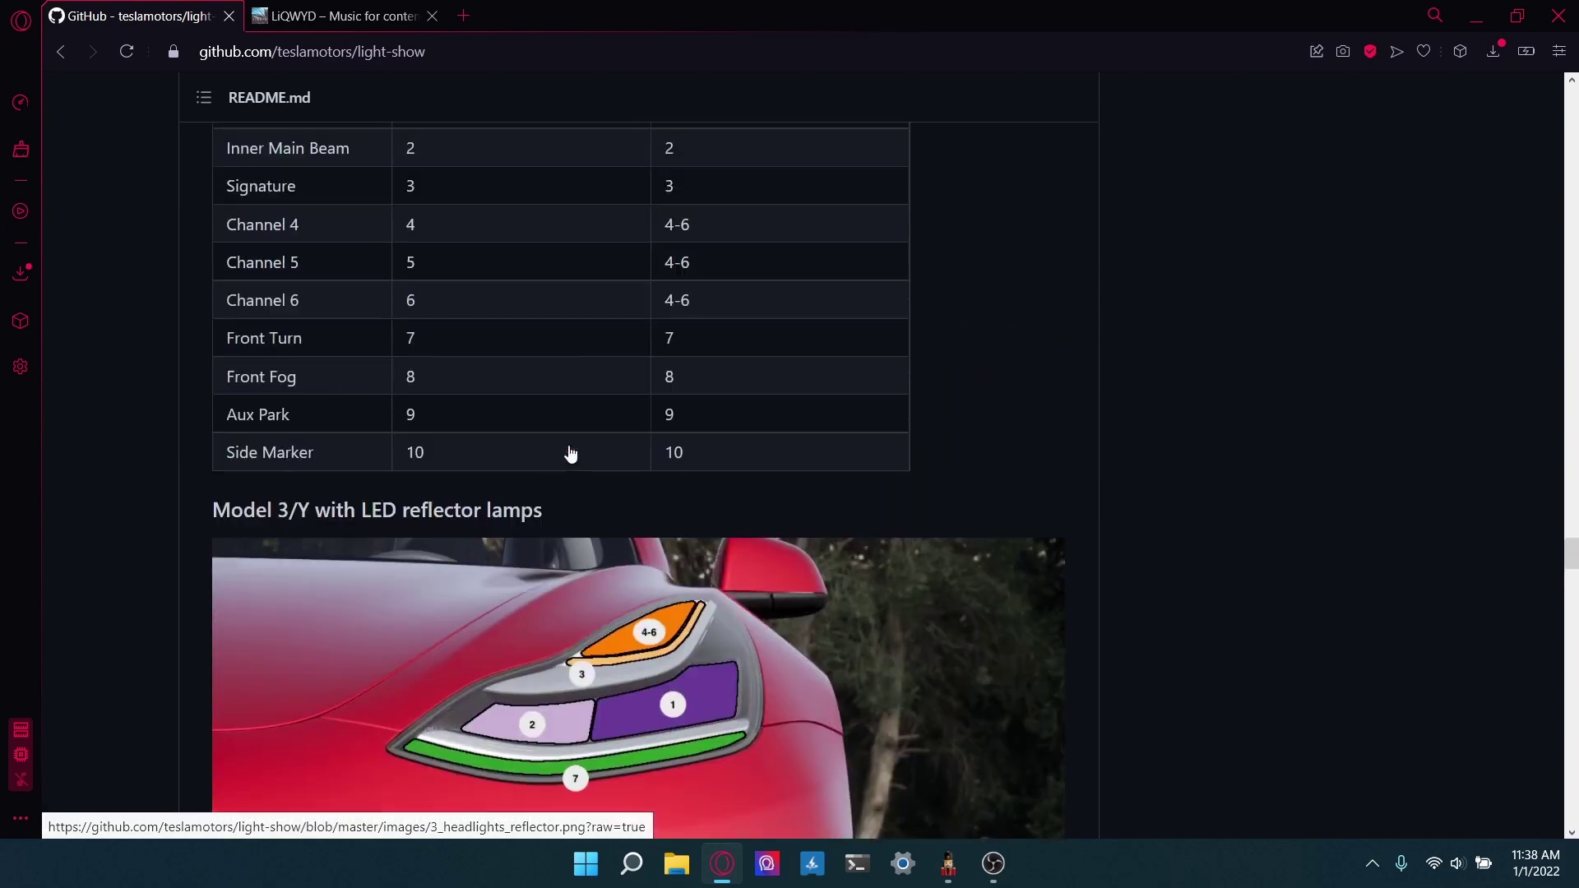
pyautogui.scroll(1, 569, 452)
pyautogui.moveTo(227, 213); pyautogui.dragTo(377, 217)
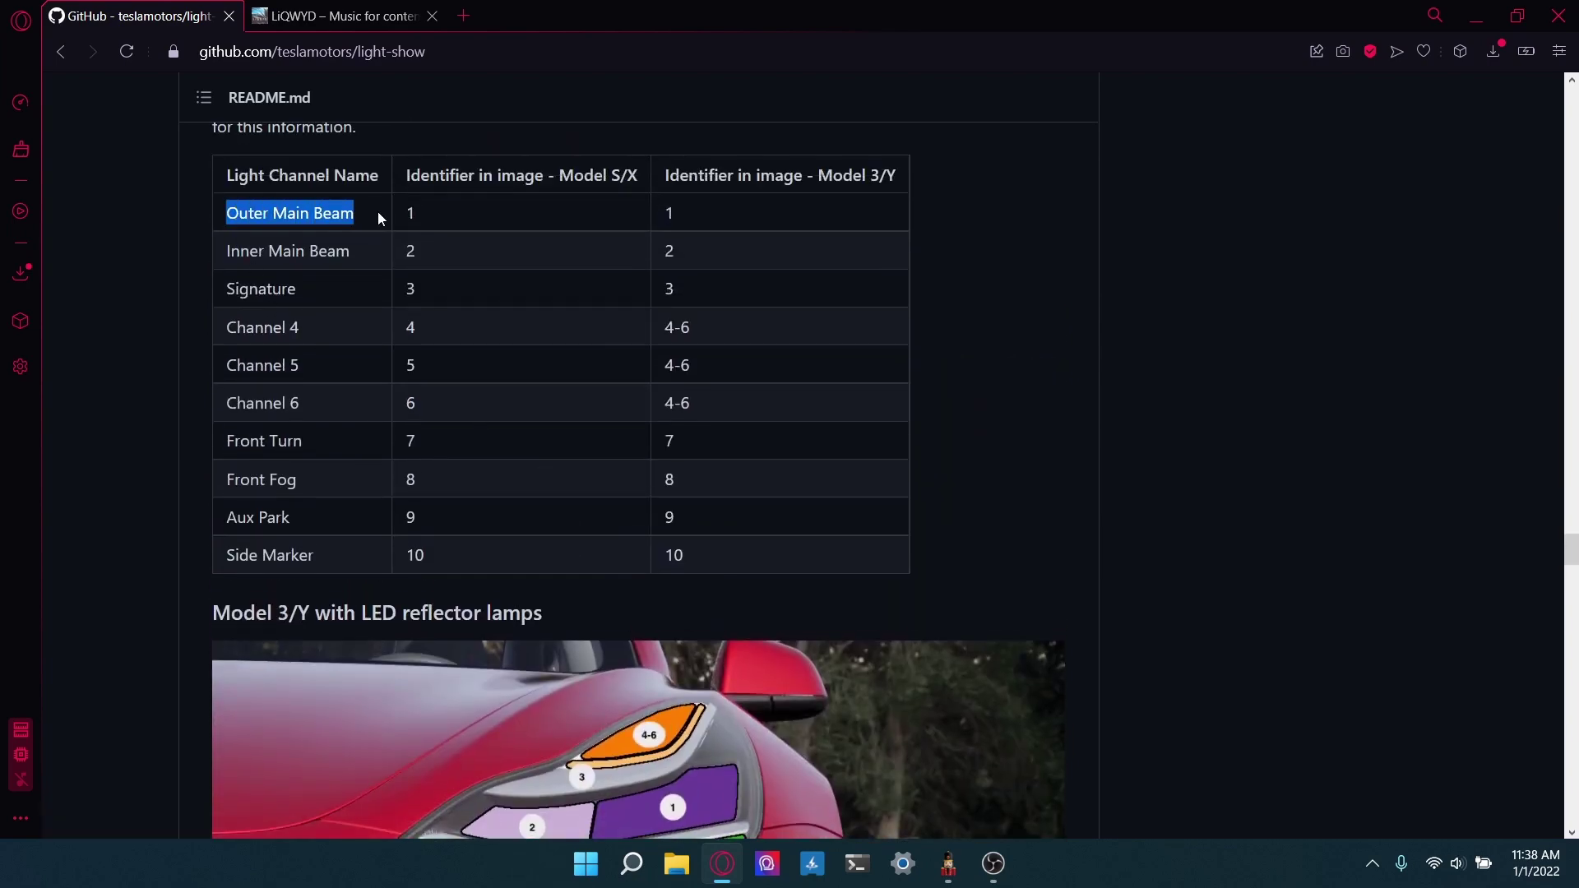
pyautogui.click(325, 226)
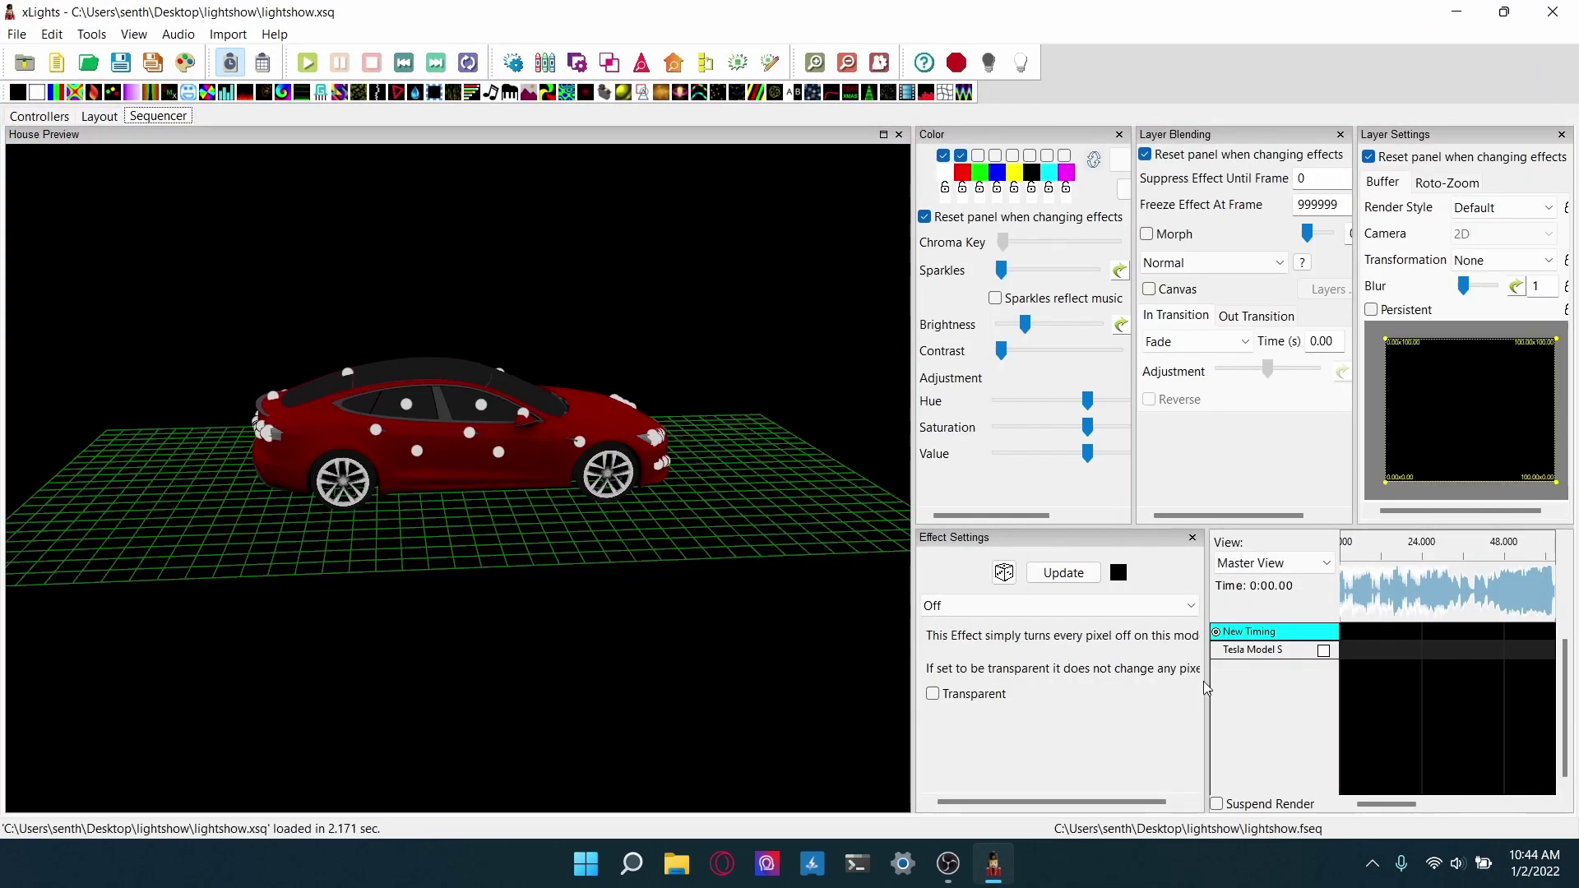
# Step: Hide the Effect, Layer and Color panels, widen the timeline, and expand All Lights and Closures
pyautogui.click(1192, 537)
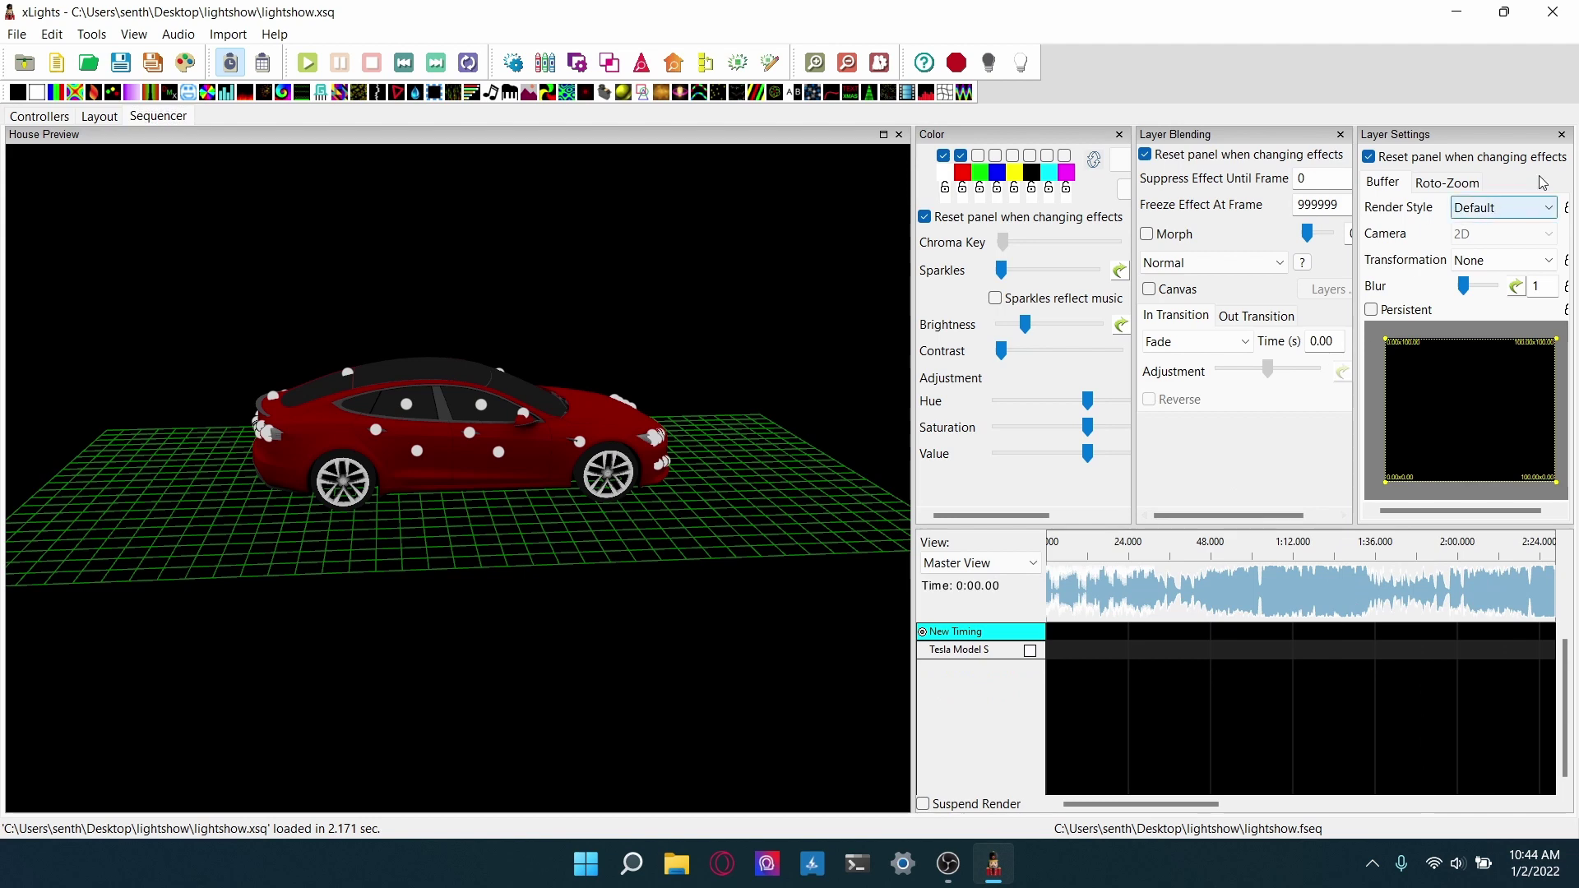
pyautogui.click(1561, 135)
pyautogui.click(1561, 135)
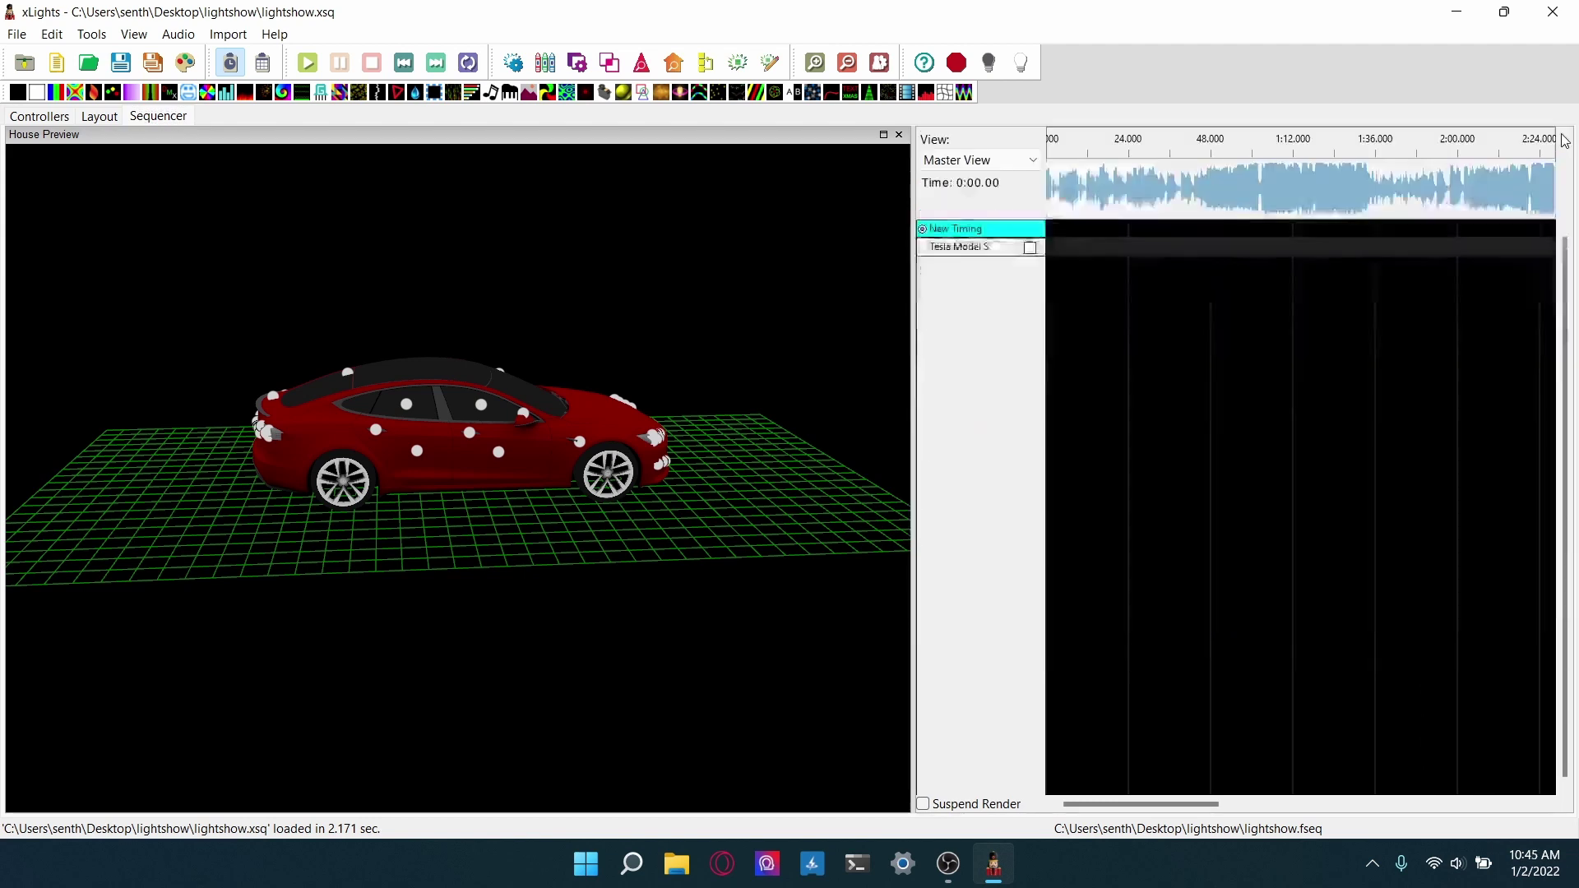
pyautogui.moveTo(836, 266); pyautogui.dragTo(750, 268)
pyautogui.click(868, 270)
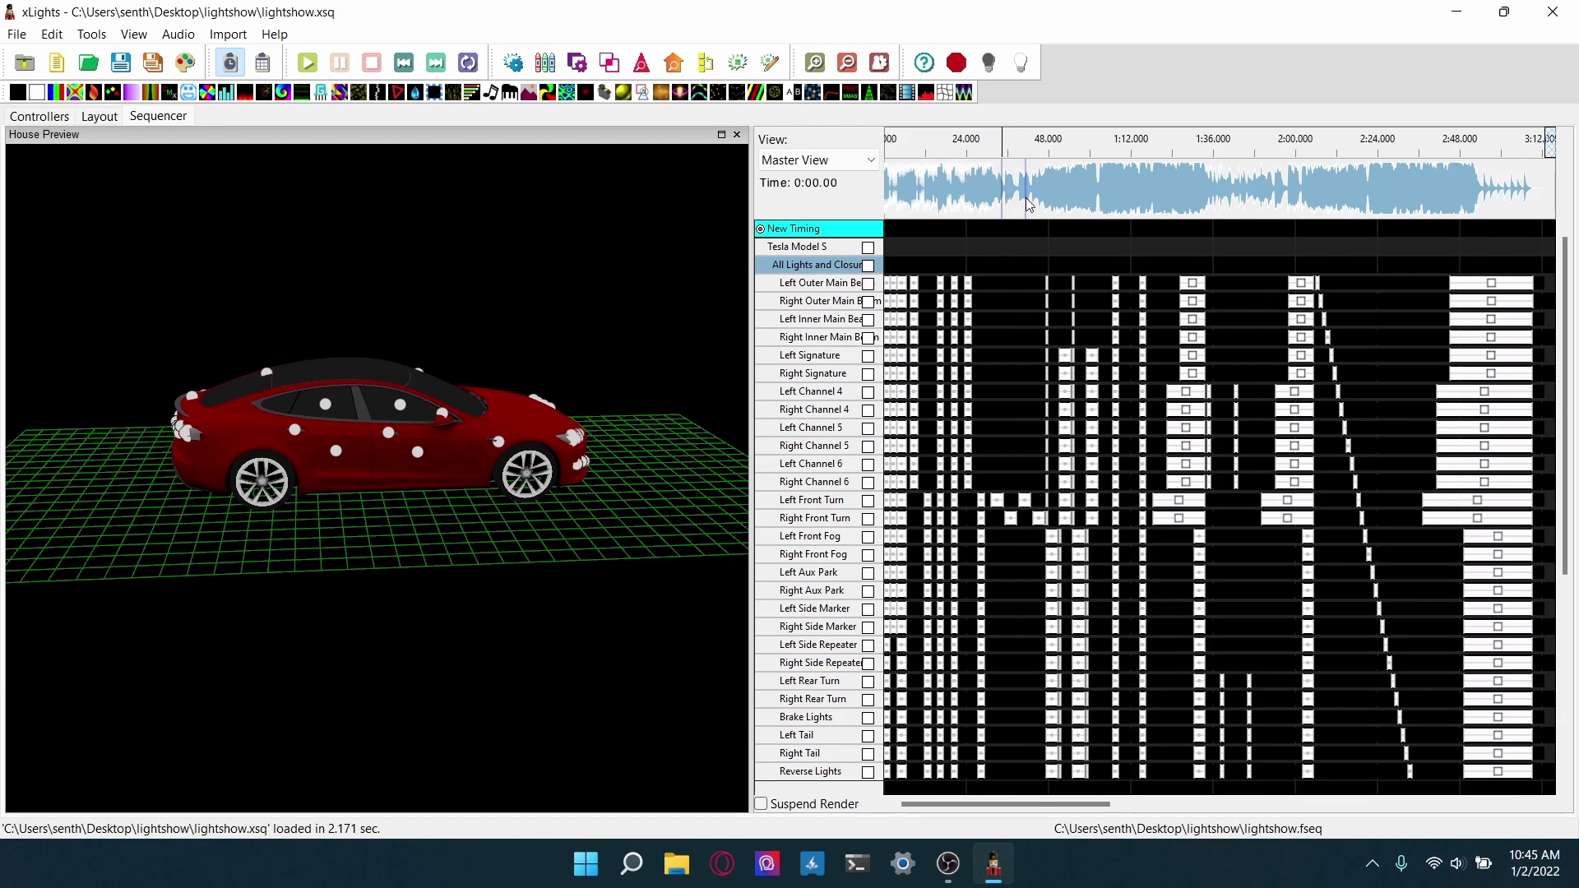
# Step: Zoom the timeline to the song's start, play the show, and lower the system volume
pyautogui.scroll(6, 1024, 198)
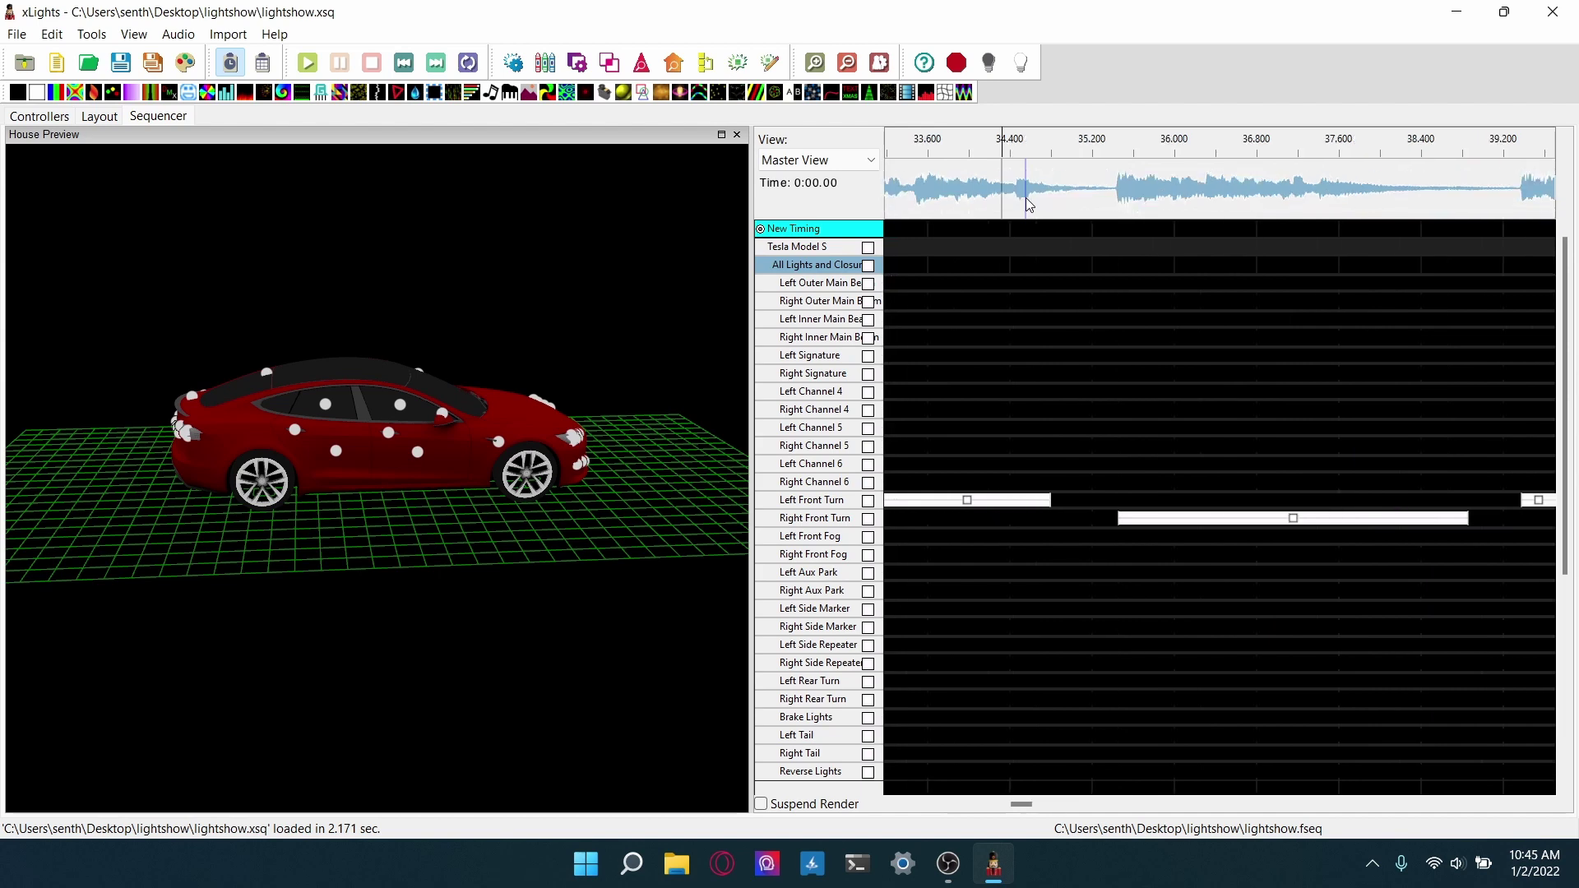
pyautogui.moveTo(1024, 804); pyautogui.dragTo(916, 804)
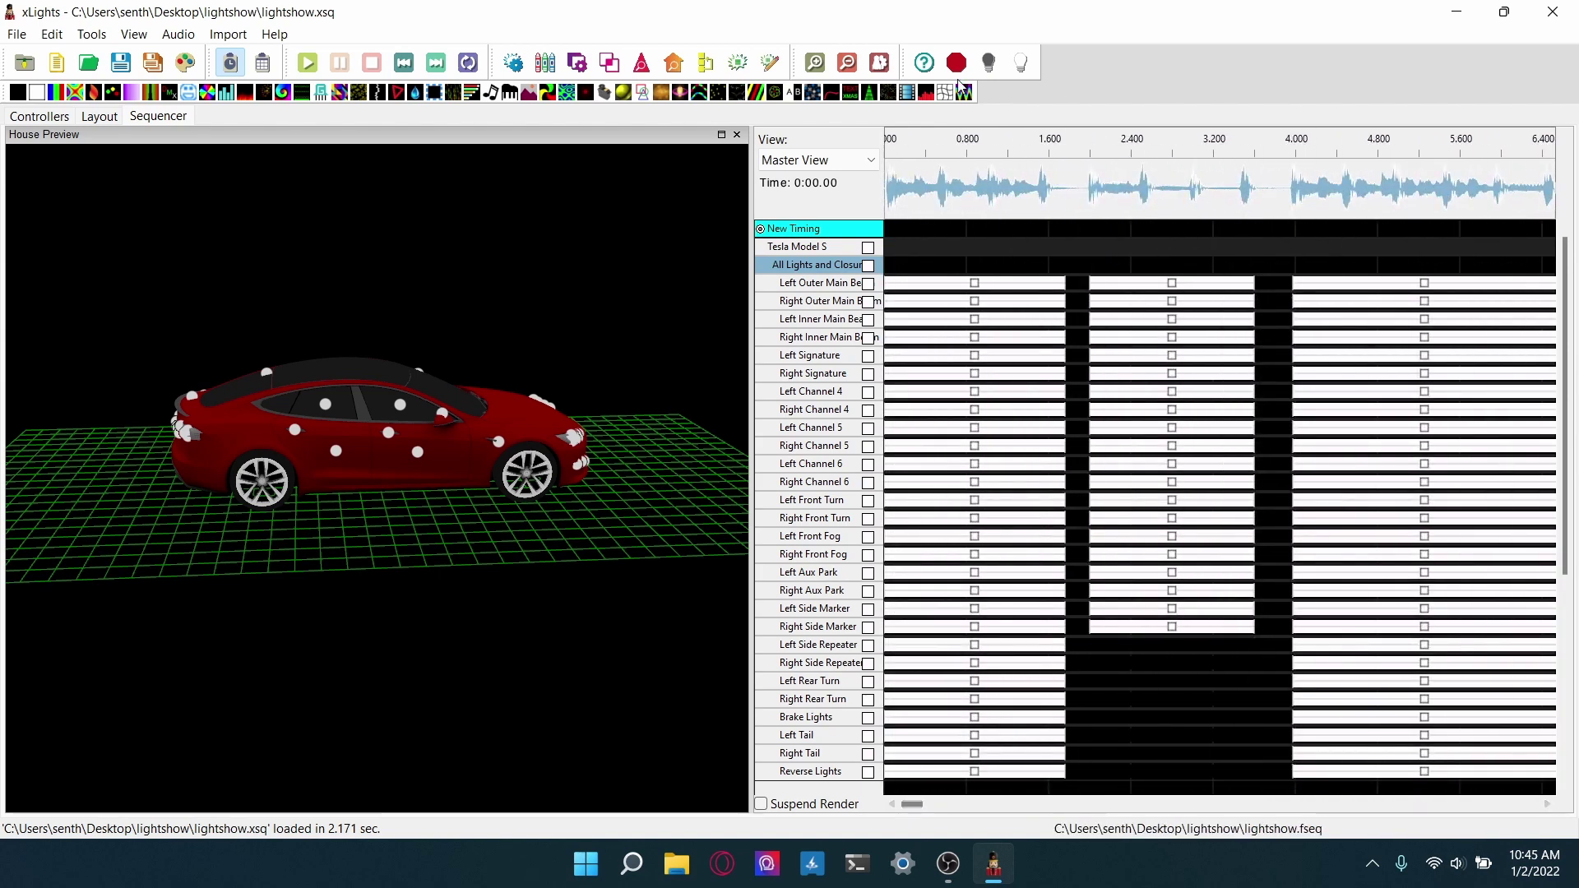
pyautogui.scroll(-5, 967, 460)
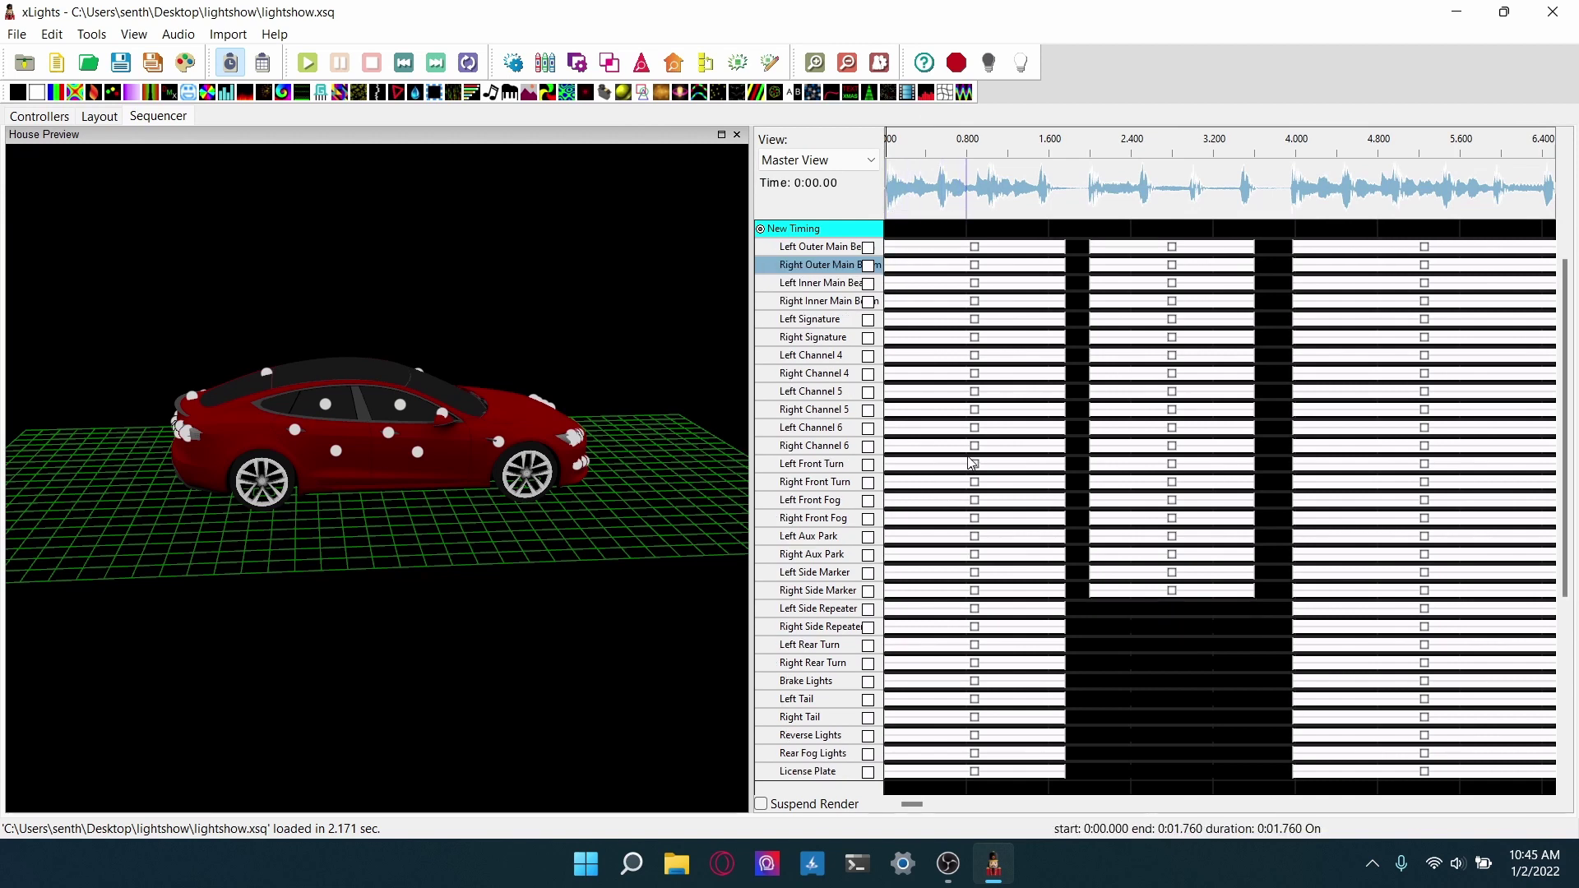
pyautogui.scroll(4, 971, 475)
pyautogui.scroll(2, 972, 473)
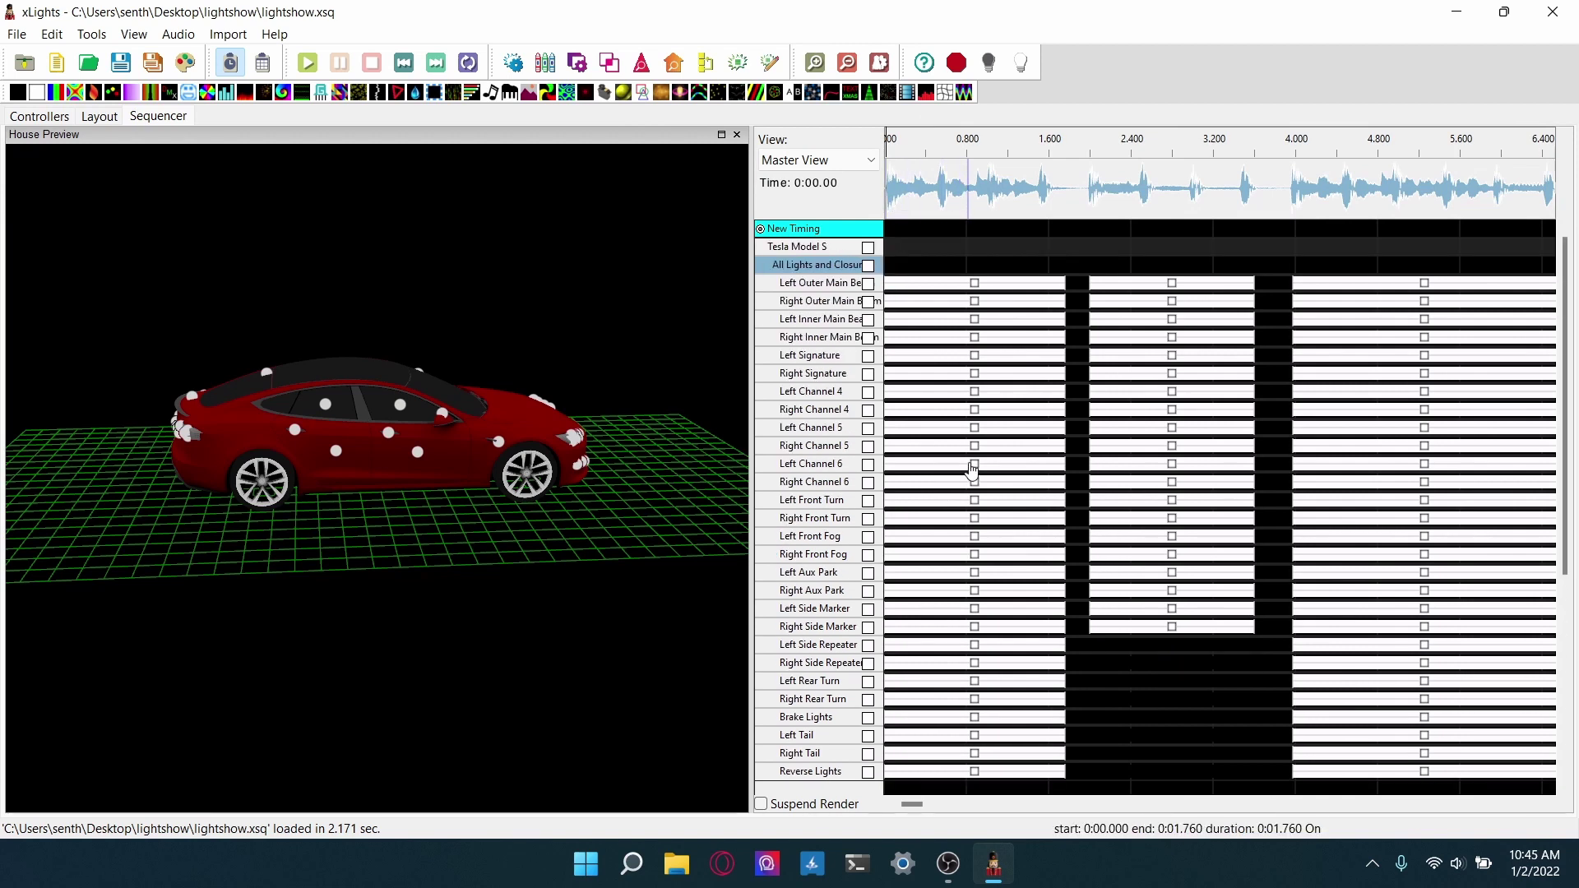
pyautogui.click(304, 63)
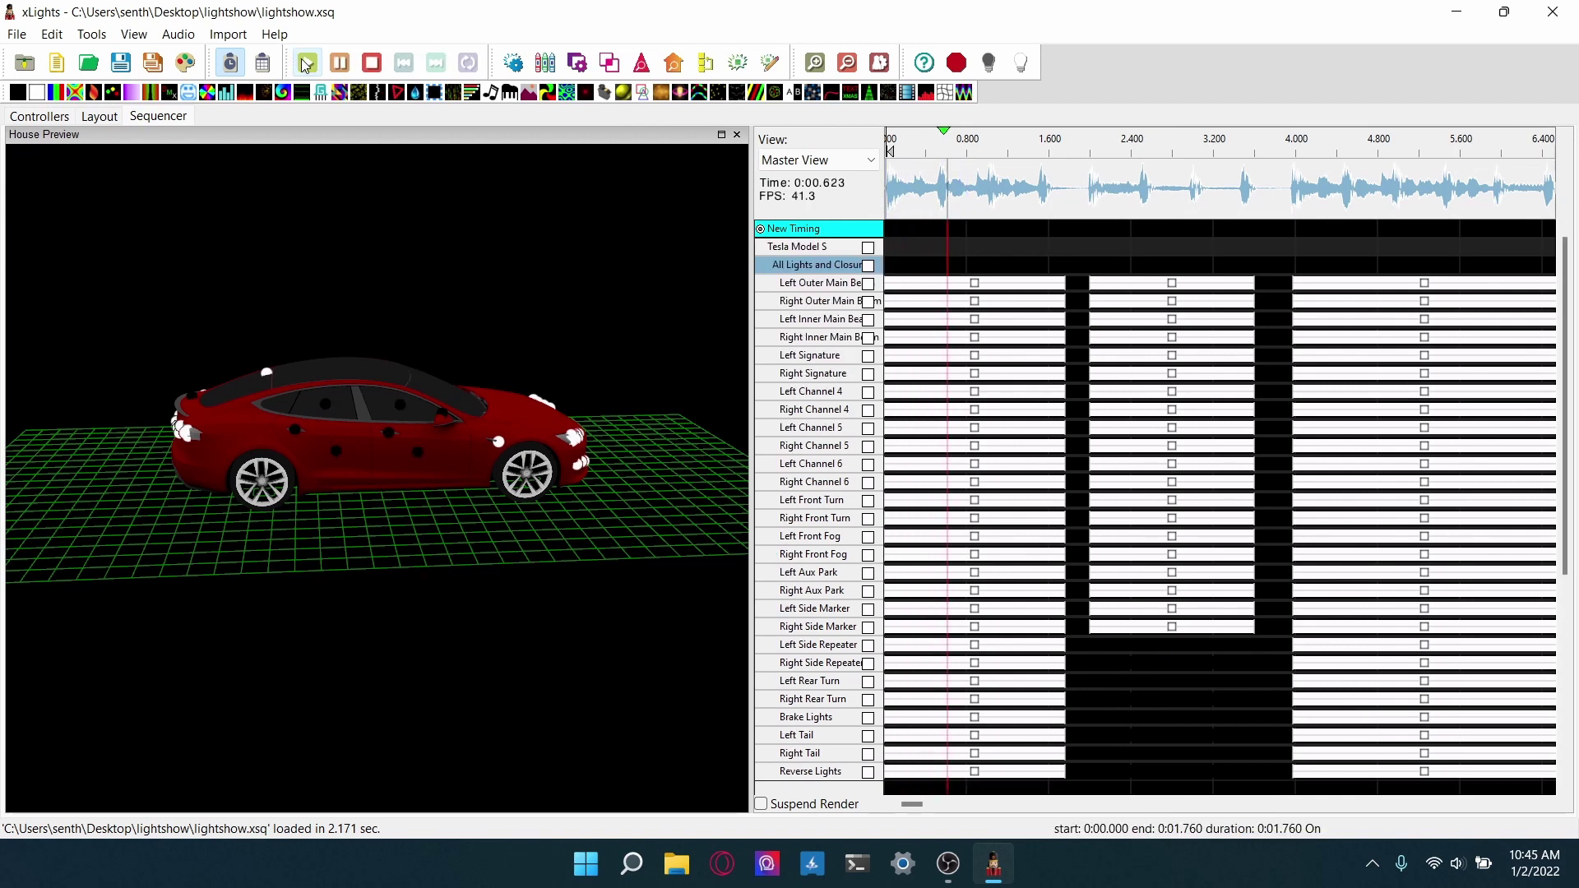
pyautogui.press('XF86AudioLowerVolume')
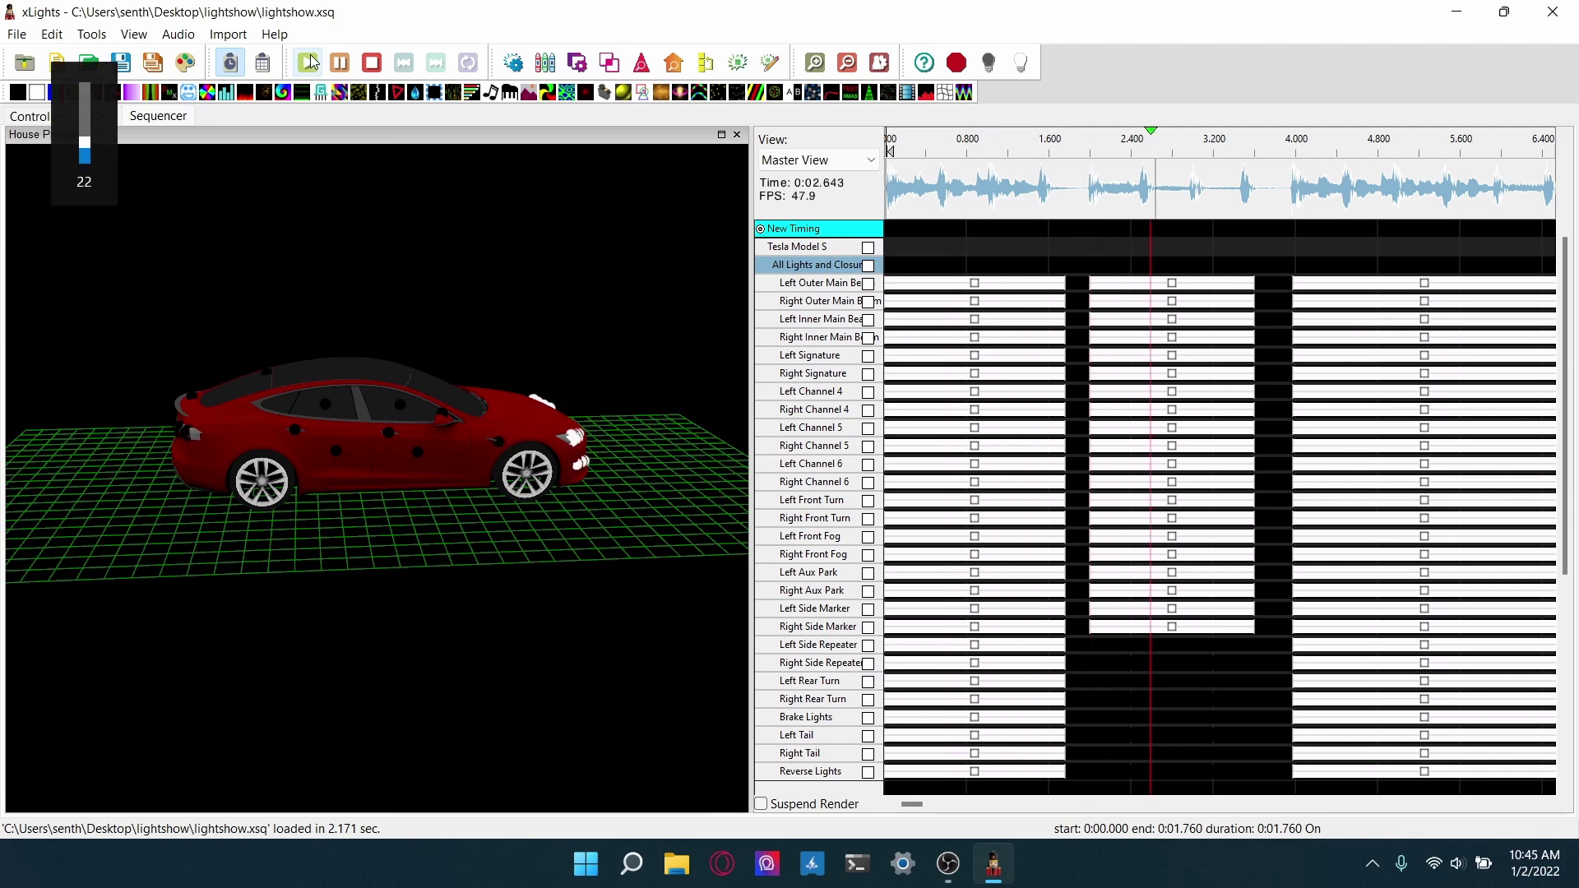
pyautogui.press('XF86AudioLowerVolume')
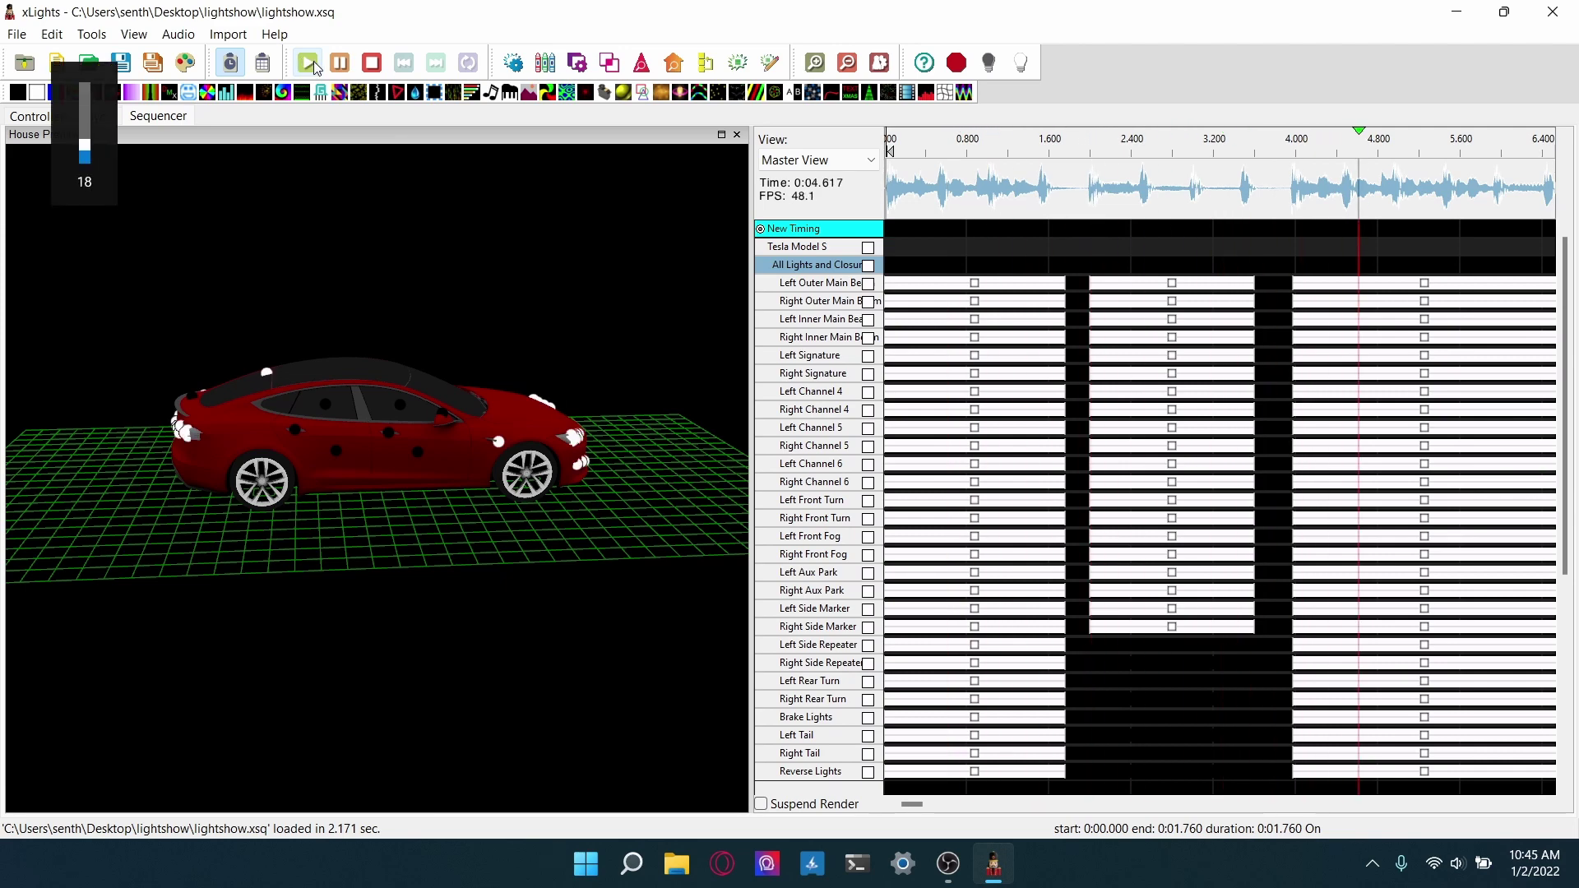
# Step: Orbit the preview from a rear three-quarter view round to the car's front
pyautogui.moveTo(354, 485)
pyautogui.mouseDown()
pyautogui.moveTo(234, 483)
pyautogui.moveTo(472, 478)
pyautogui.moveTo(497, 511)
pyautogui.moveTo(428, 492)
pyautogui.moveTo(185, 485)
pyautogui.moveTo(304, 519)
pyautogui.moveTo(466, 535)
pyautogui.moveTo(406, 508)
pyautogui.mouseUp()
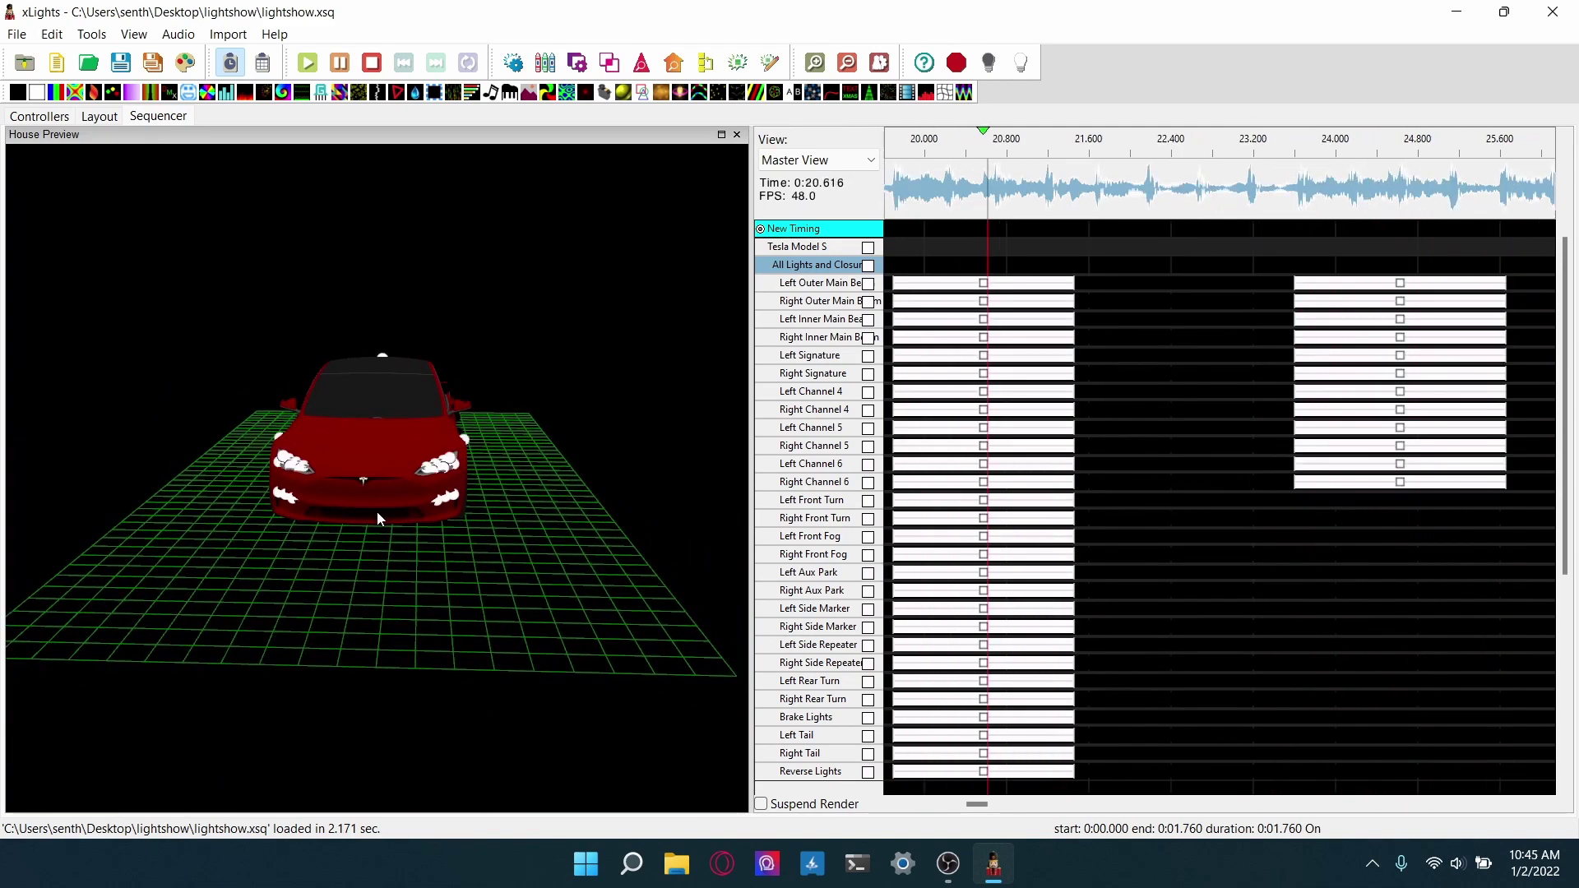
pyautogui.moveTo(368, 530); pyautogui.dragTo(269, 544)
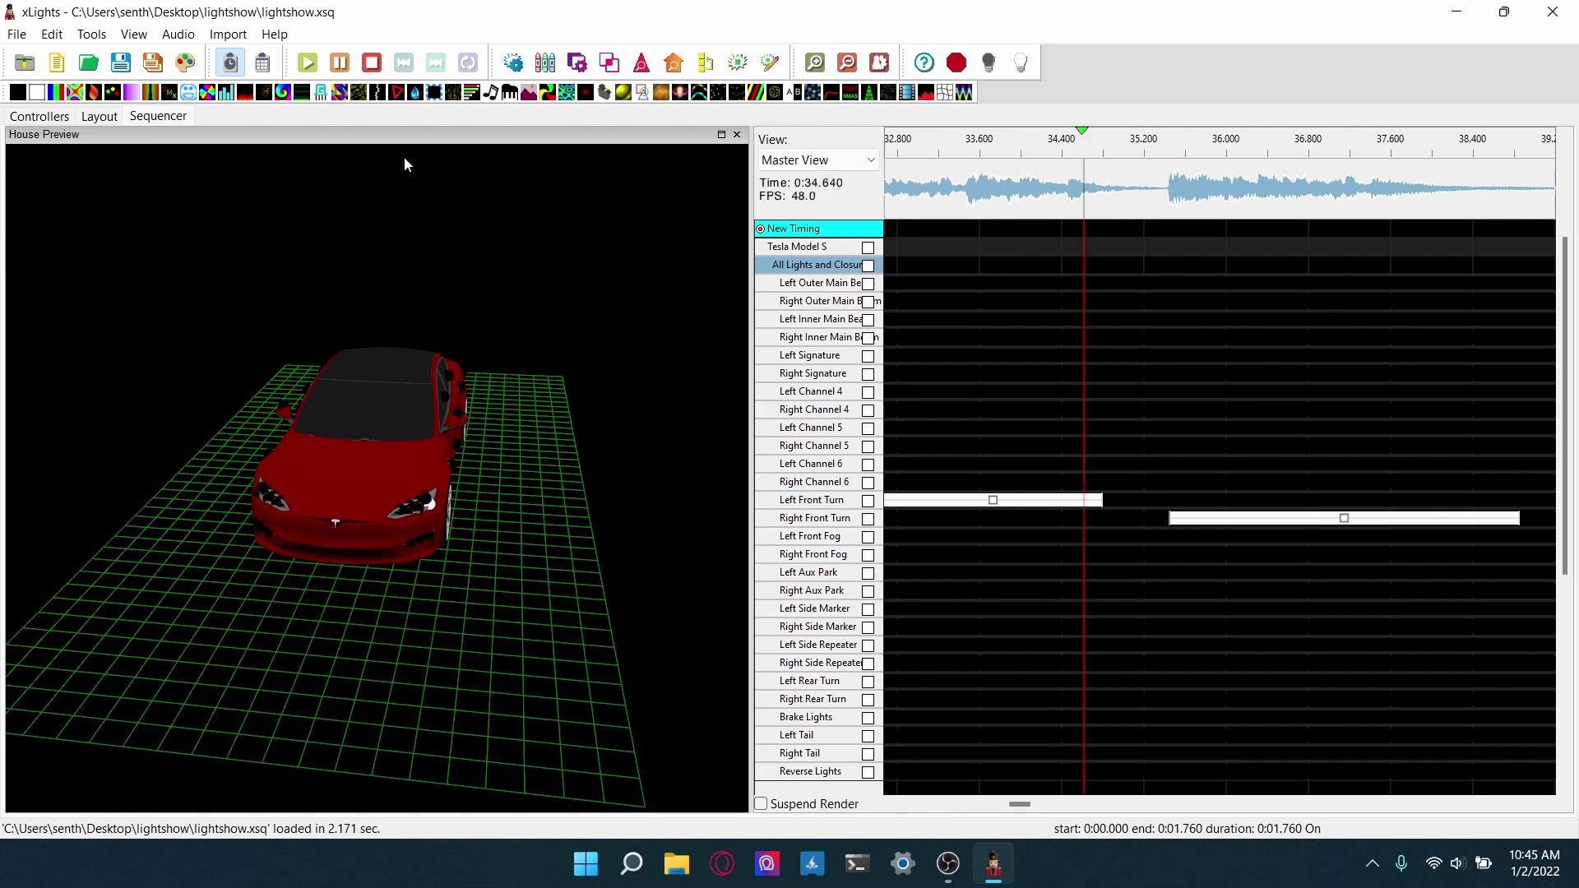
pyautogui.moveTo(372, 167); pyautogui.dragTo(352, 497)
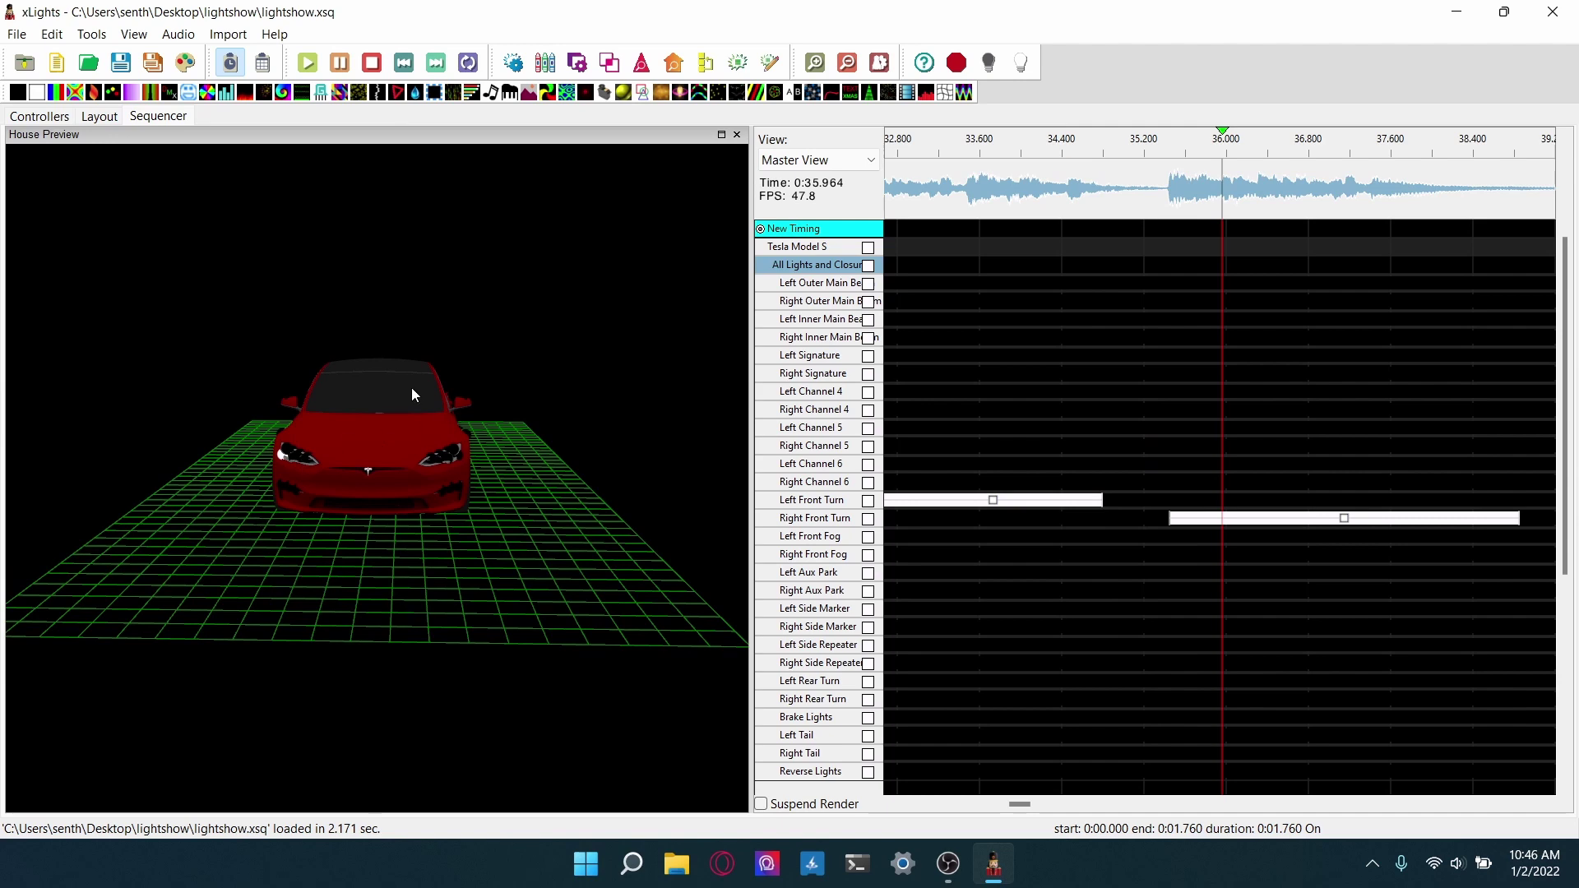
# Step: Resume playback to about 1:19, rotating the preview between side and front views
pyautogui.press('space')
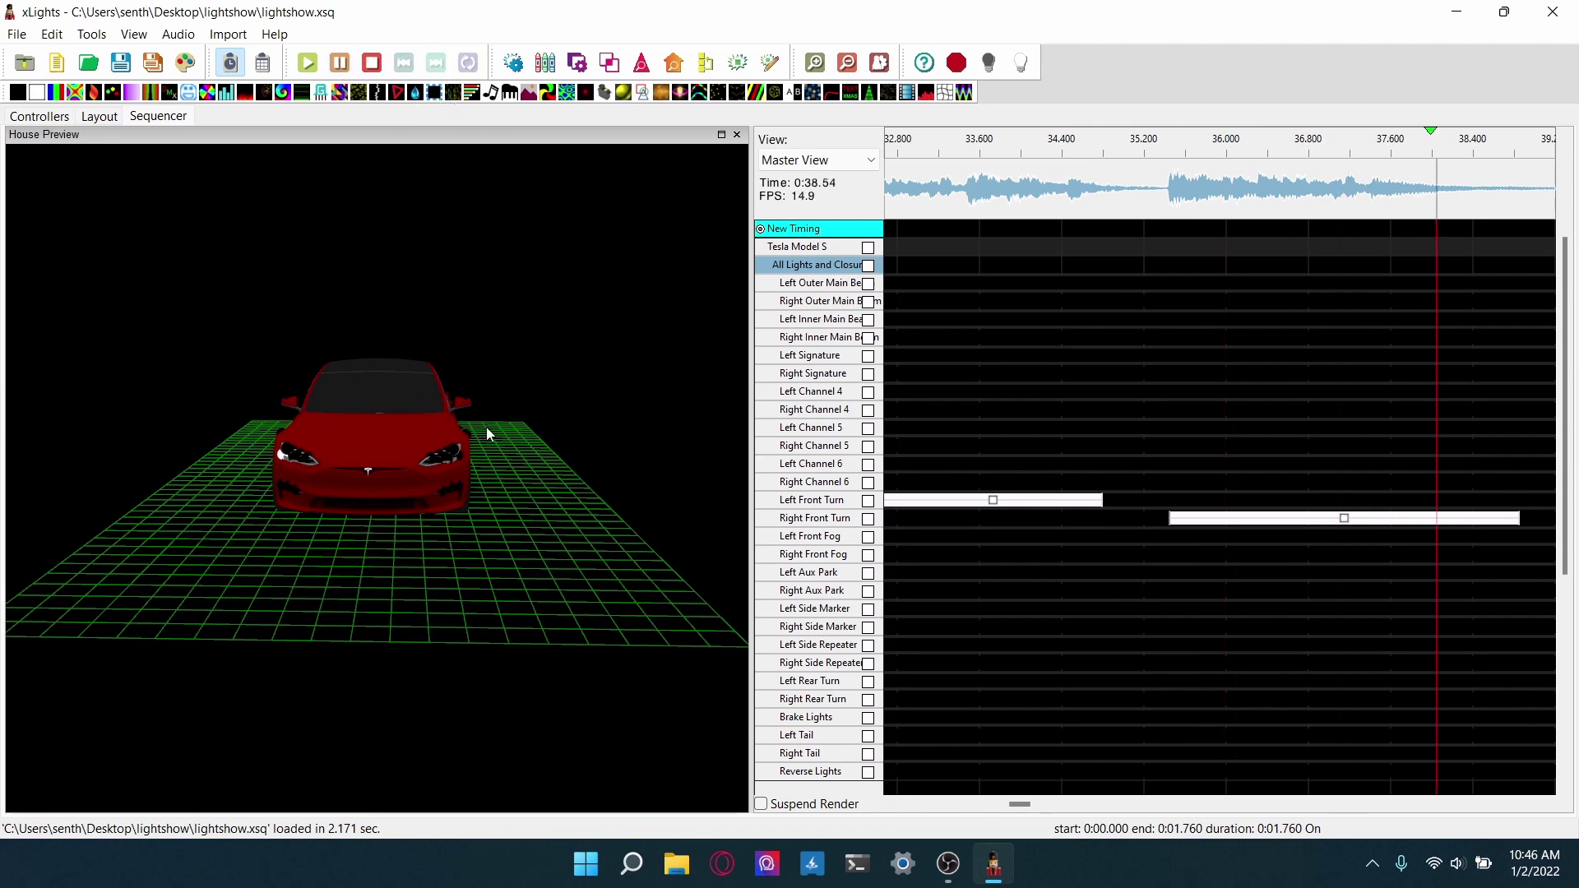
pyautogui.moveTo(485, 435)
pyautogui.mouseDown()
pyautogui.moveTo(372, 432)
pyautogui.moveTo(505, 436)
pyautogui.mouseUp()
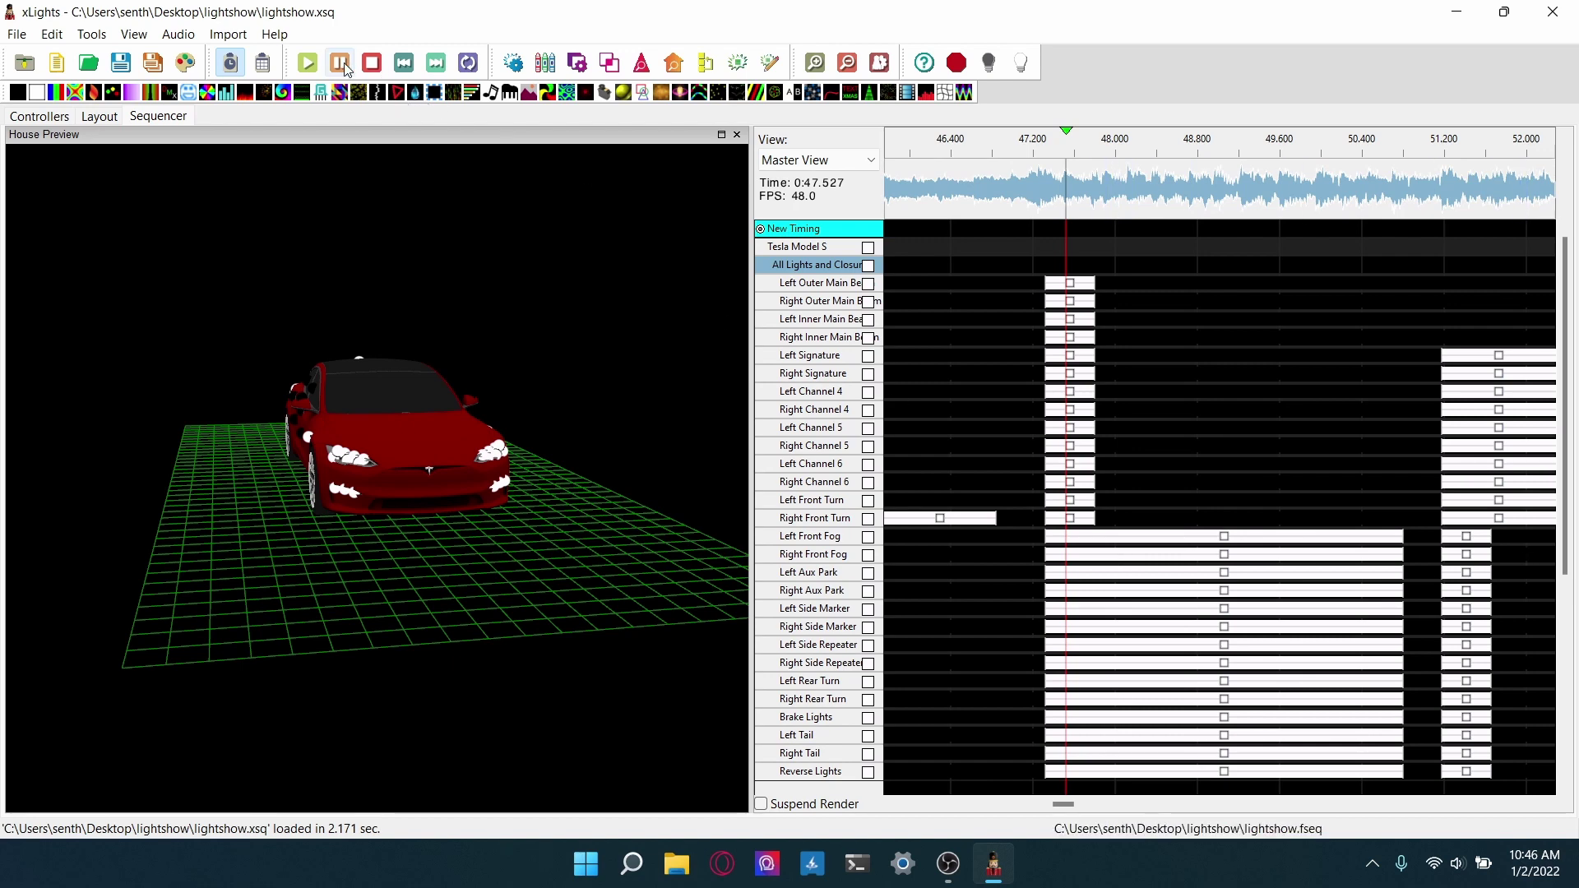
pyautogui.moveTo(465, 387); pyautogui.dragTo(391, 507)
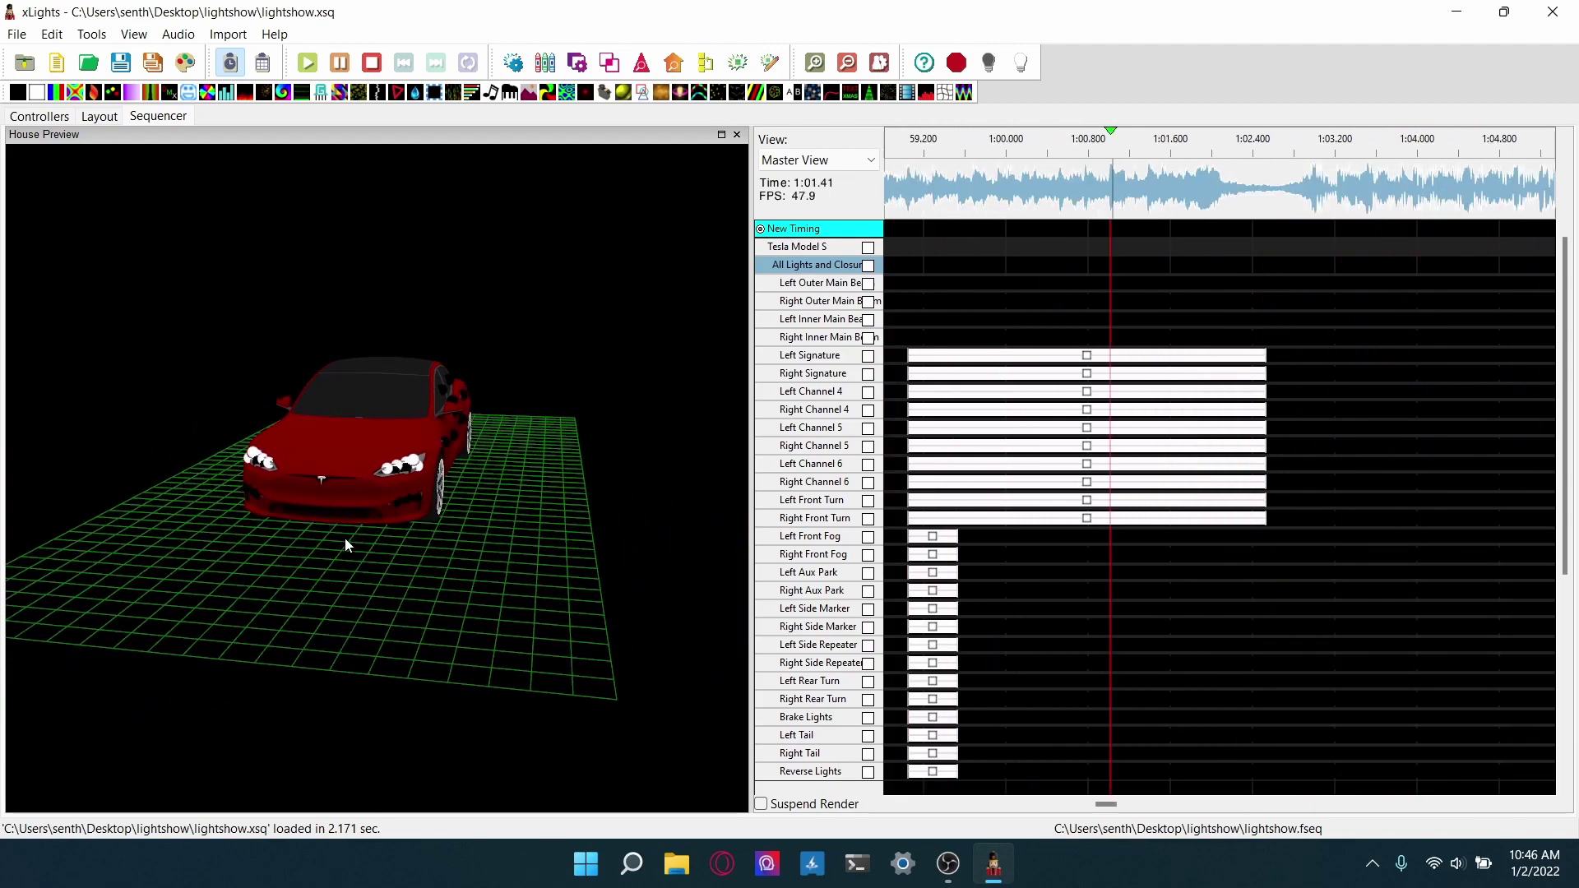
pyautogui.moveTo(345, 542); pyautogui.dragTo(363, 534)
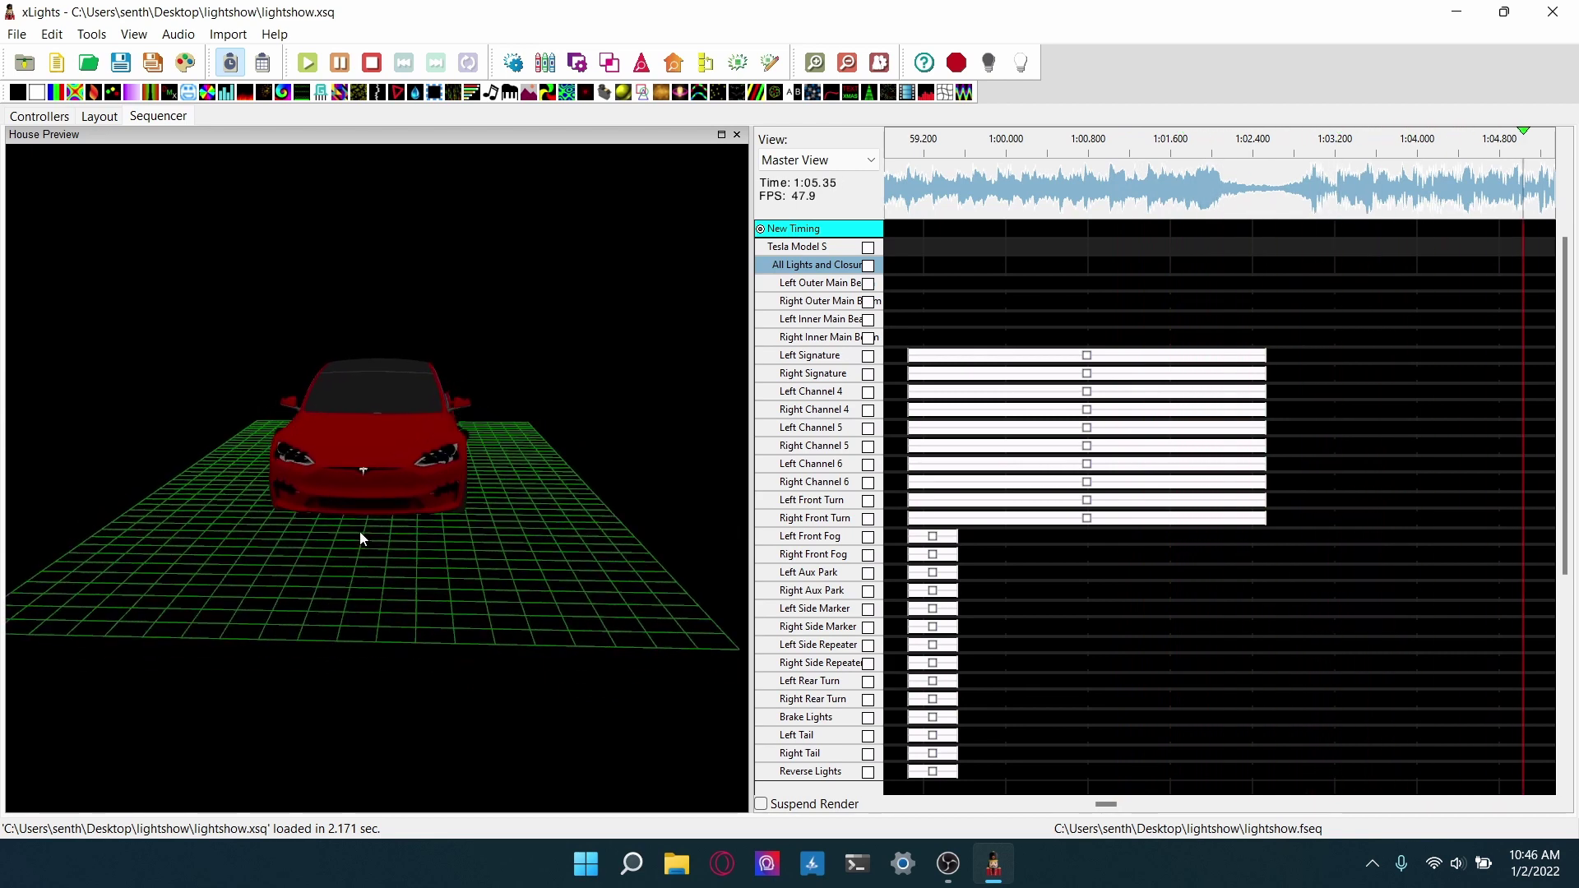
pyautogui.press('XF86AudioLowerVolume')
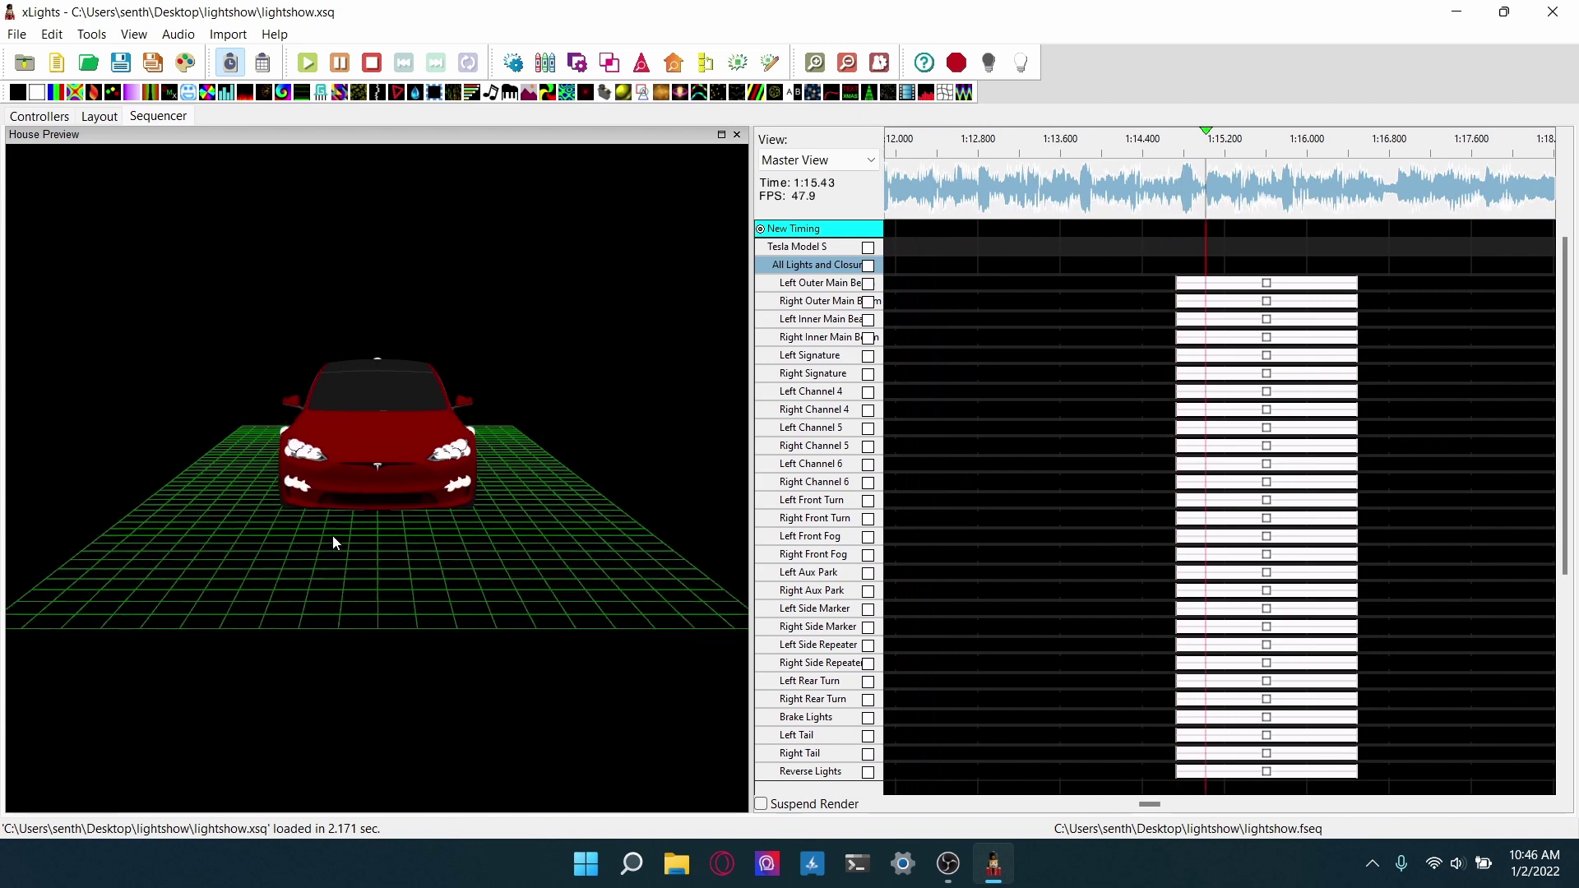
pyautogui.moveTo(332, 535); pyautogui.dragTo(367, 536)
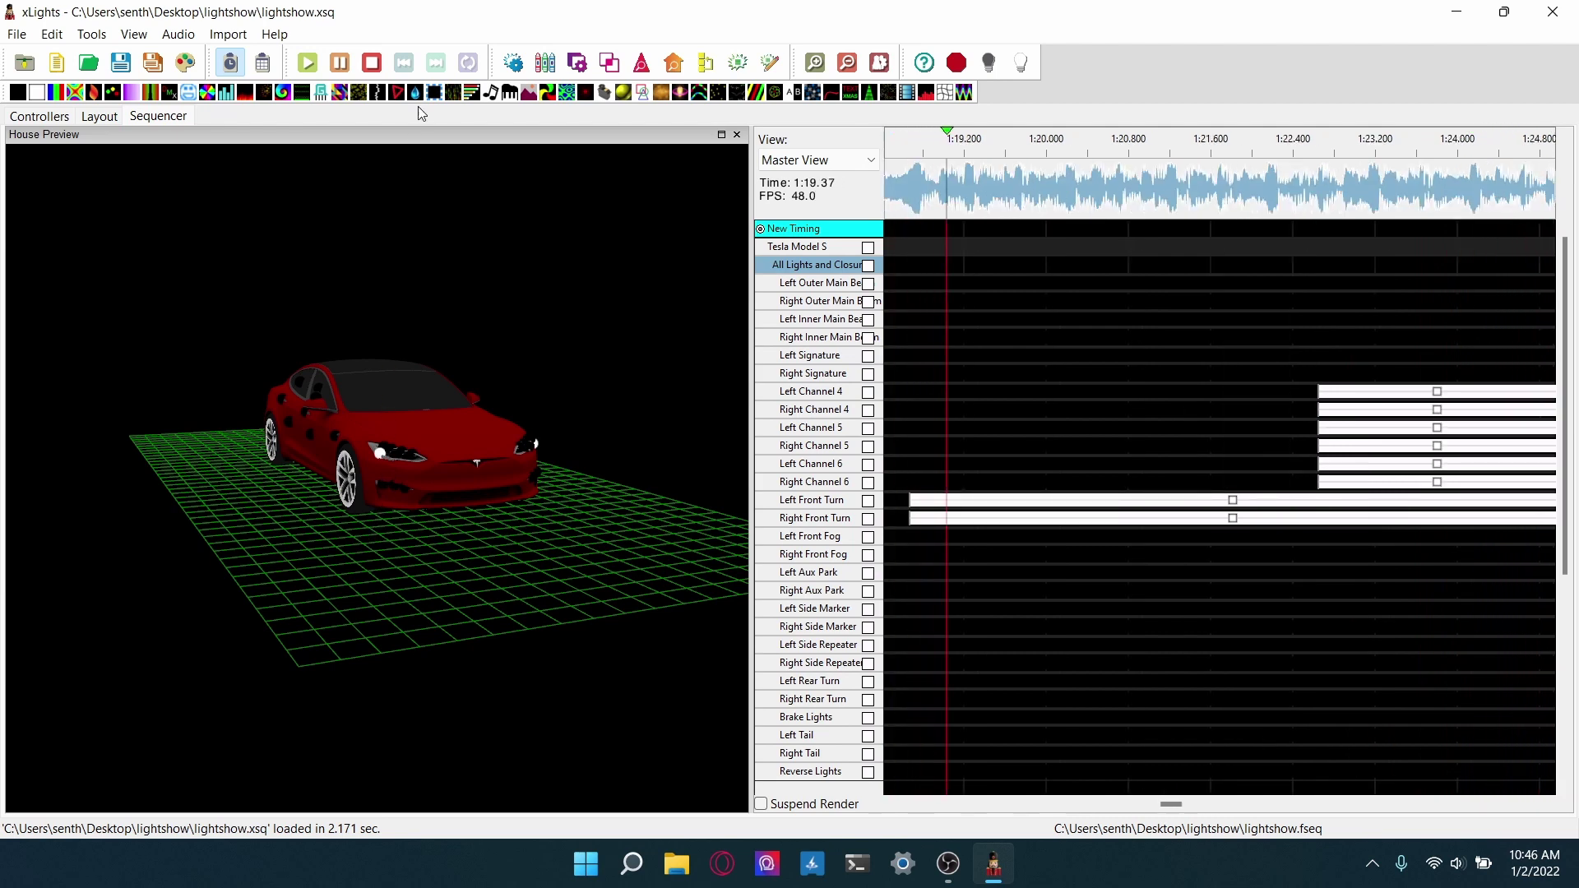
# Step: Pause, resume, and pause again at 1:53.774 after orbiting the preview to the rear and back
pyautogui.click(340, 62)
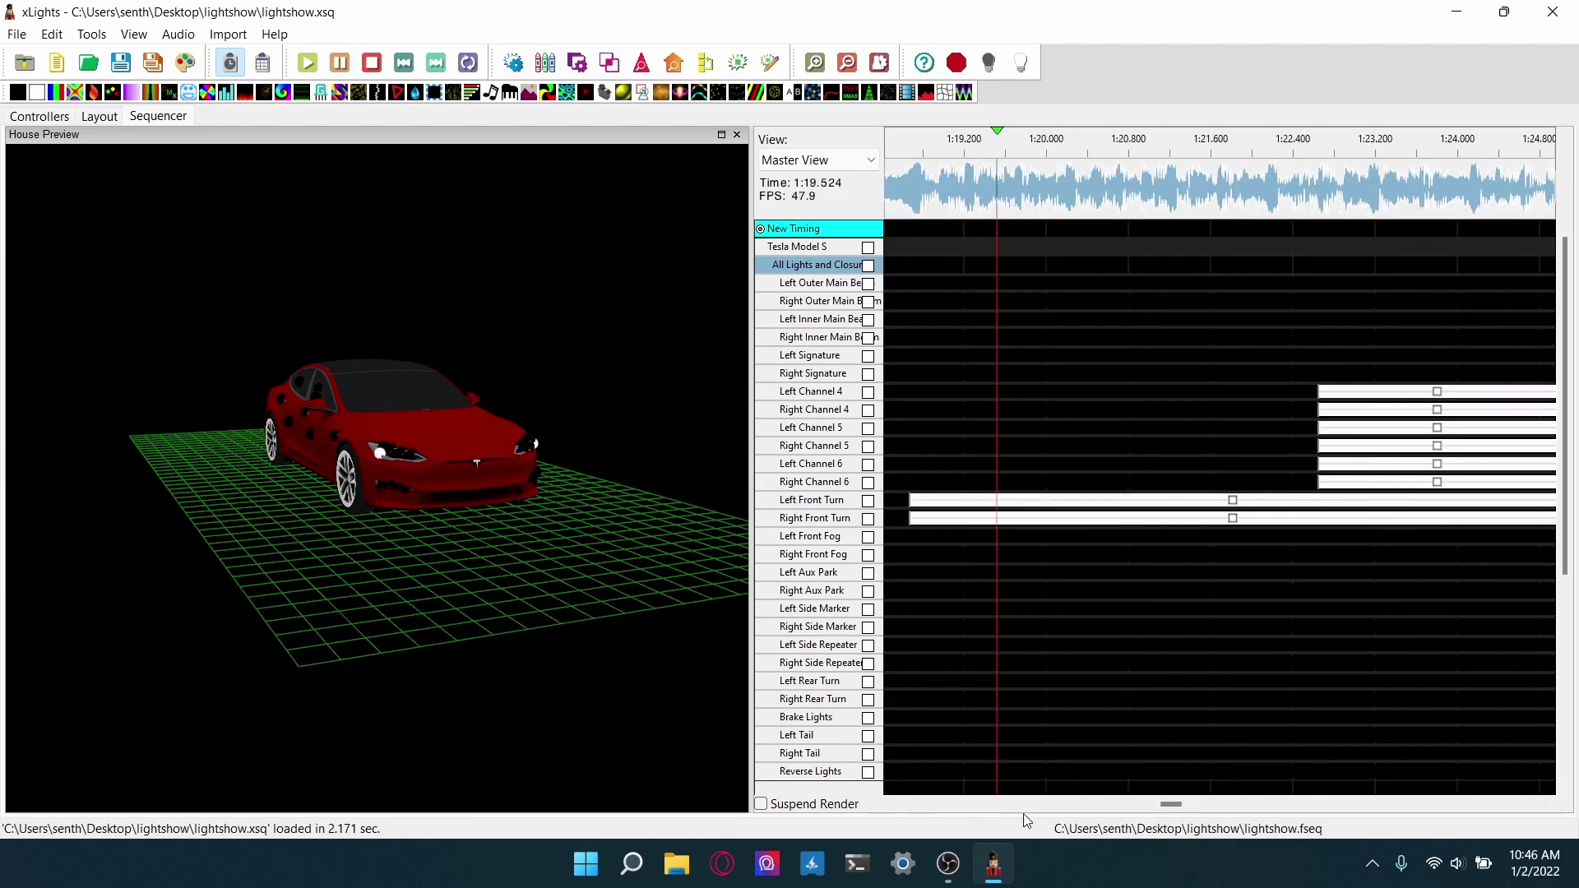
pyautogui.moveTo(1167, 803)
pyautogui.mouseDown()
pyautogui.moveTo(1197, 797)
pyautogui.moveTo(1156, 797)
pyautogui.mouseUp()
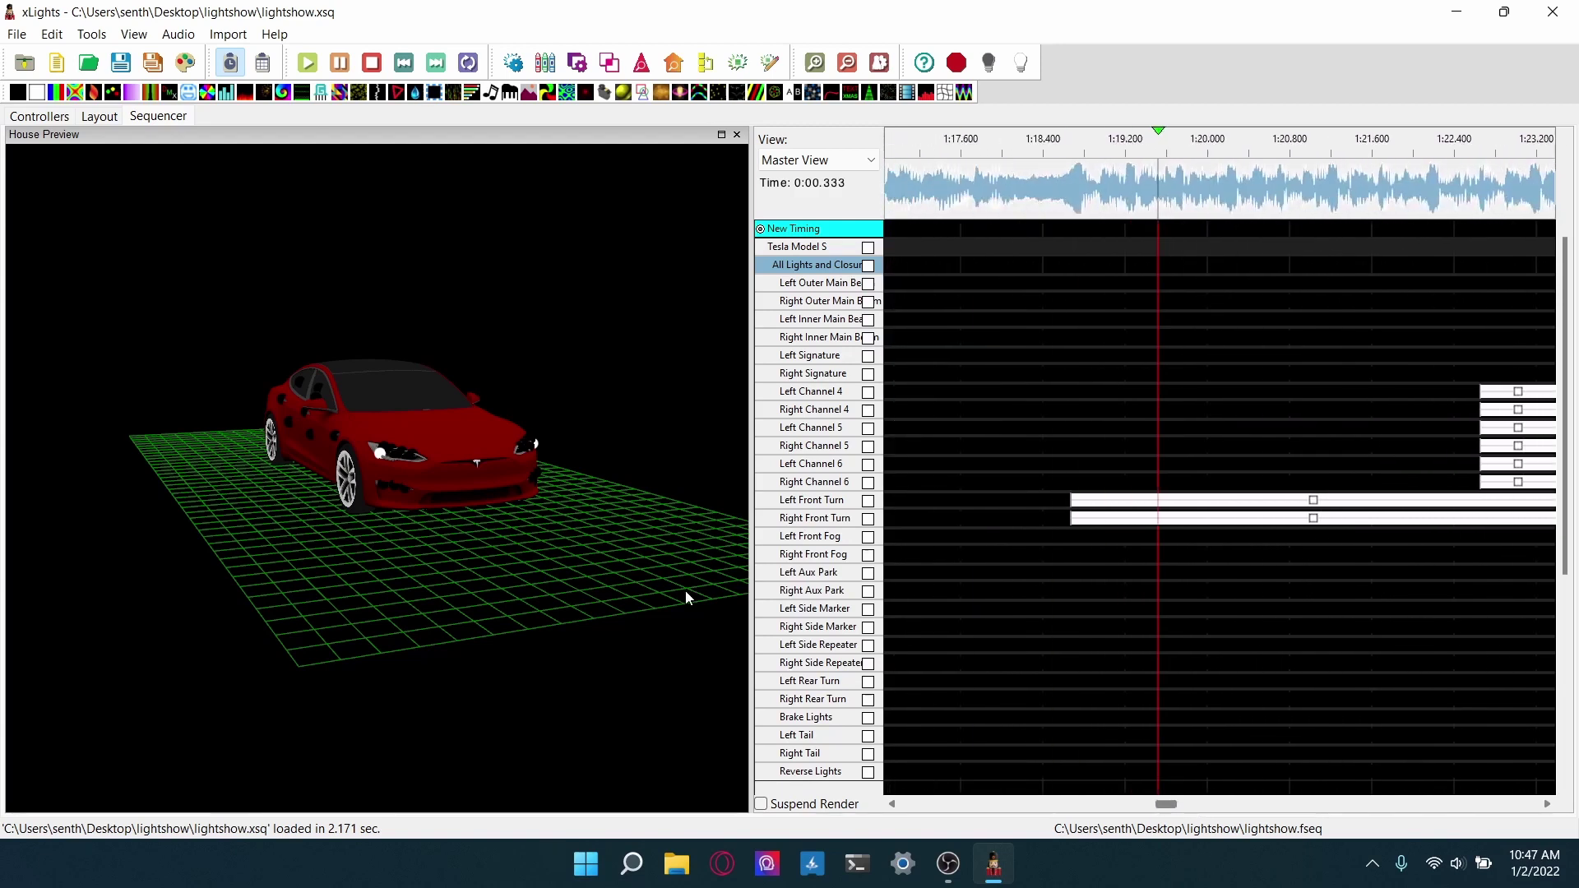
pyautogui.click(340, 66)
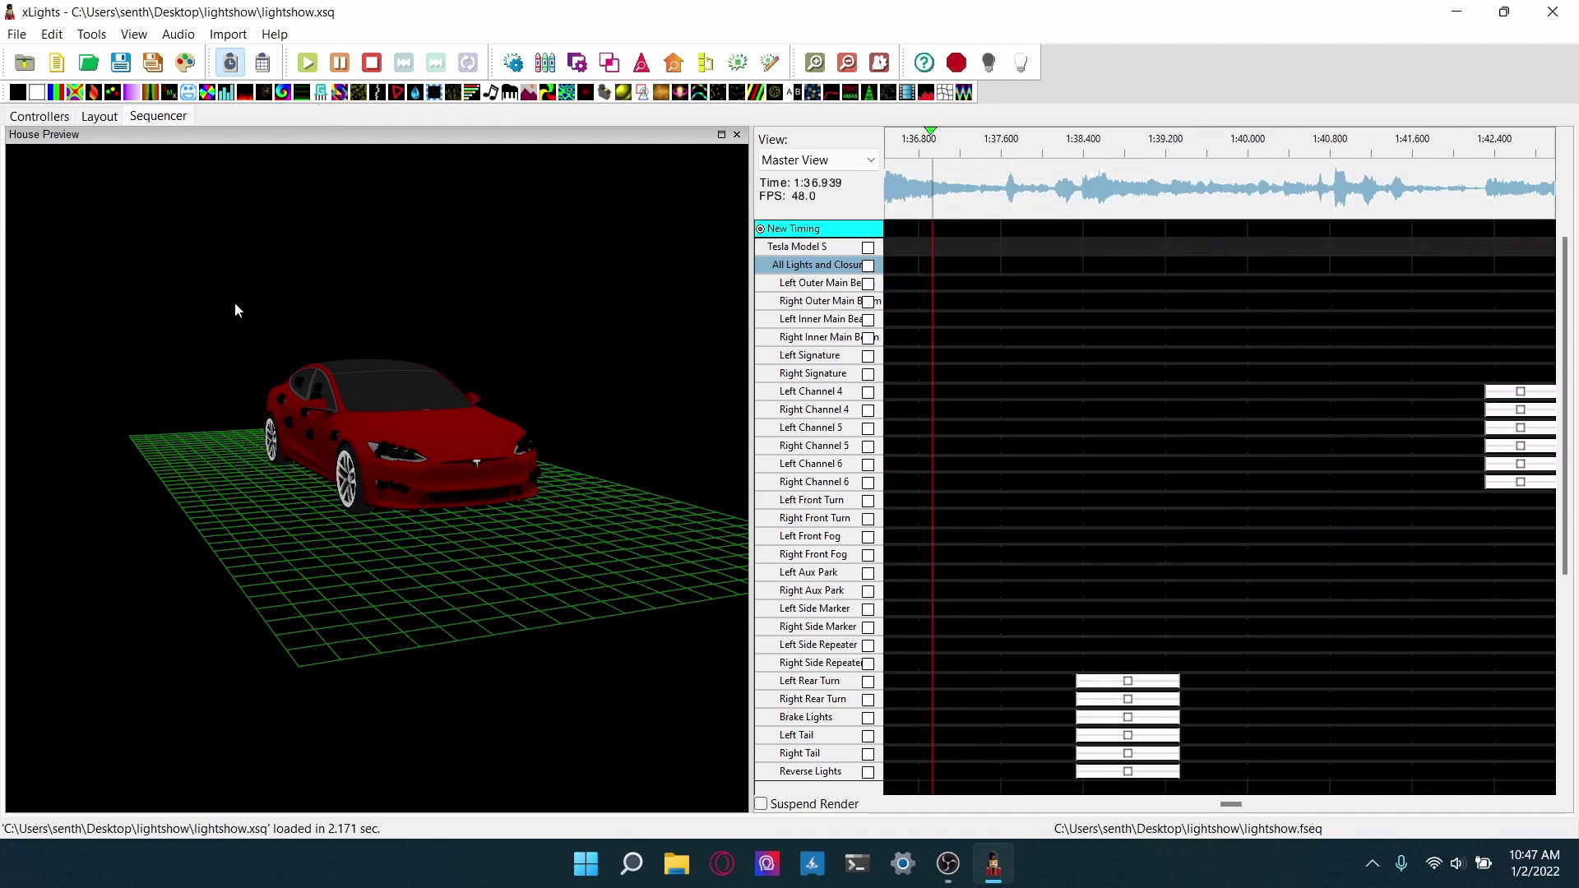
pyautogui.moveTo(207, 329); pyautogui.dragTo(443, 454)
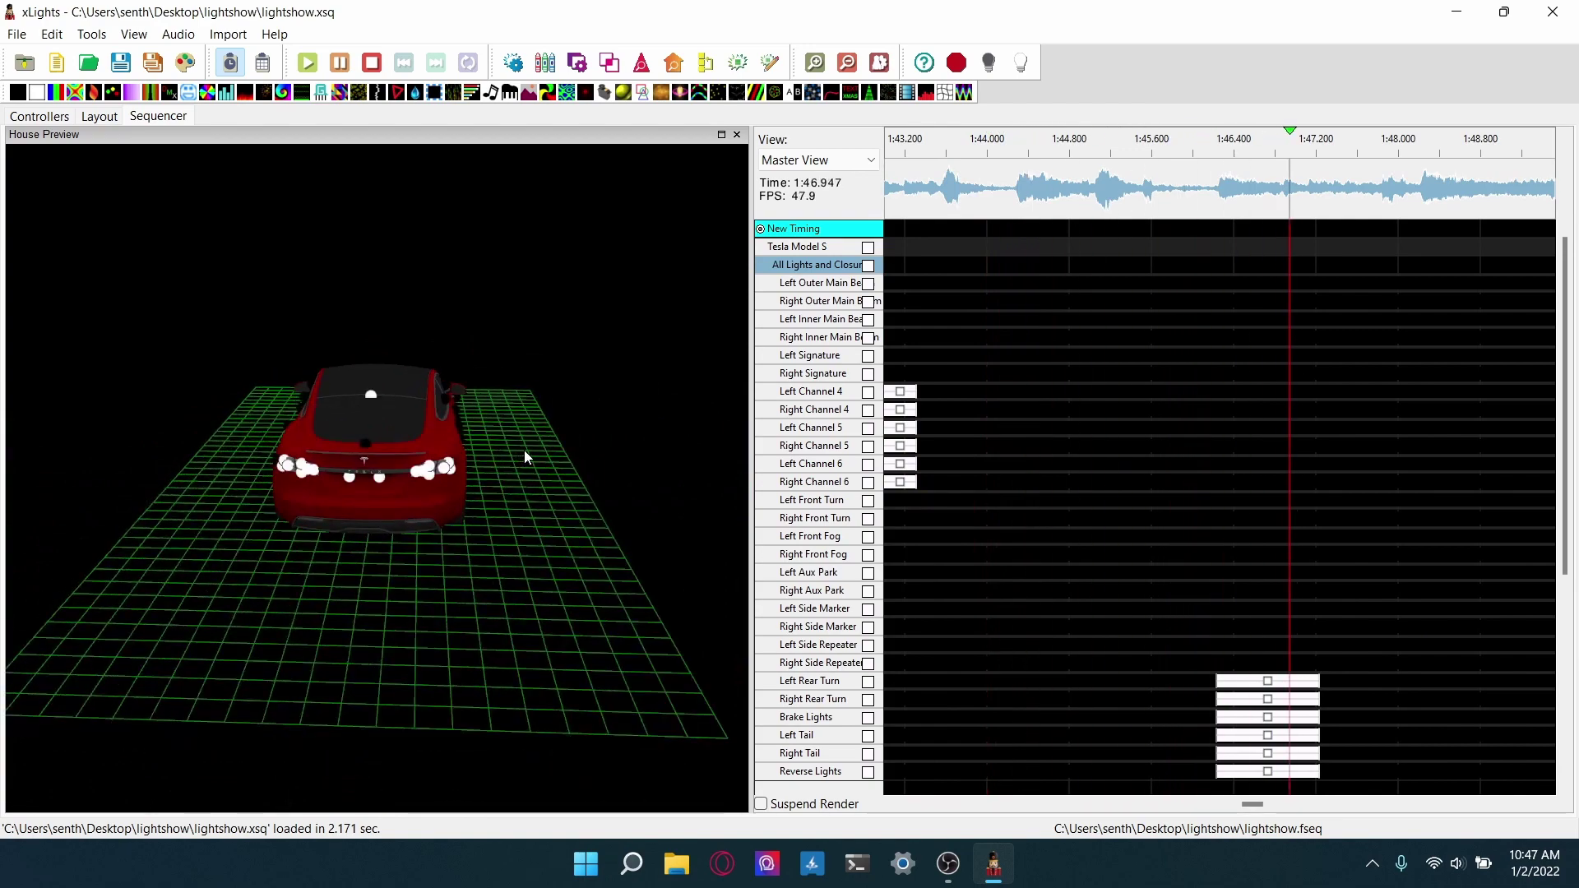
pyautogui.moveTo(525, 451); pyautogui.dragTo(230, 457)
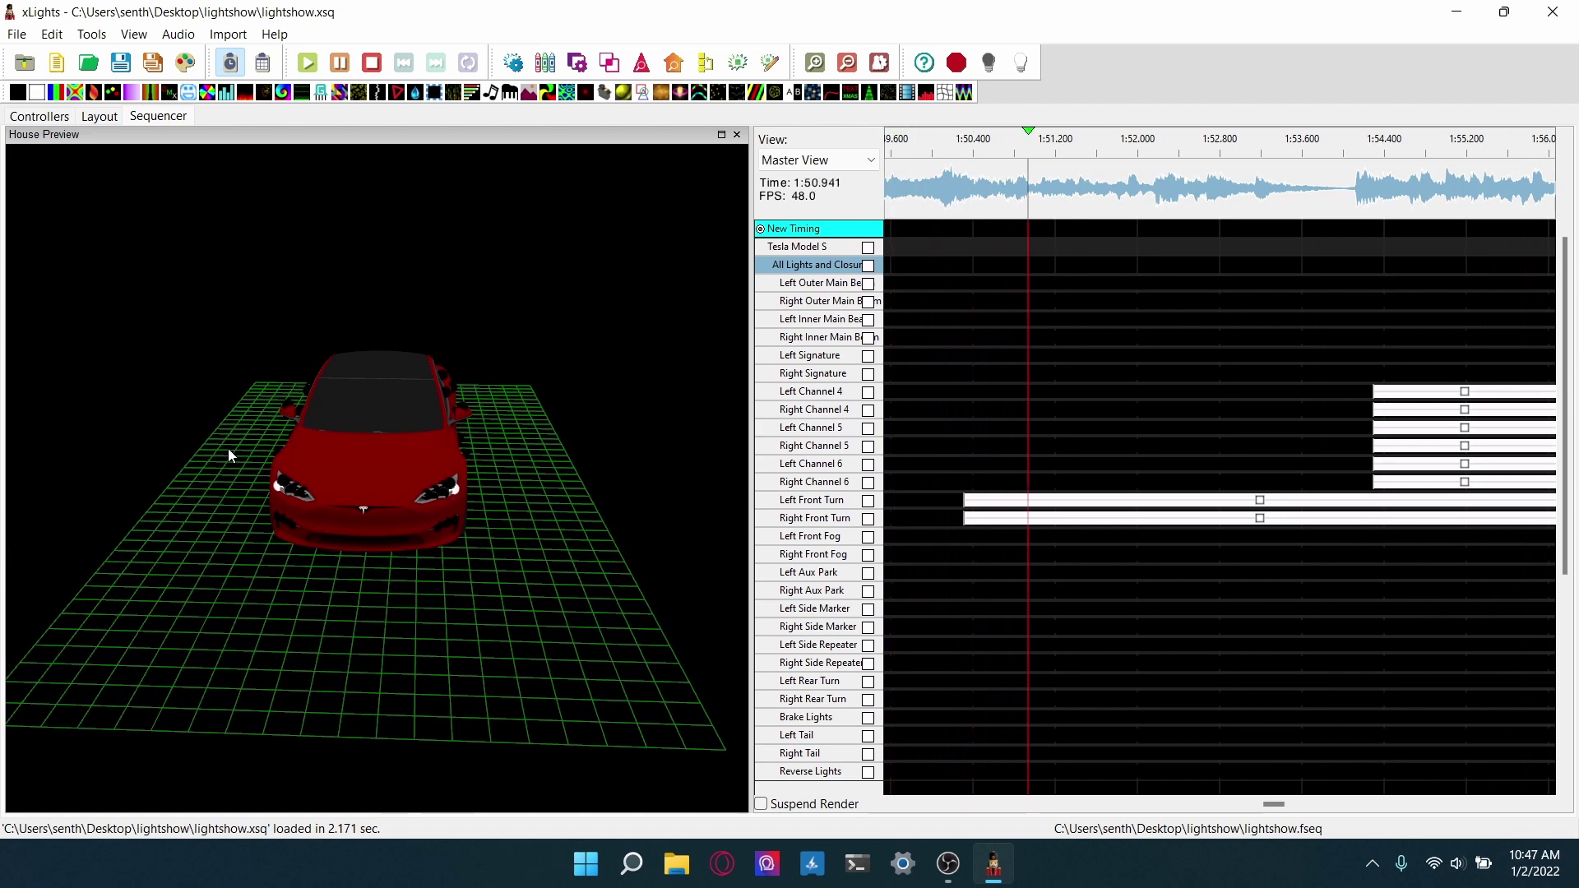
pyautogui.click(346, 73)
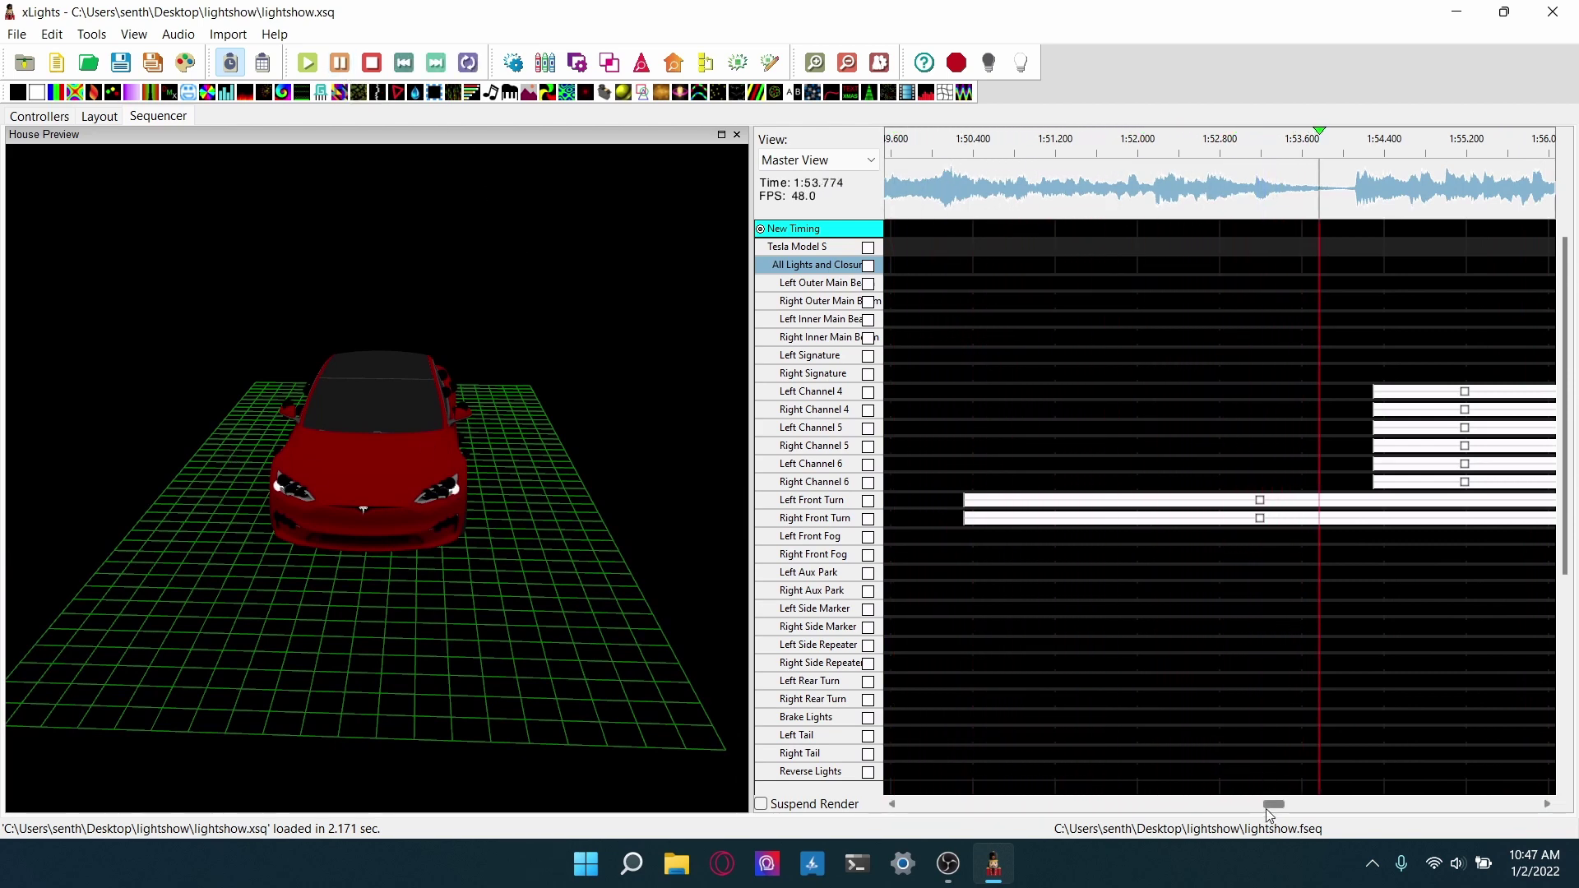
# Step: Resume playback of the lightshow sequence so it runs on toward the end of the song
pyautogui.moveTo(1267, 809); pyautogui.dragTo(1318, 819)
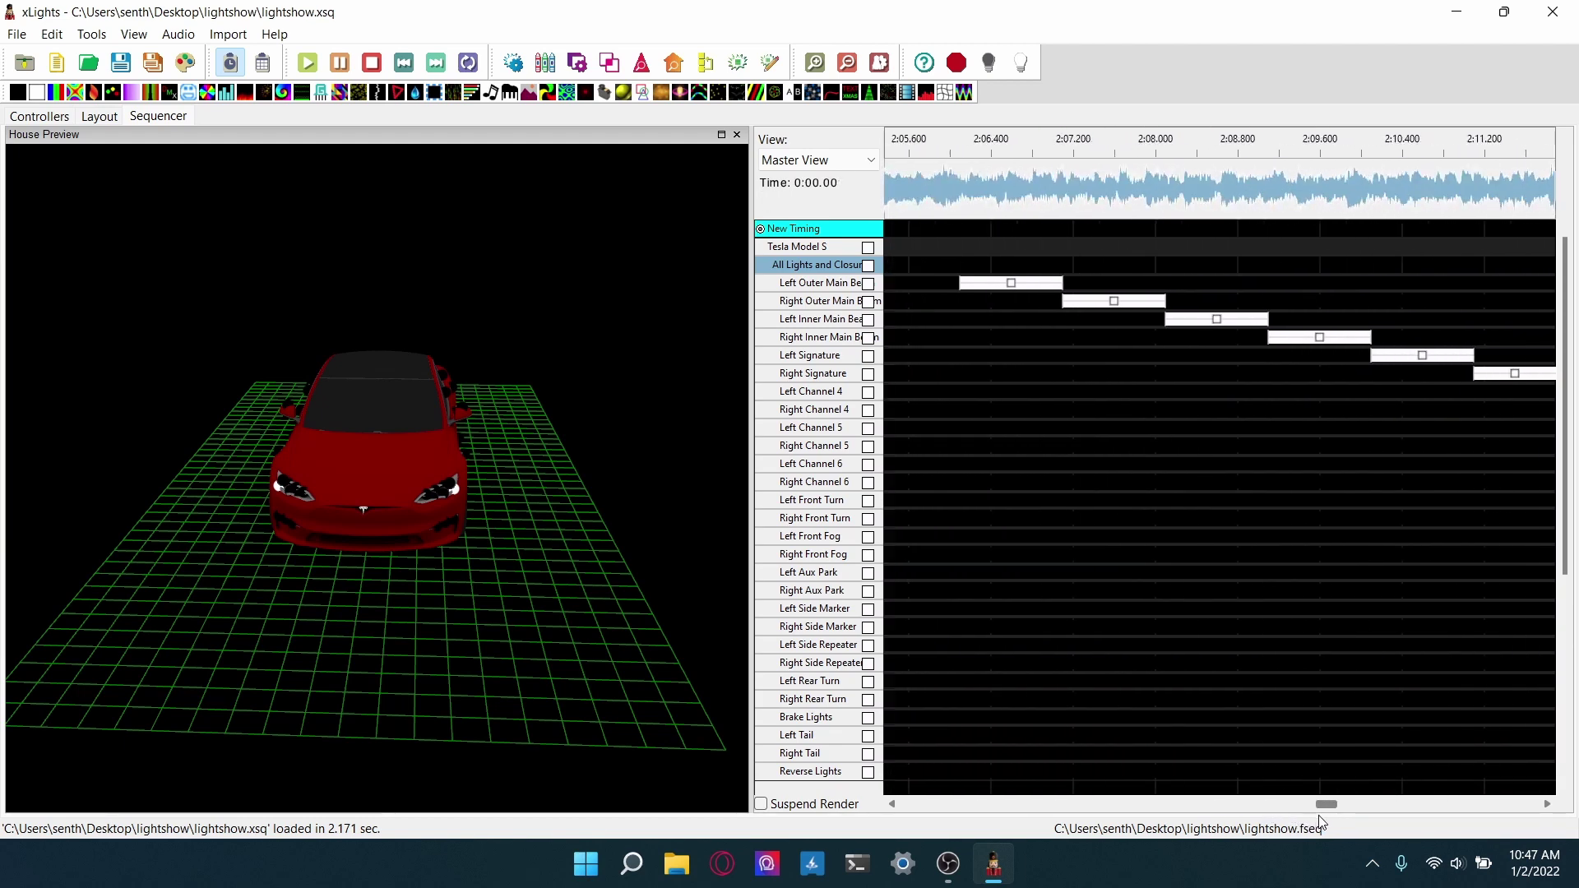
pyautogui.click(339, 67)
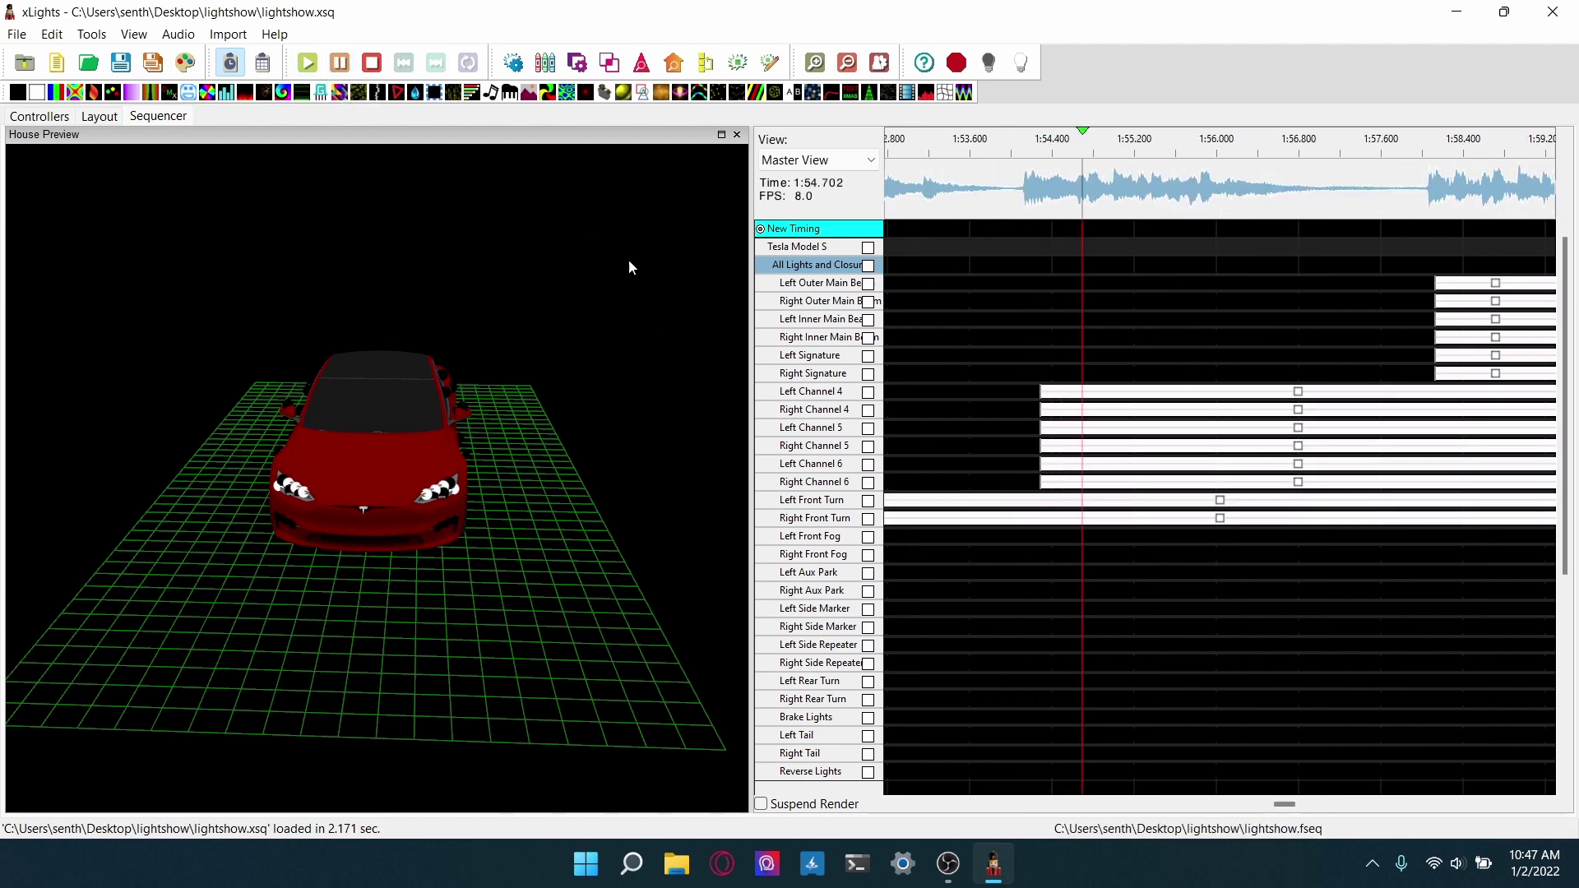
pyautogui.click(341, 70)
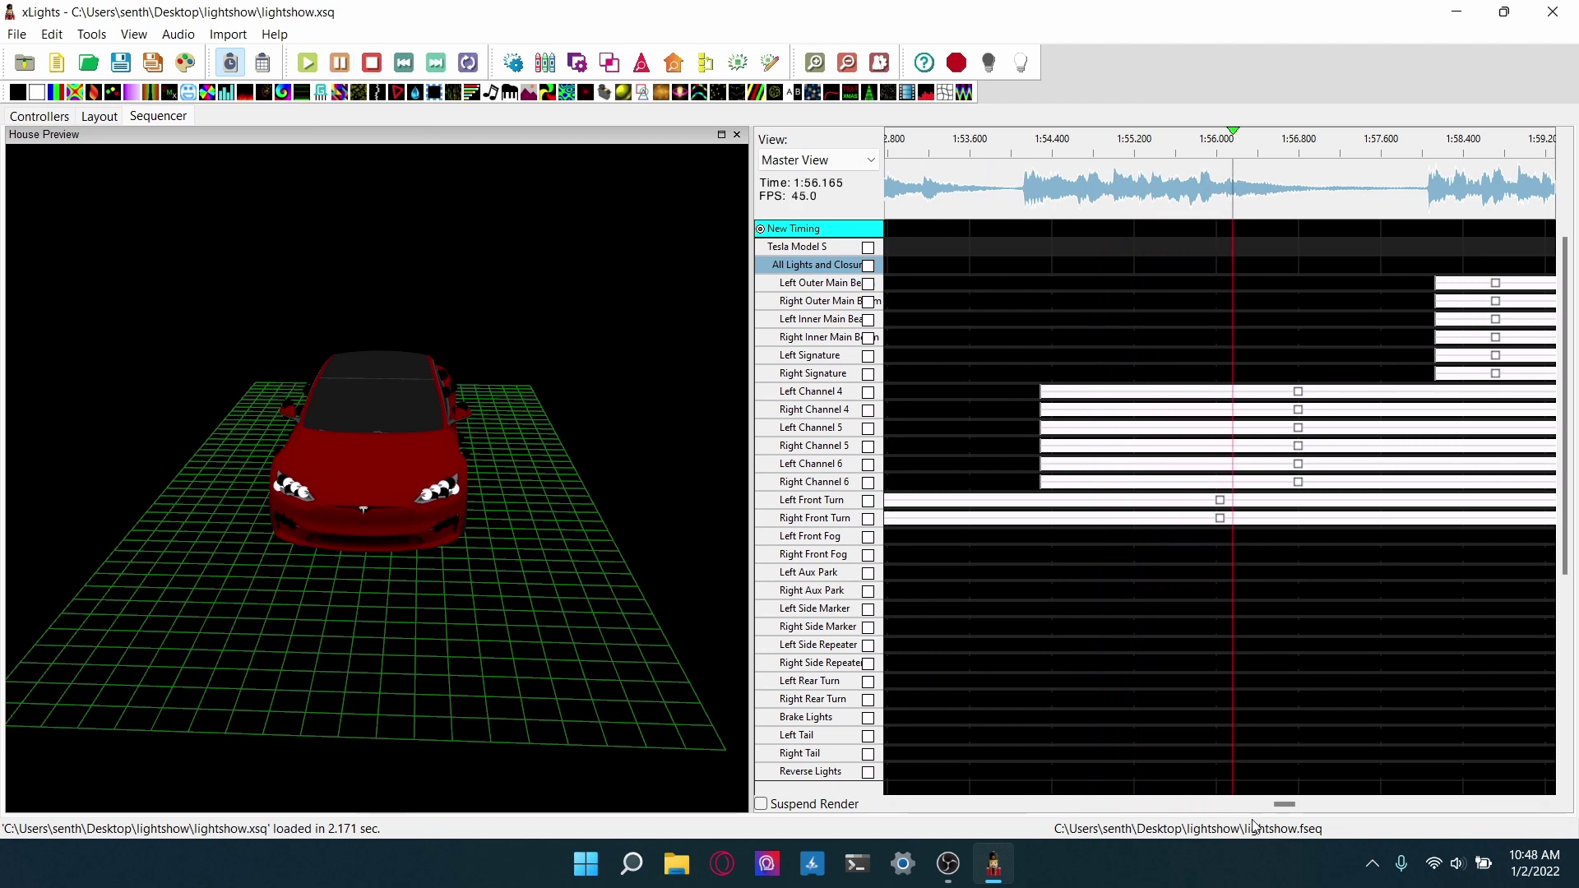
pyautogui.moveTo(1283, 804); pyautogui.dragTo(1315, 804)
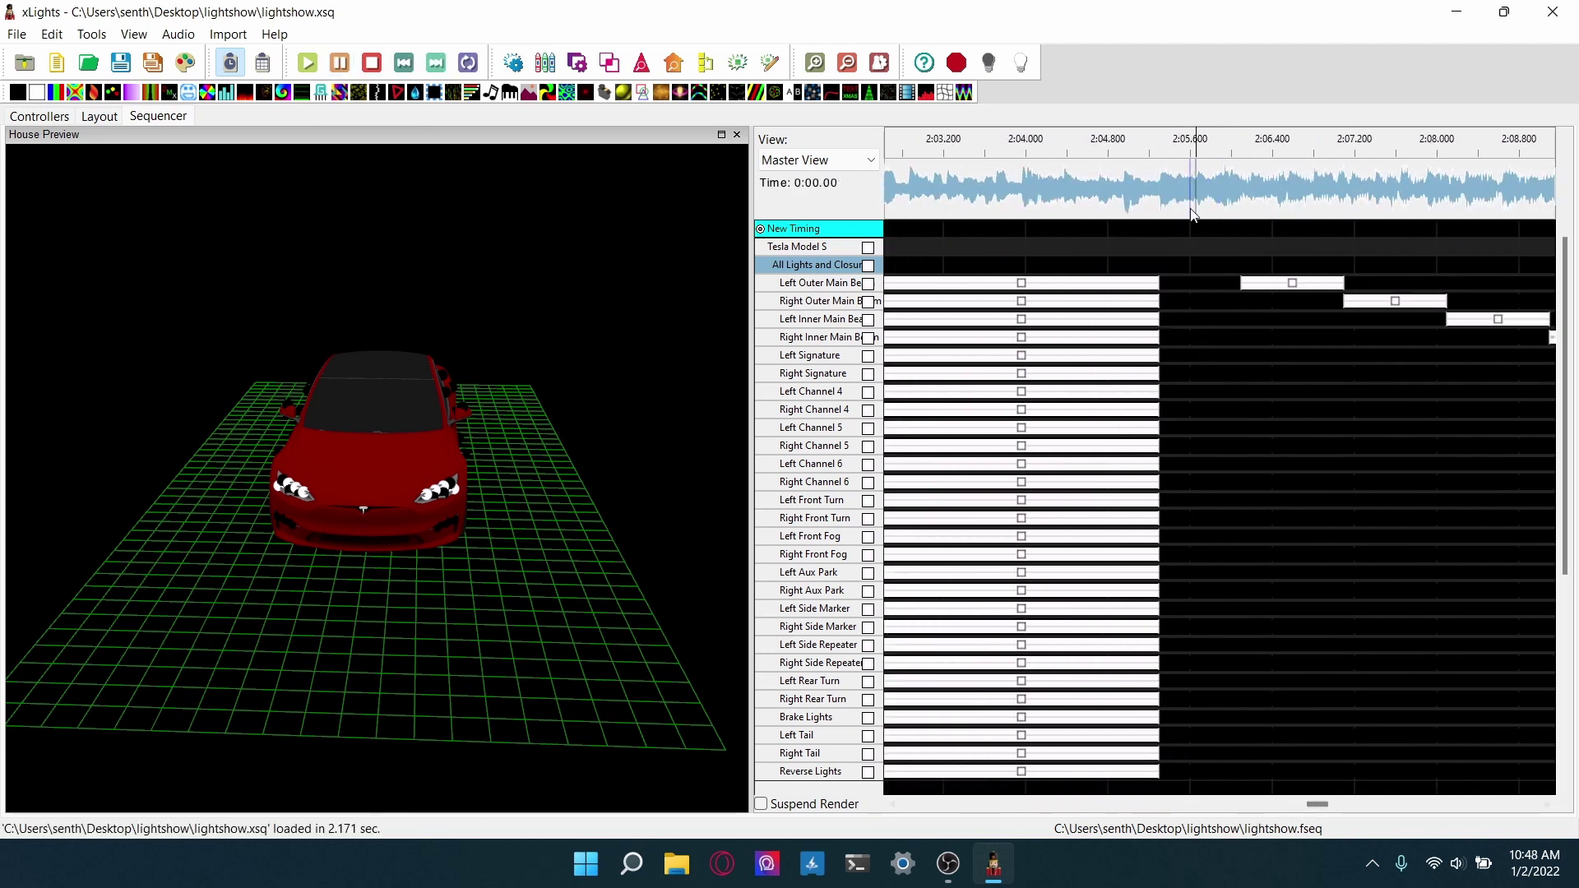
pyautogui.click(321, 69)
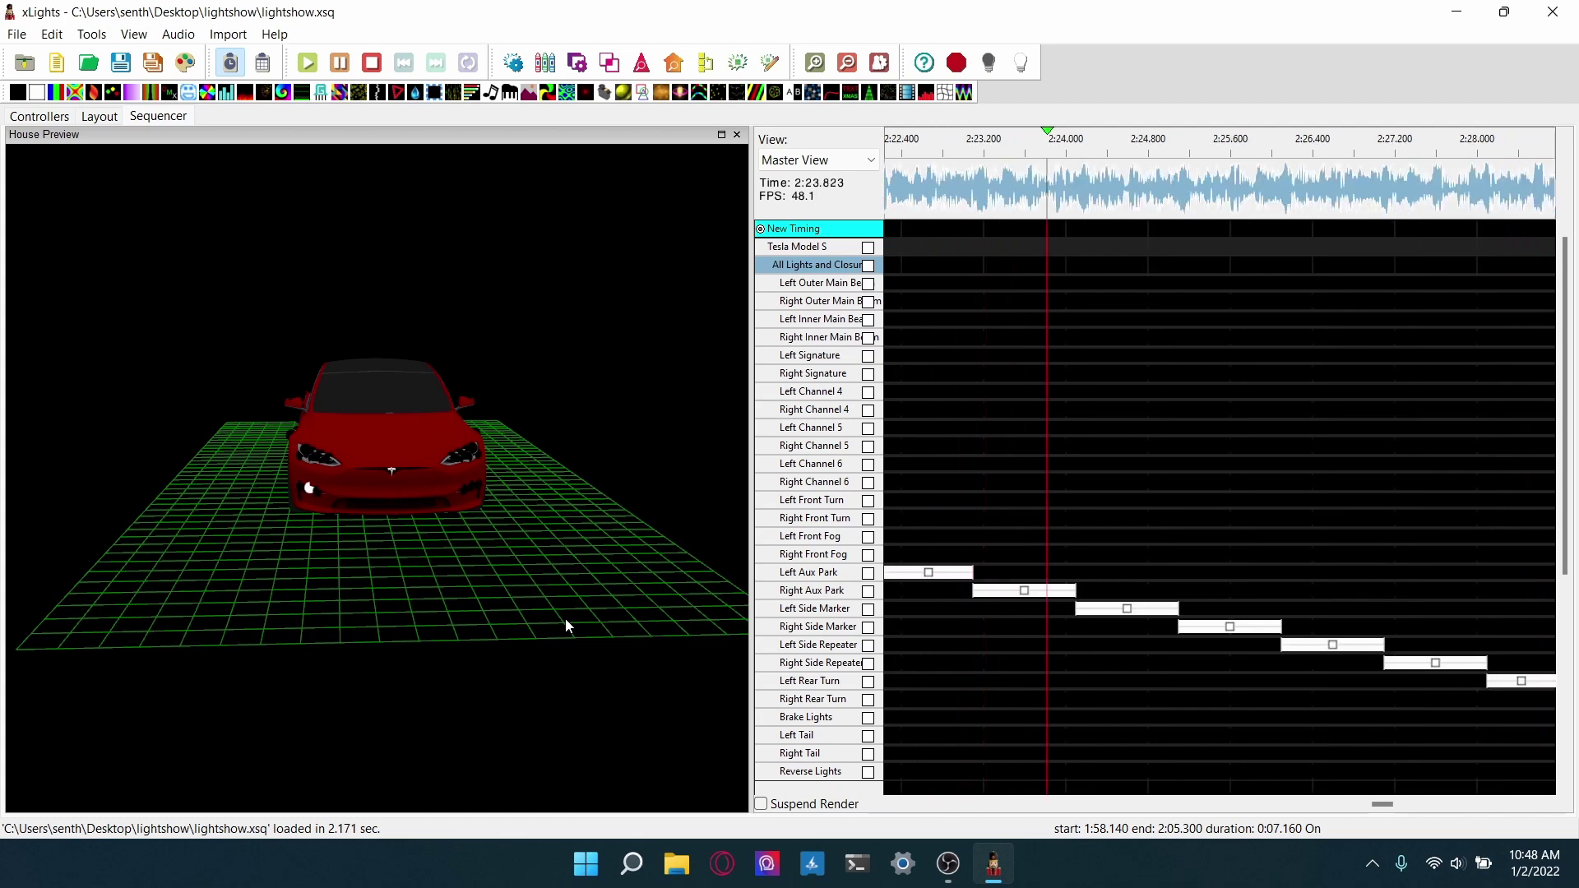
# Step: Orbit the car in House Preview to view its rear, front and a three-quarter side angle
pyautogui.moveTo(539, 628); pyautogui.dragTo(461, 592)
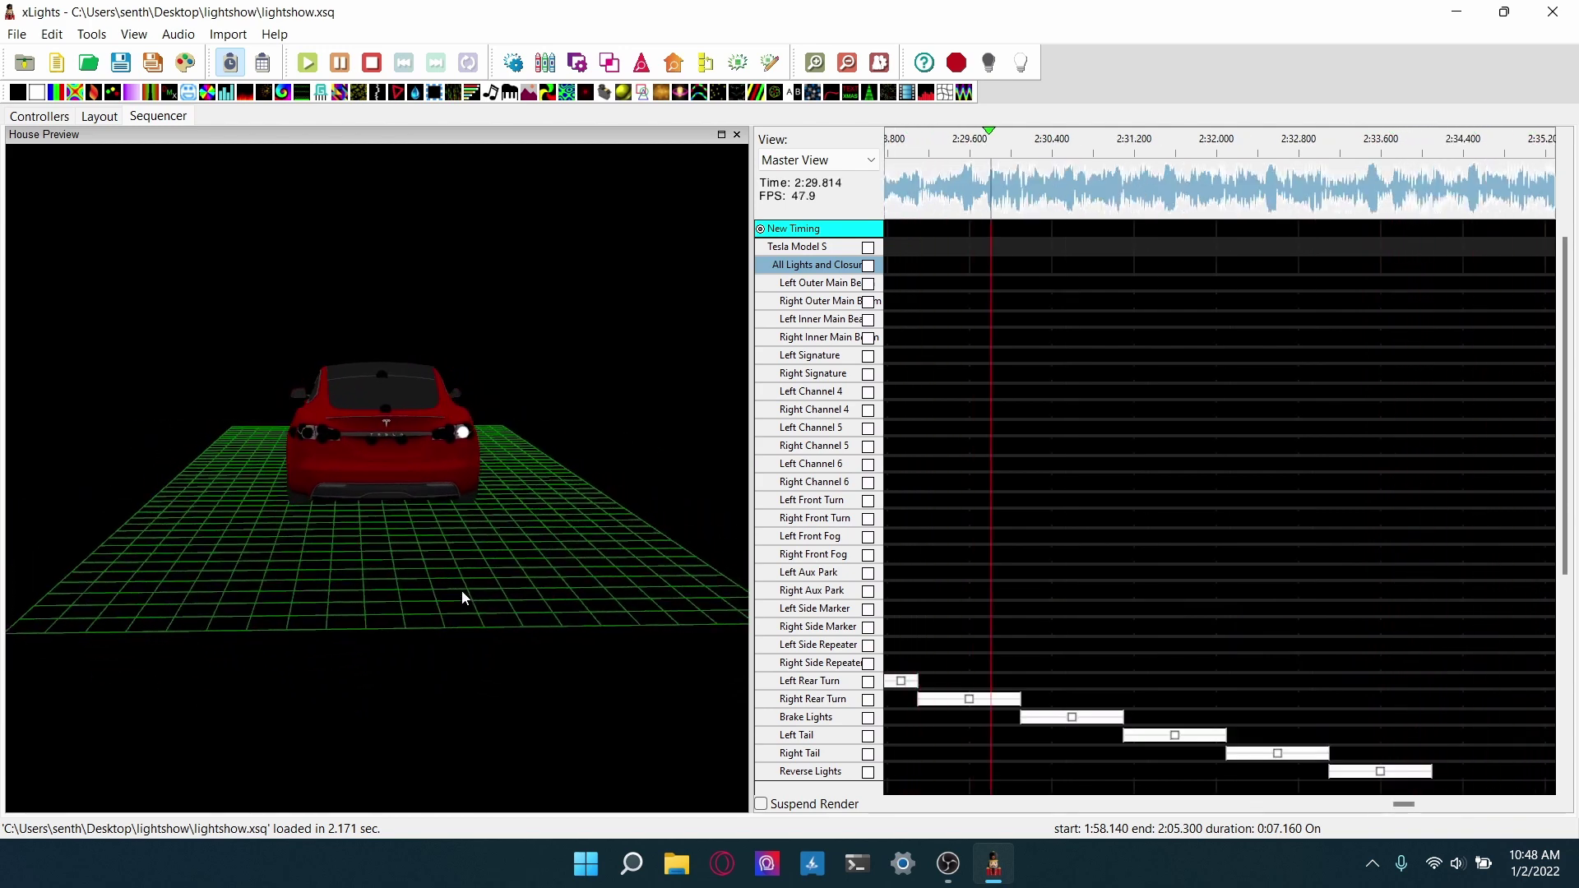
pyautogui.scroll(-3, 1126, 549)
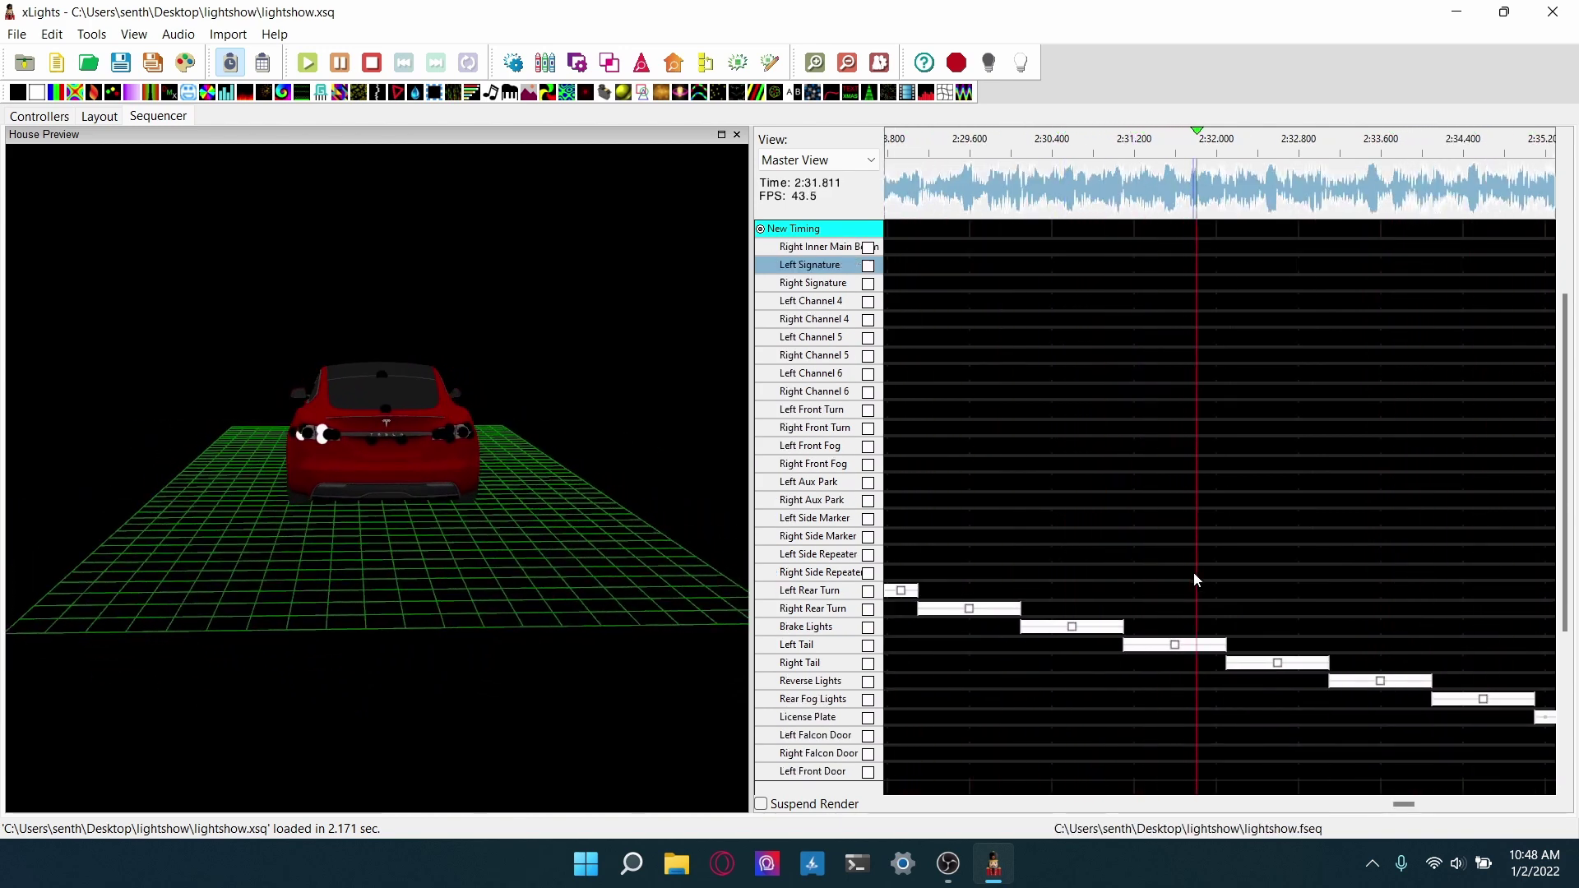
pyautogui.scroll(-1, 1192, 573)
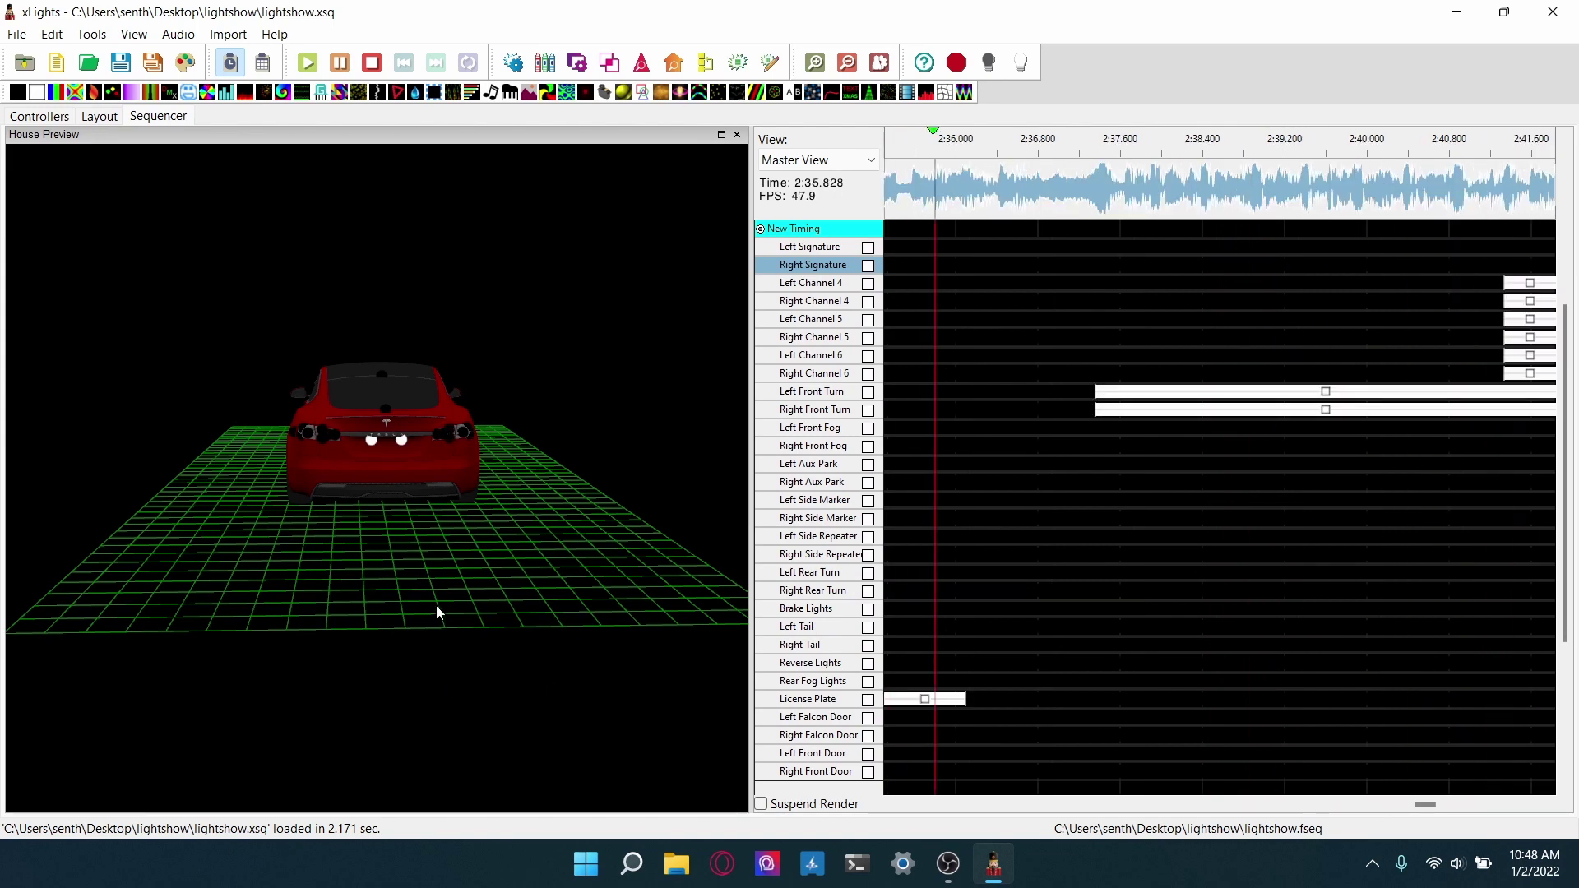
pyautogui.scroll(4, 1217, 585)
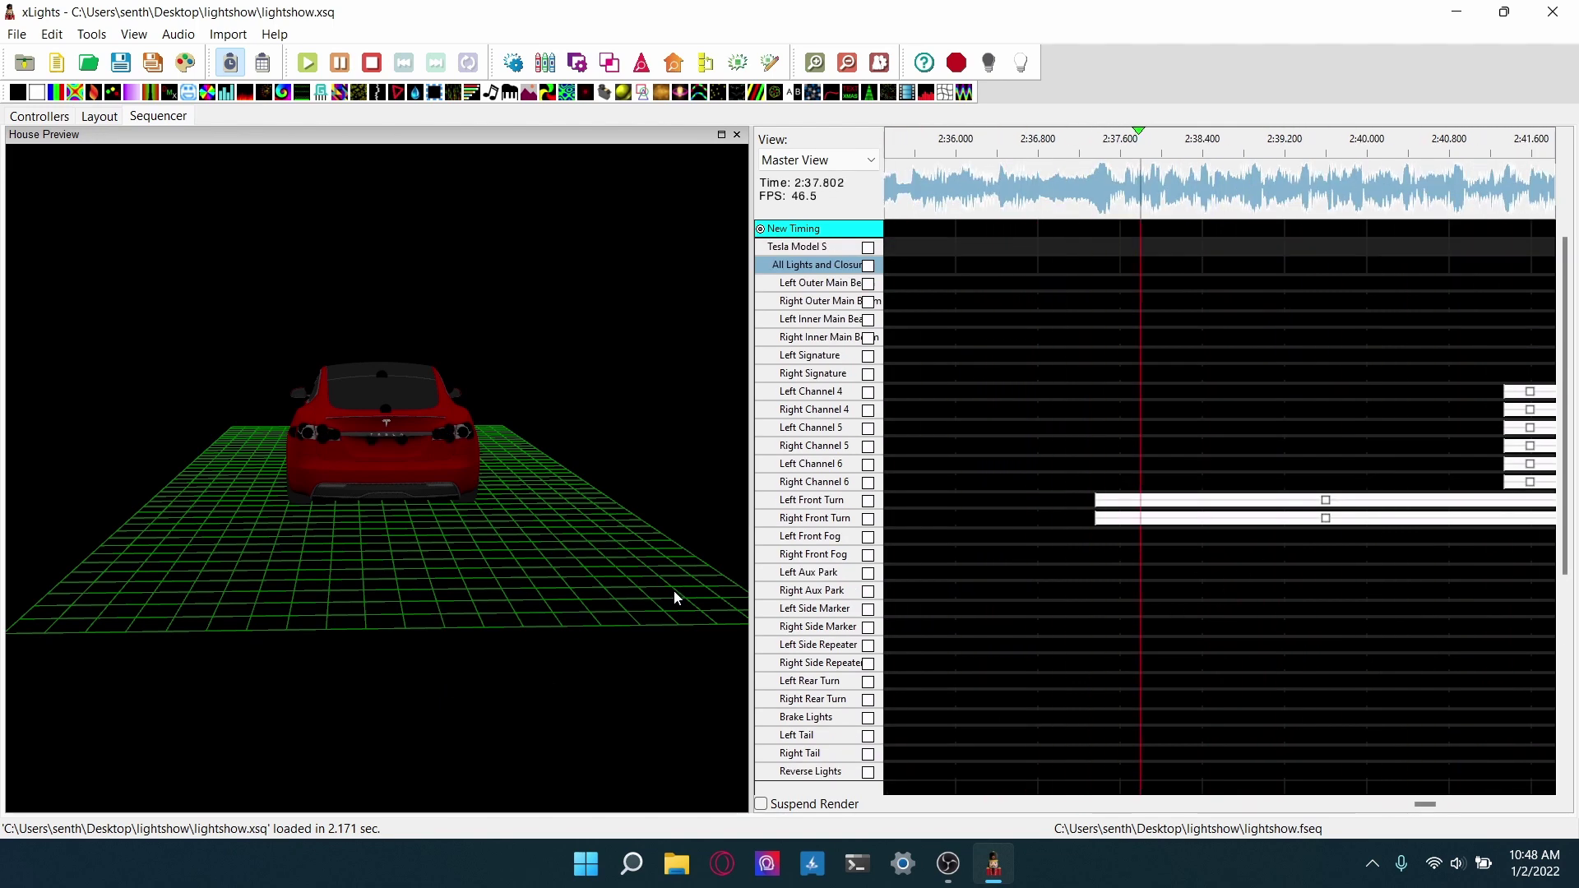
pyautogui.moveTo(437, 580); pyautogui.dragTo(564, 583)
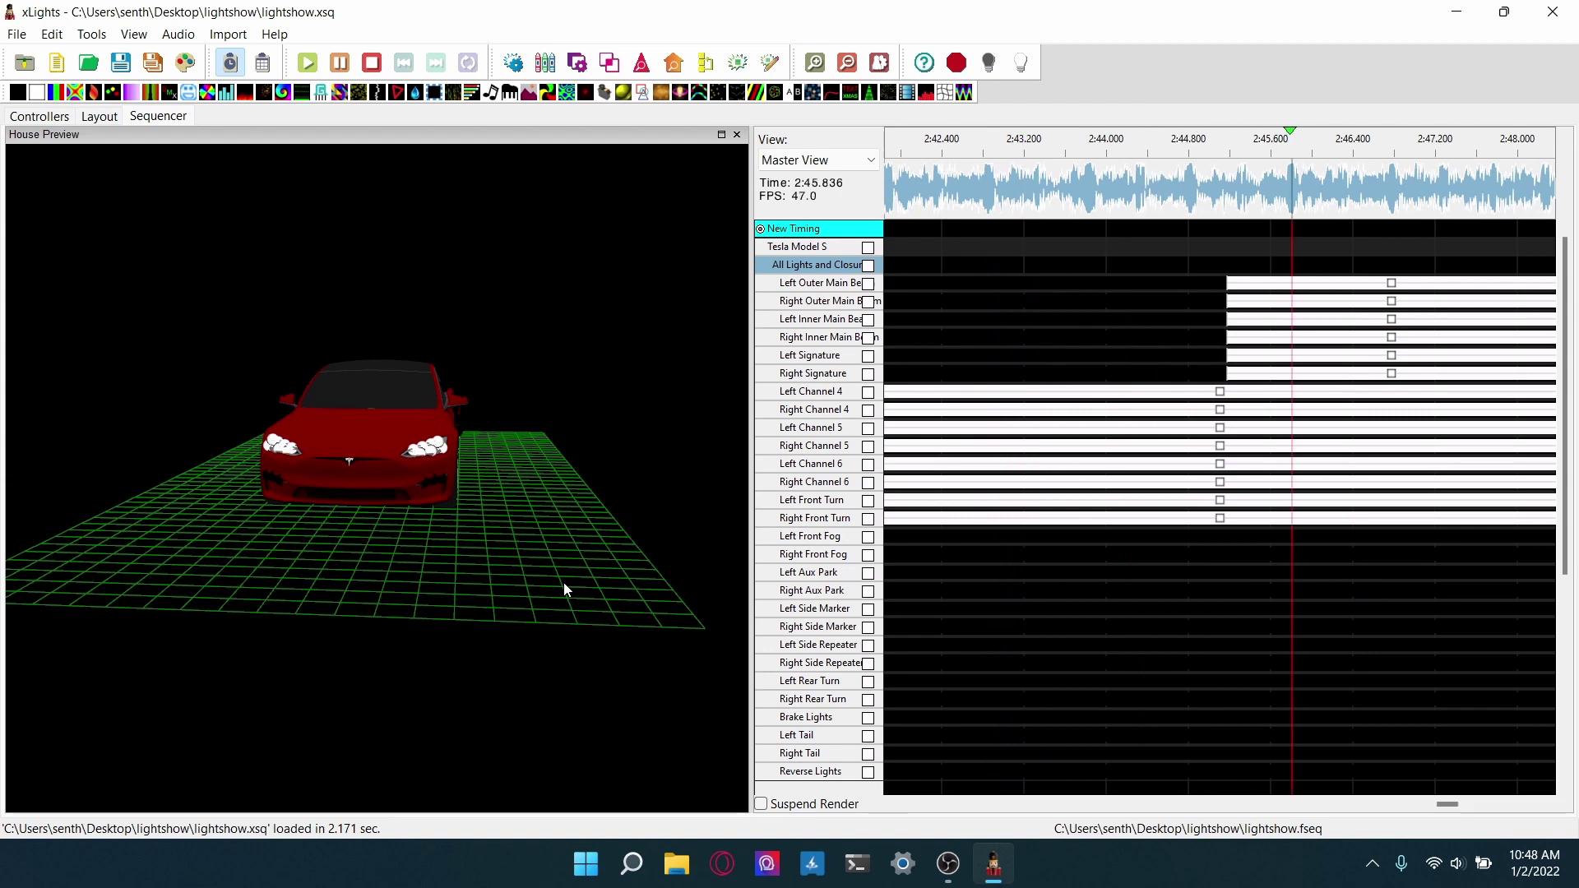
pyautogui.moveTo(564, 584); pyautogui.dragTo(626, 619)
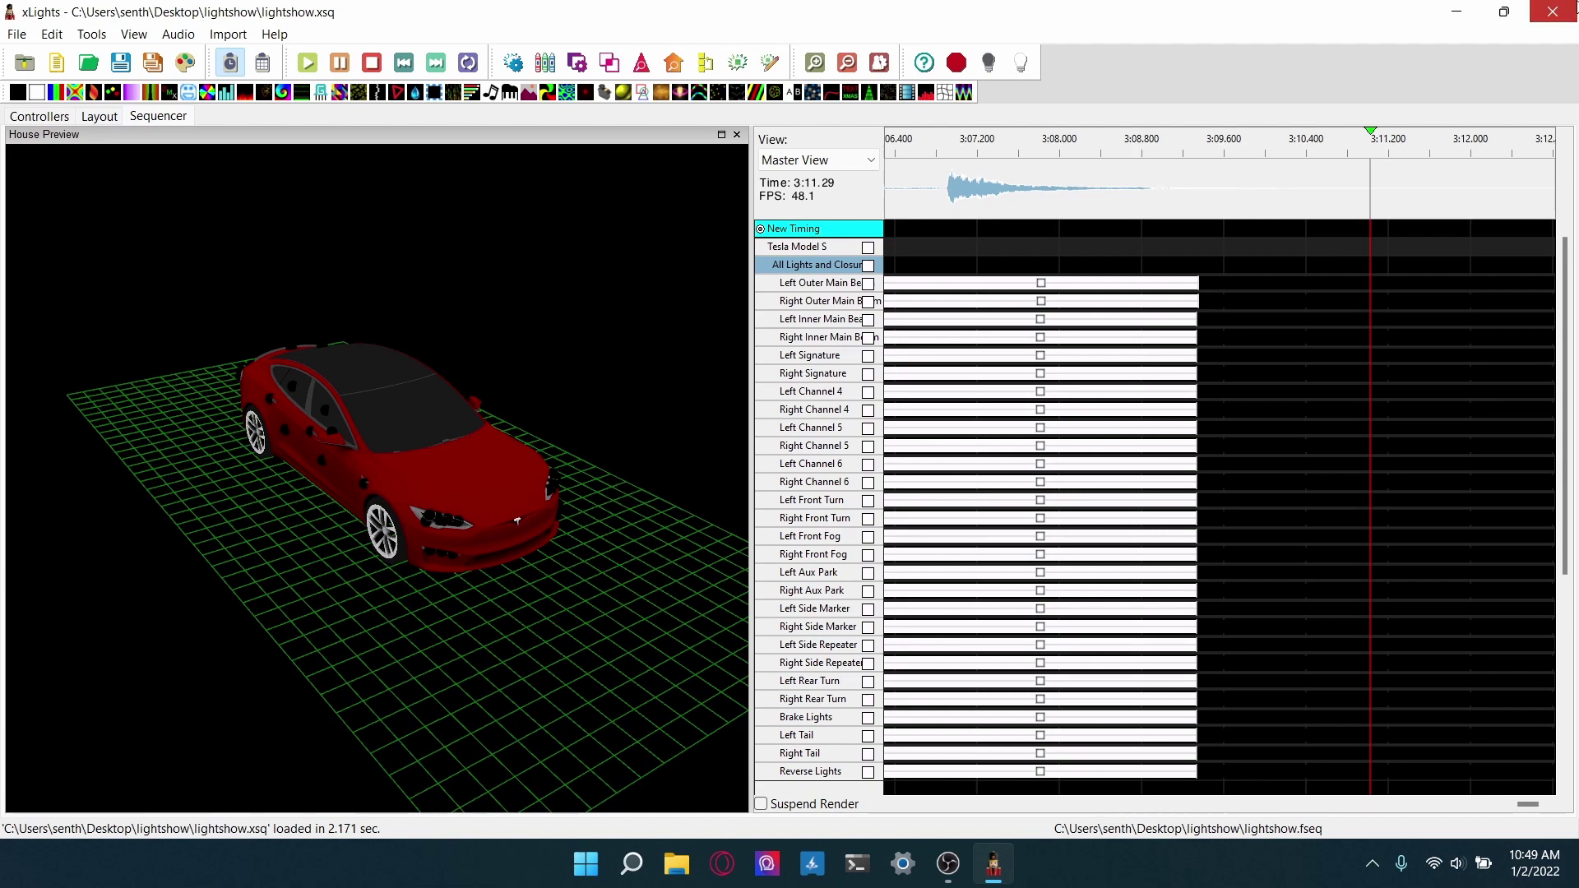
# Step: Close xLights and check that the 453 KB lightshow.fseq sits beside the lightshow sequence file
pyautogui.click(1552, 12)
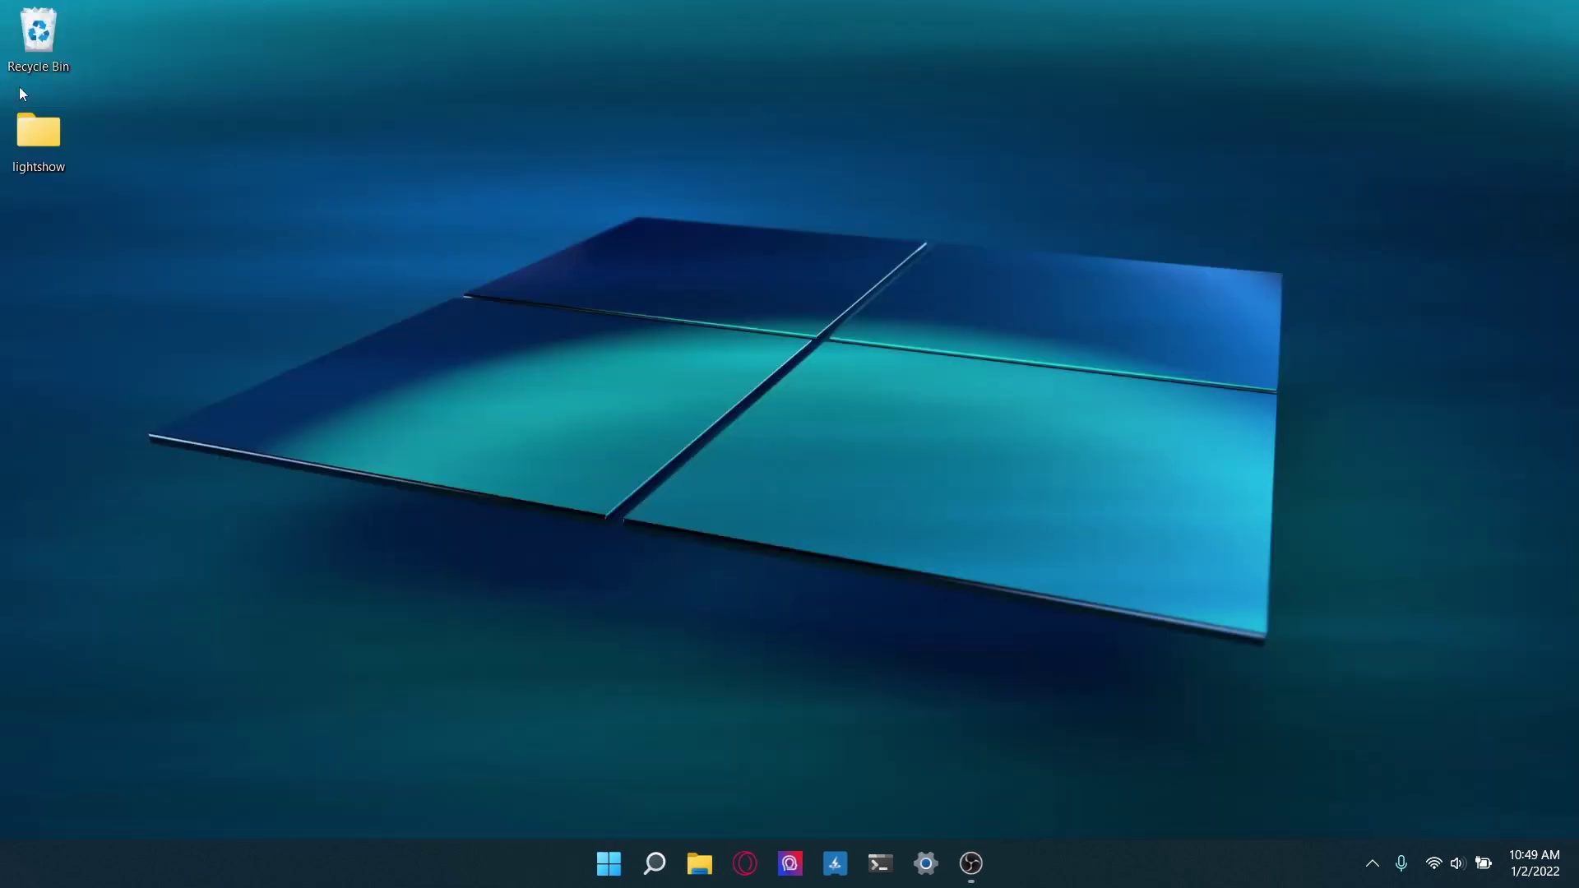
pyautogui.doubleClick(37, 121)
pyautogui.moveTo(864, 259); pyautogui.dragTo(691, 120)
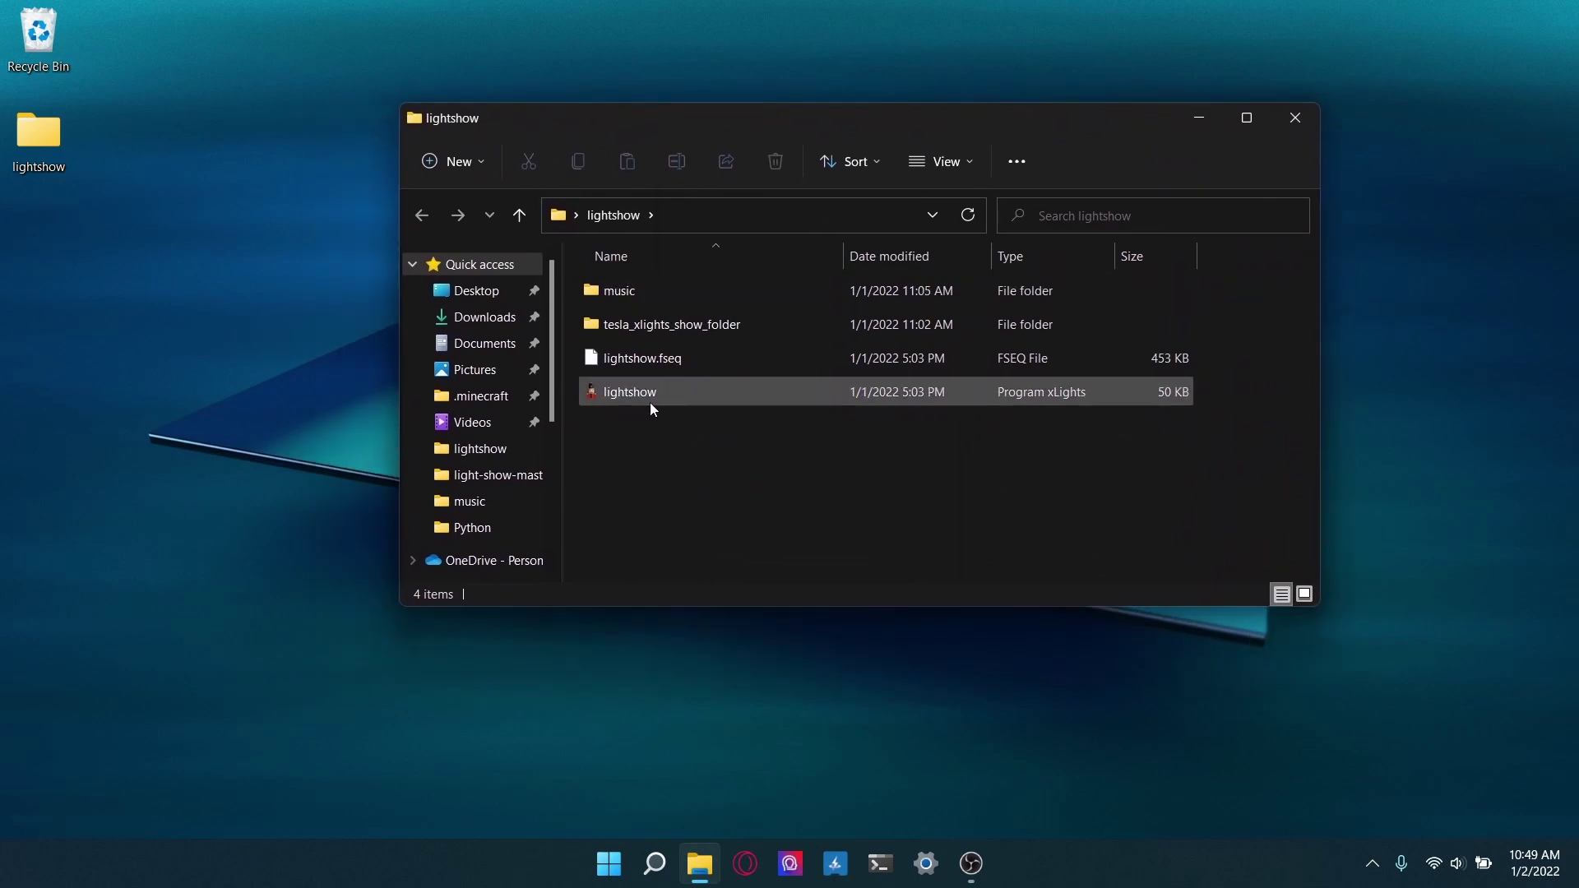
pyautogui.click(603, 394)
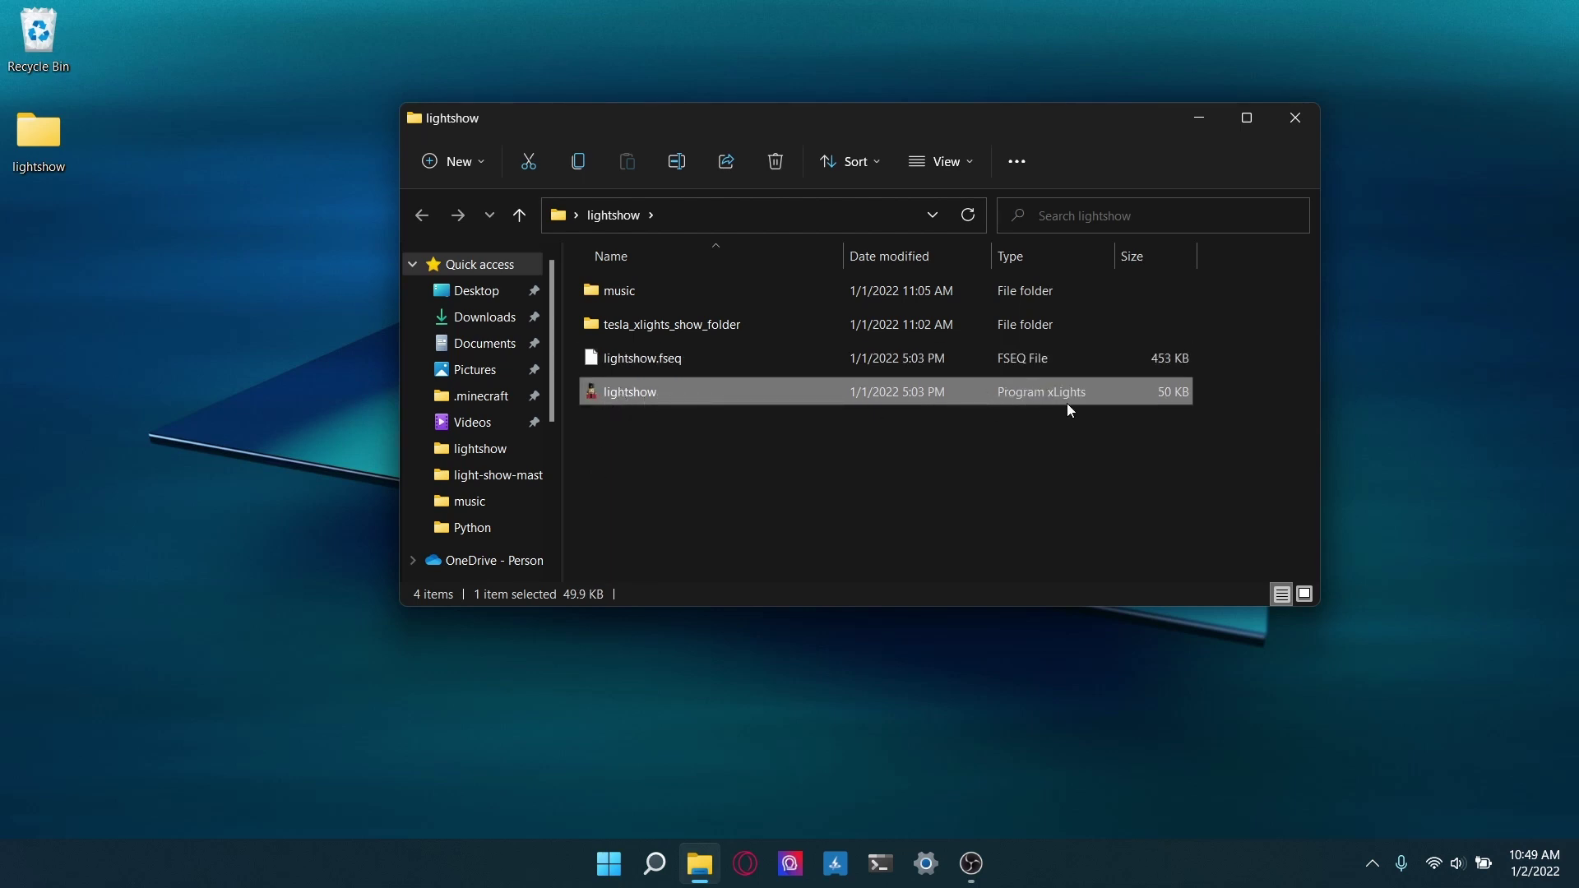
pyautogui.click(769, 356)
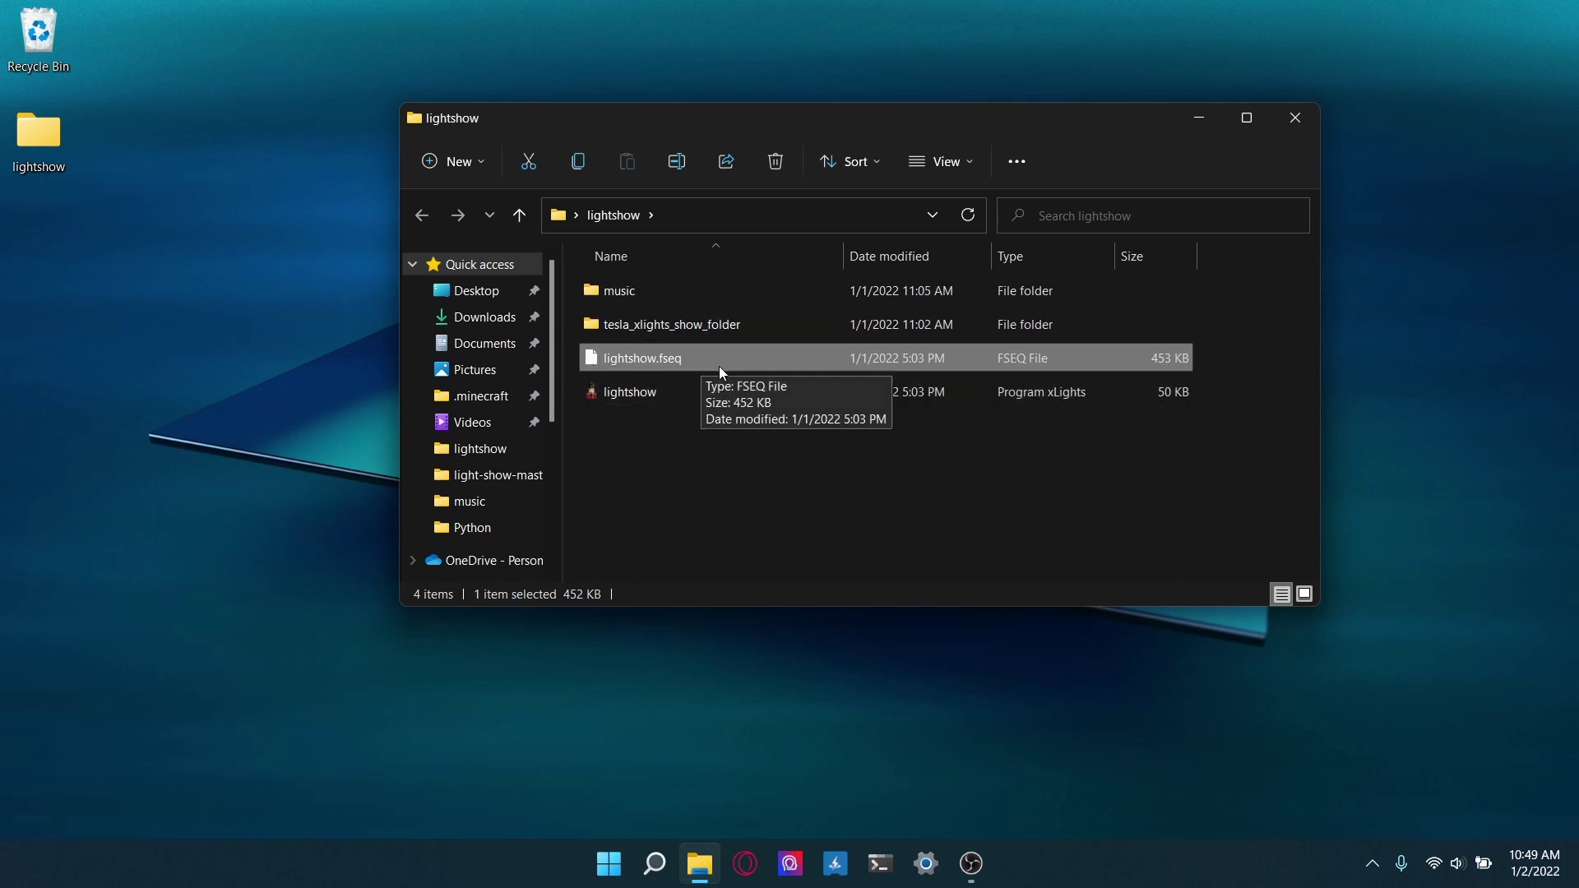
pyautogui.doubleClick(683, 297)
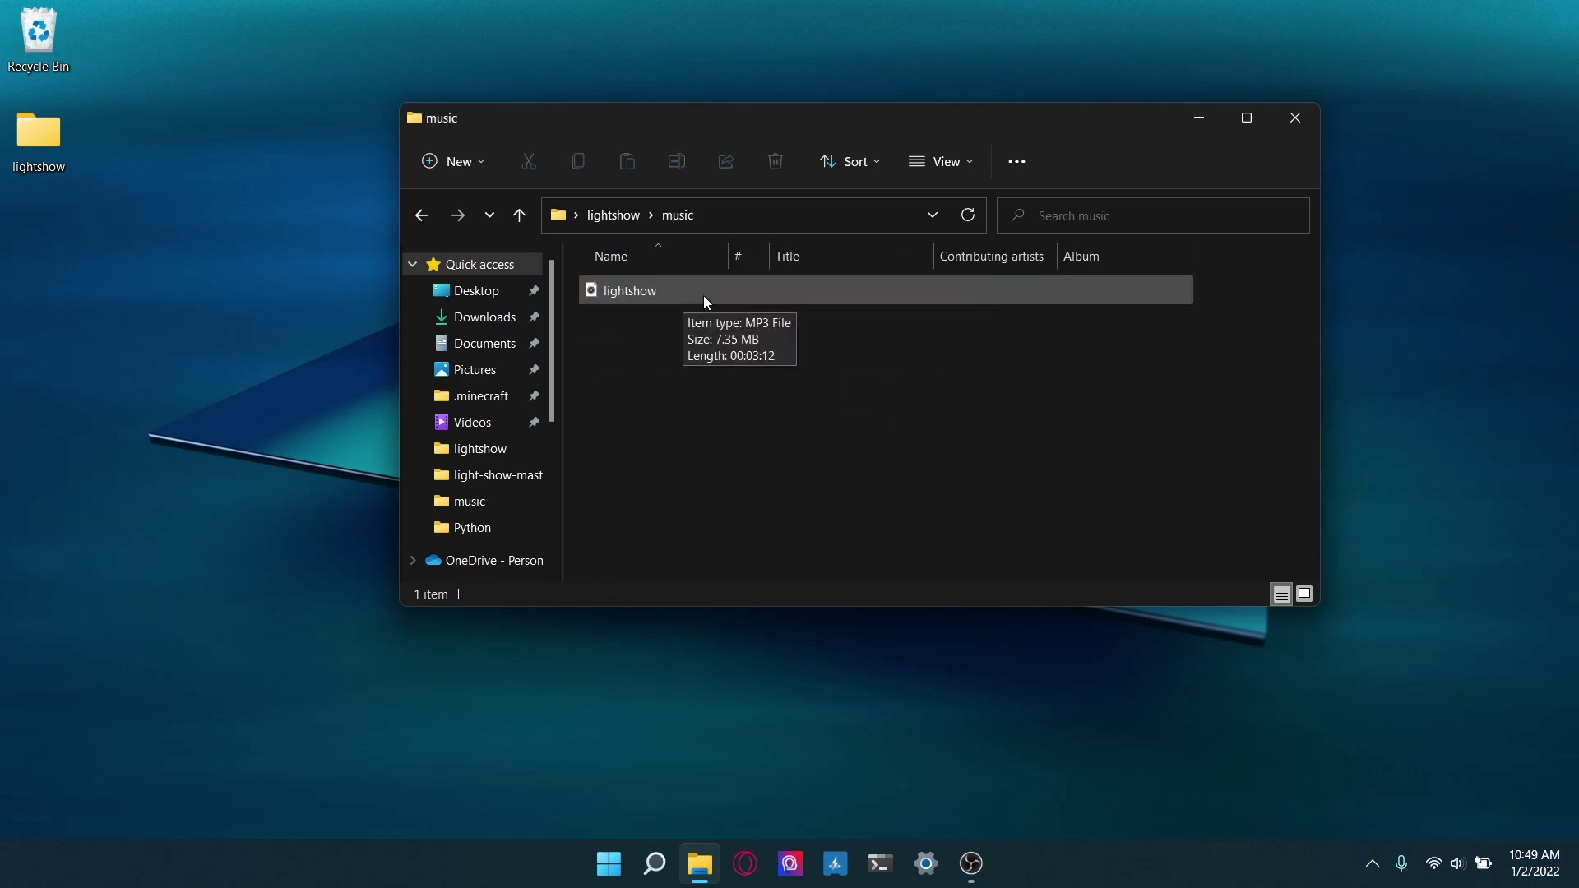
pyautogui.click(625, 297)
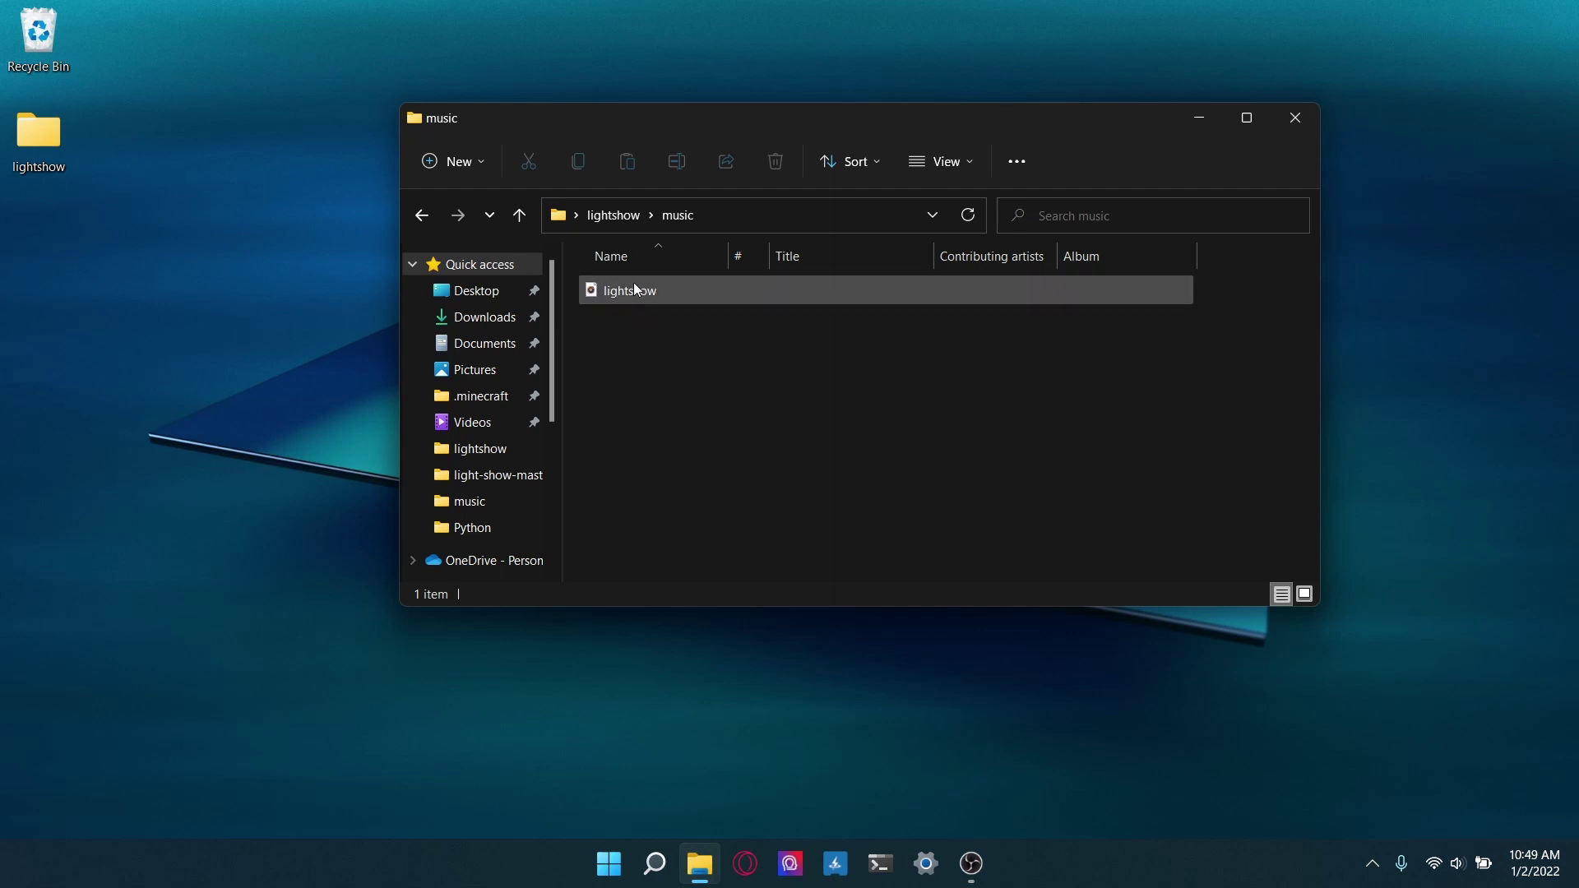
pyautogui.click(668, 293)
pyautogui.click(615, 214)
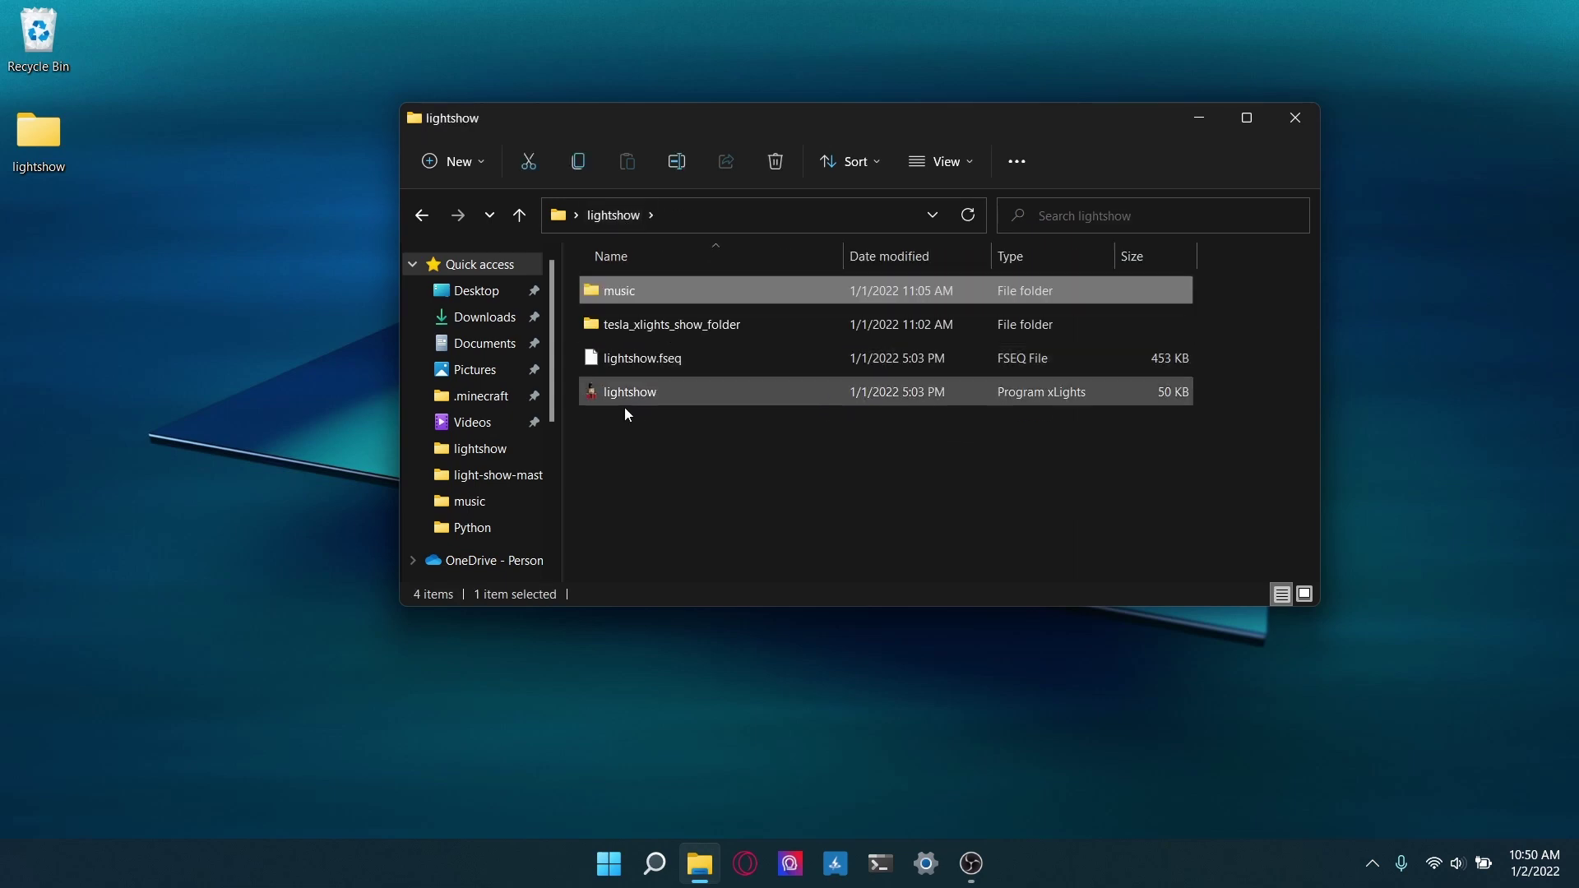
pyautogui.scroll(-2, 497, 494)
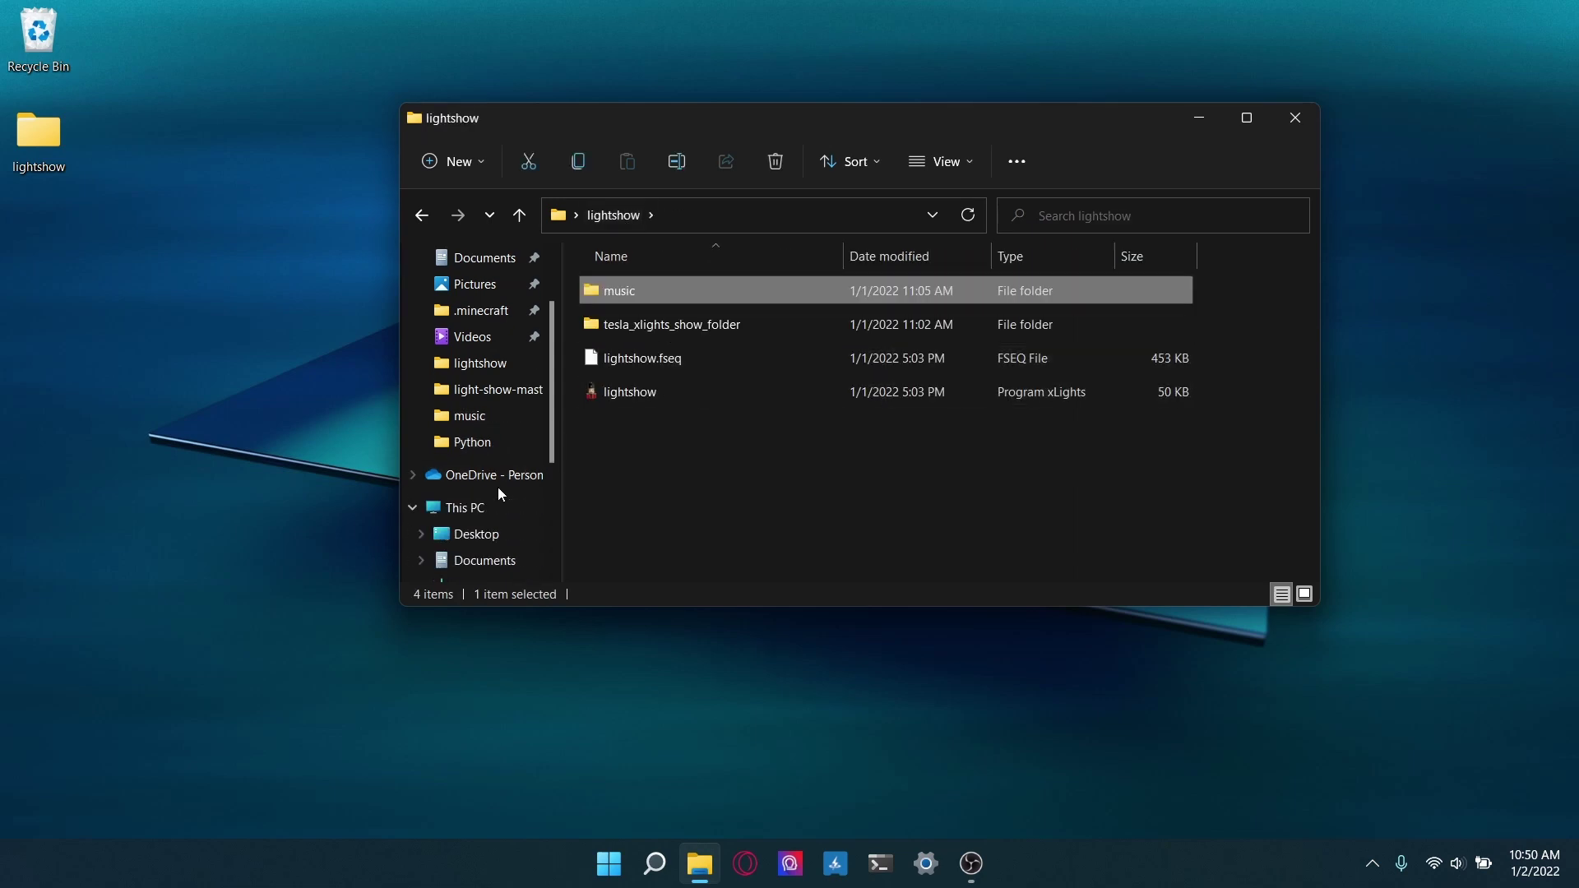
# Step: Open the empty UNTITLED (D:) drive and arrange its window beside the lightshow folder window
pyautogui.scroll(-5, 493, 510)
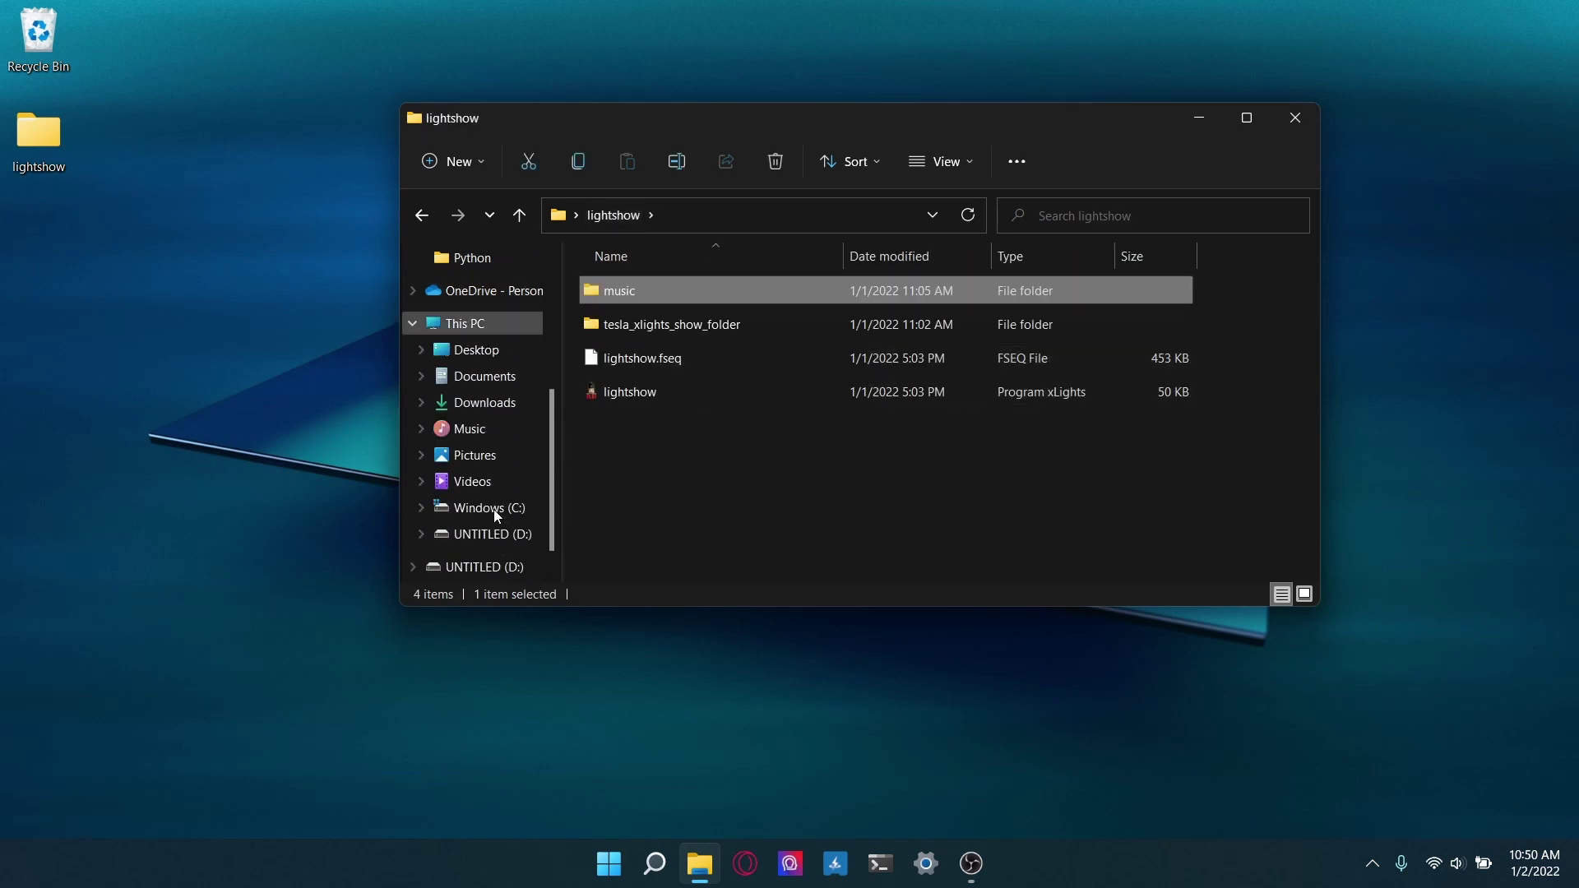
pyautogui.click(489, 535)
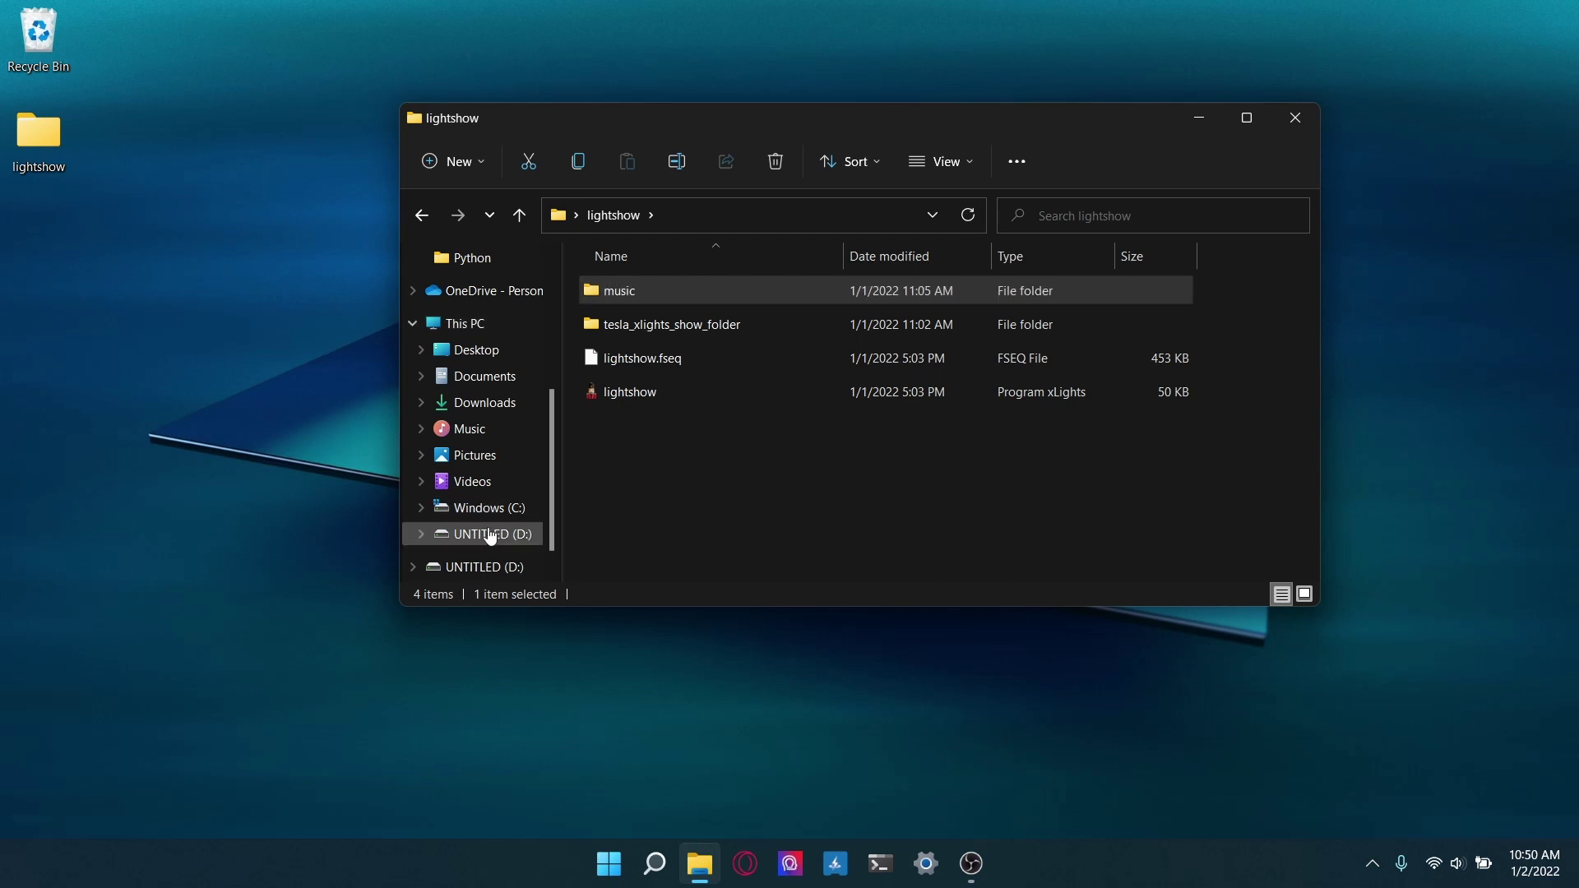
pyautogui.click(495, 538)
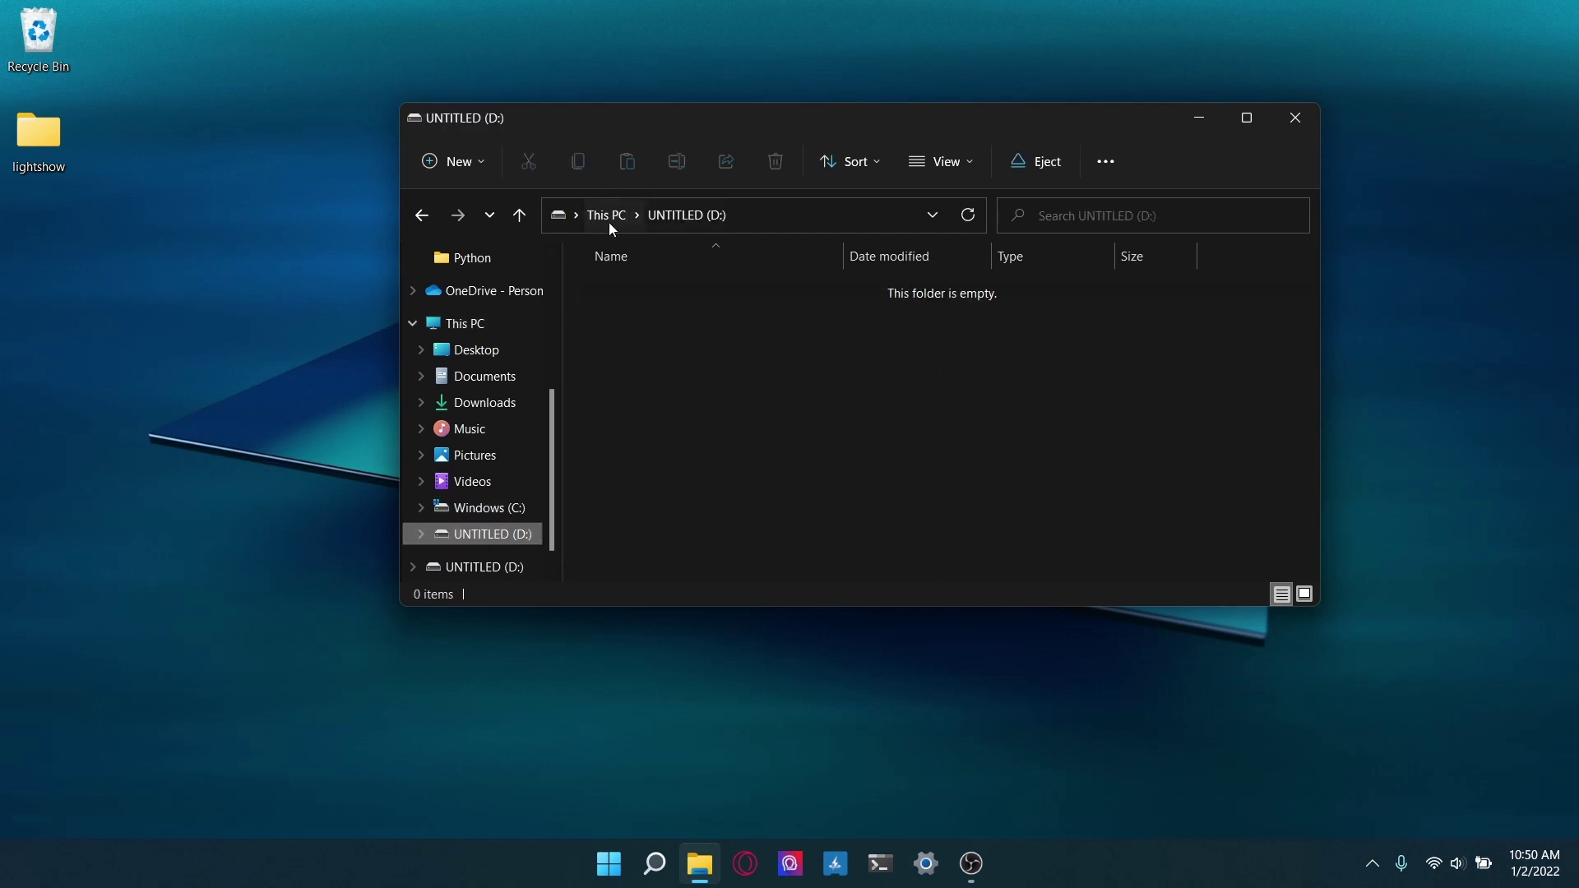
pyautogui.middleClick(700, 861)
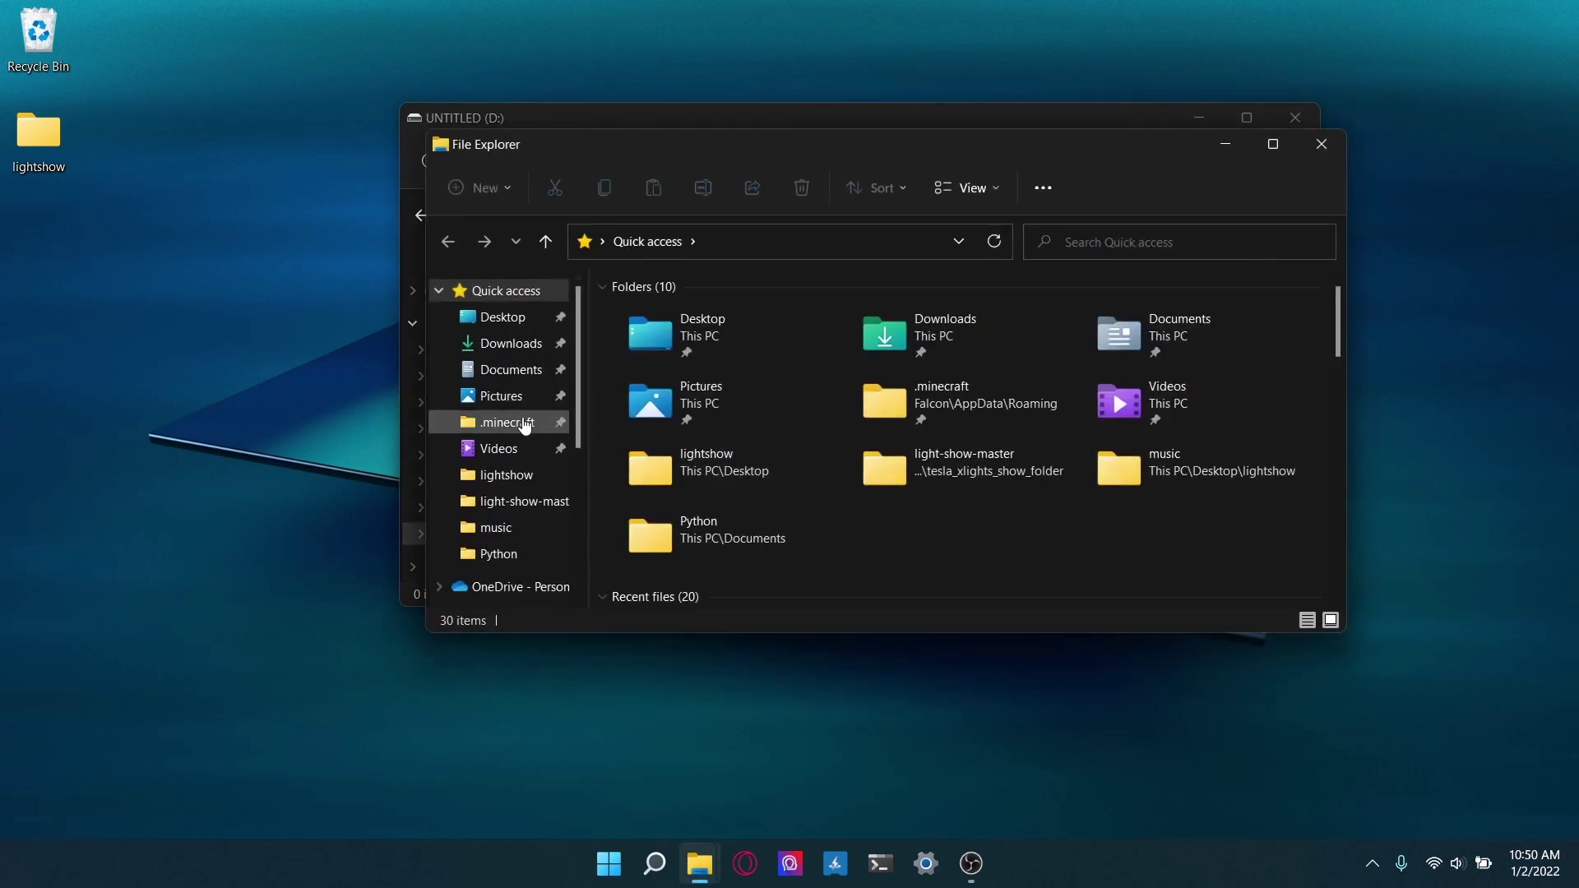
pyautogui.click(1322, 144)
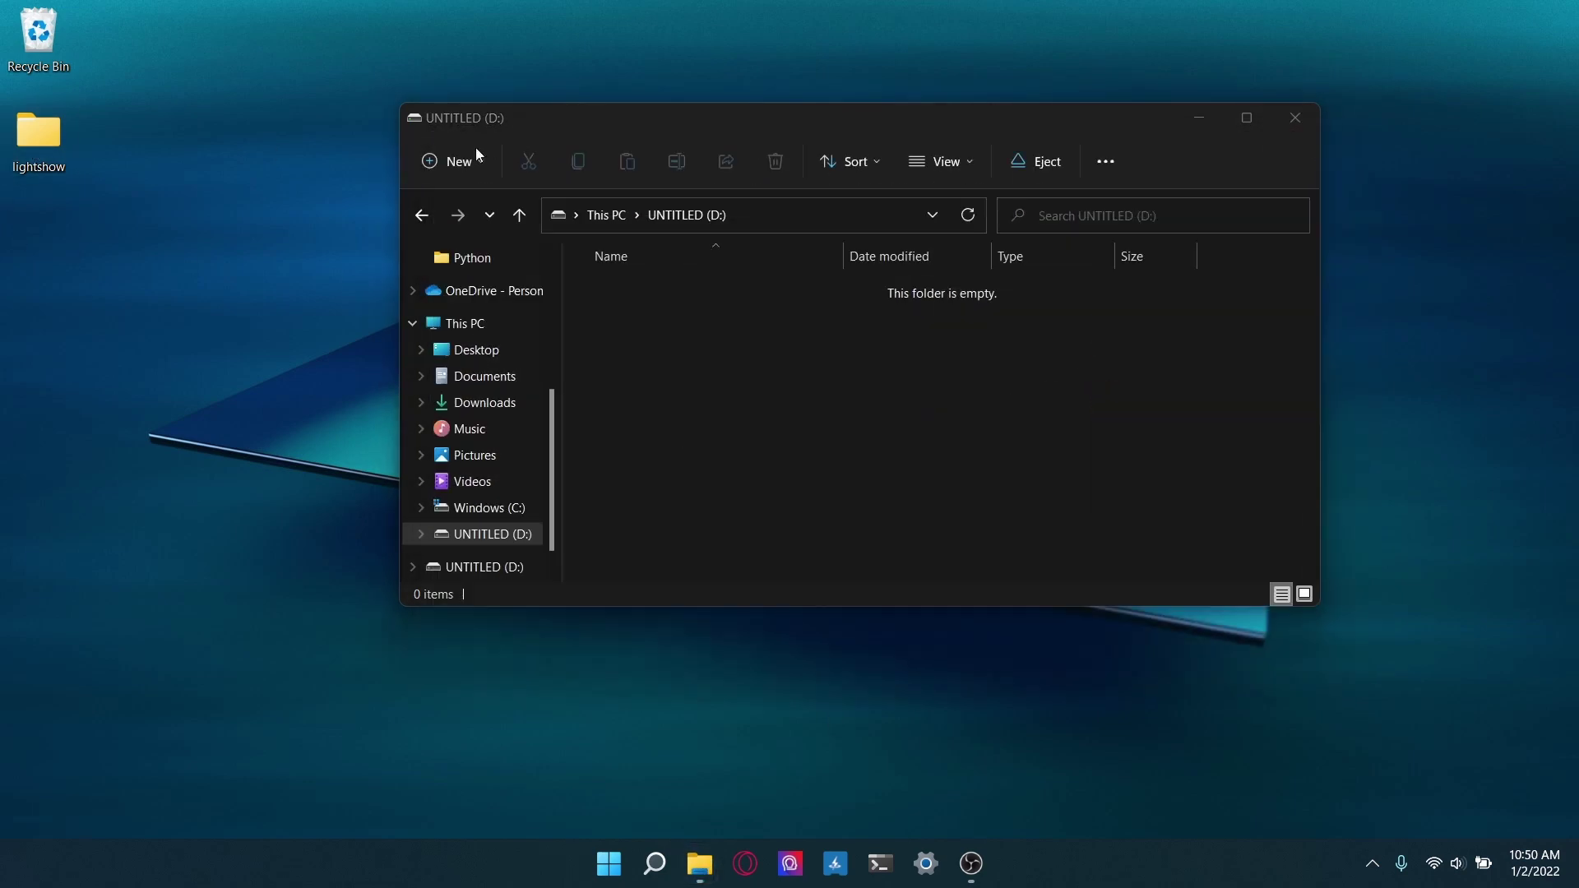
pyautogui.moveTo(595, 132); pyautogui.dragTo(942, 148)
pyautogui.moveTo(653, 169); pyautogui.dragTo(264, 184)
pyautogui.click(1071, 332)
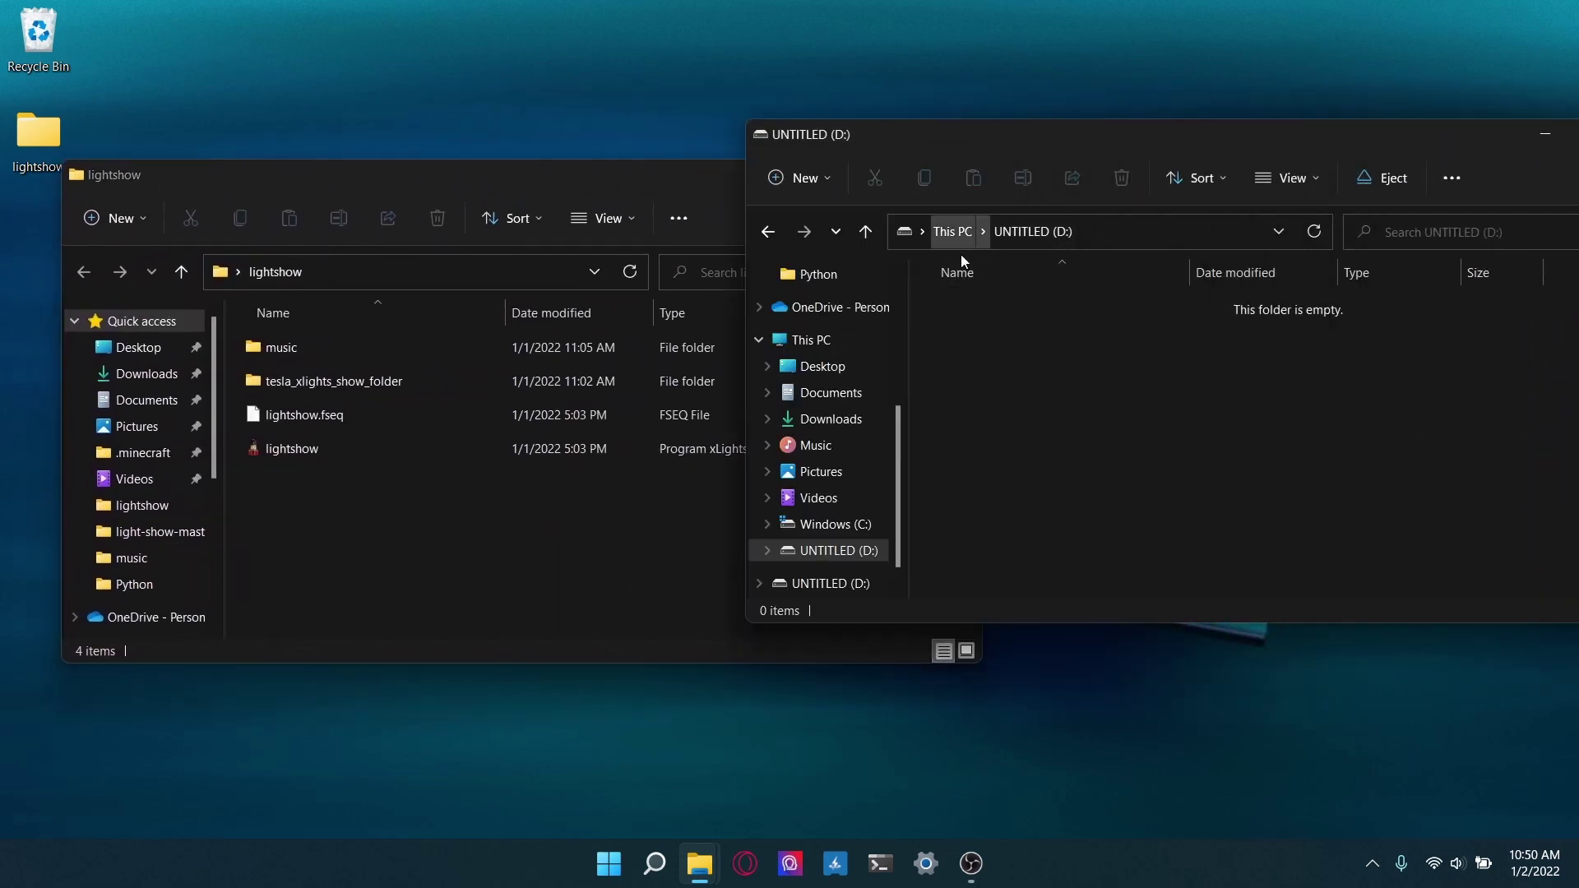
# Step: Quick-format UNTITLED (D:) as FAT32, accepting the data-erase warning and the completion notice
pyautogui.rightClick(838, 553)
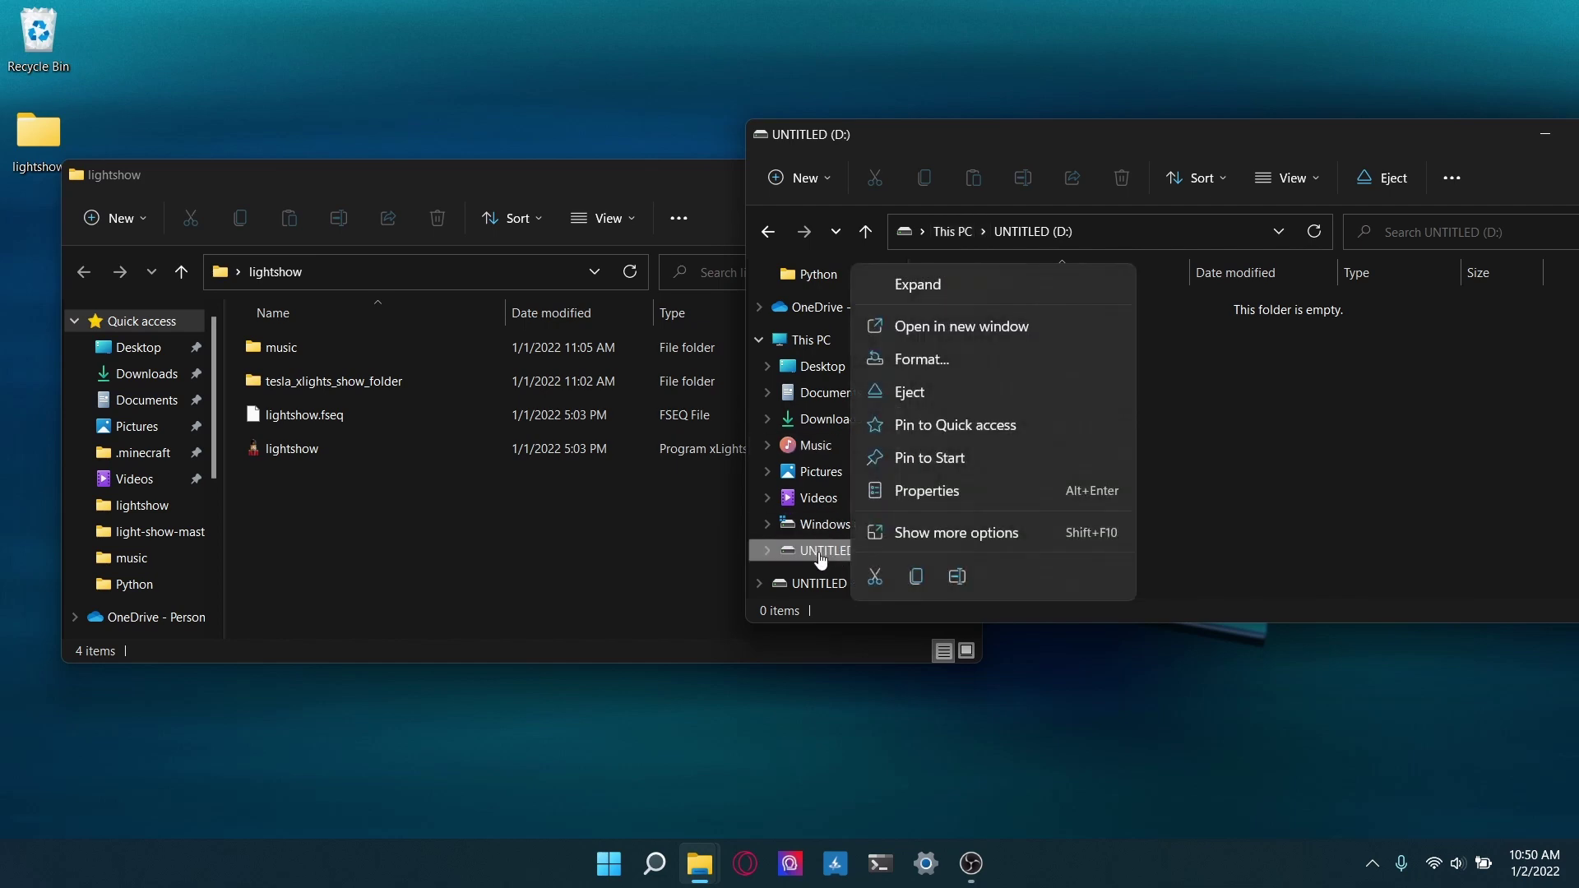
pyautogui.click(941, 362)
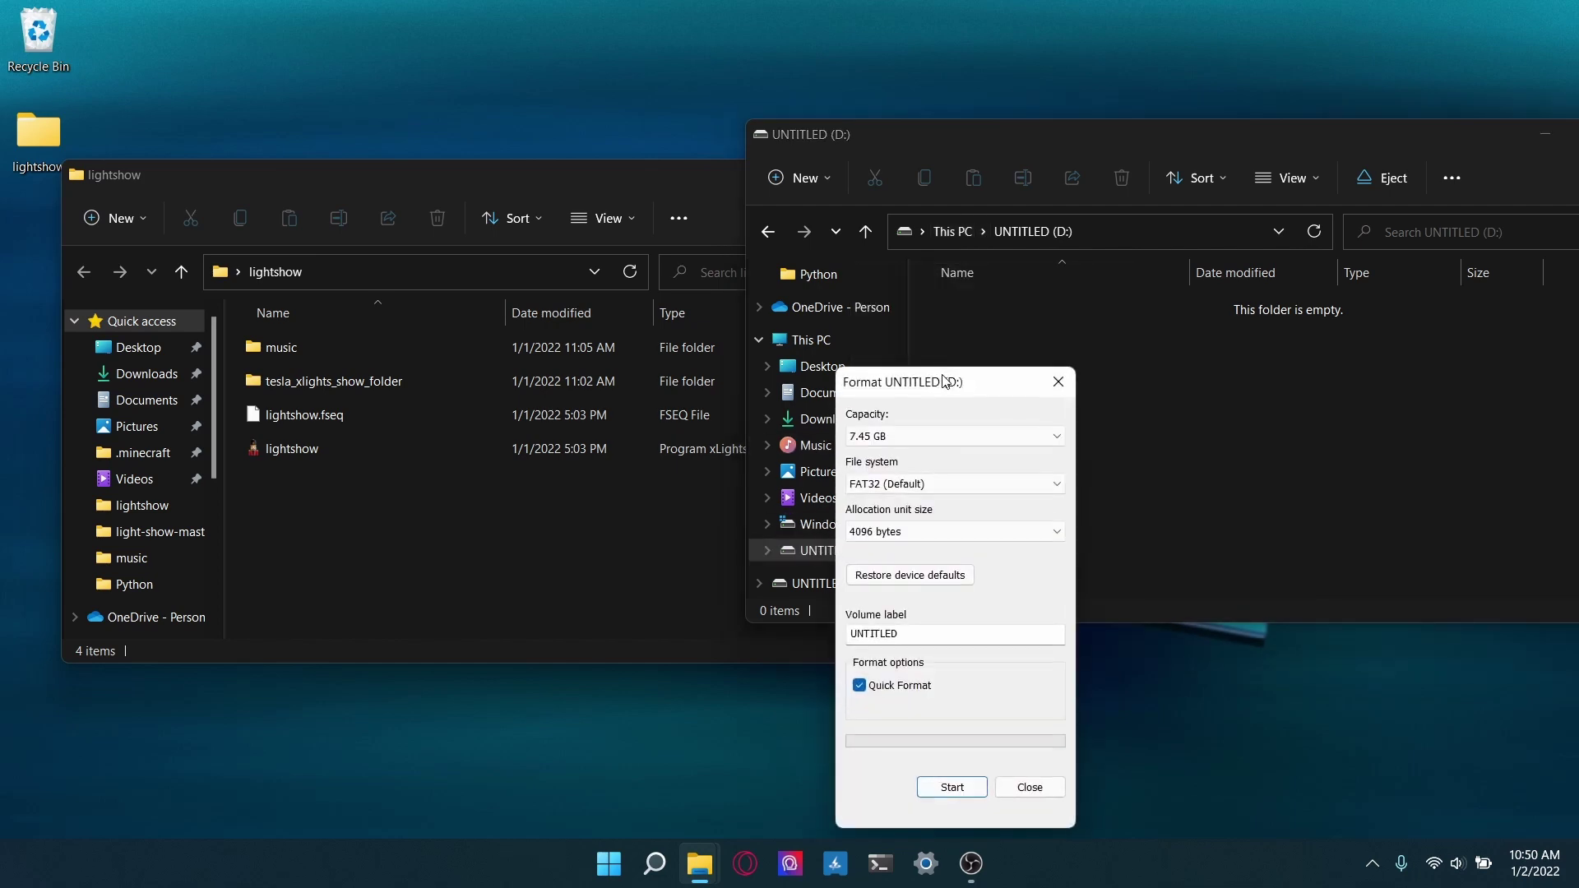
pyautogui.moveTo(946, 381); pyautogui.dragTo(1021, 218)
pyautogui.click(1004, 318)
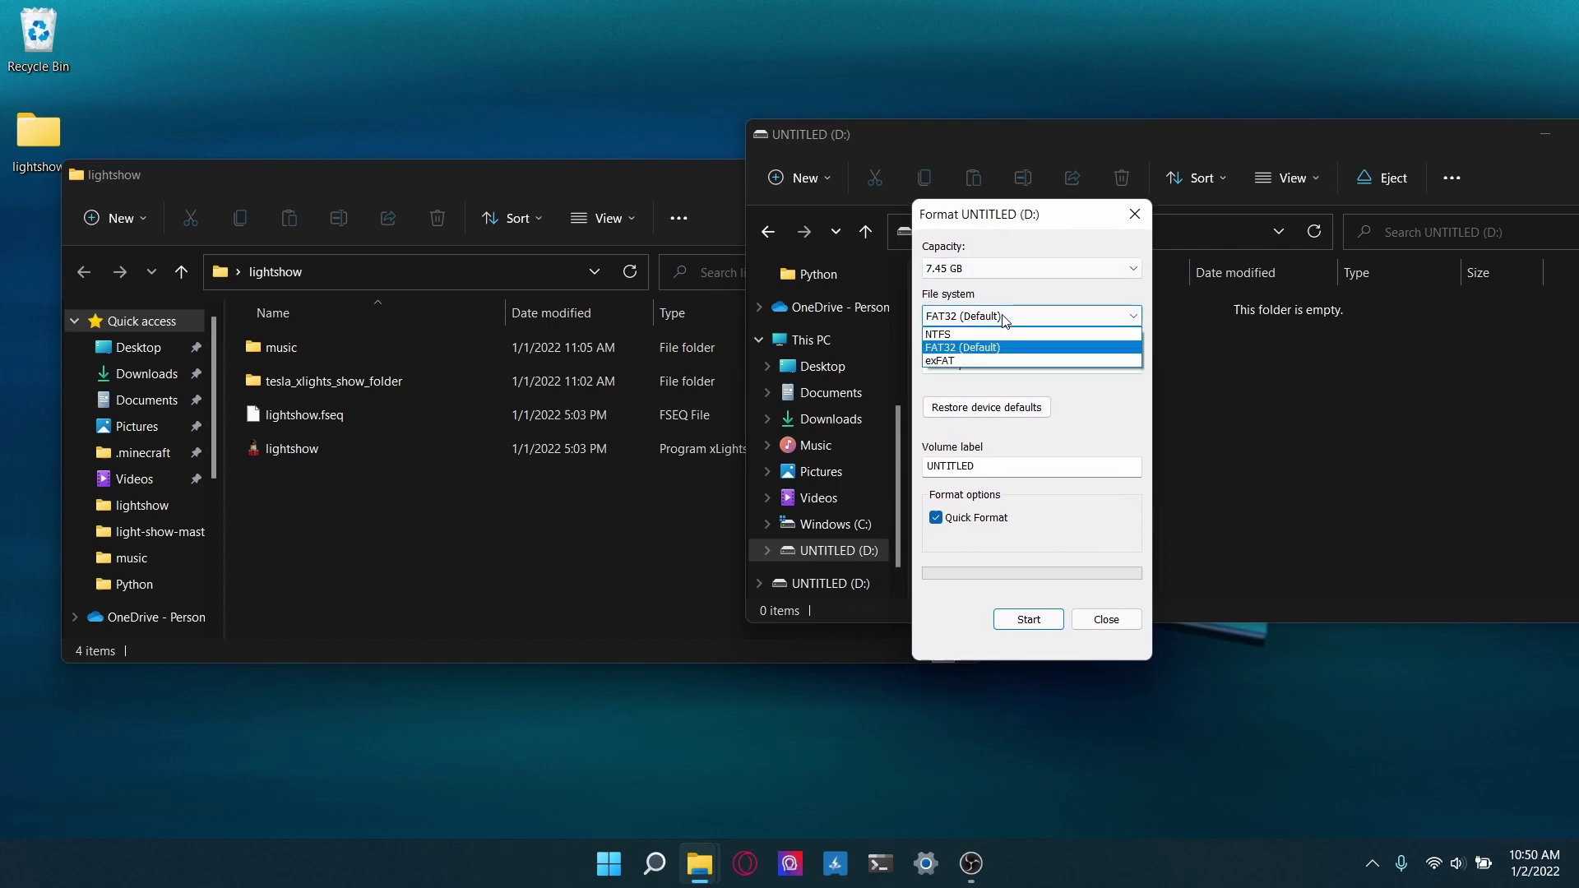
pyautogui.click(950, 353)
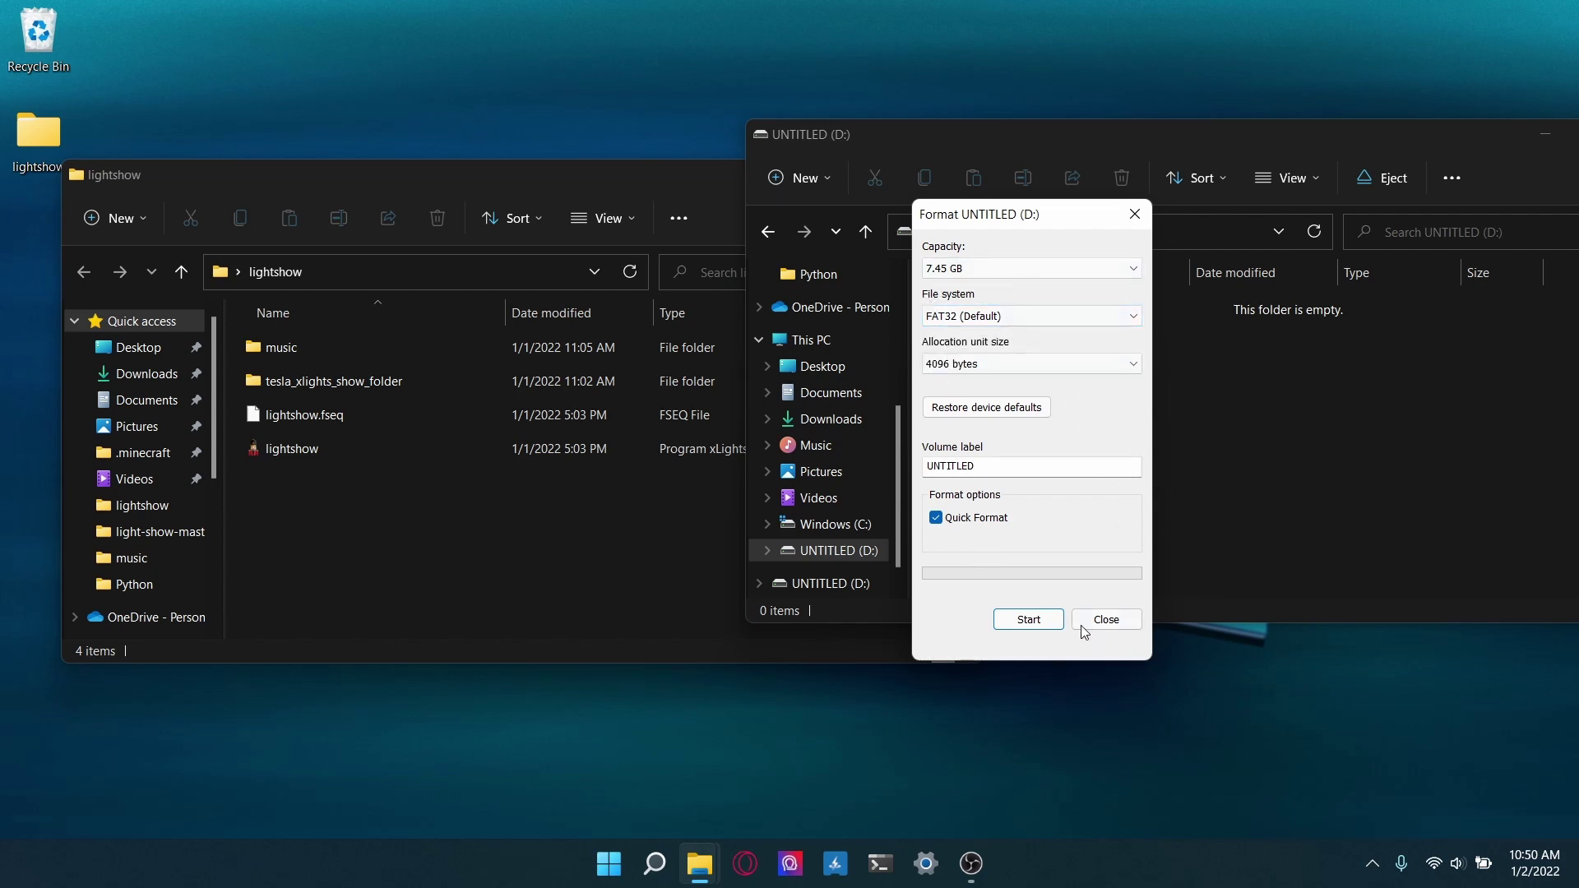
pyautogui.click(1038, 624)
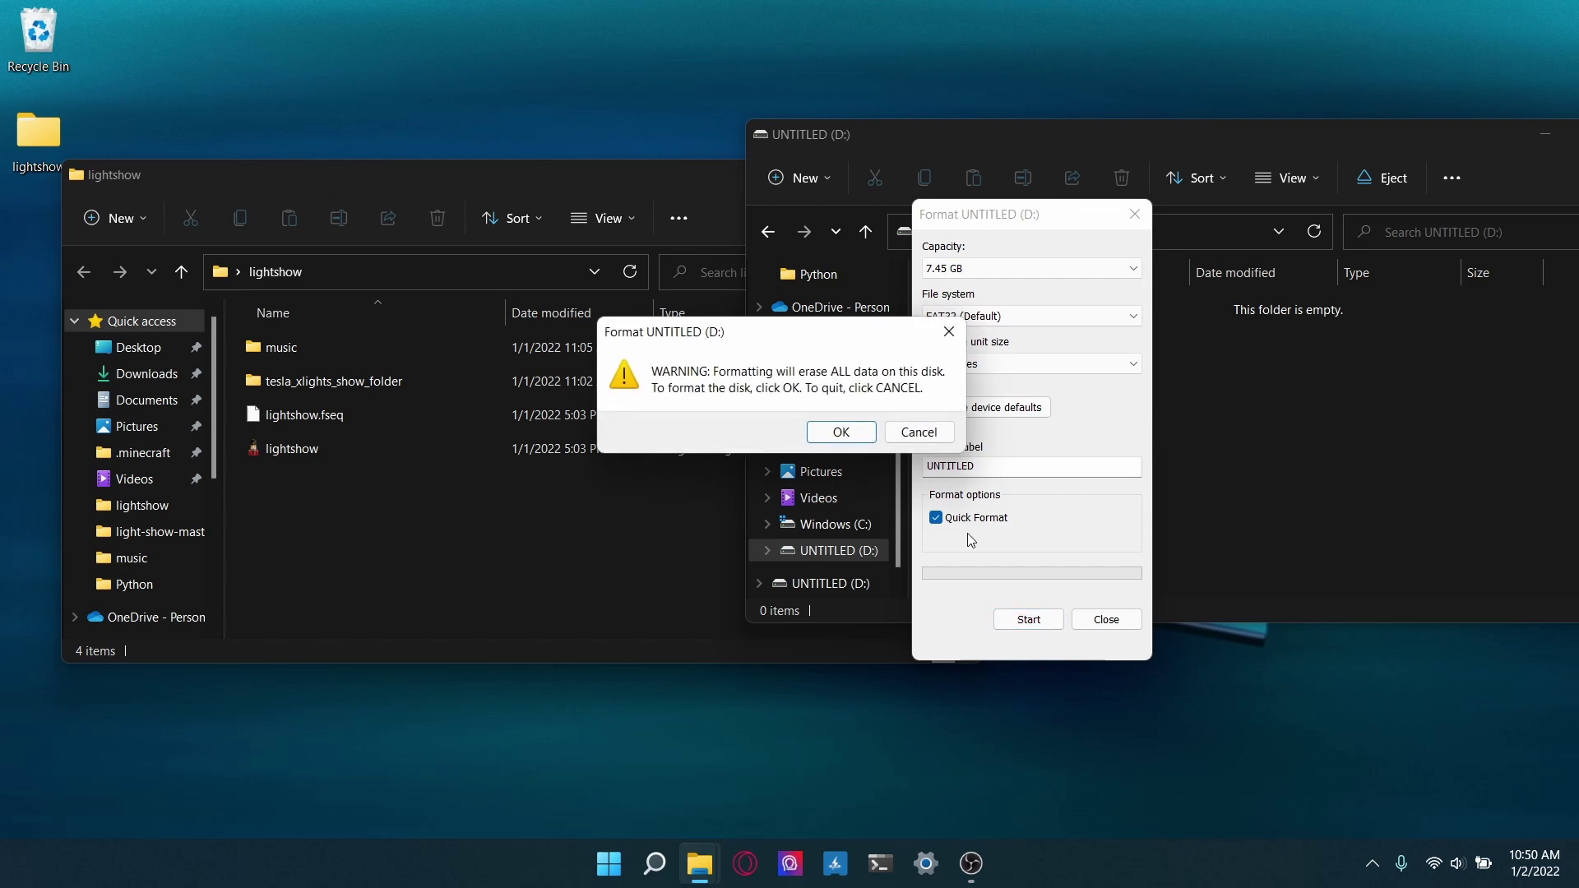
pyautogui.click(835, 430)
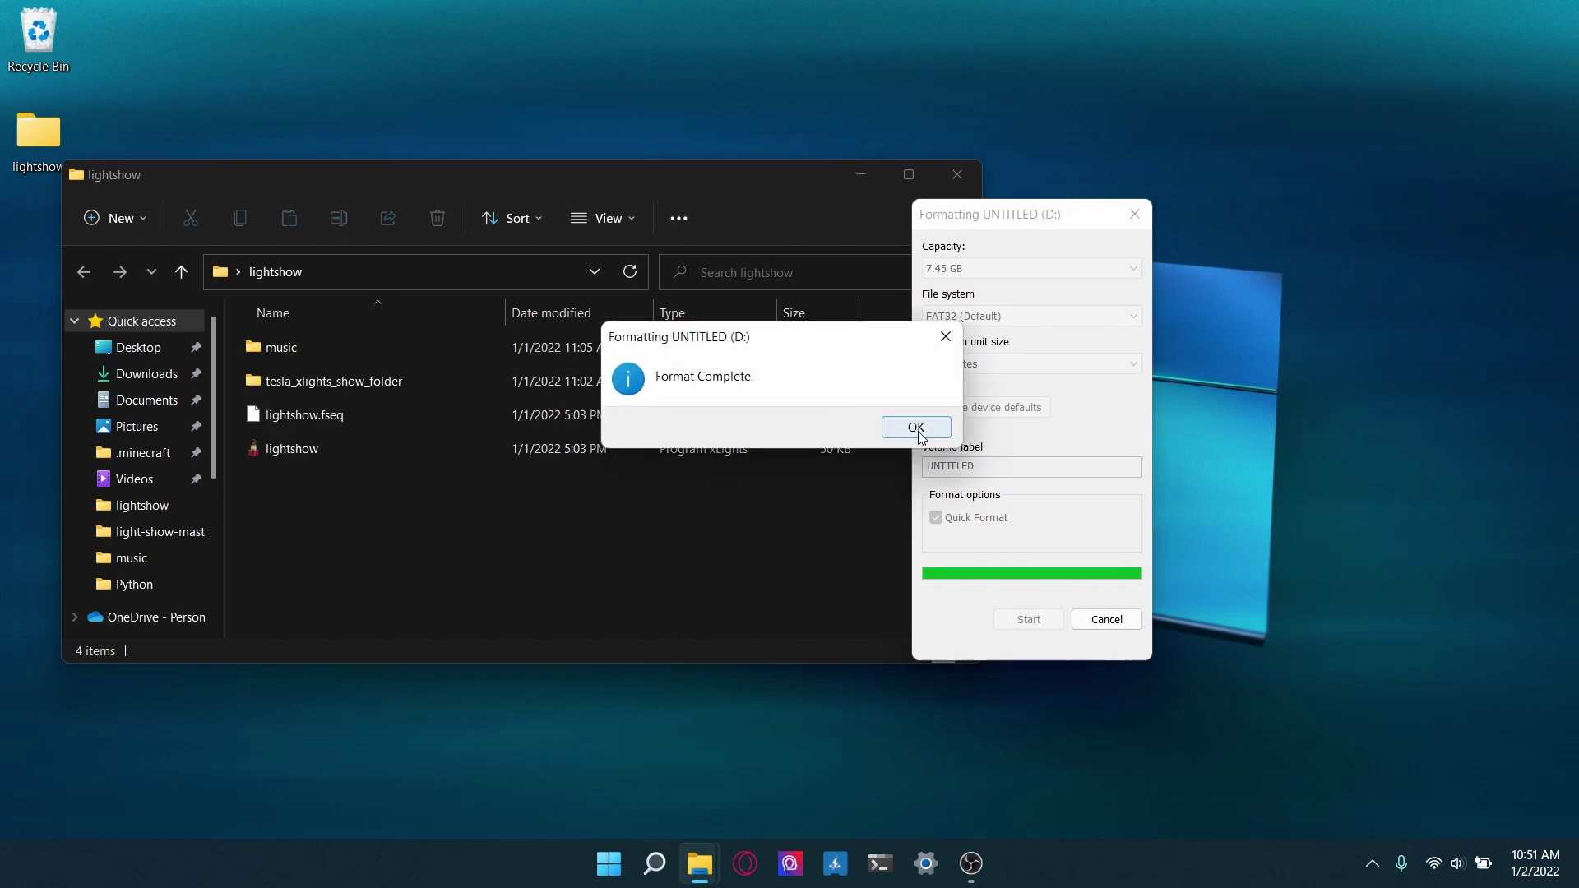
pyautogui.click(912, 426)
# Step: Open a second Explorer window on the UNTITLED (D:) drive, placed on the right
pyautogui.click(1101, 621)
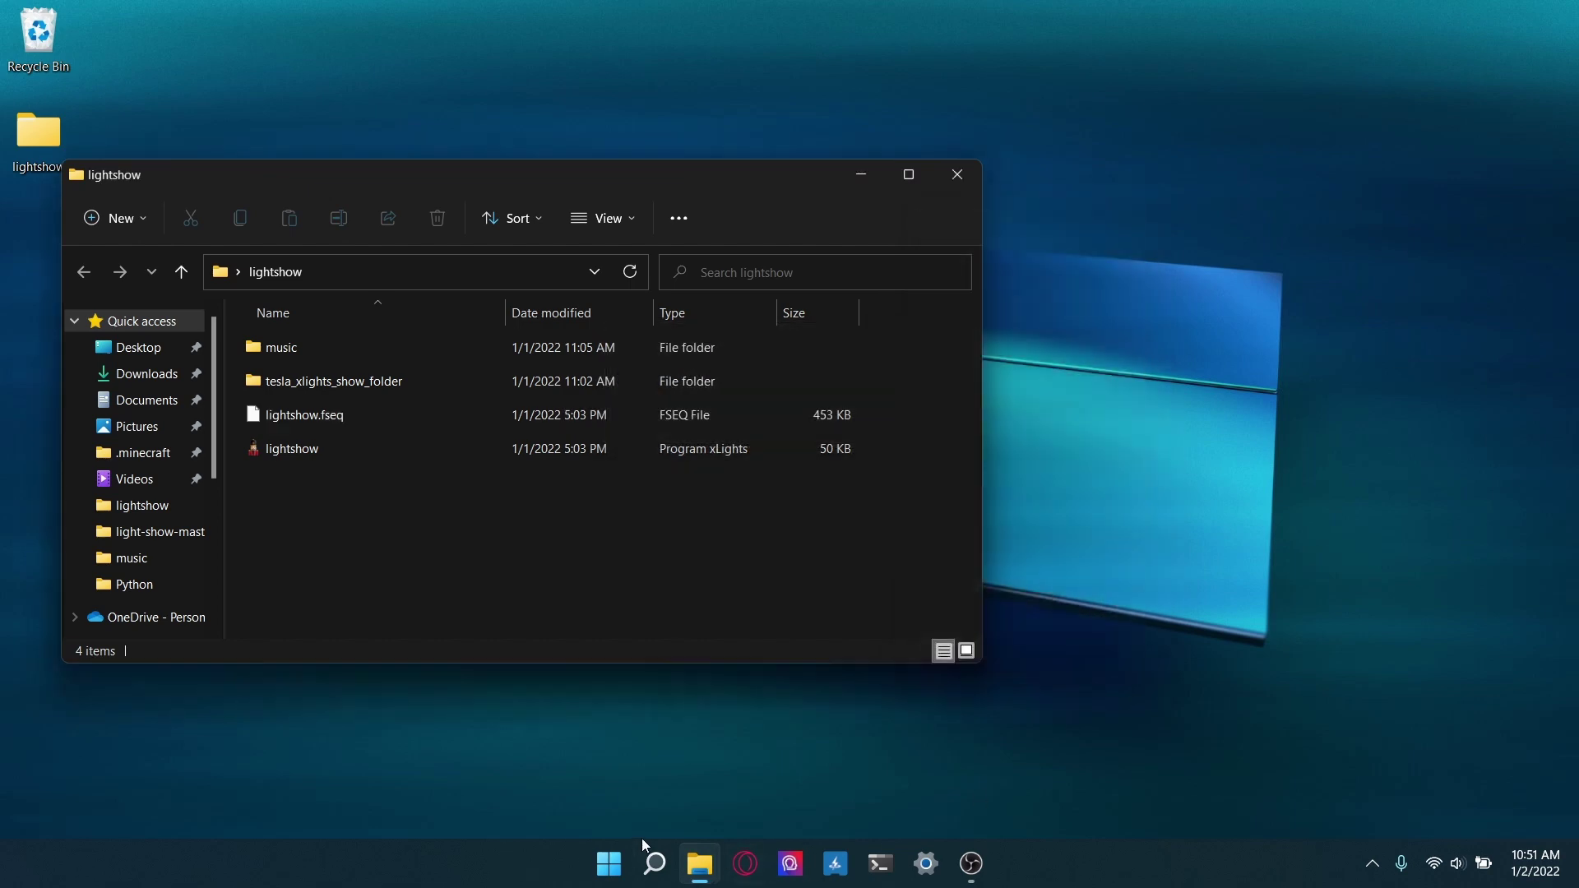
pyautogui.middleClick(709, 867)
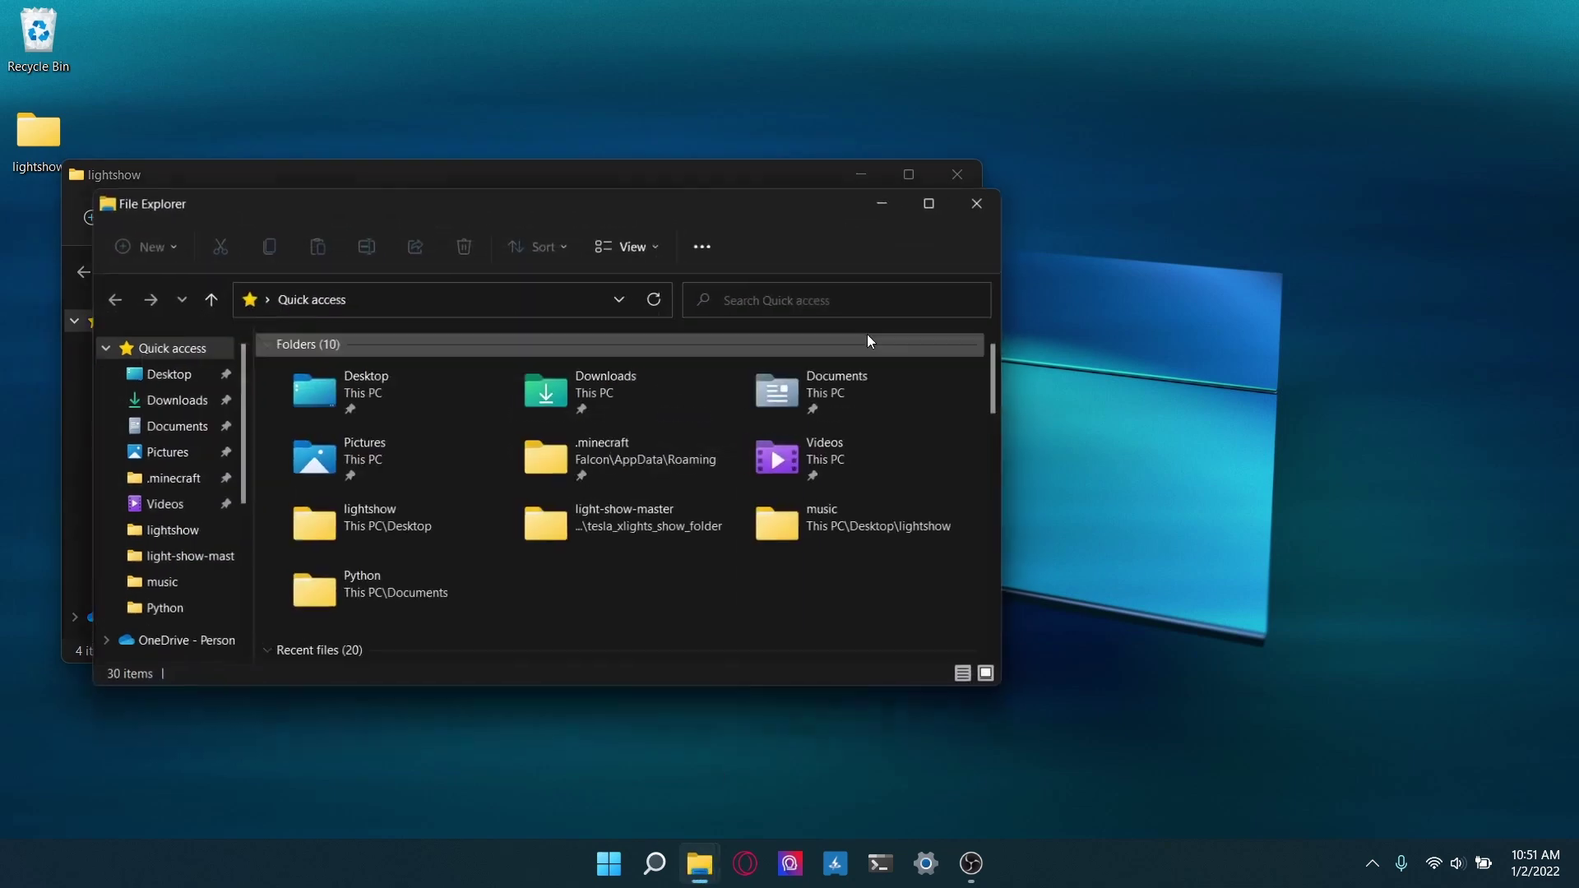
pyautogui.moveTo(931, 143); pyautogui.dragTo(1361, 151)
pyautogui.scroll(-3, 747, 559)
pyautogui.scroll(-3, 747, 557)
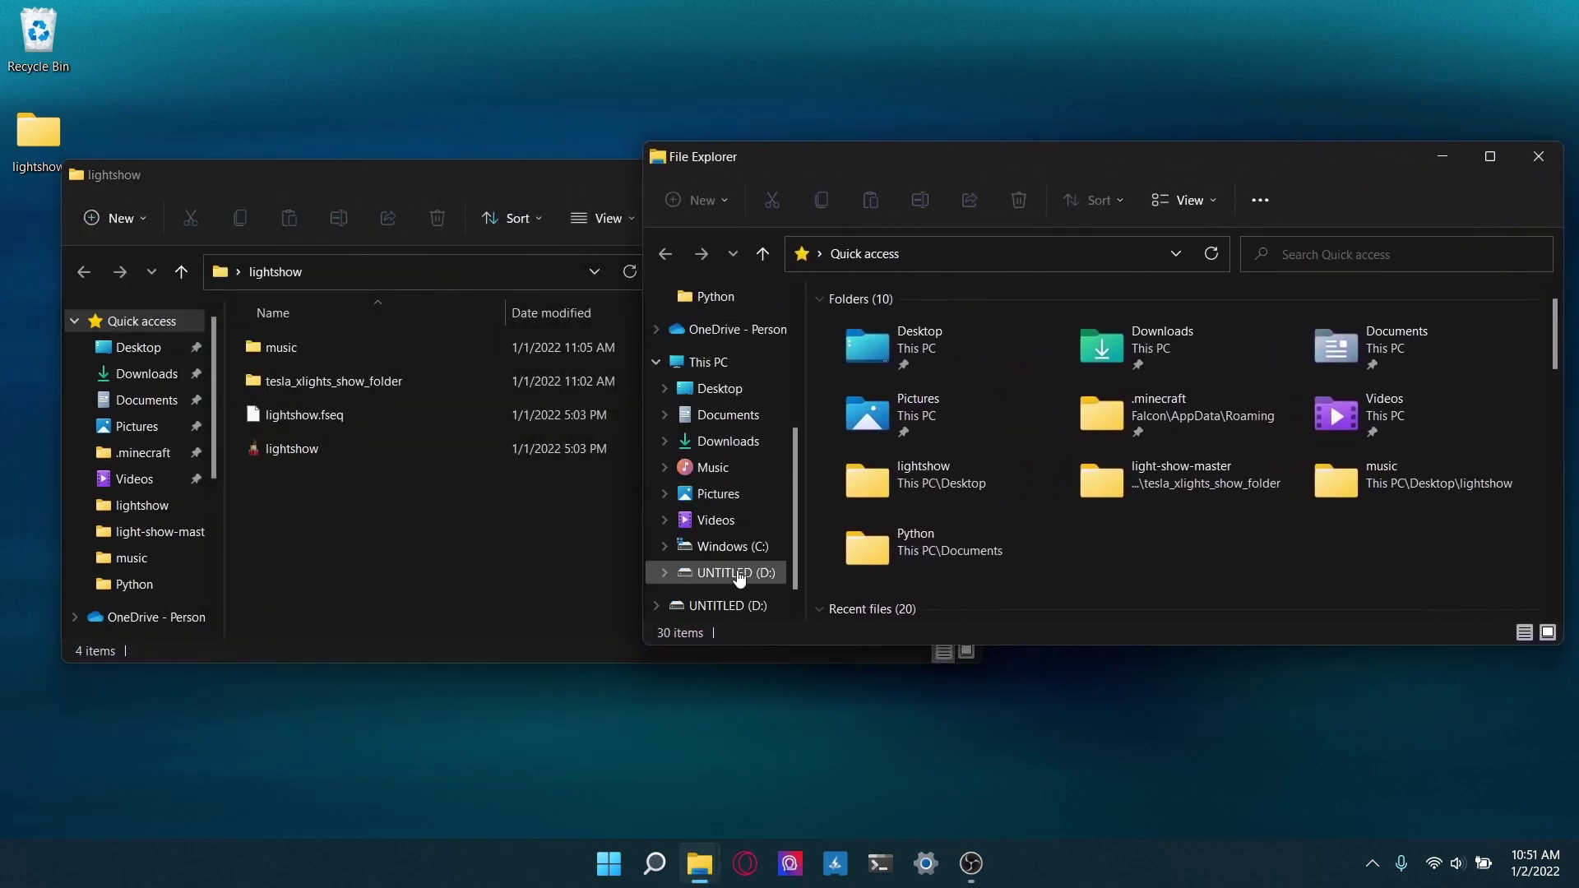
pyautogui.click(750, 569)
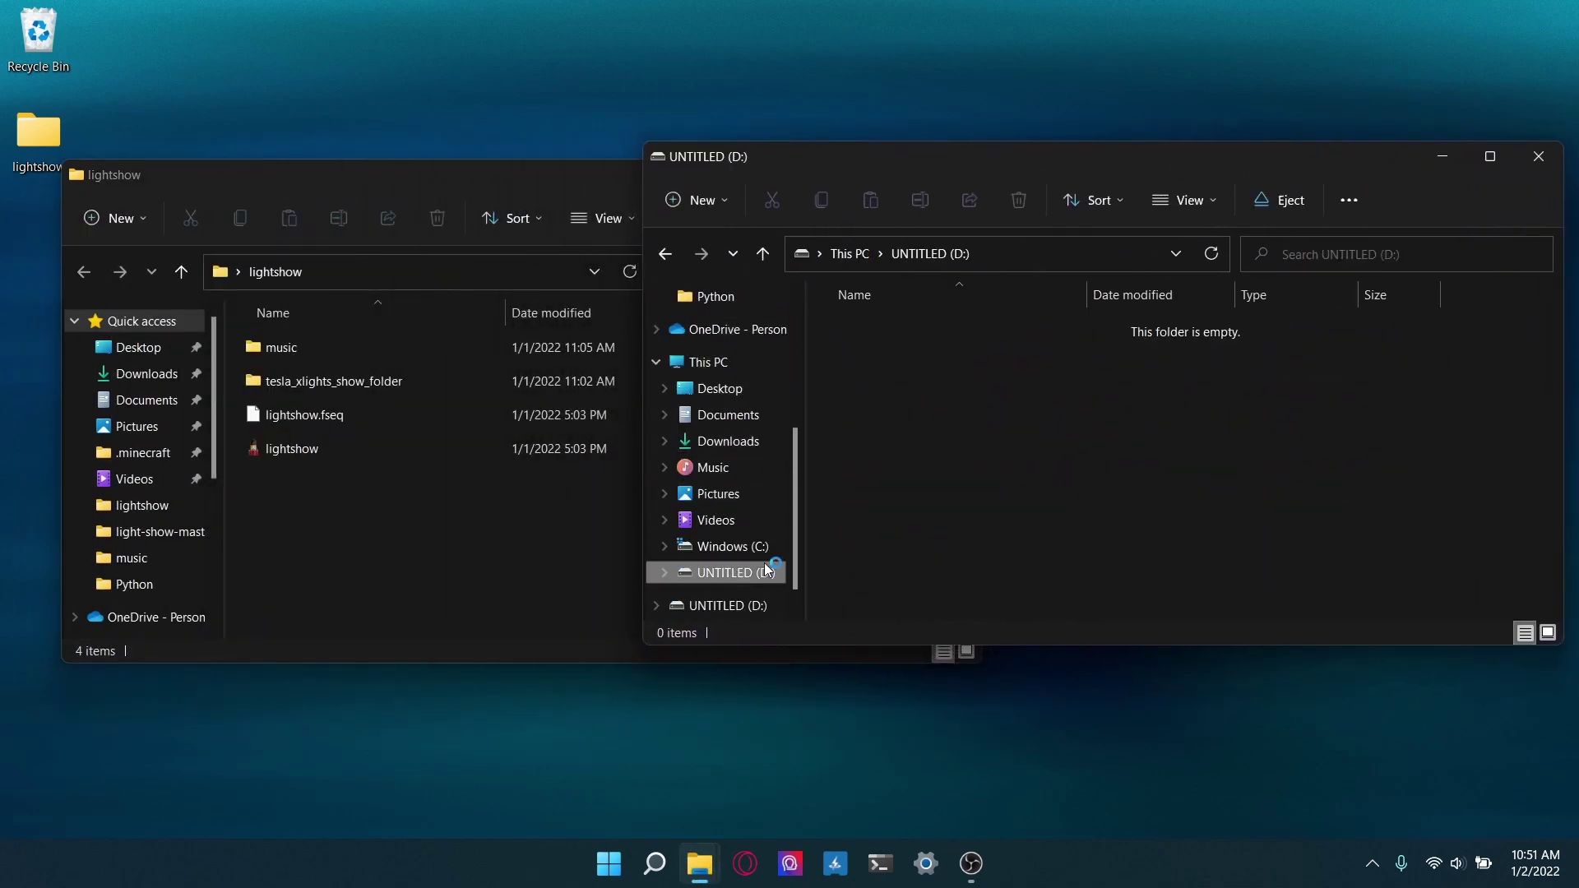
# Step: Create a new folder named LightShow on the drive and open it
pyautogui.rightClick(873, 376)
pyautogui.moveTo(956, 537)
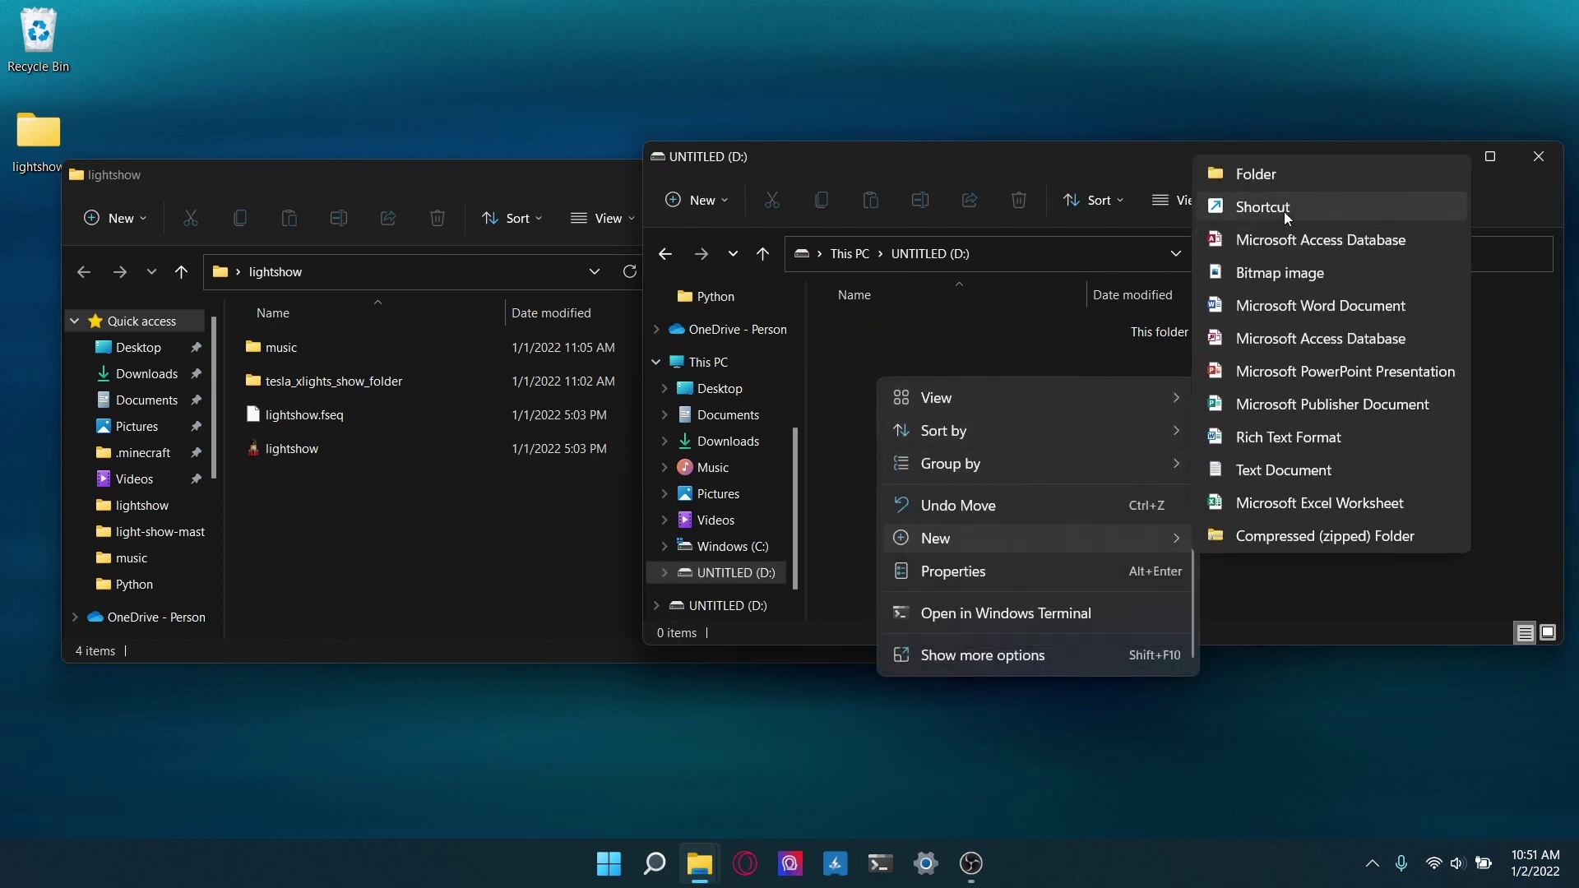
pyautogui.click(1277, 180)
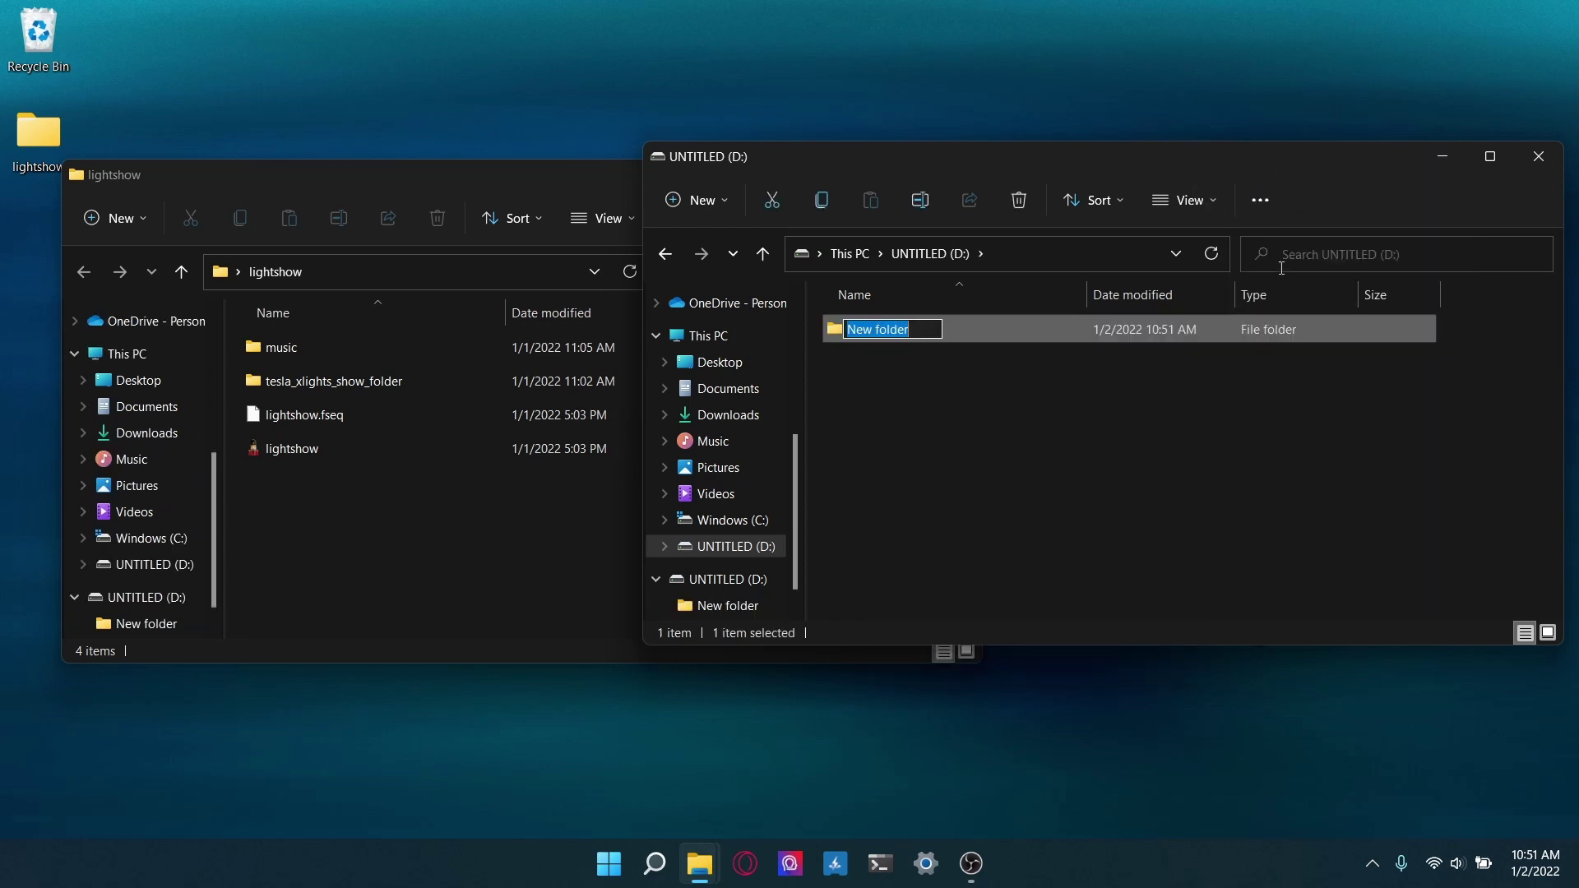
pyautogui.write('LightShow')
pyautogui.press('Return')
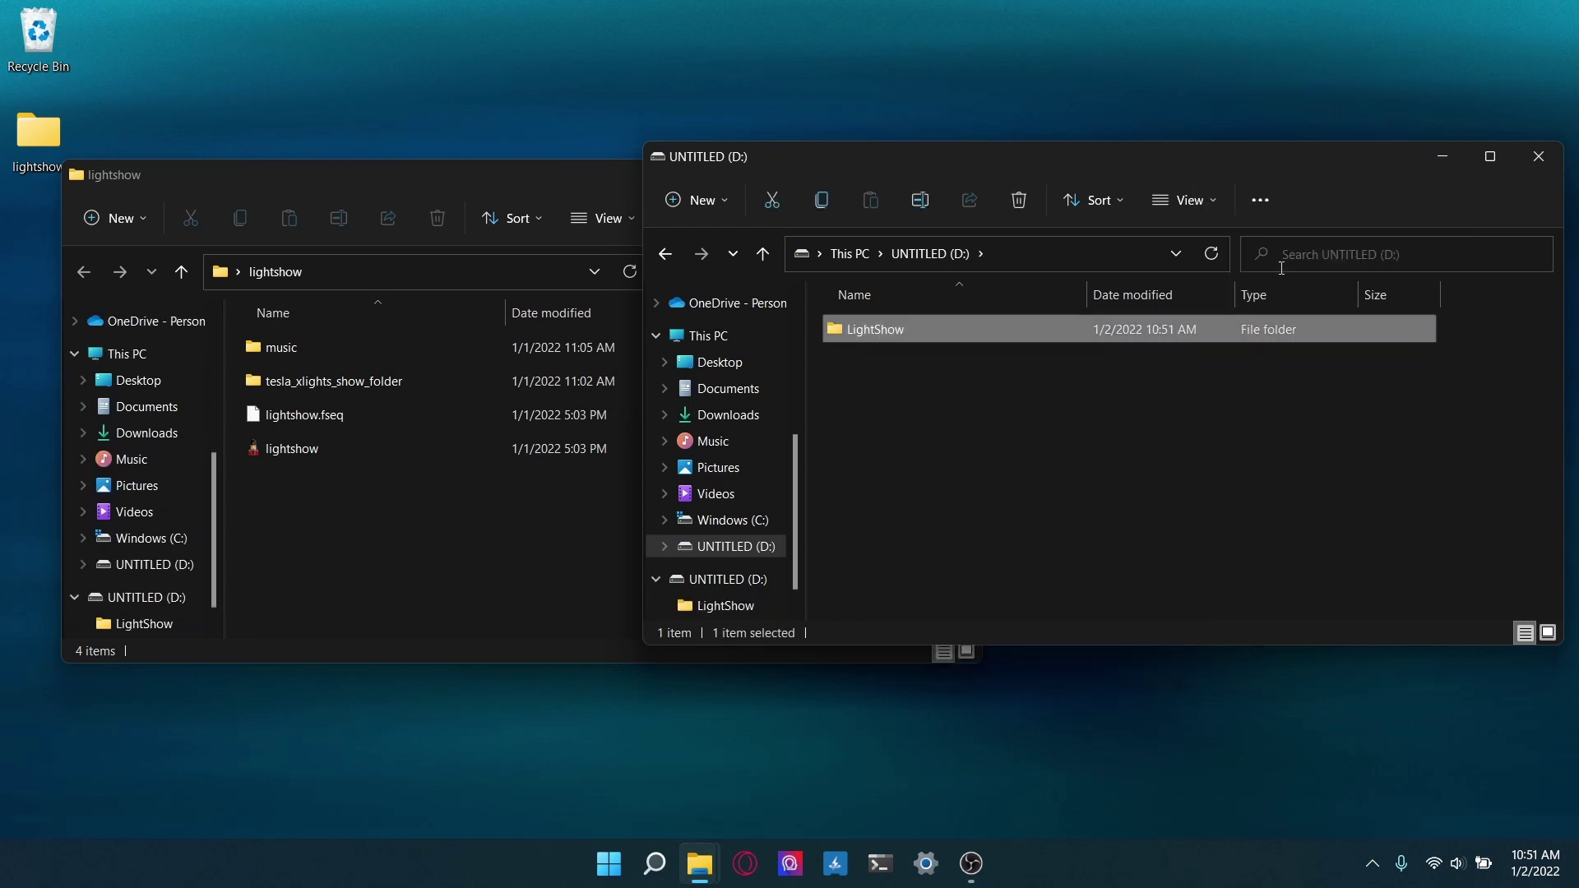
pyautogui.doubleClick(865, 331)
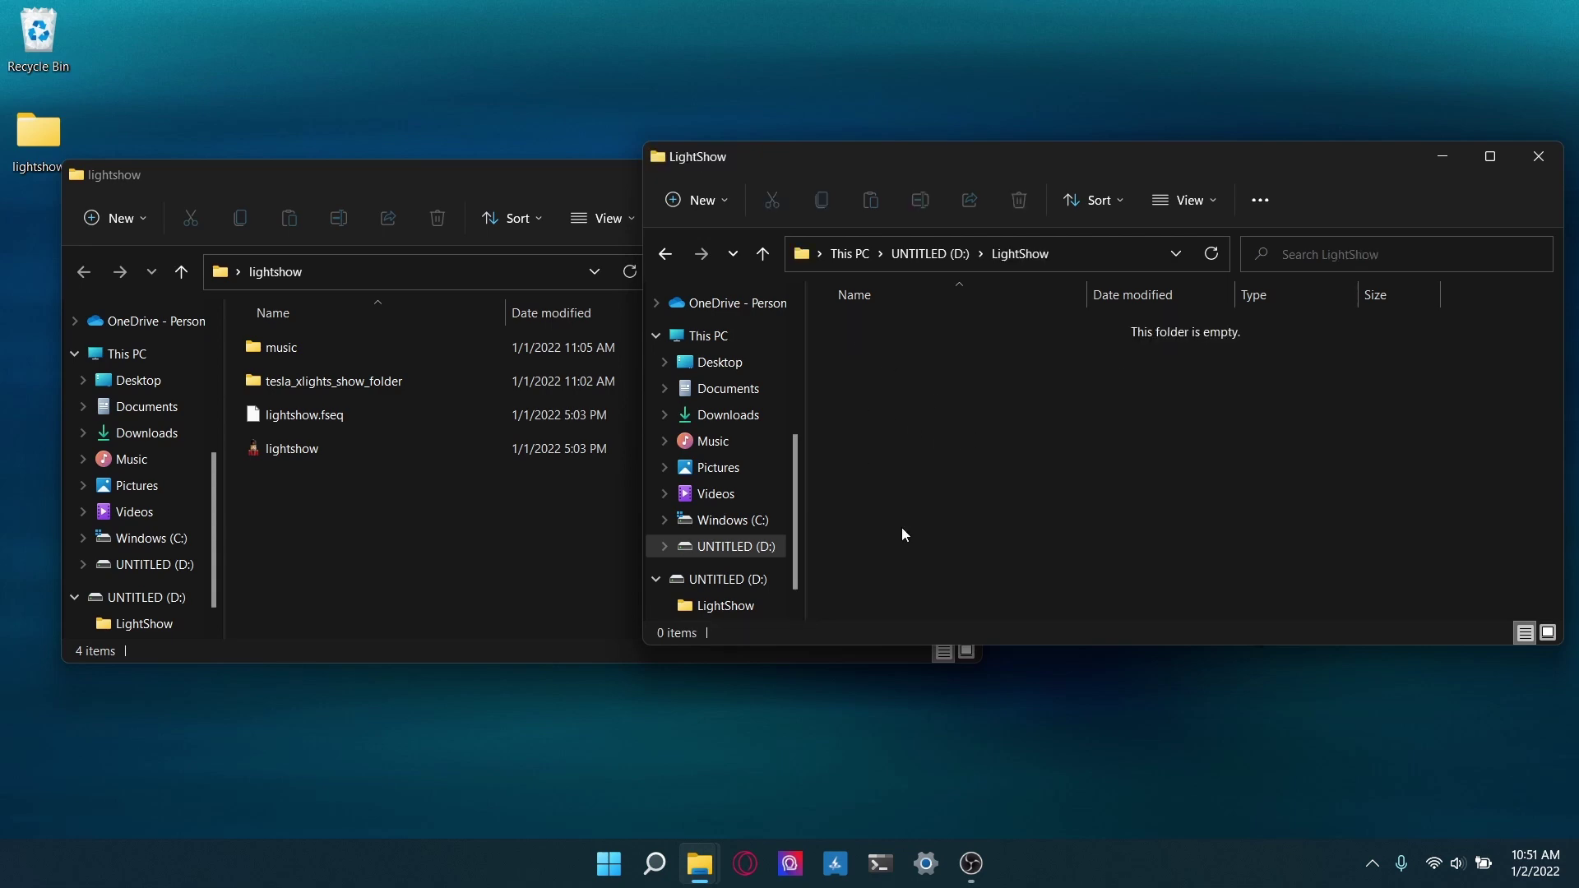
pyautogui.click(476, 623)
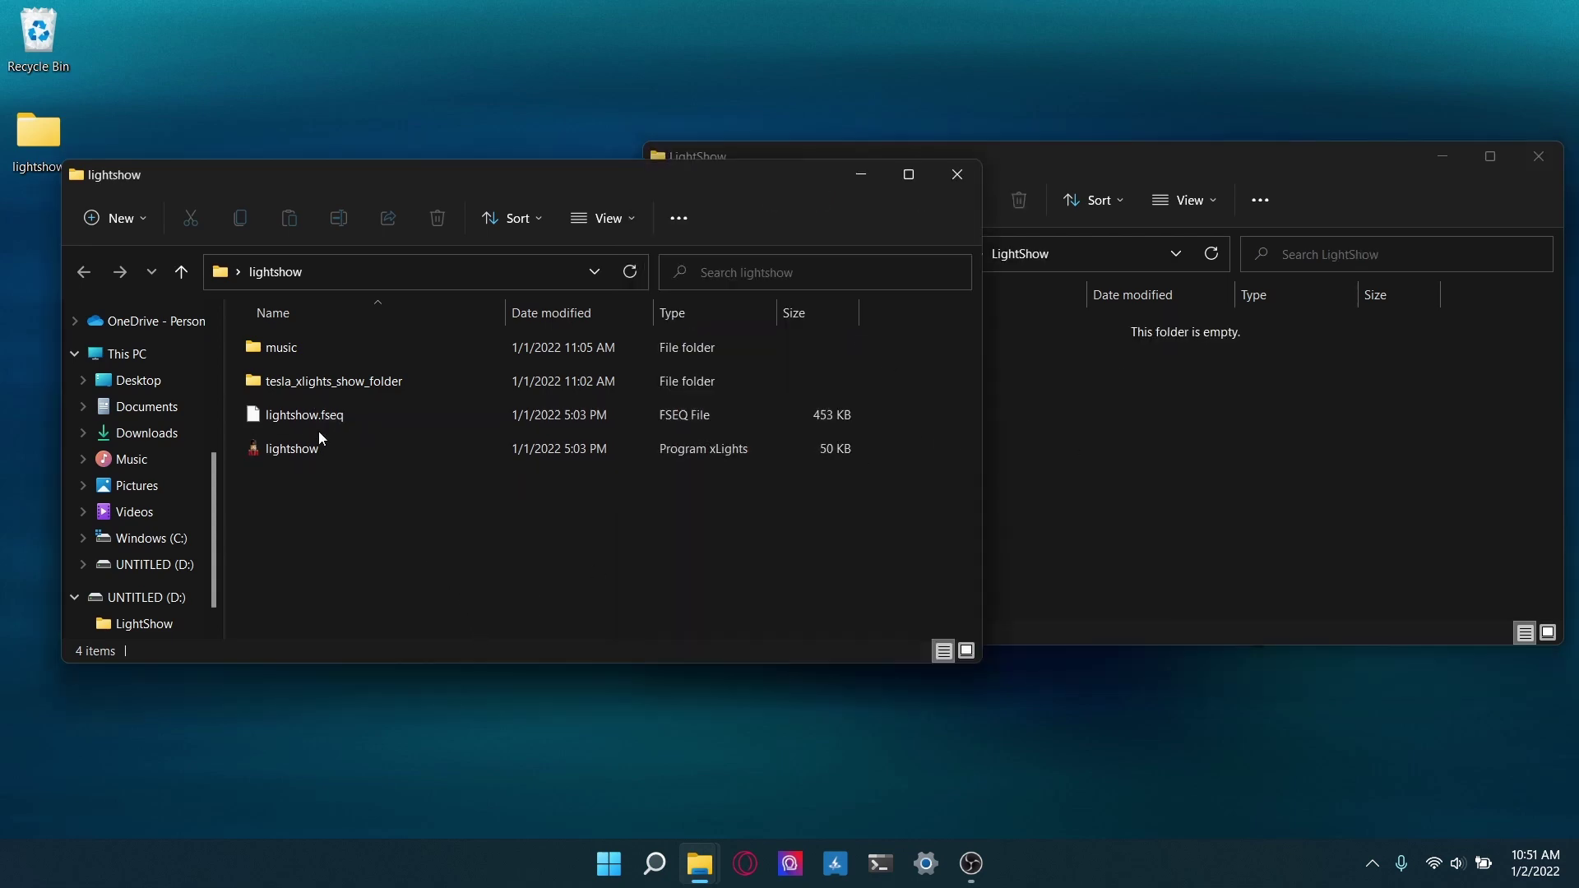
# Step: Copy lightshow.fseq and music\lightshow.mp3 into the drive's LightShow folder
pyautogui.moveTo(302, 416); pyautogui.dragTo(1206, 374)
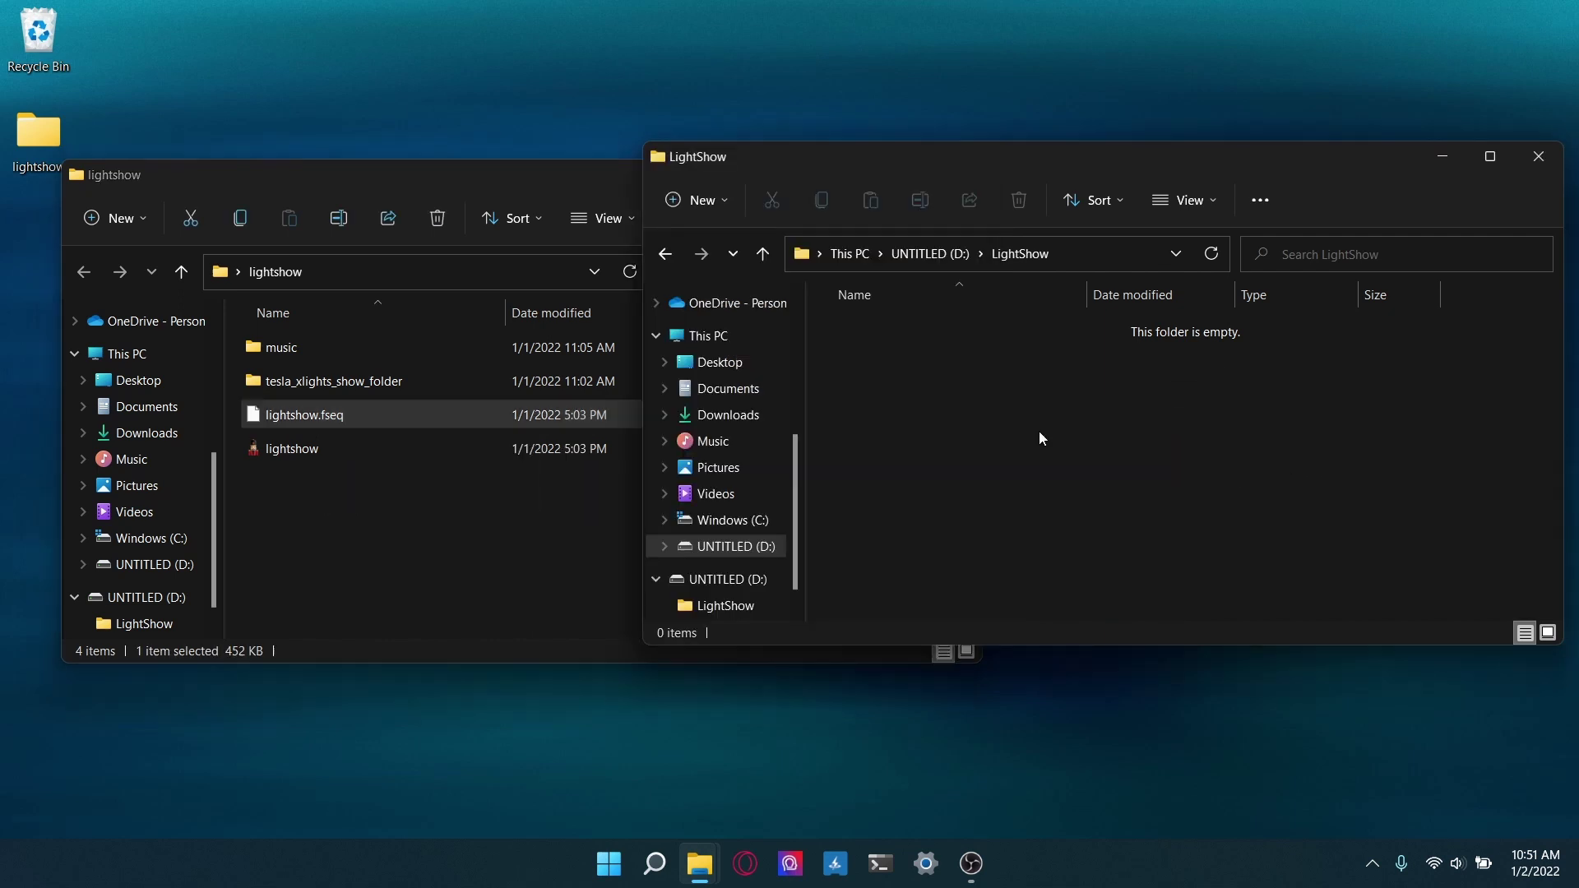
pyautogui.doubleClick(333, 339)
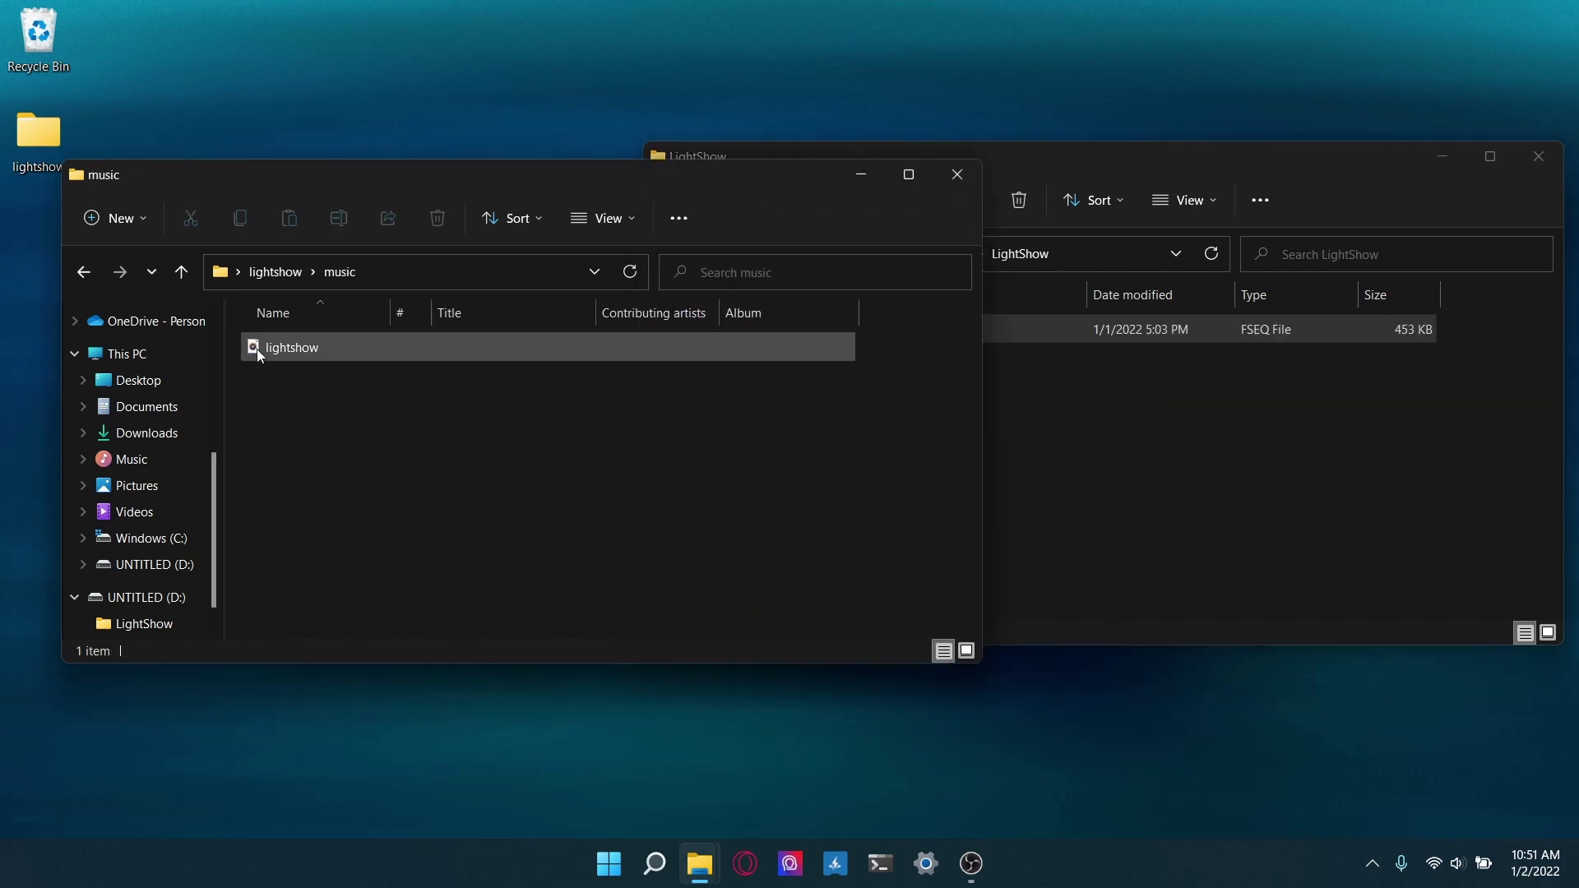
pyautogui.moveTo(257, 348); pyautogui.dragTo(1077, 376)
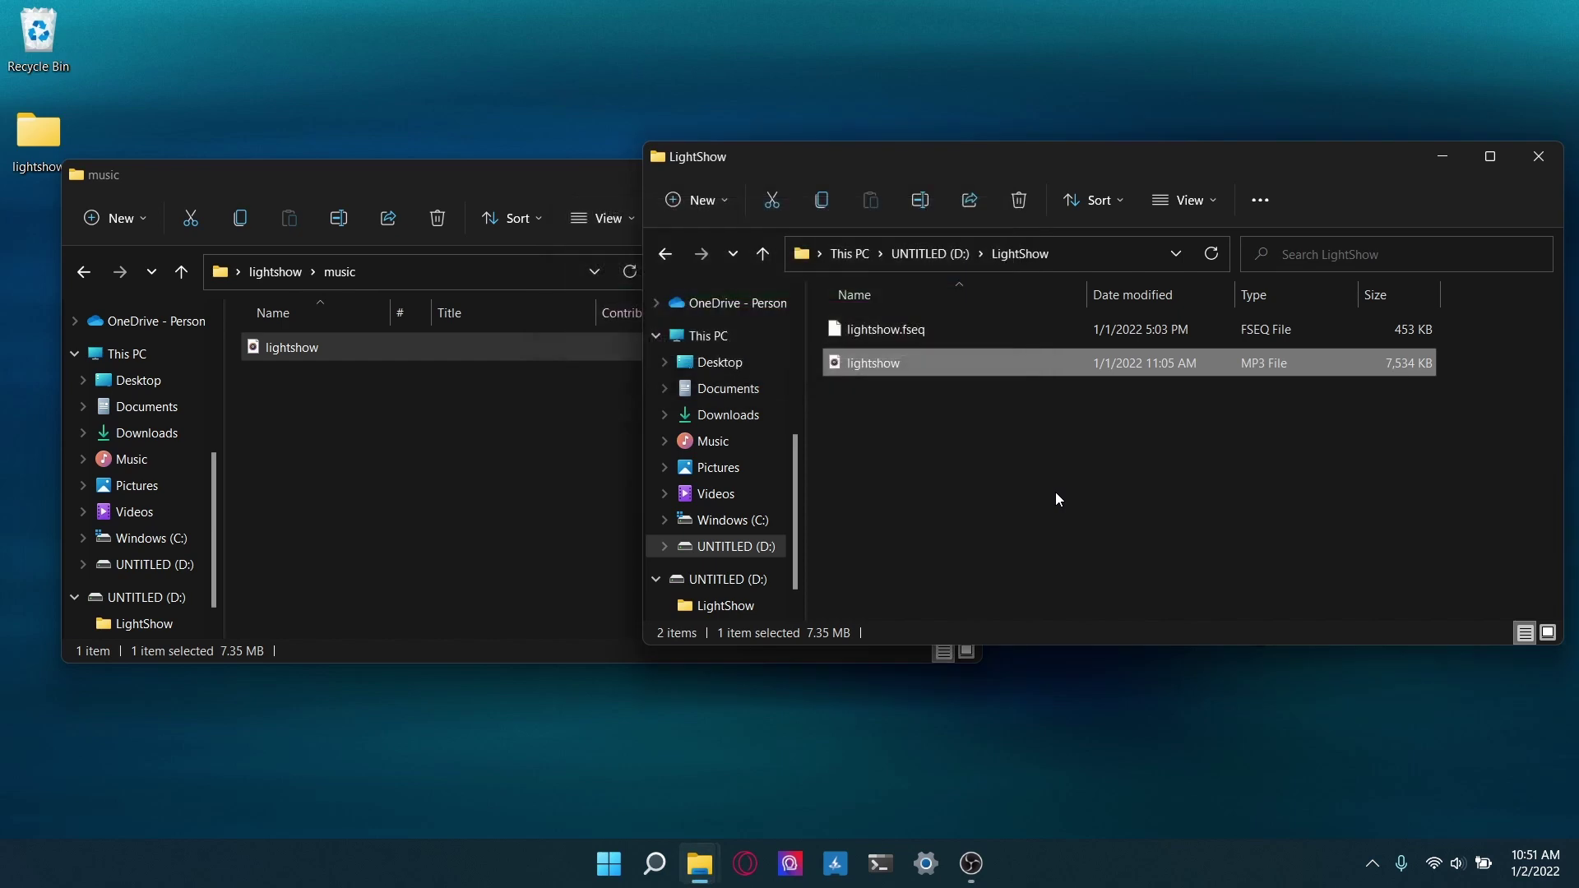
pyautogui.moveTo(982, 167); pyautogui.dragTo(738, 161)
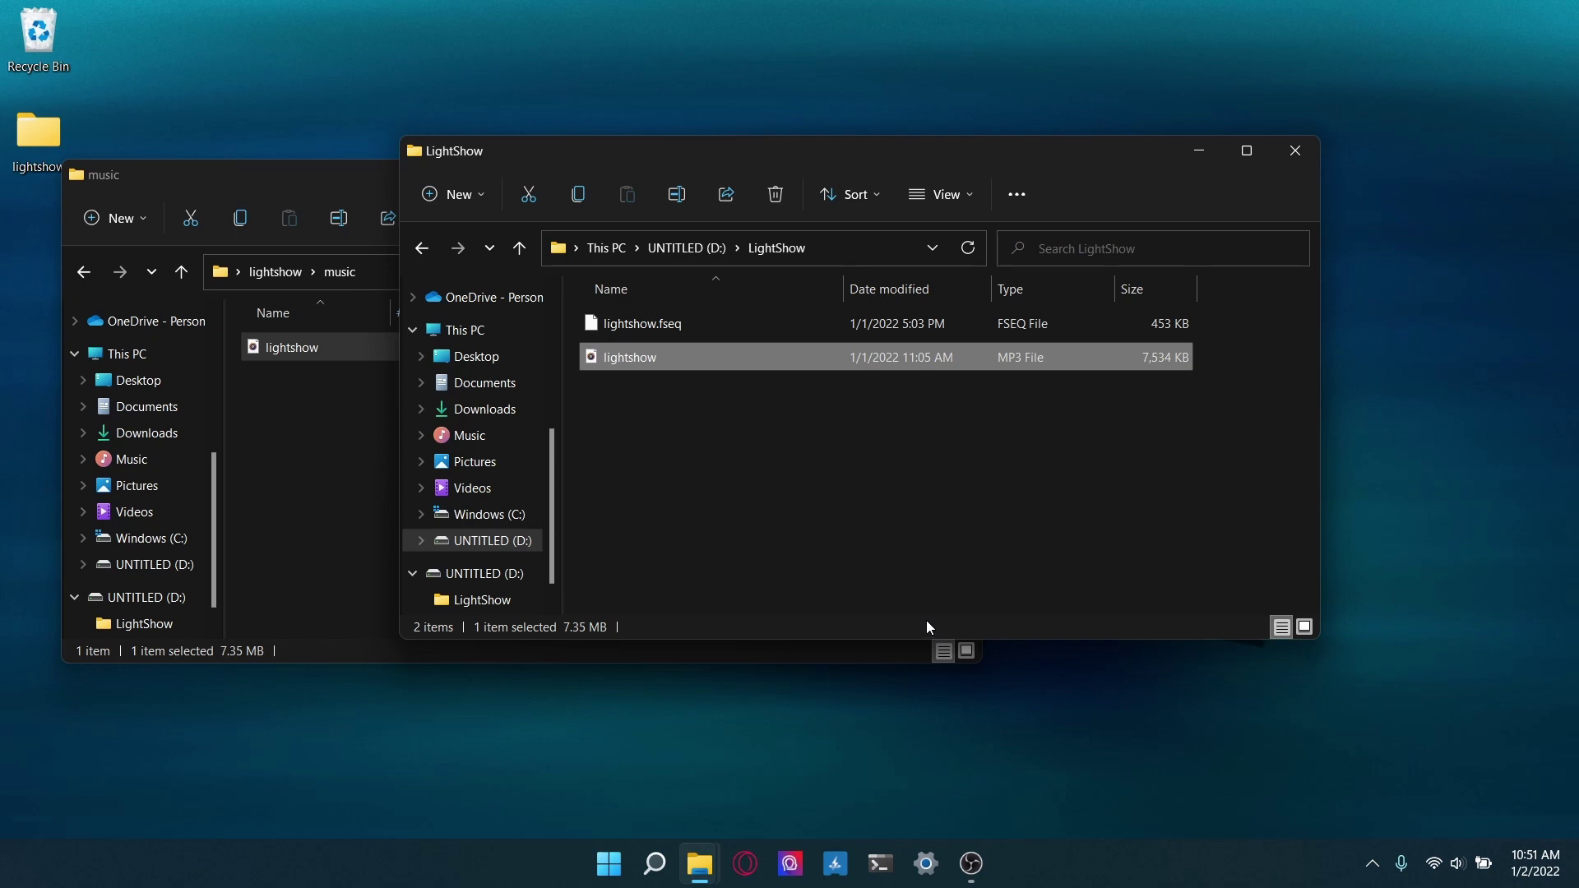
# Step: Close the music folder window and eject the UNTITLED (D:) drive
pyautogui.click(329, 527)
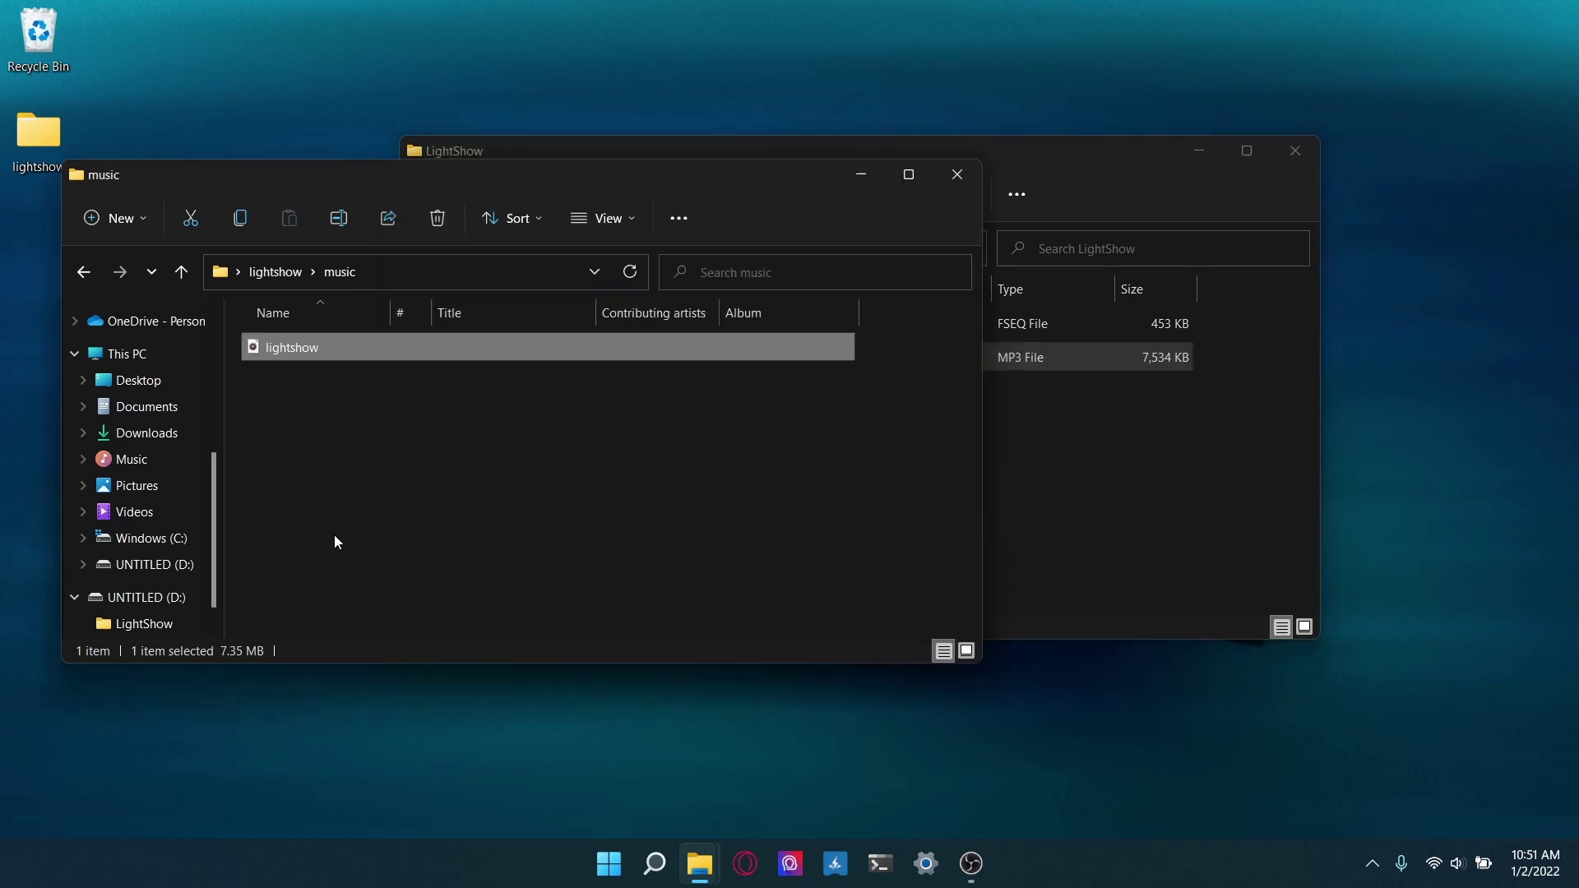
pyautogui.click(964, 179)
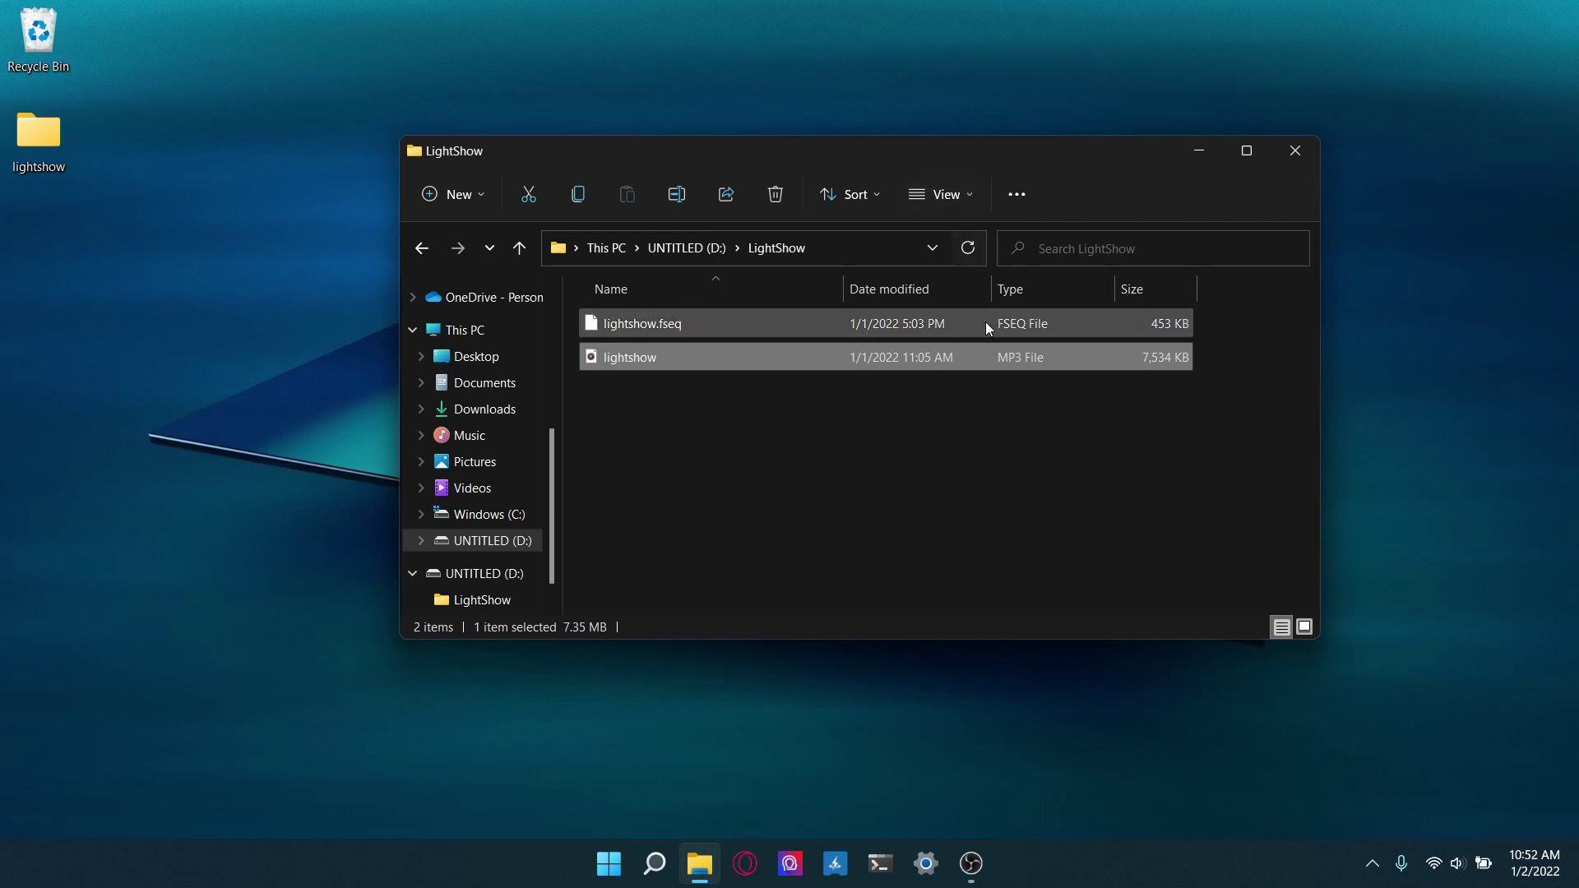
pyautogui.rightClick(486, 543)
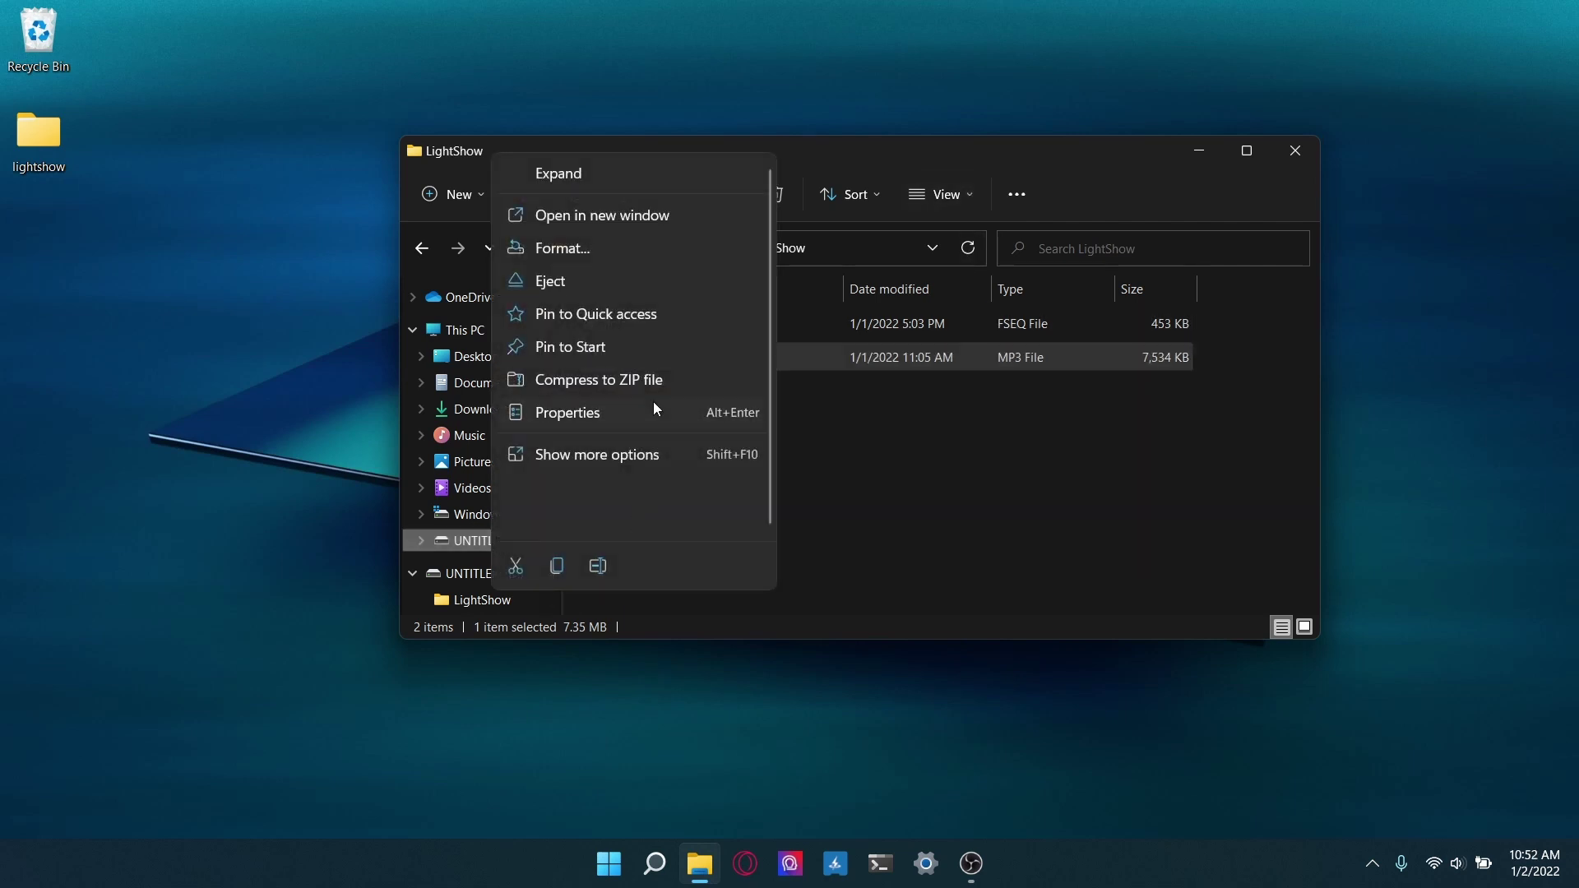
pyautogui.click(626, 280)
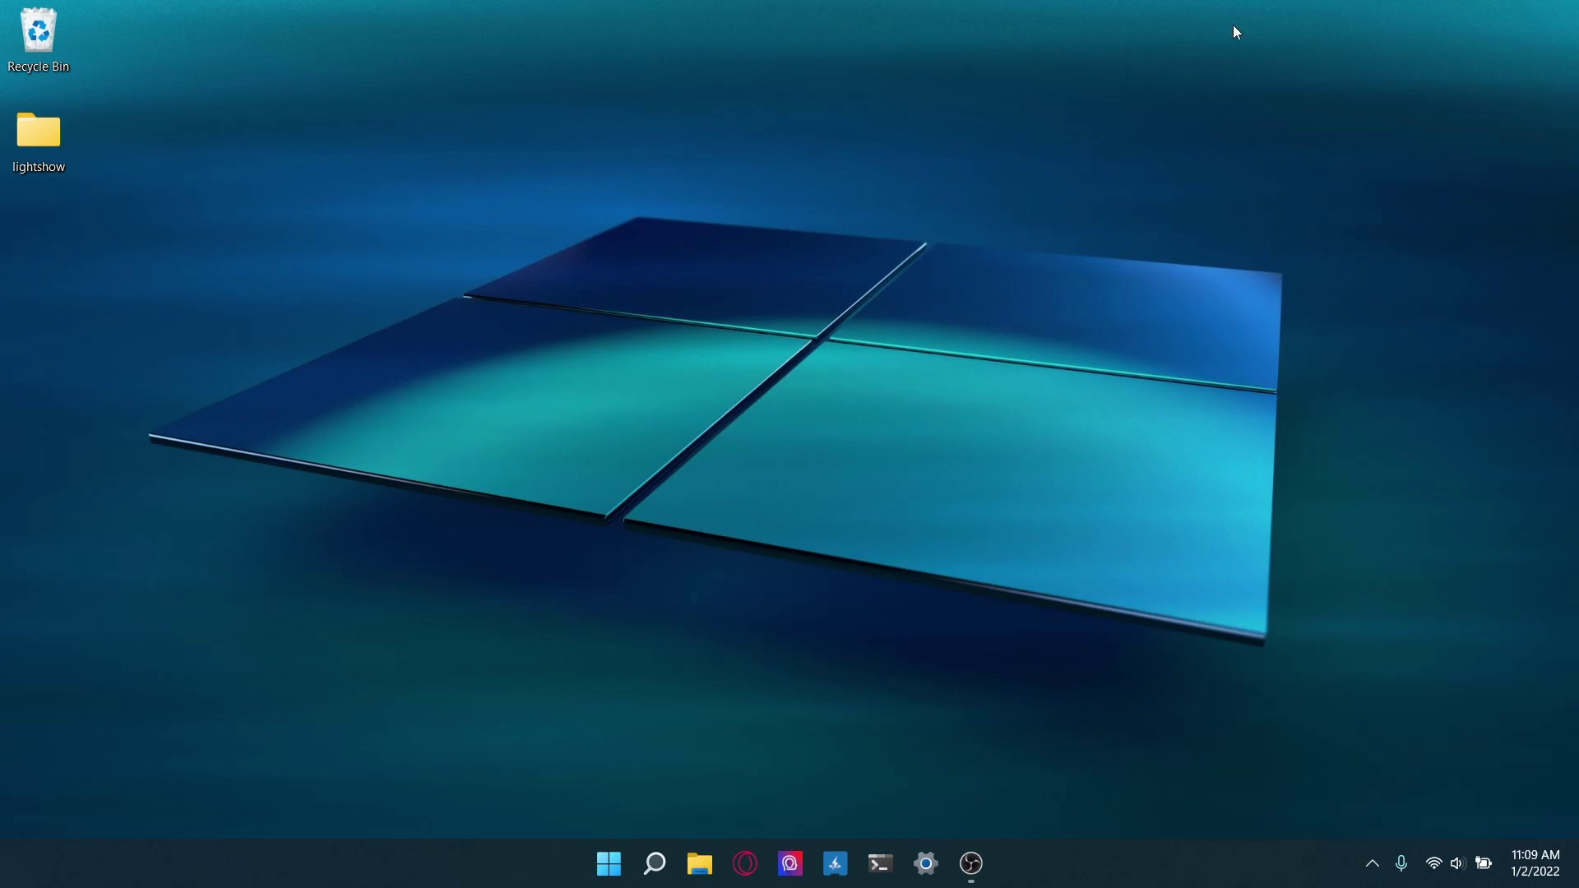
# Step: Launch Opera GX on the teslamotors/light-show page, maximize it, and scroll to the USB drive requirements
pyautogui.click(747, 860)
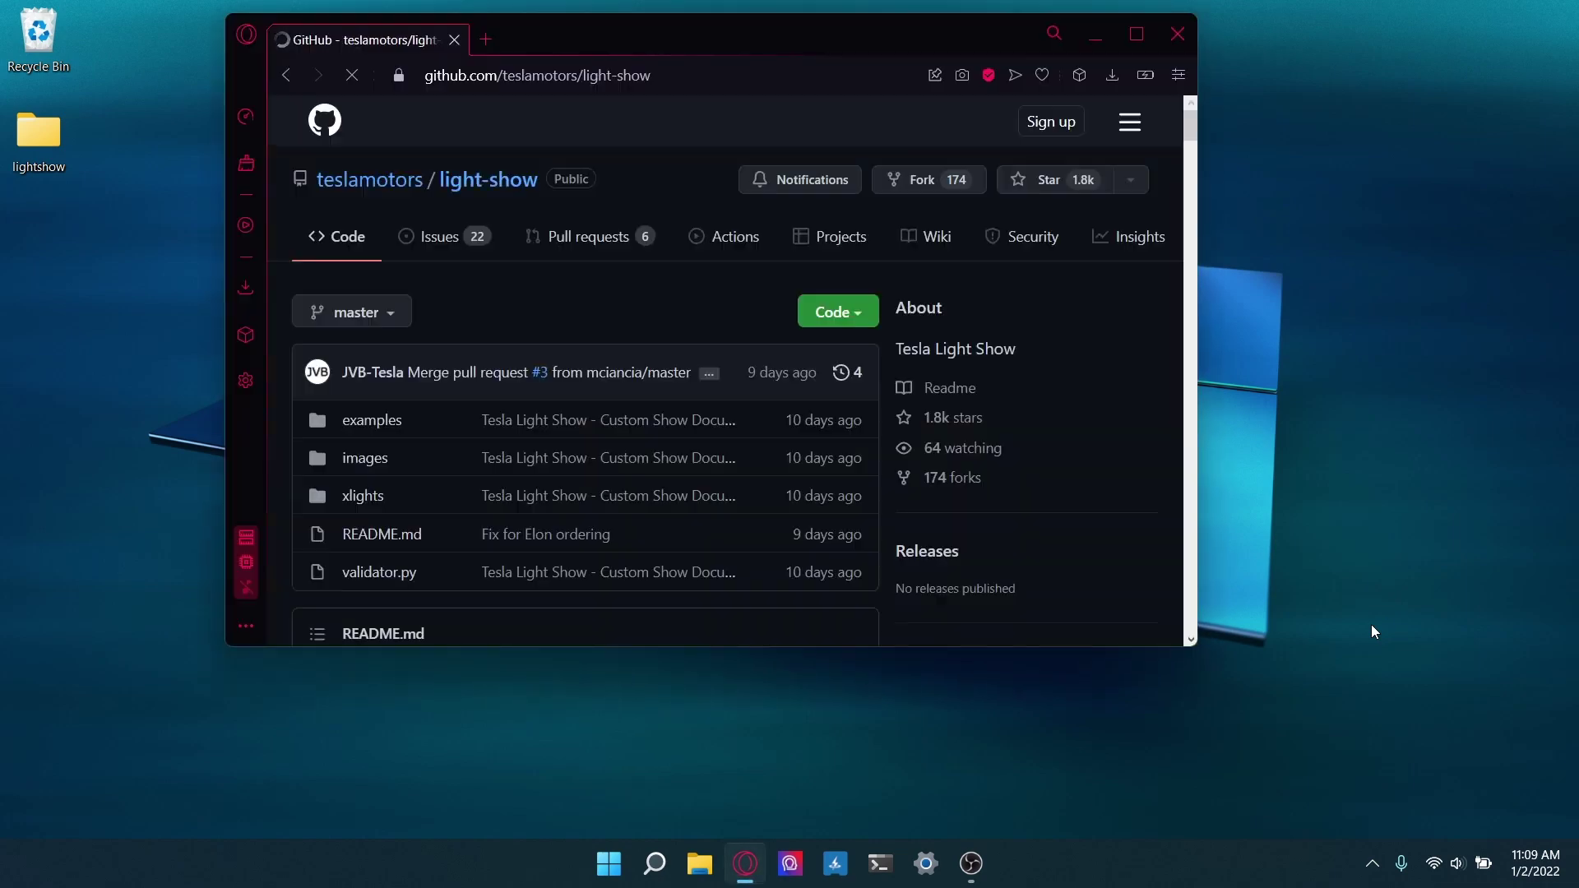
pyautogui.scroll(-1, 822, 467)
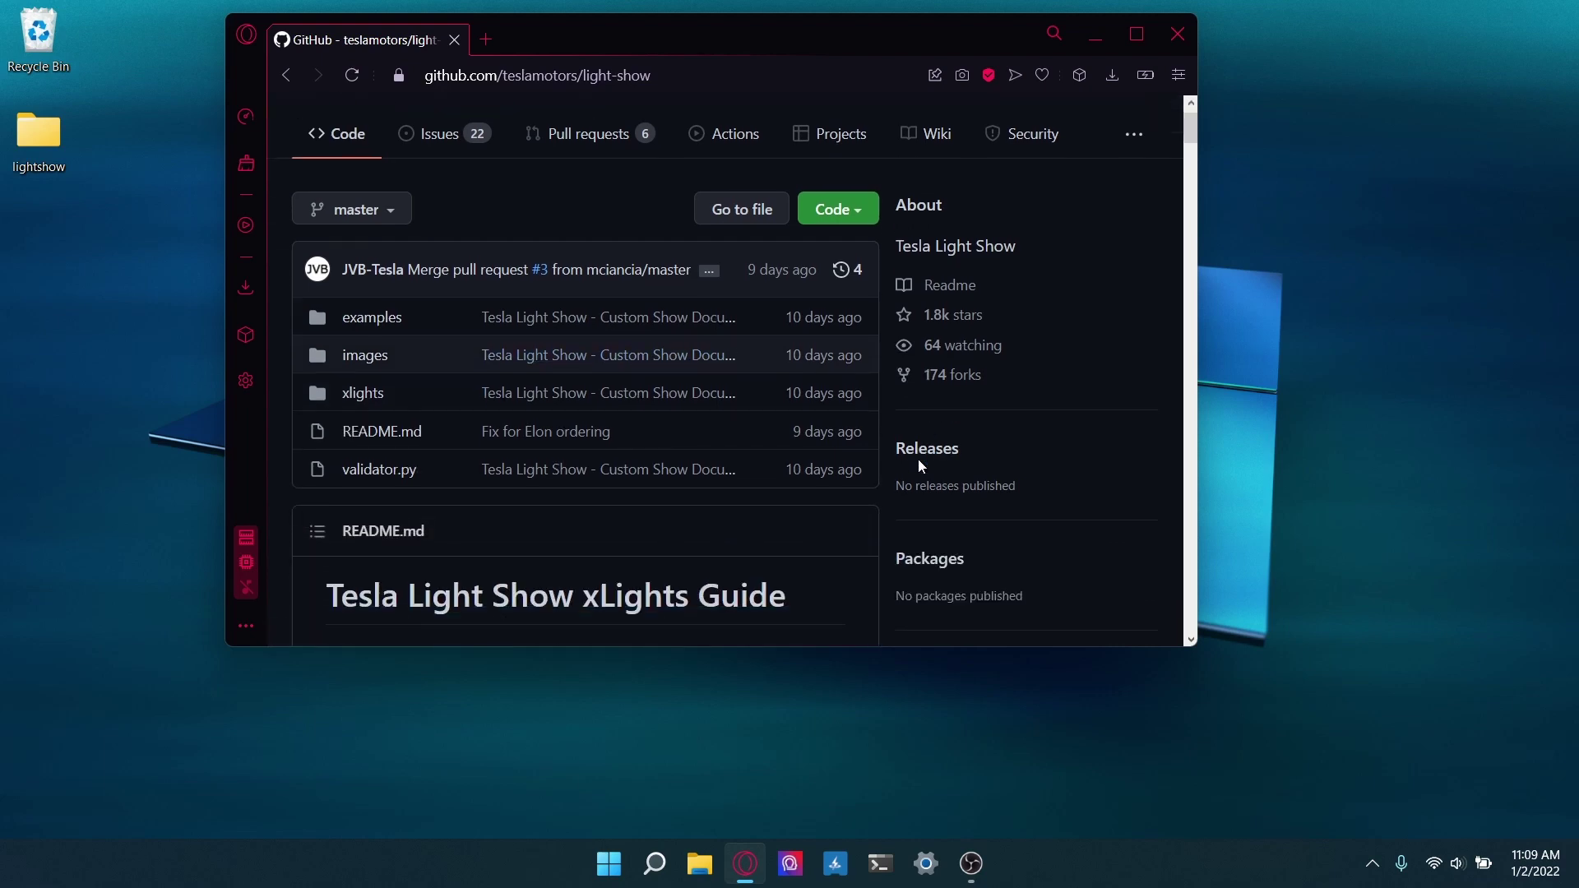
pyautogui.scroll(-3, 917, 459)
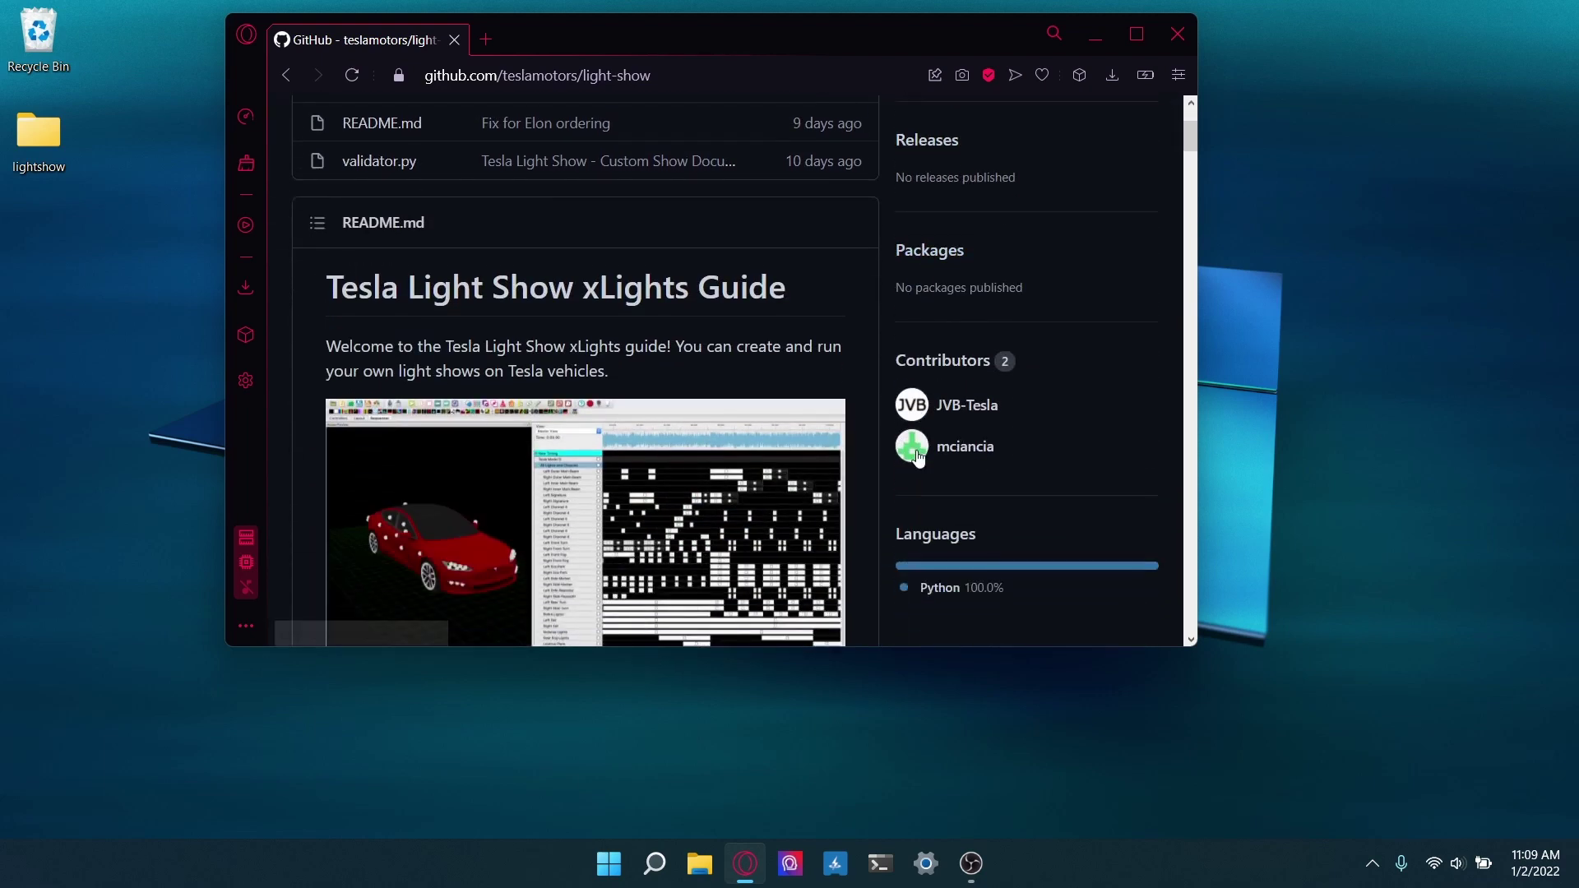
pyautogui.scroll(-2, 789, 505)
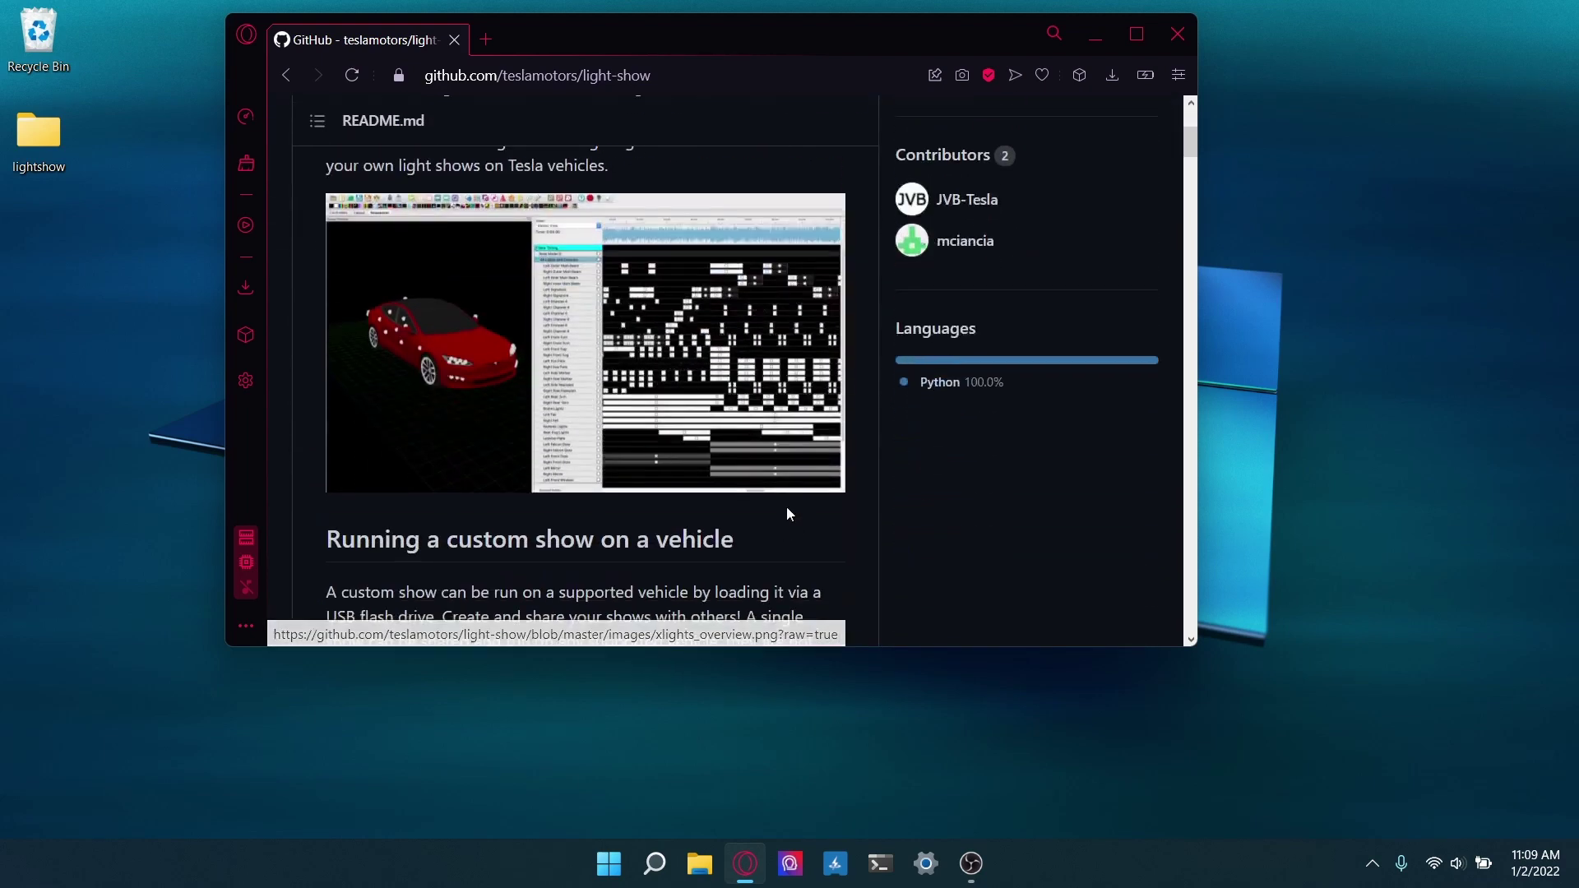
pyautogui.press('super+Up')
pyautogui.scroll(-2, 704, 558)
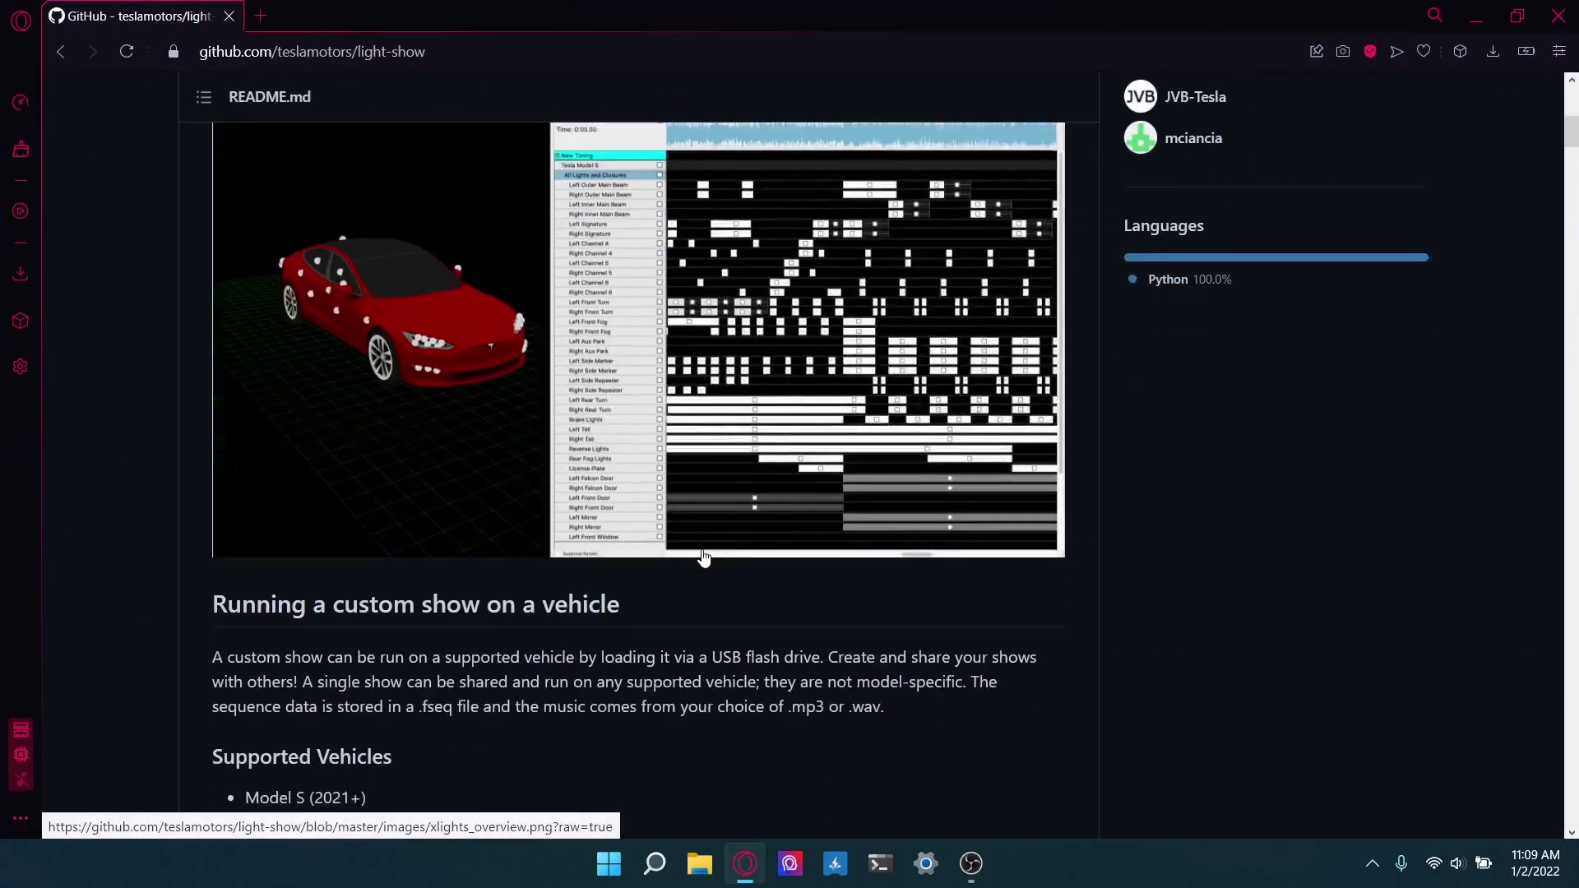
pyautogui.scroll(-6, 698, 547)
pyautogui.scroll(2, 693, 551)
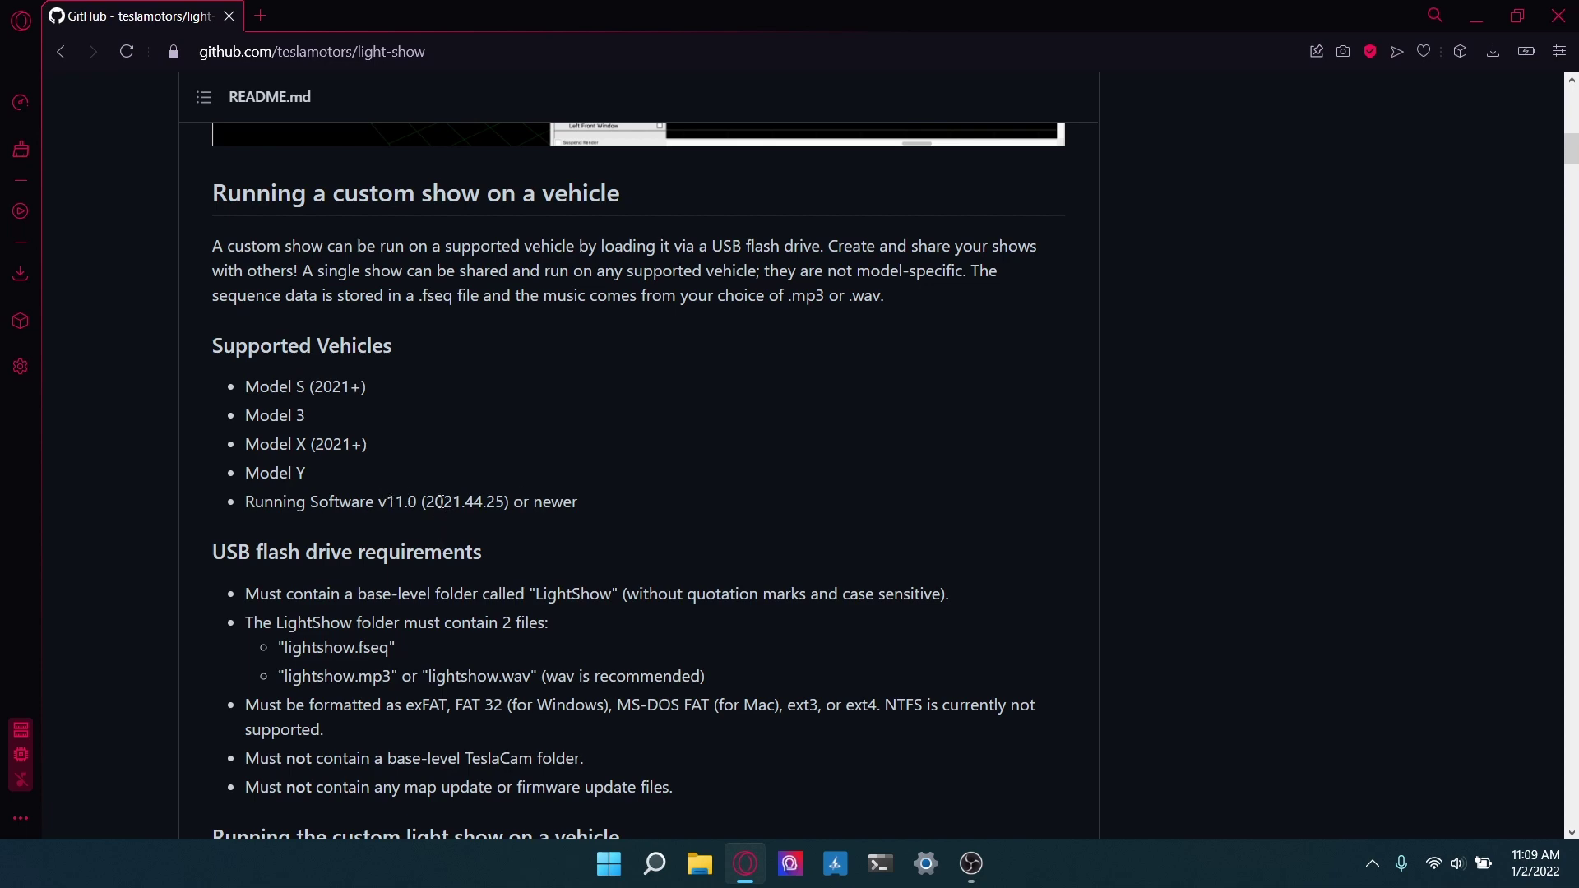
# Step: Scroll to the vehicle steps: insert the drive, choose Light Show in Toybox, tap Start The Show
pyautogui.scroll(-6, 451, 493)
pyautogui.scroll(-1, 420, 461)
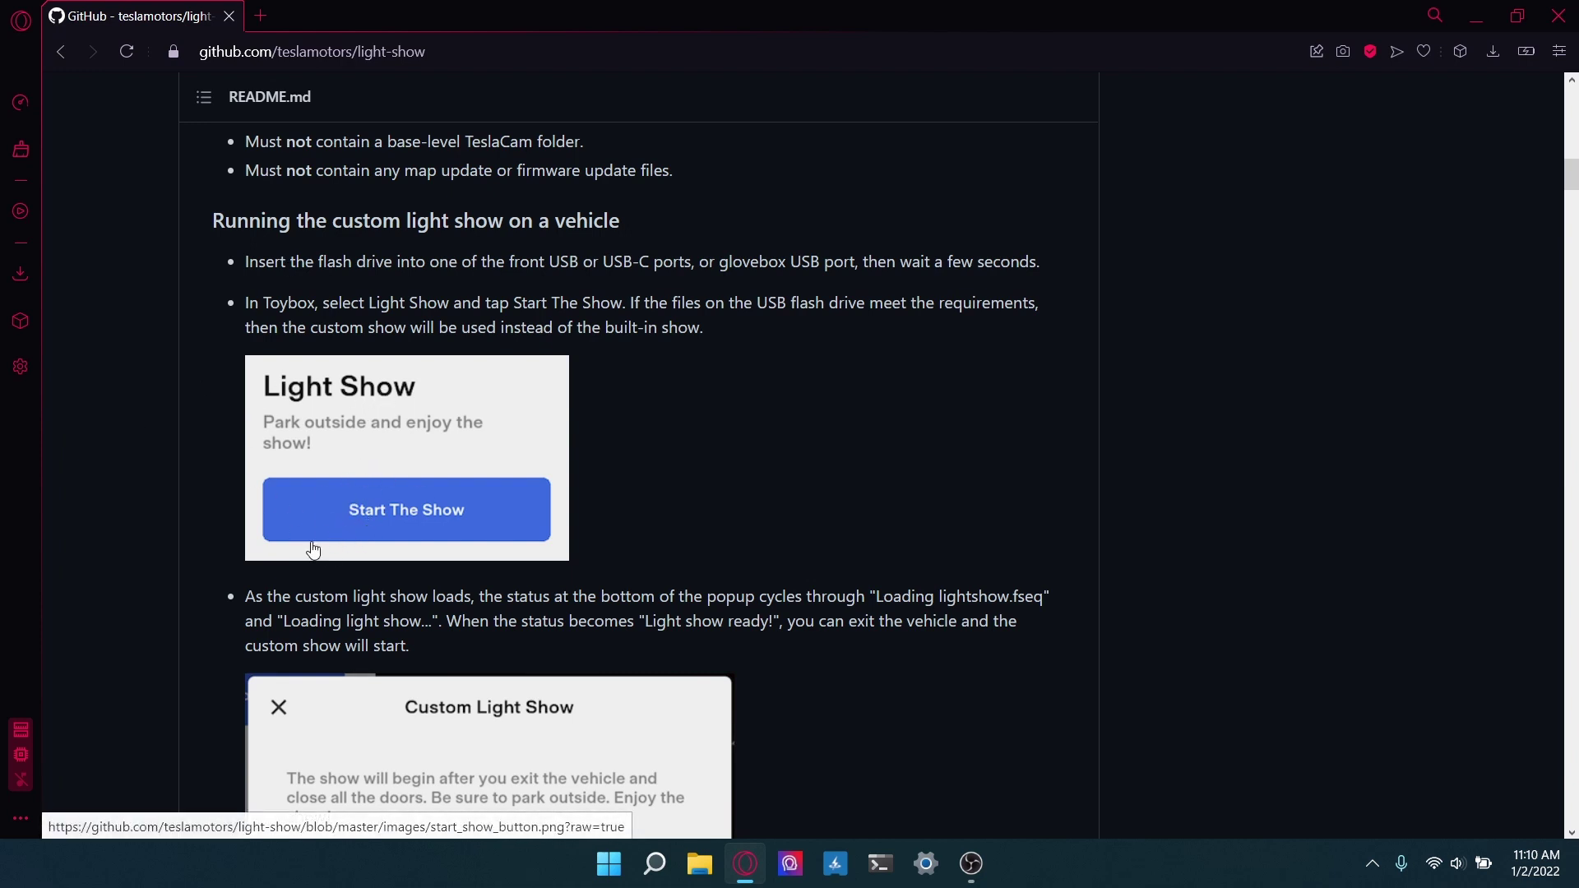
# Step: Scroll past the 'Light show ready!' popup to the Debug tips and General Limitations of Custom Shows
pyautogui.scroll(-2, 317, 521)
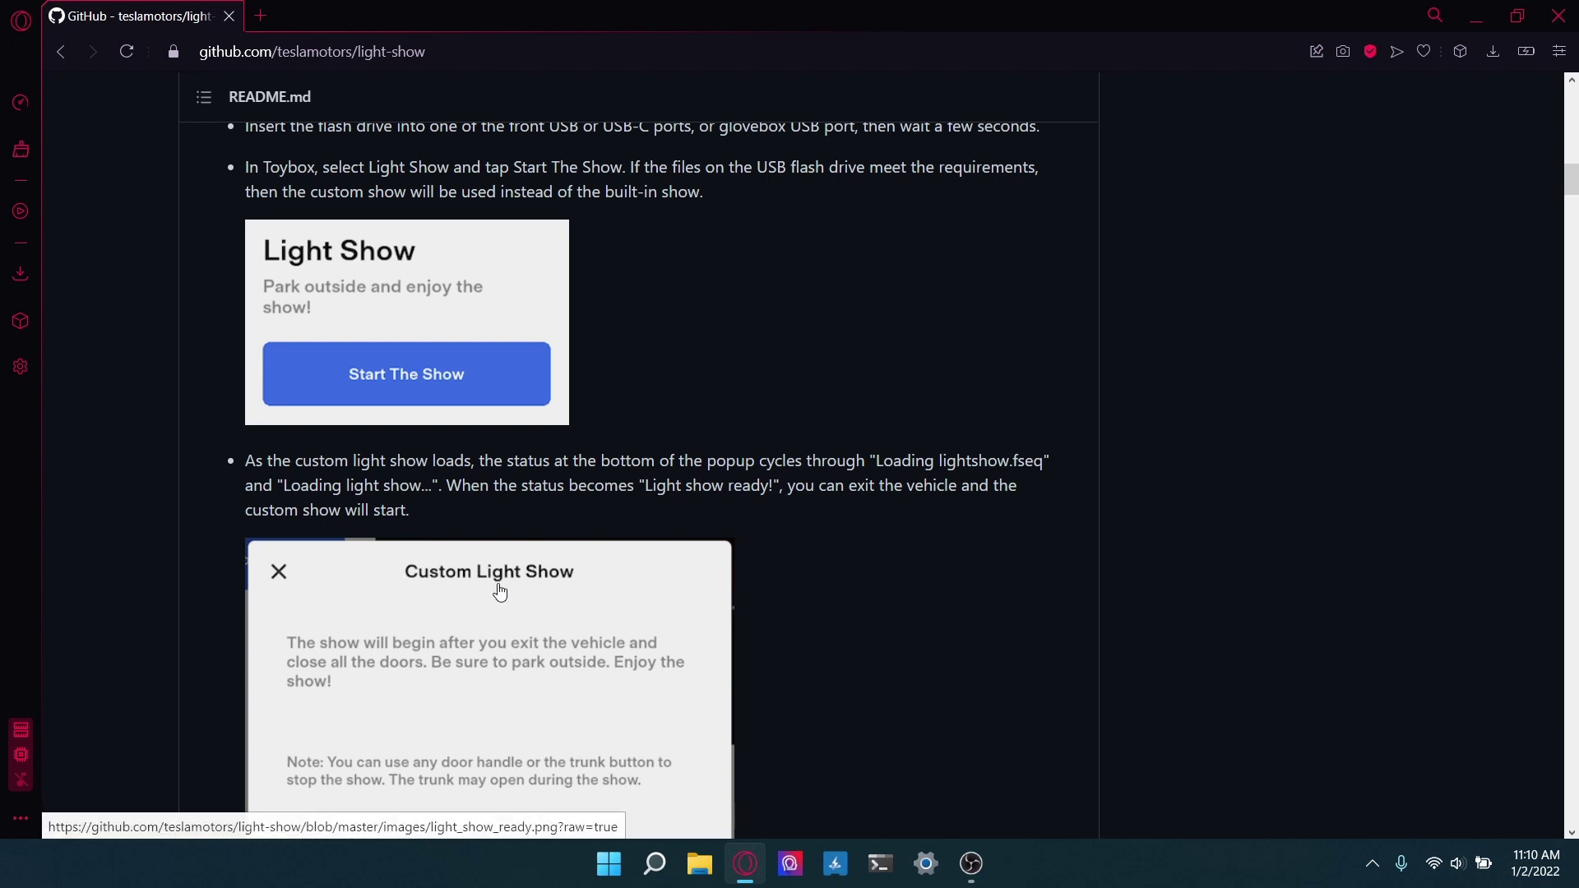
pyautogui.scroll(-1, 500, 589)
pyautogui.scroll(-2, 421, 536)
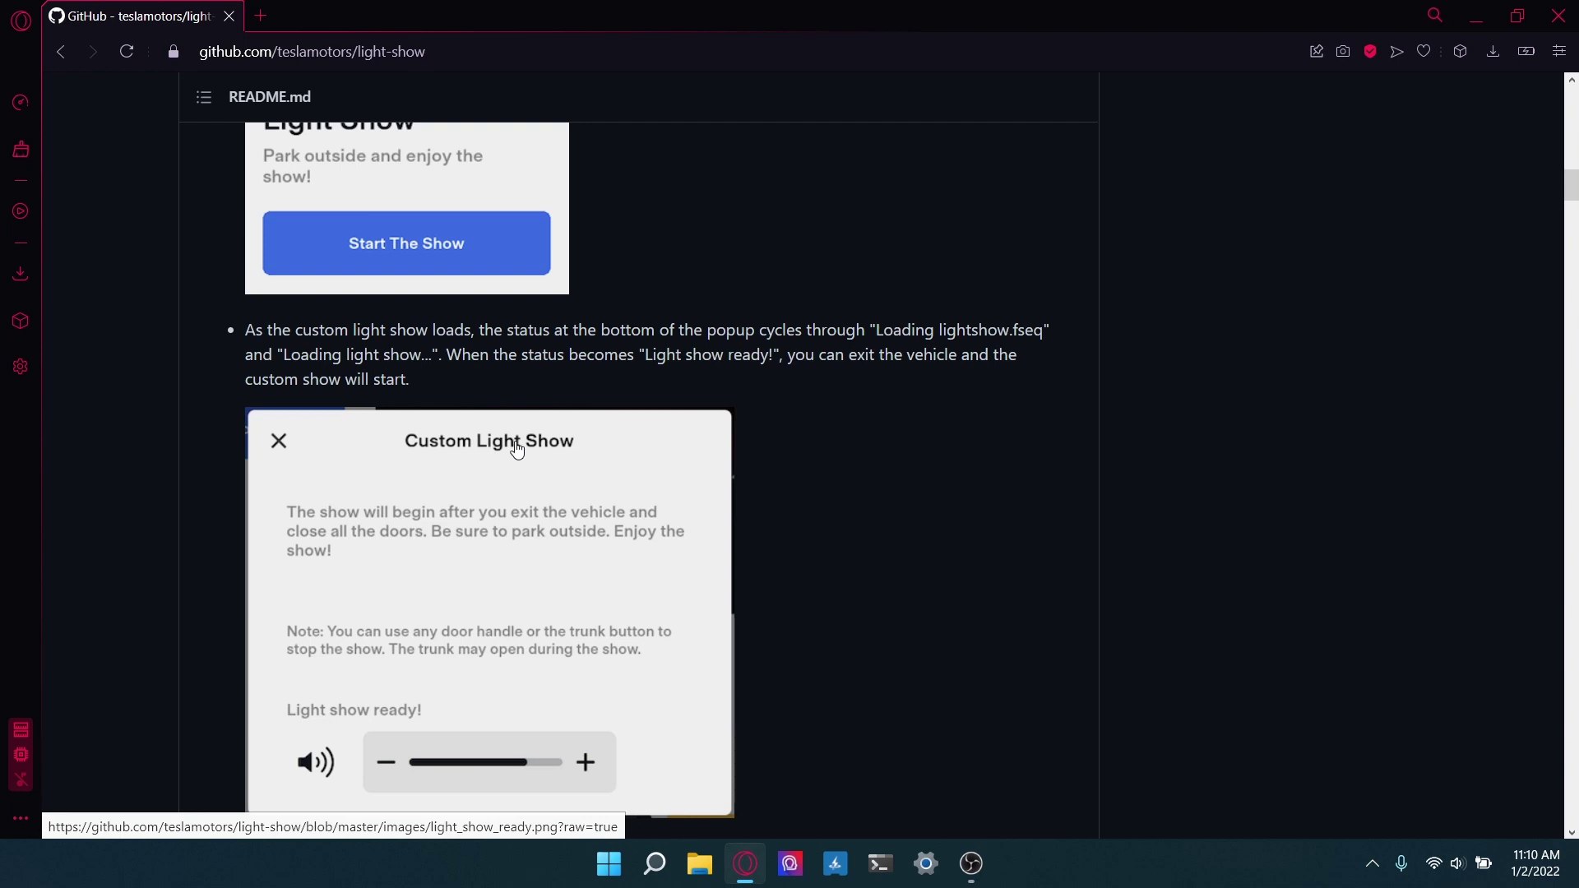
pyautogui.scroll(-1, 448, 650)
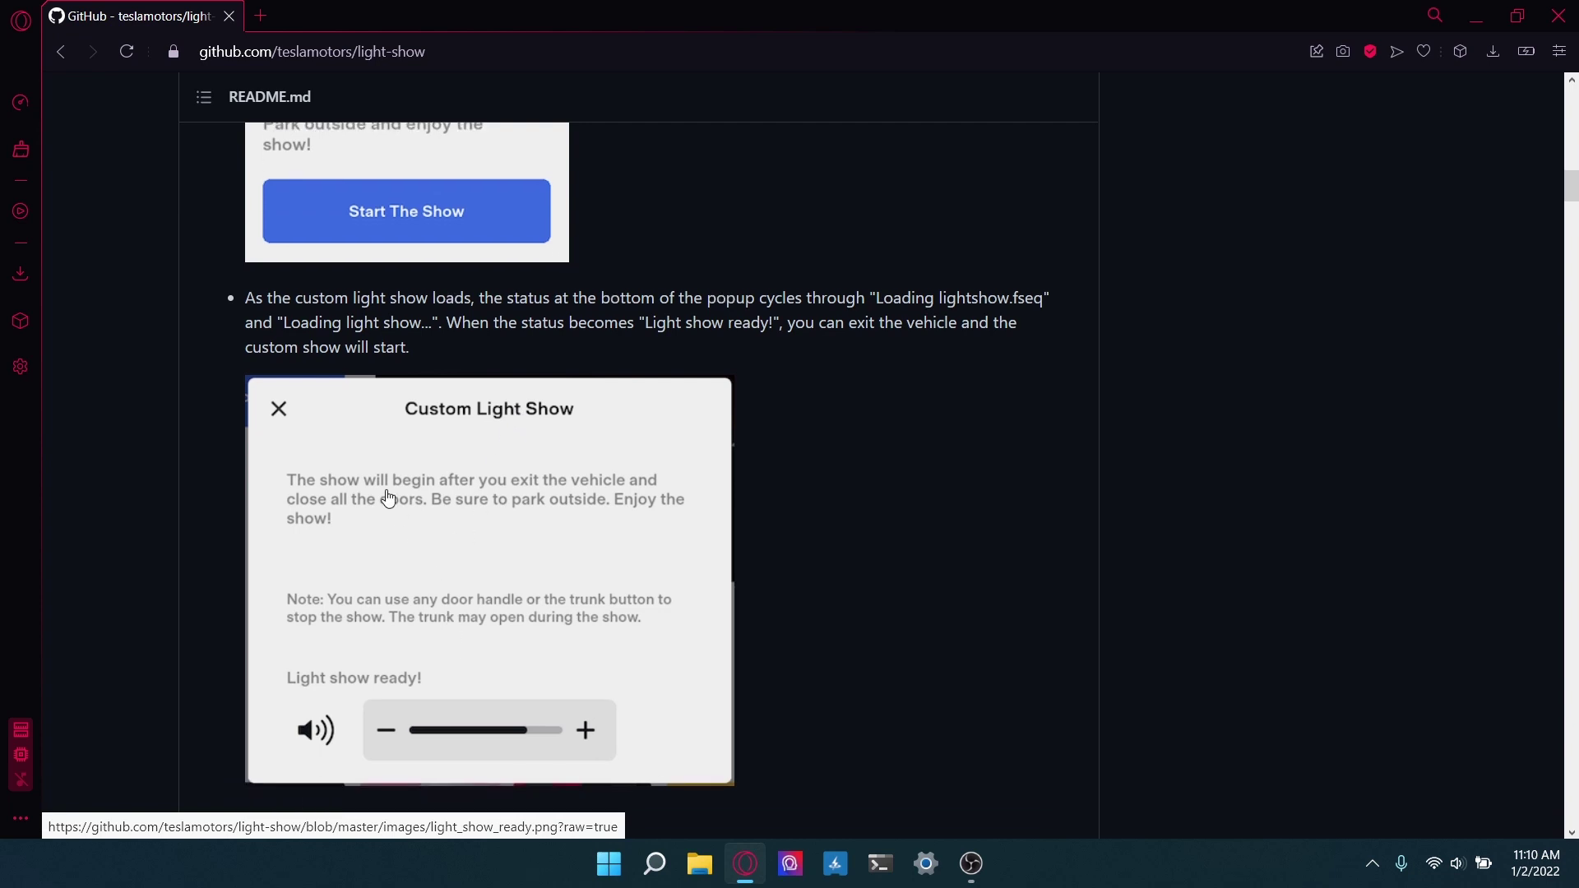
pyautogui.scroll(-2, 445, 461)
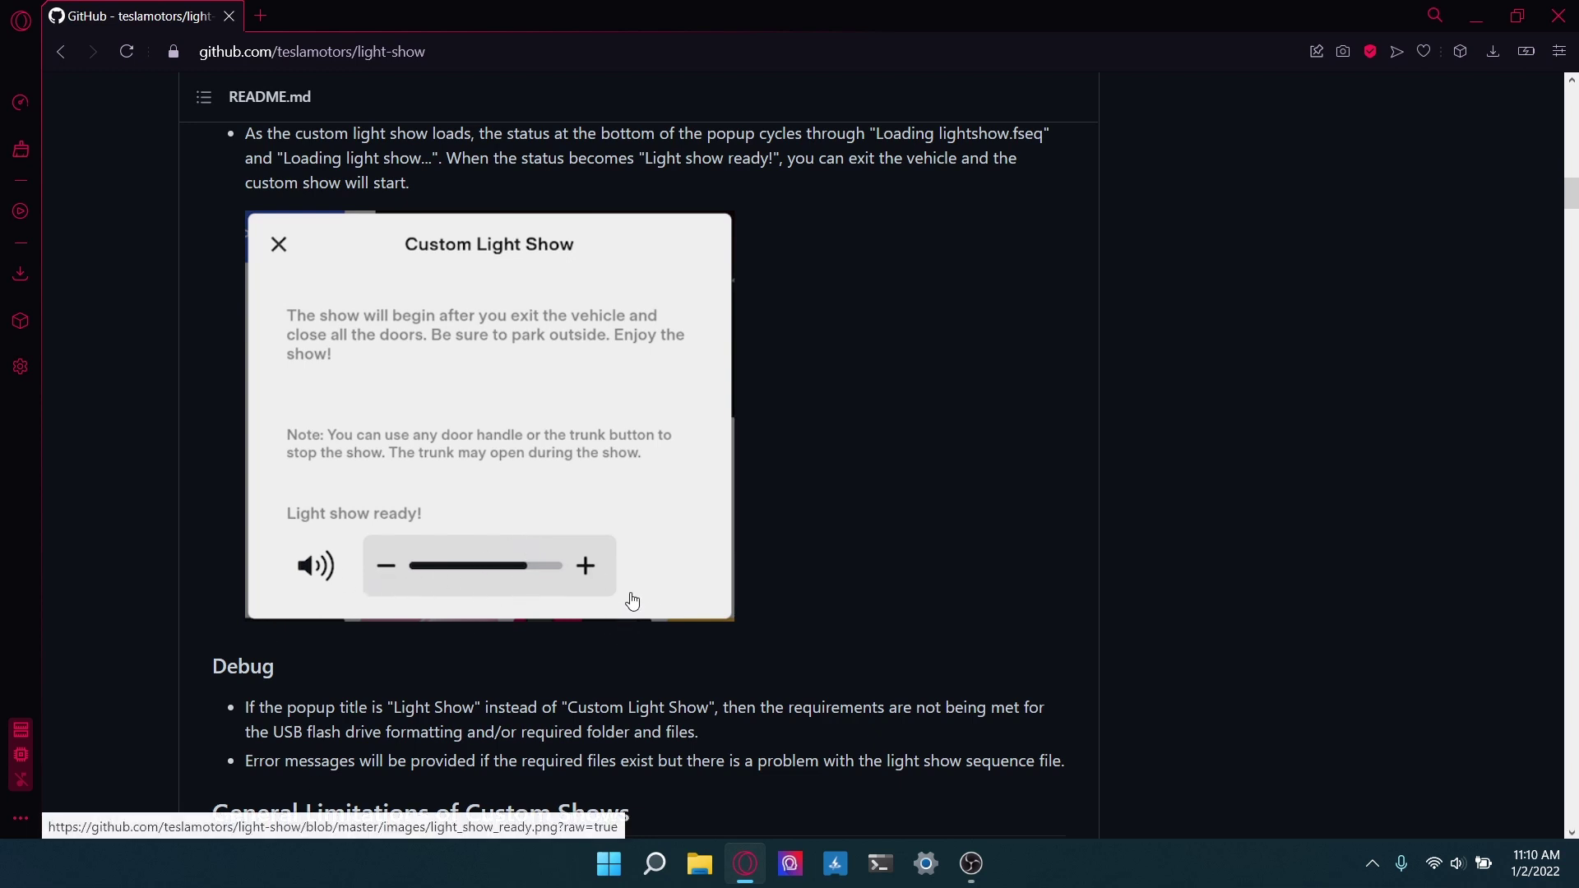
pyautogui.scroll(-1, 632, 601)
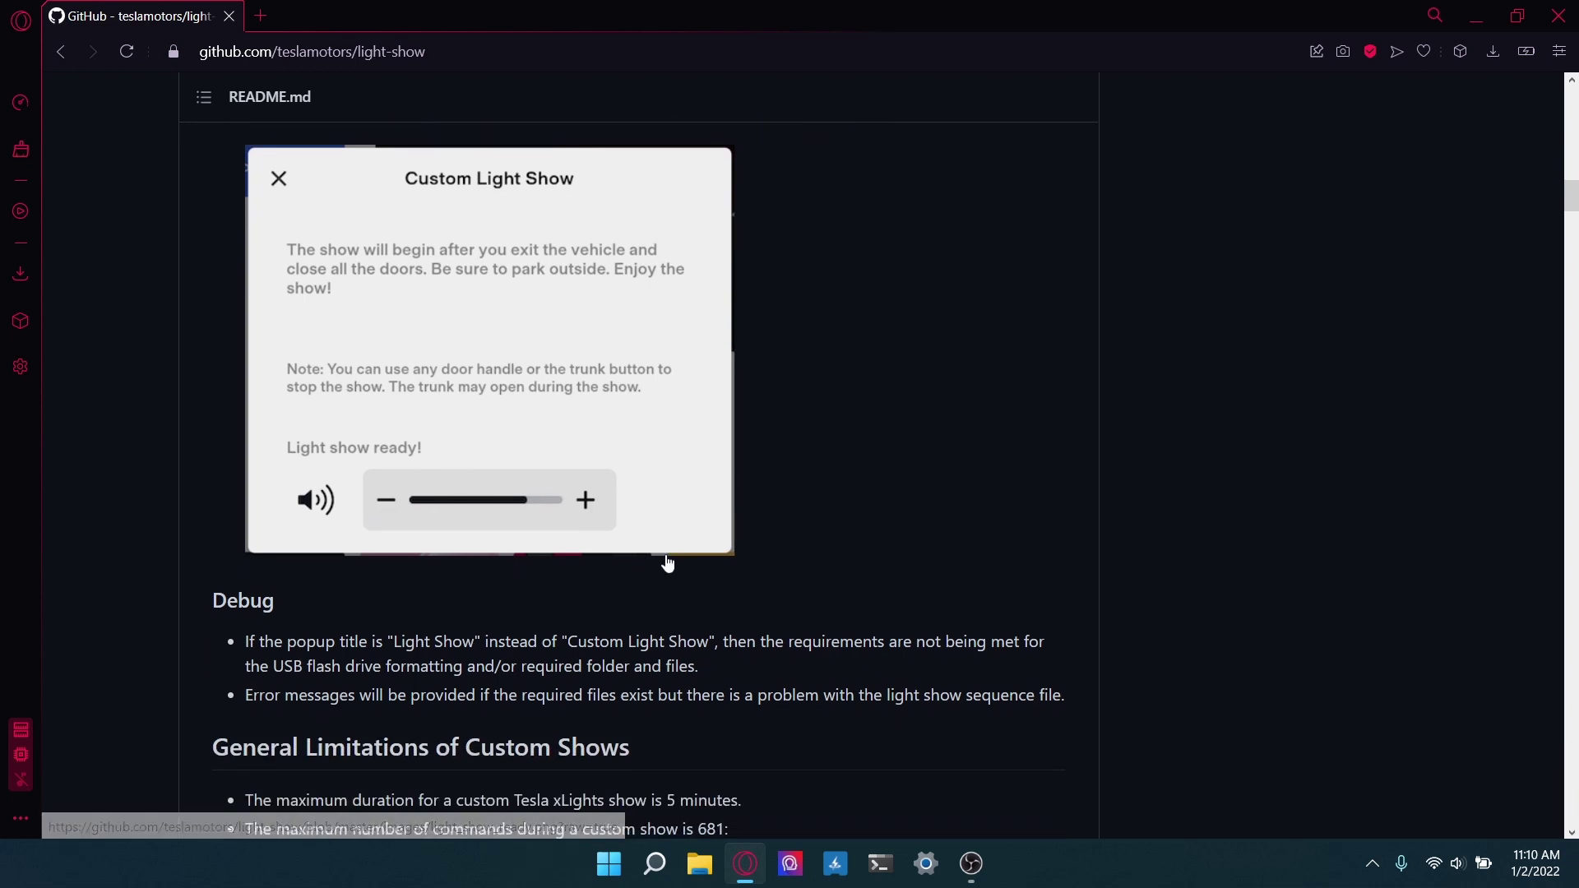
# Step: Minimize Opera GX so the desktop with the lightshow folder is visible
pyautogui.click(1484, 10)
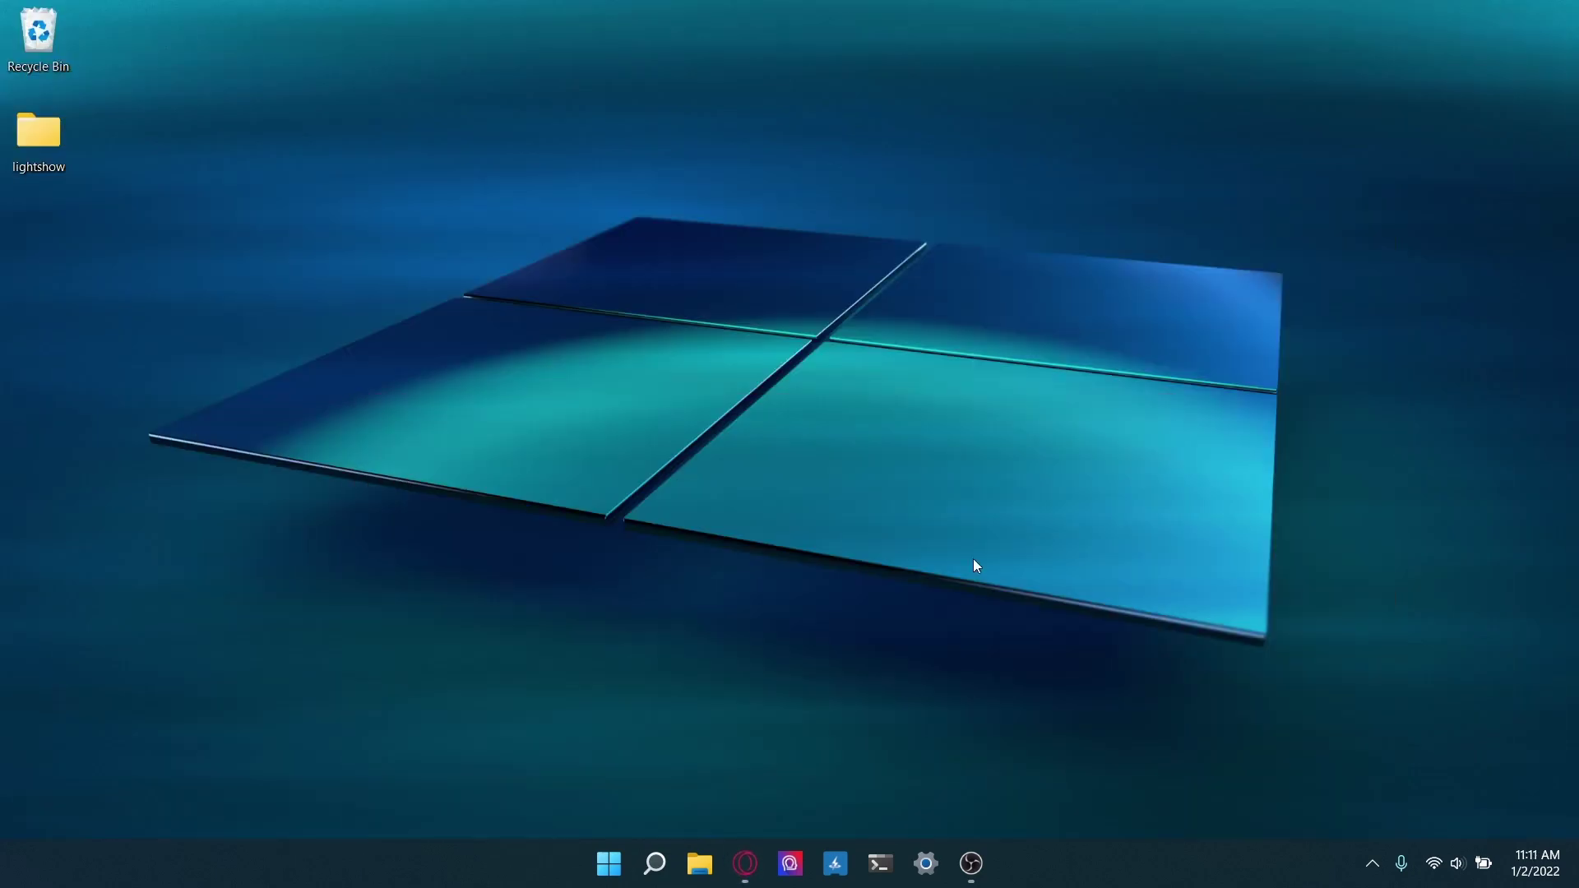